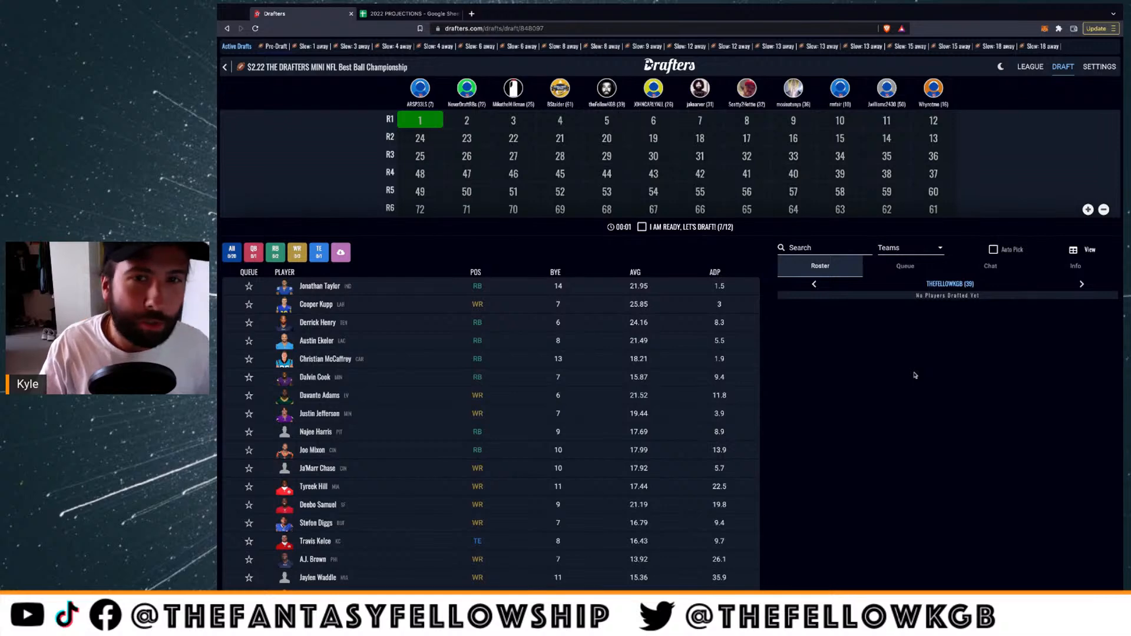
Open the Drafters lobby separately, filter it to NFL contests, and review the $2.22 Drafters Mini NFL Best Ball Championship's contest info and prizes
key(super+plus)
key(super+plus)
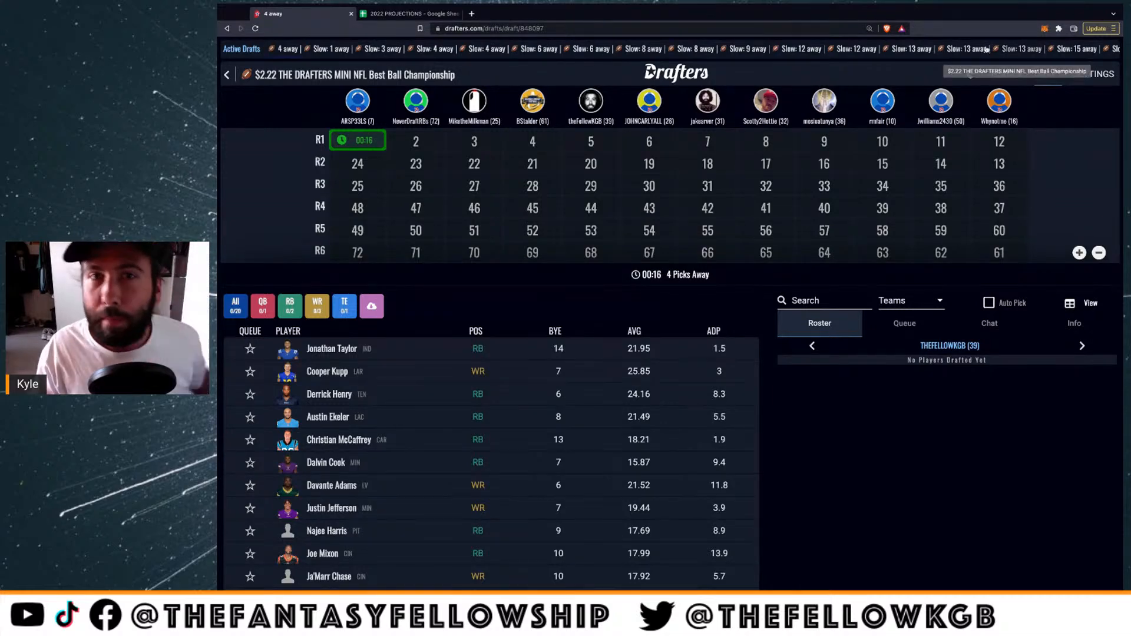
click(473, 14)
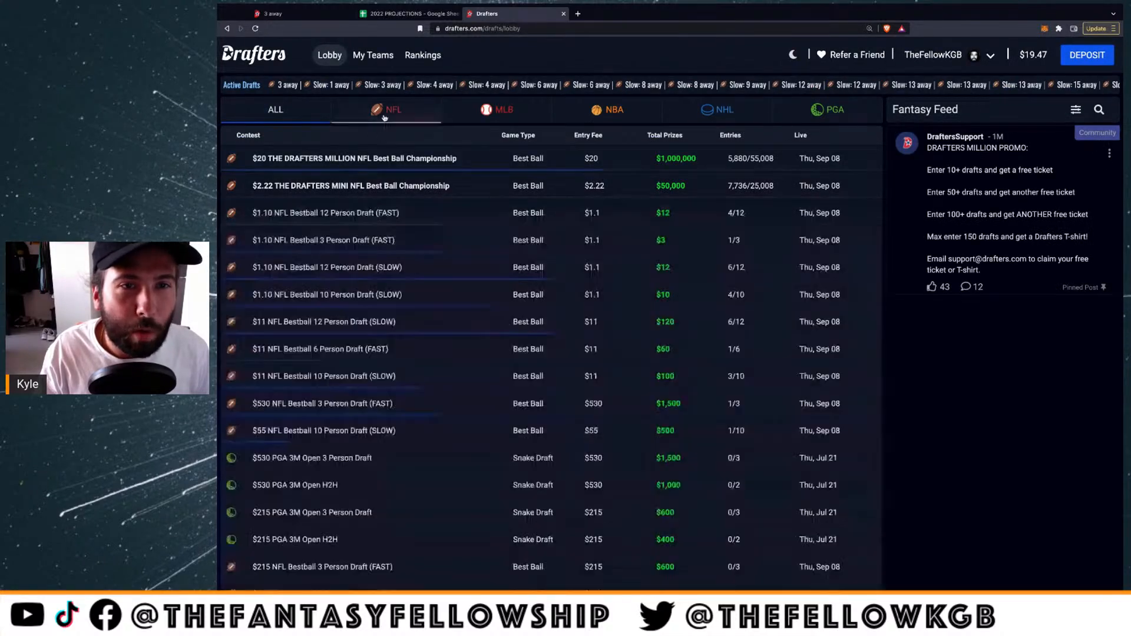
click(385, 110)
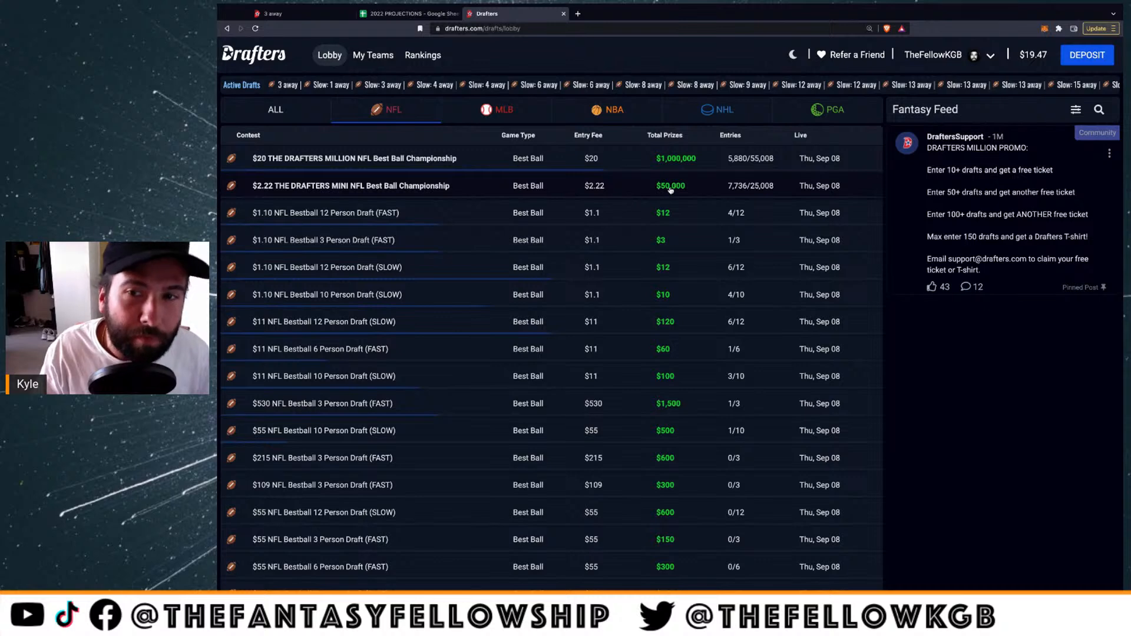
click(319, 189)
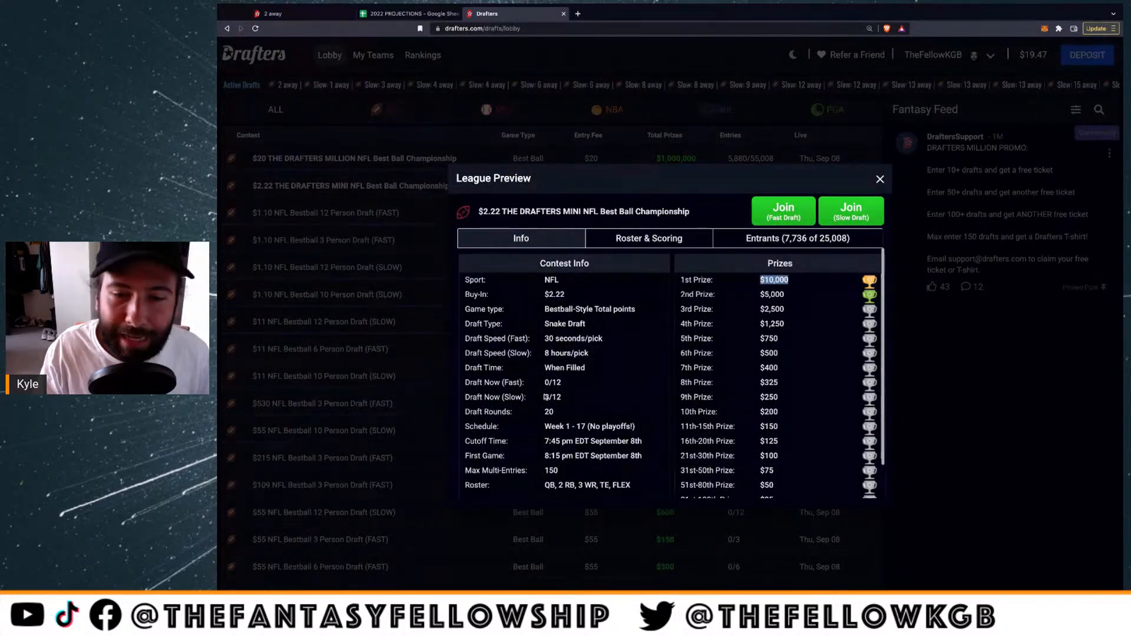
scroll(536, 400, down, 1)
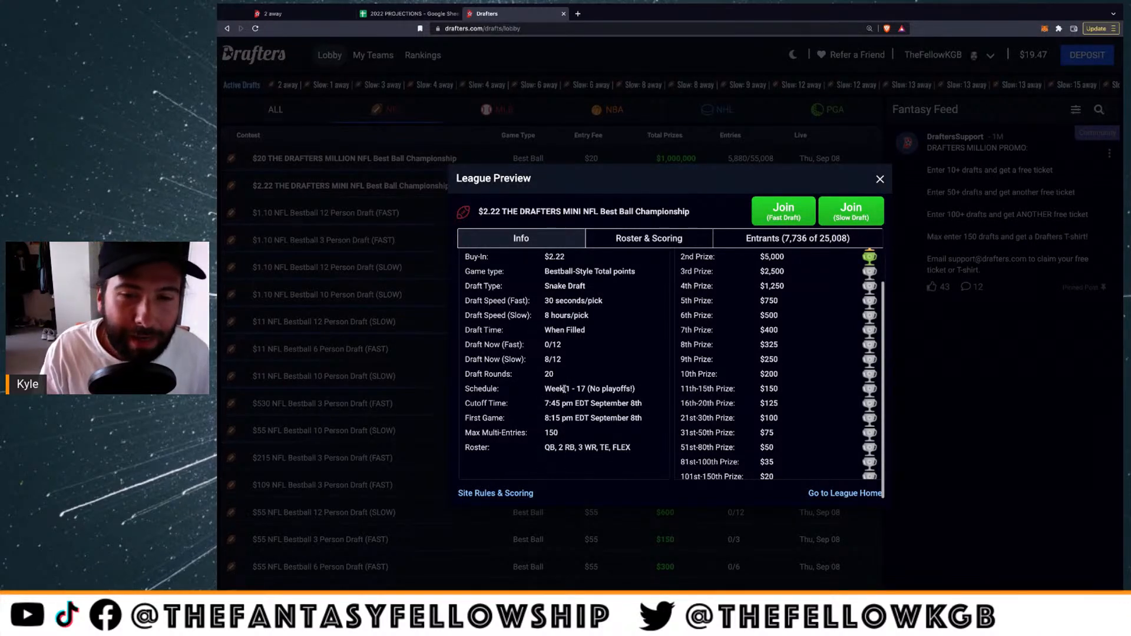
scroll(559, 383, up, 2)
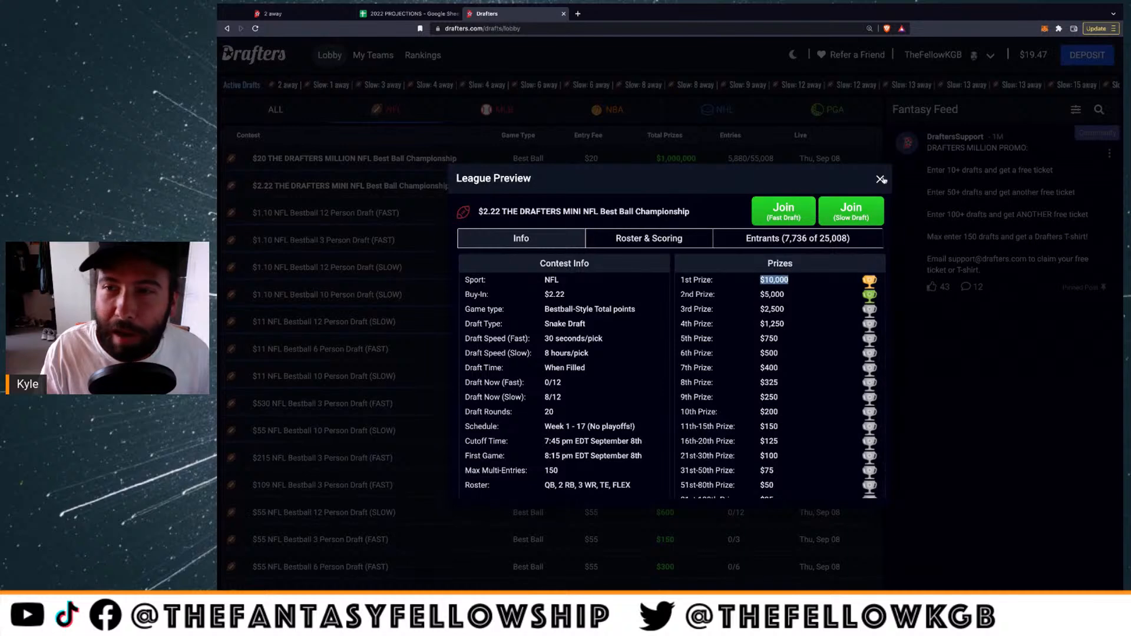
click(881, 179)
Return to the draft room, sort the available players by ADP, and draft Justin Jefferson as WR
click(277, 13)
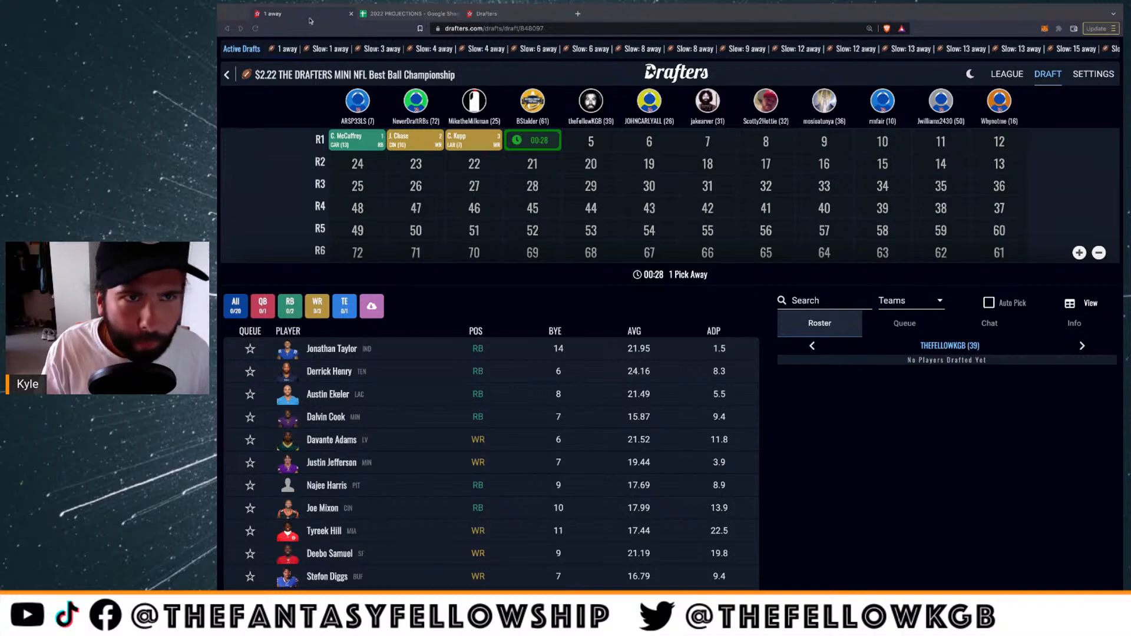
click(288, 18)
drag(219, 10, 230, 10)
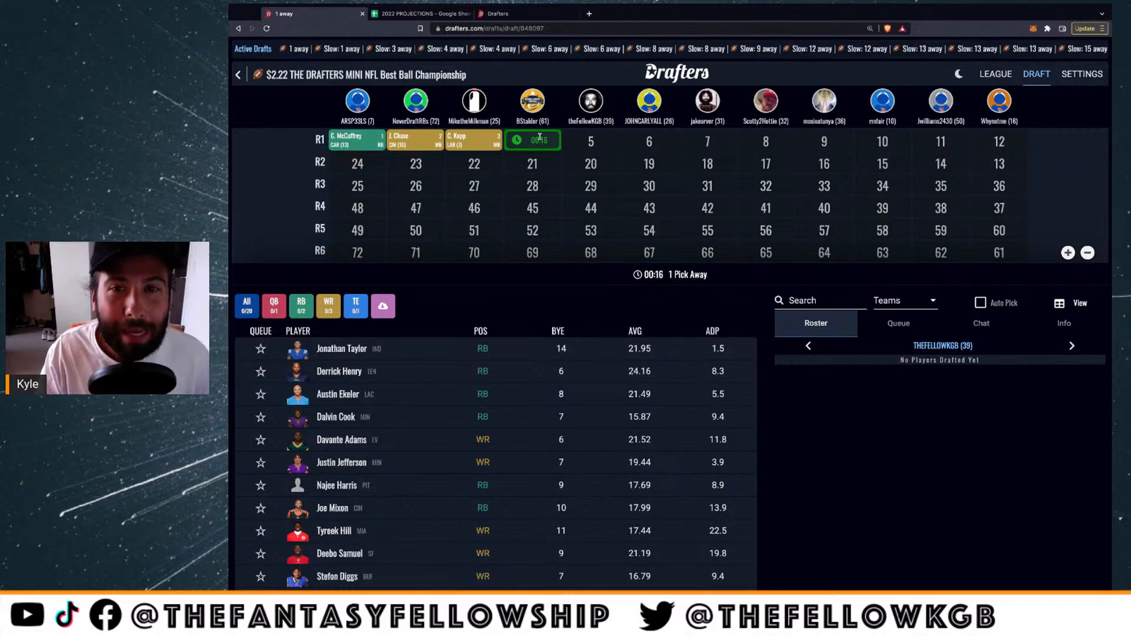
click(713, 331)
drag(230, 9, 216, 17)
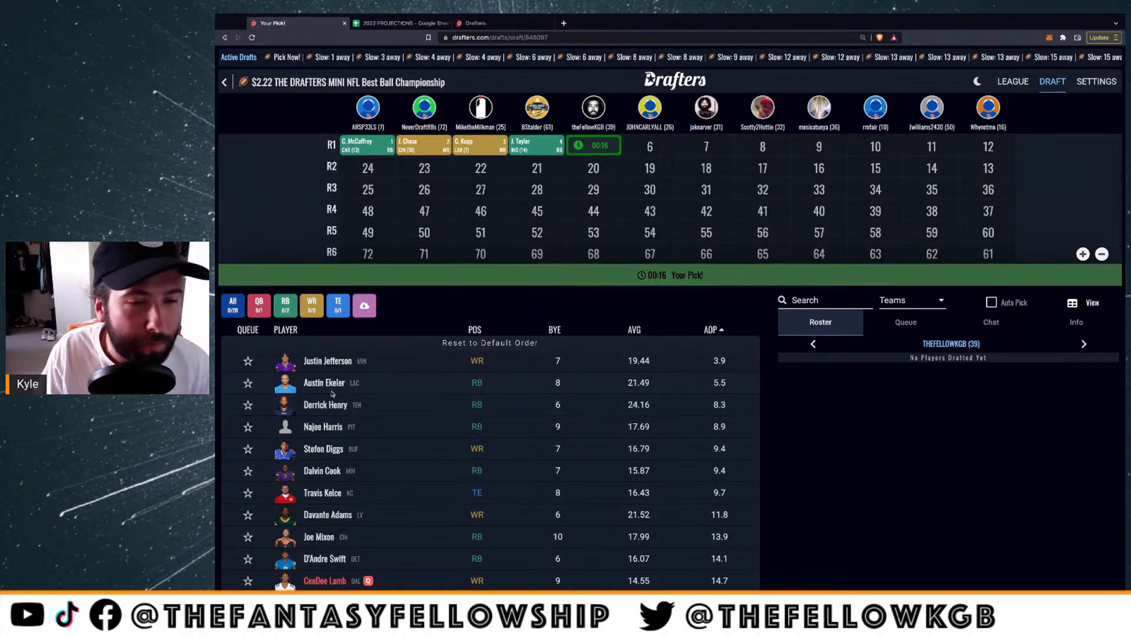
click(320, 363)
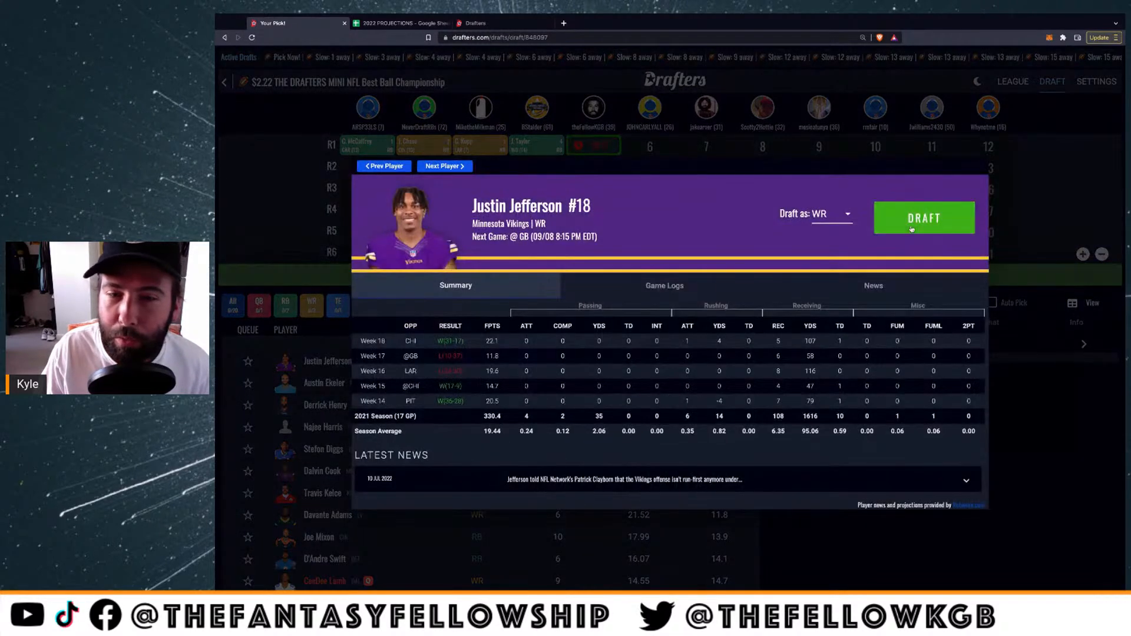
click(912, 221)
In the 2022 PROJECTIONS spreadsheet, go to the combined player sheet and sort it by PPR in descending order
click(401, 23)
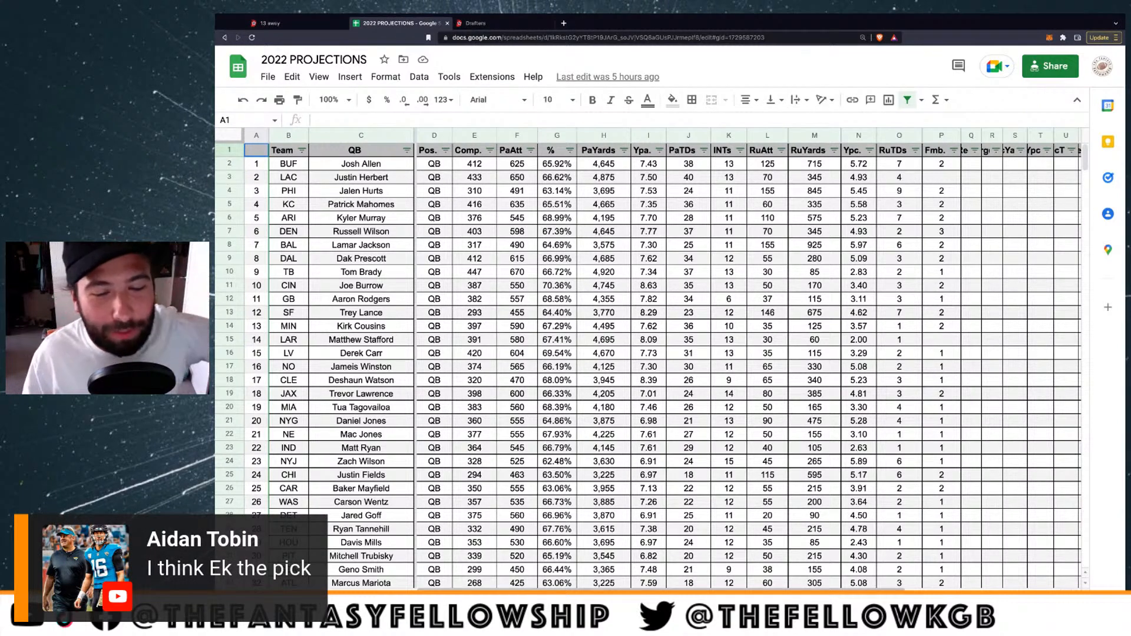
click(377, 600)
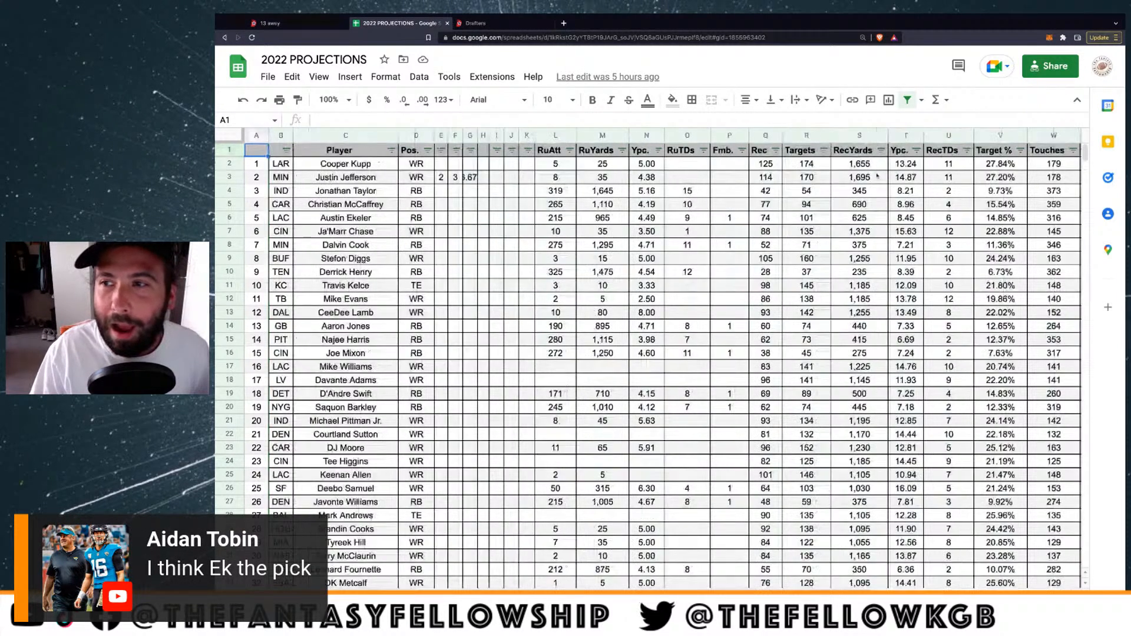
scroll(995, 189, right, 3)
scroll(995, 190, right, 2)
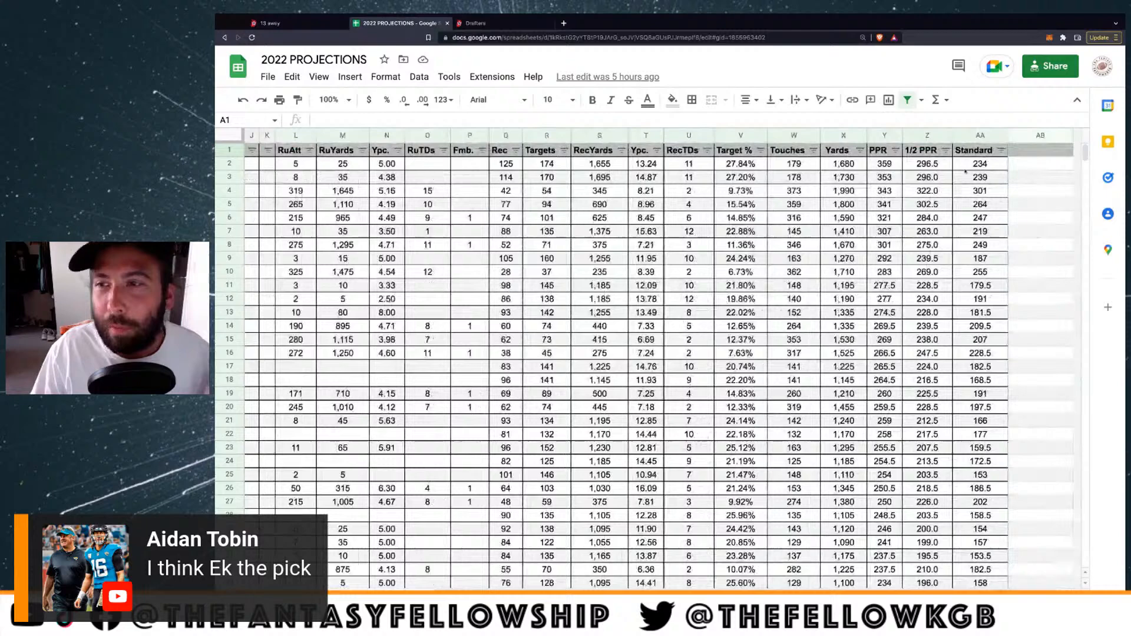
click(895, 151)
click(827, 201)
Compare the projection rows of Justin Jefferson, Austin Ekeler and Jonathan Taylor
scroll(826, 202, left, 5)
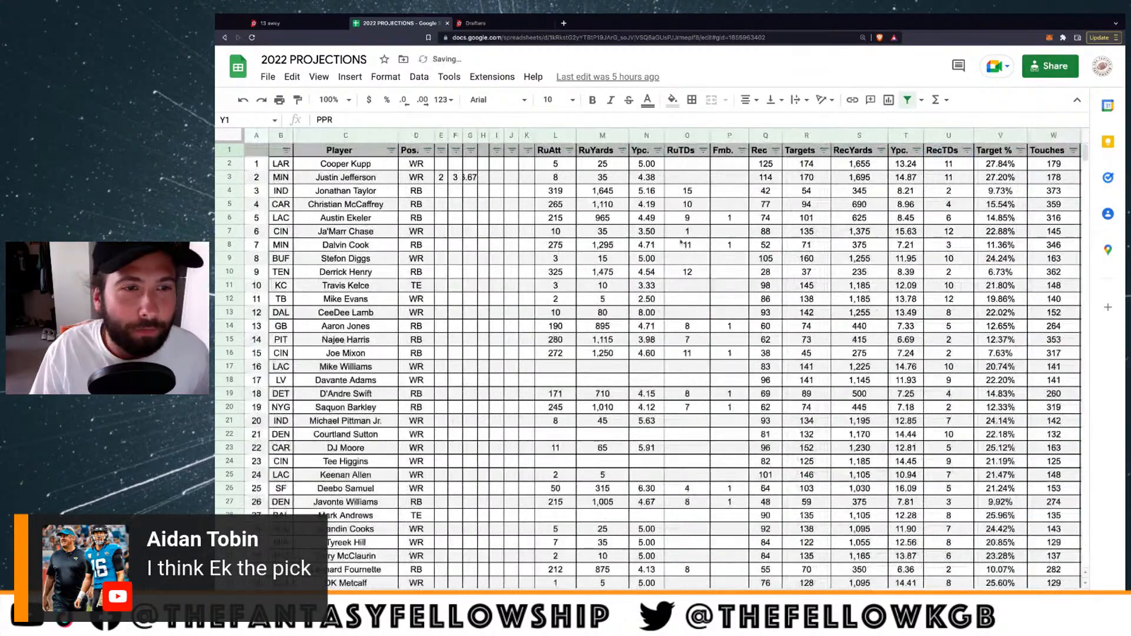
drag(253, 181, 468, 178)
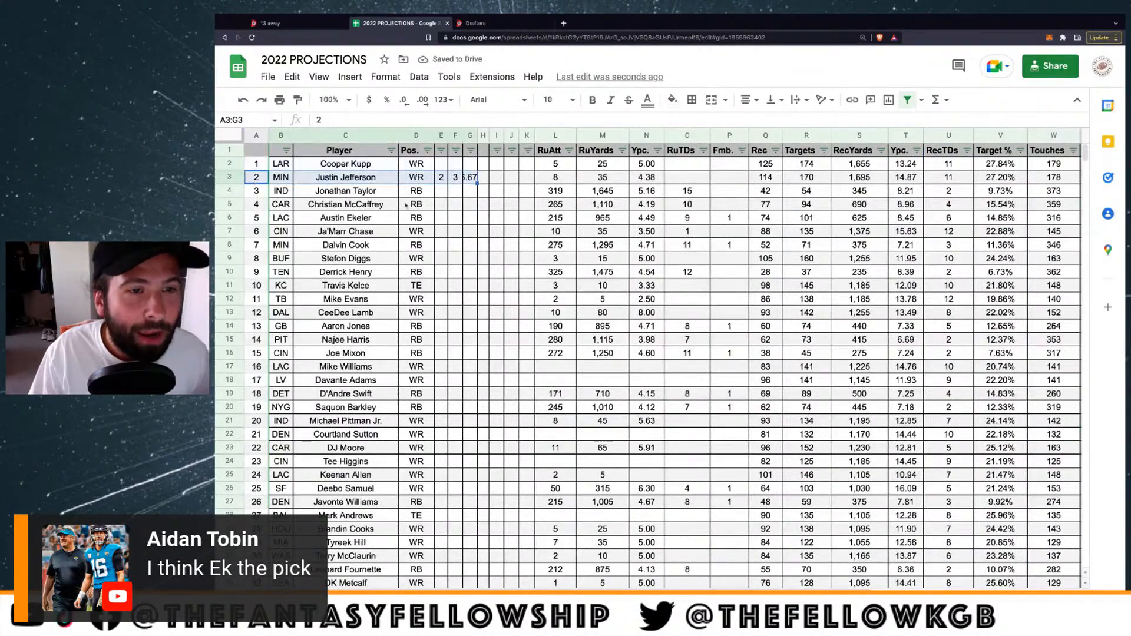
drag(247, 218, 435, 224)
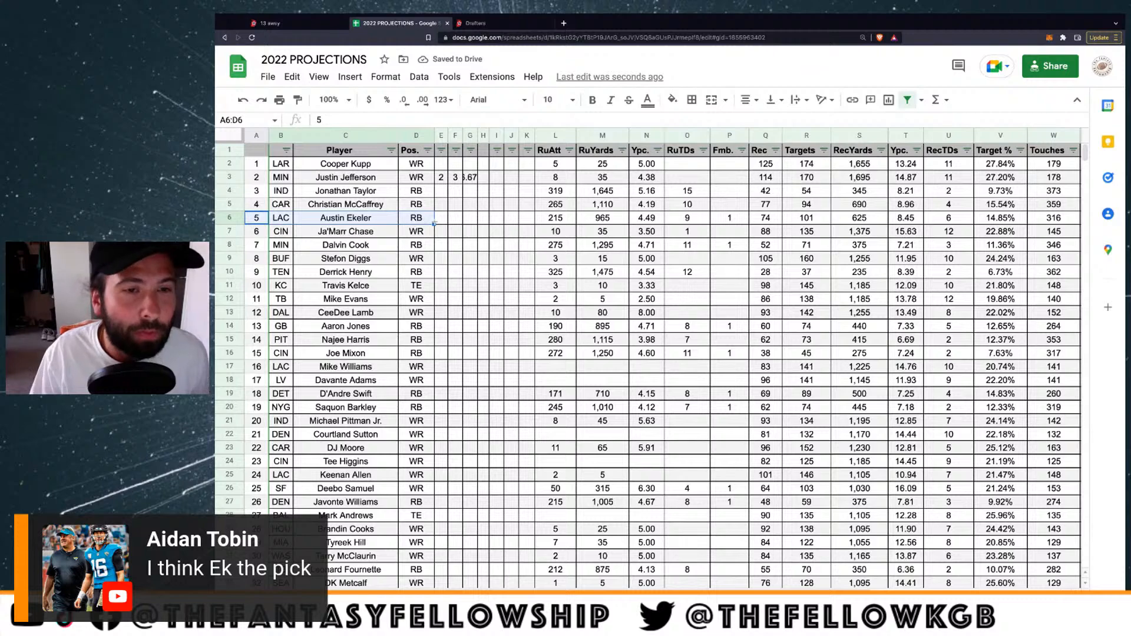
click(337, 190)
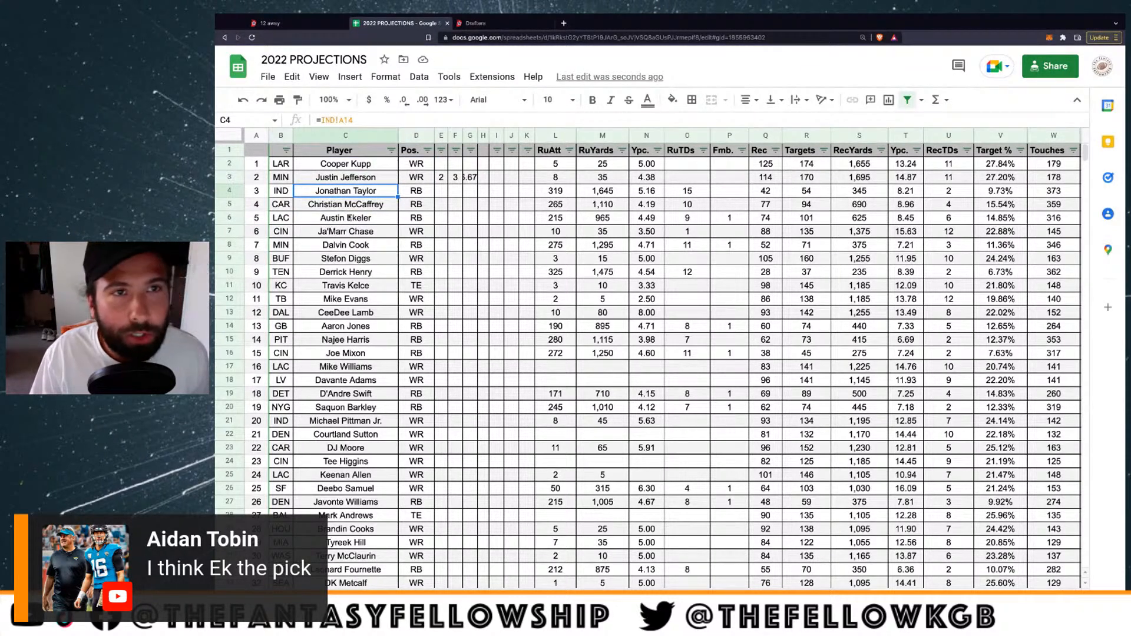
Go to the Drafters best ball ownership page and search the player names for "jeff"
click(270, 23)
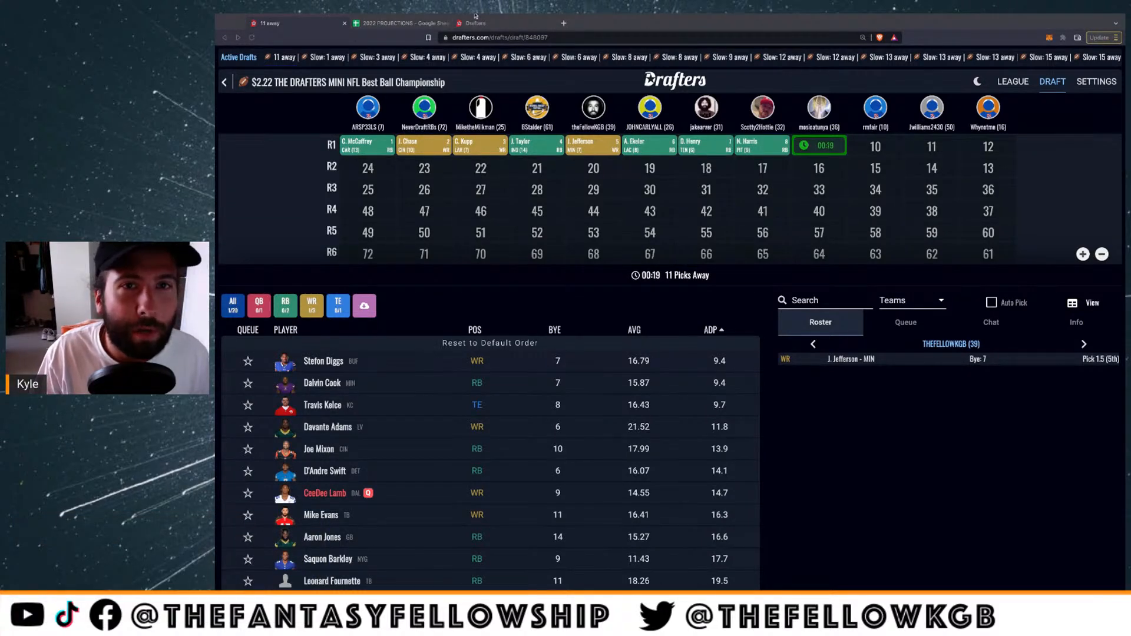
click(503, 26)
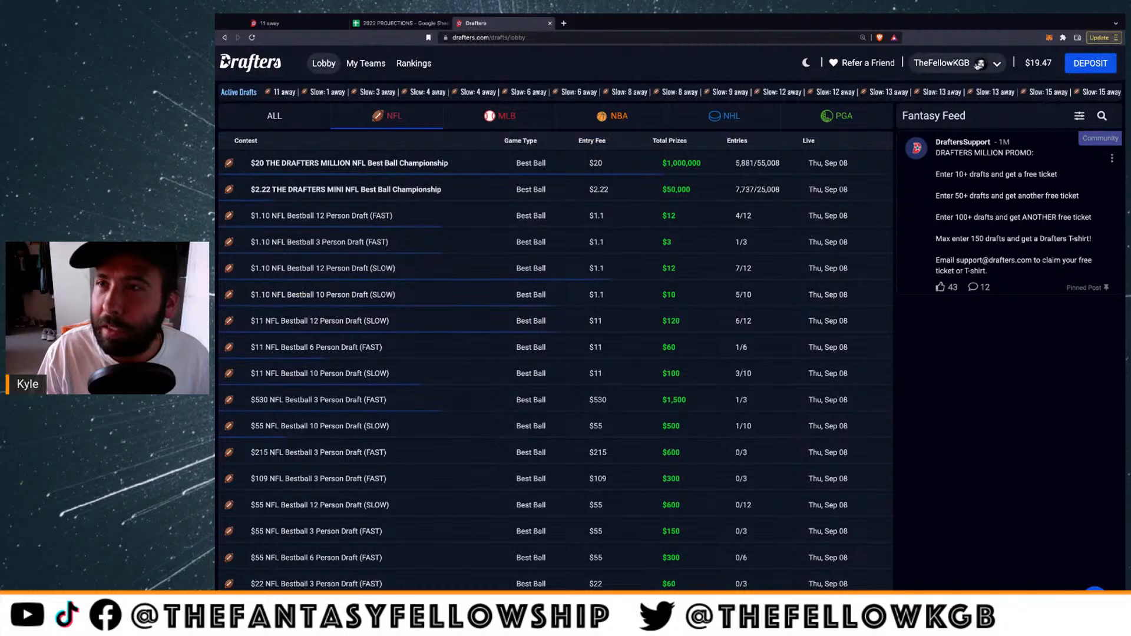
click(955, 63)
click(879, 127)
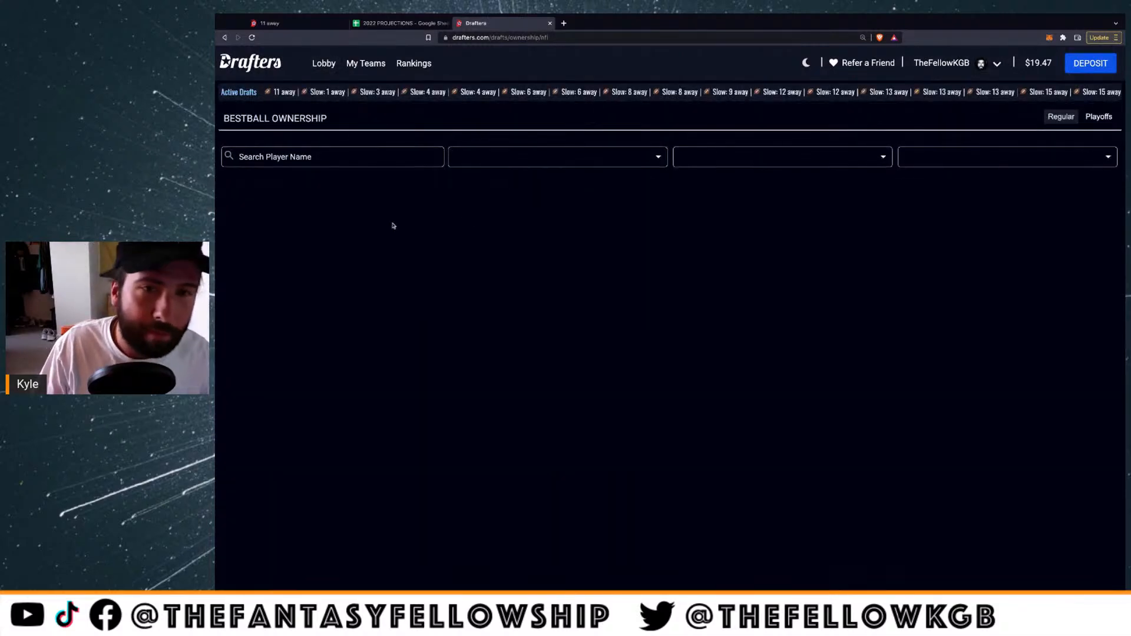
click(340, 164)
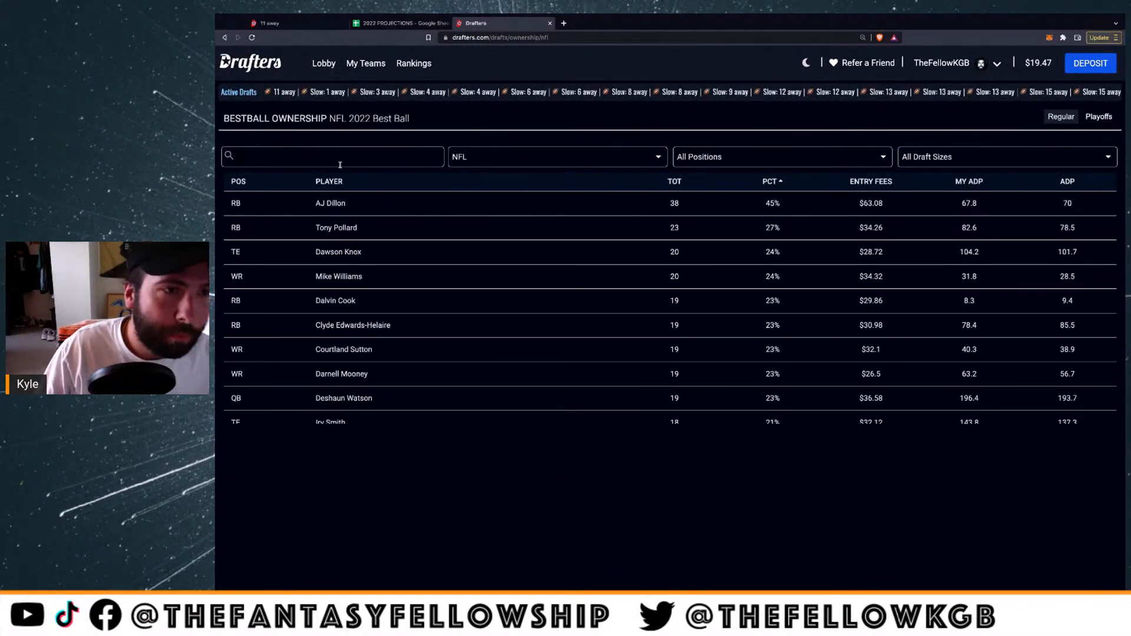
text(jeff)
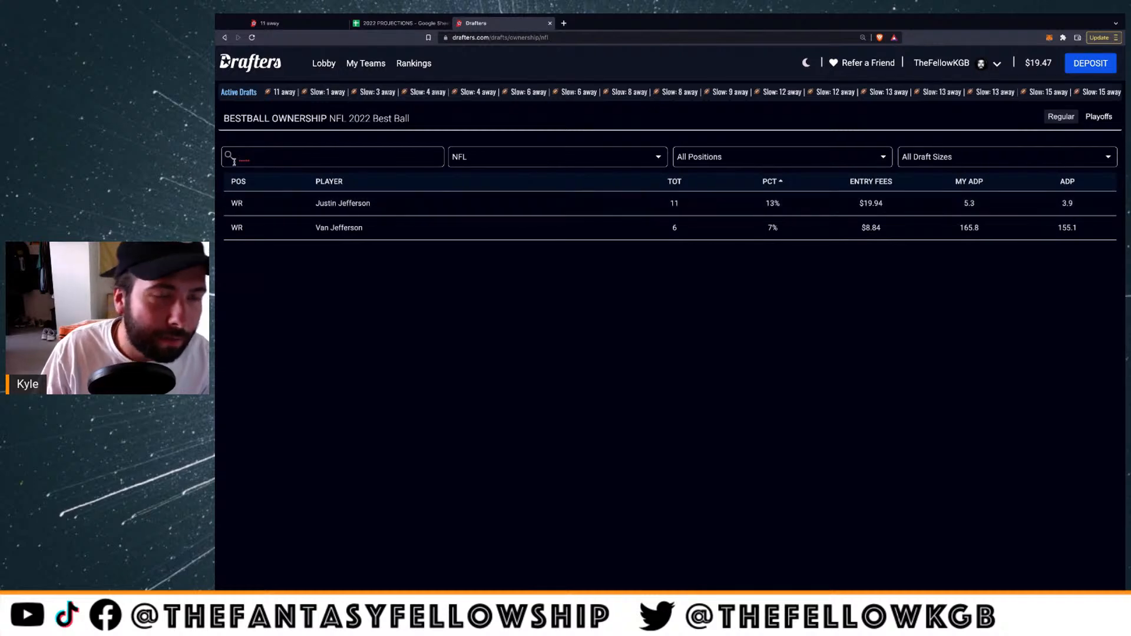
Replace the ownership search to look up the exposure to Austin Ekeler
text(c)
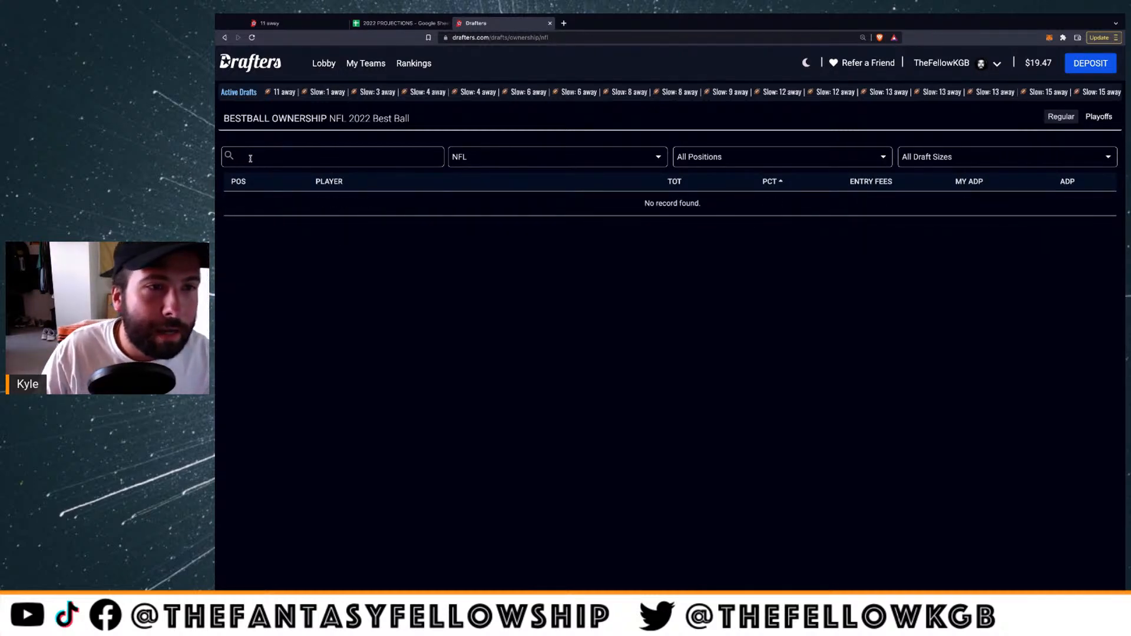
click(256, 158)
double_click(256, 158)
key(super+a)
key(BackSpace)
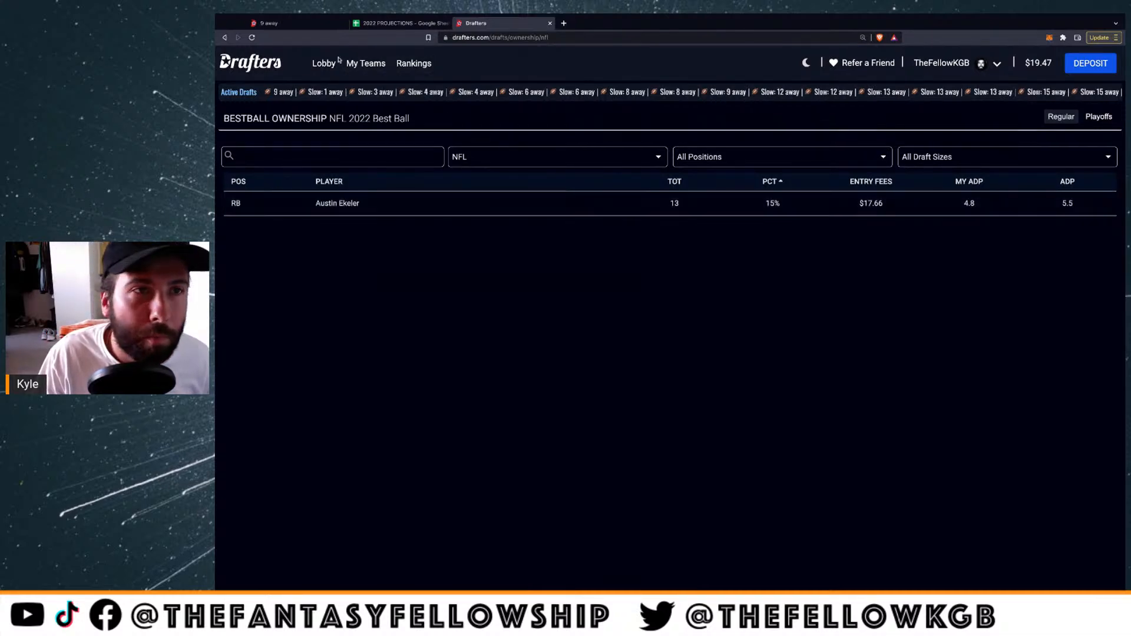
Check the draft board, and mark Justin Jefferson's name cell in the projections spreadsheet with a fill color
click(311, 24)
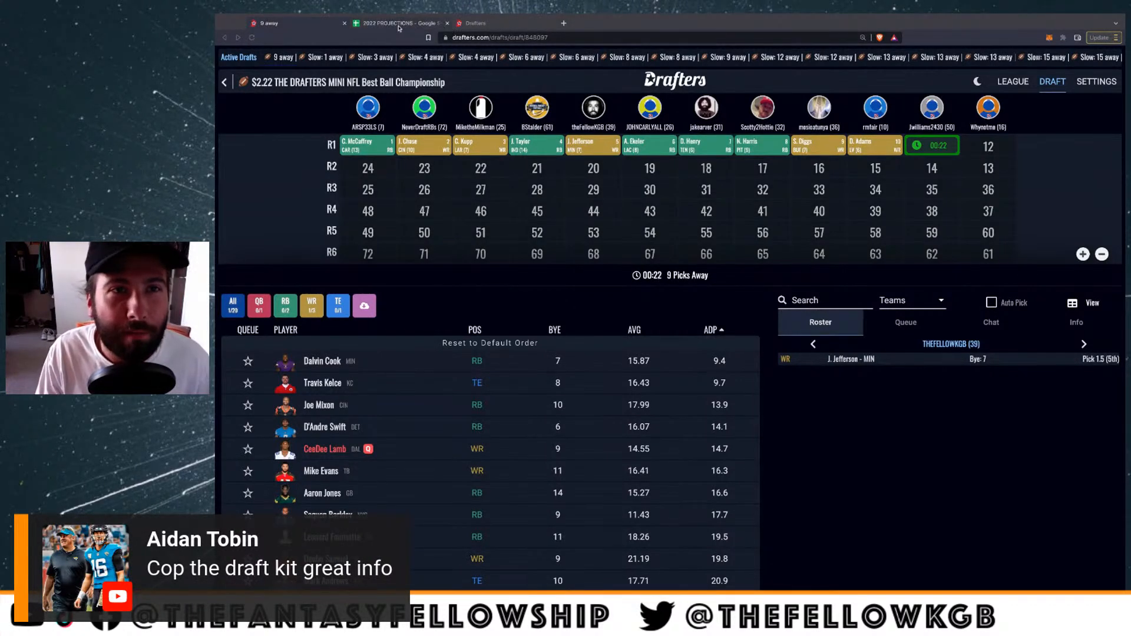
click(439, 27)
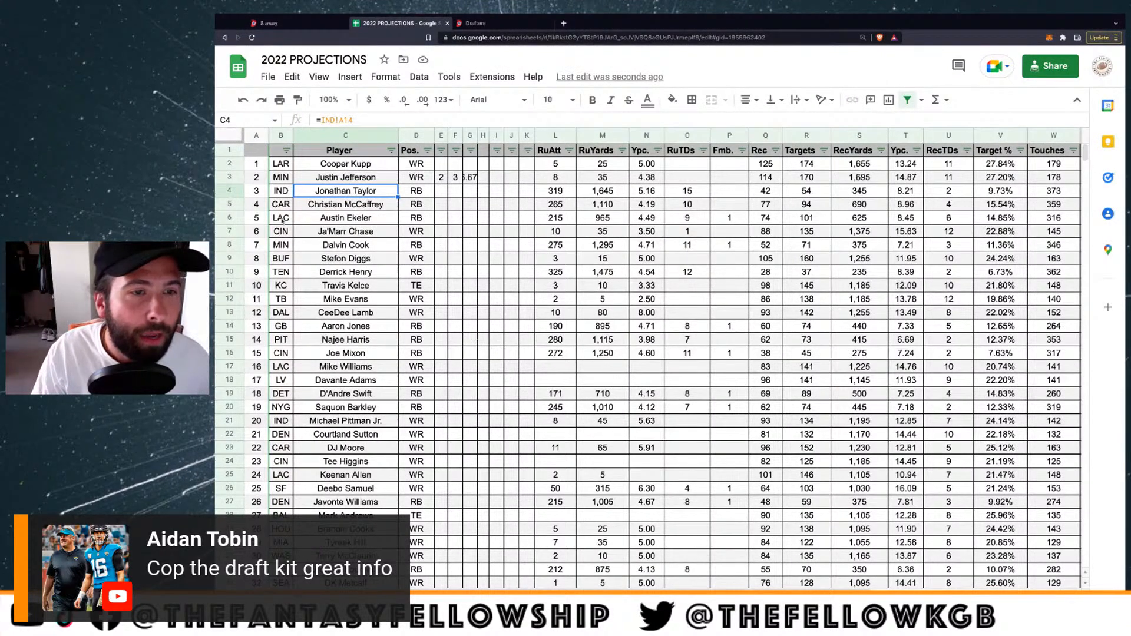
click(334, 177)
click(673, 99)
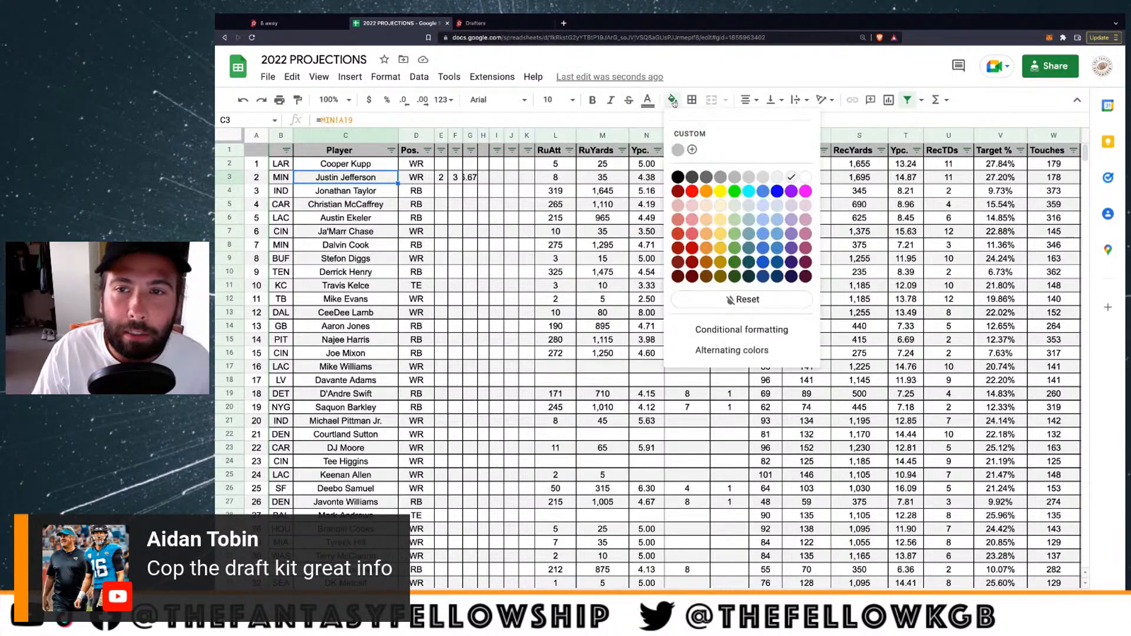
click(722, 193)
click(469, 258)
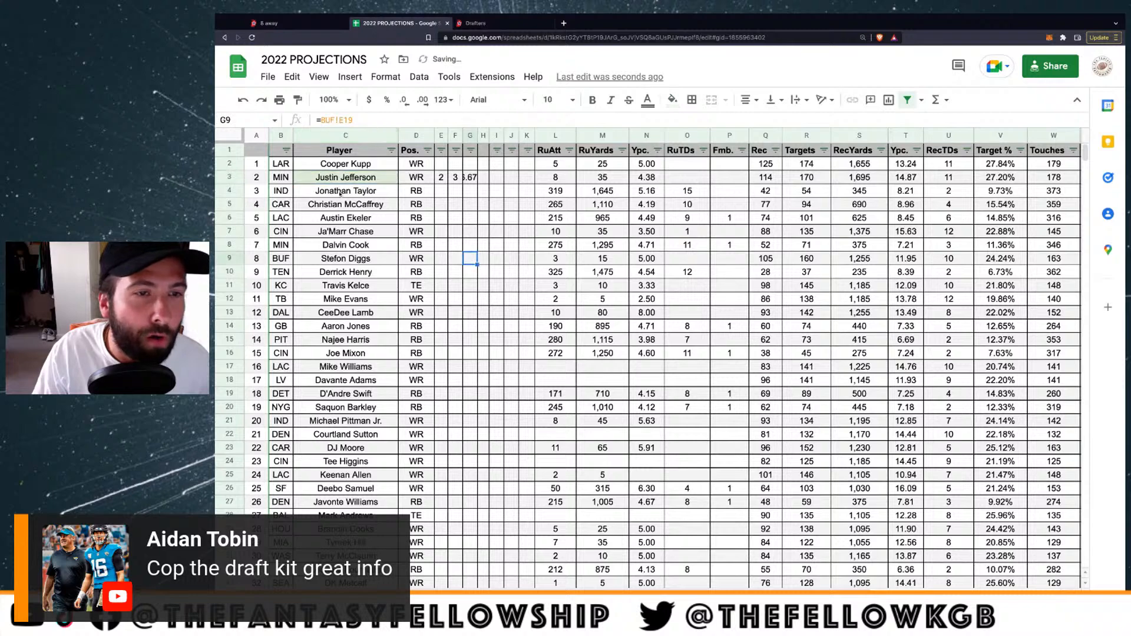
Check the latest draft picks and examine the projection rows of Dalvin Cook and Stefon Diggs in the spreadsheet
click(277, 23)
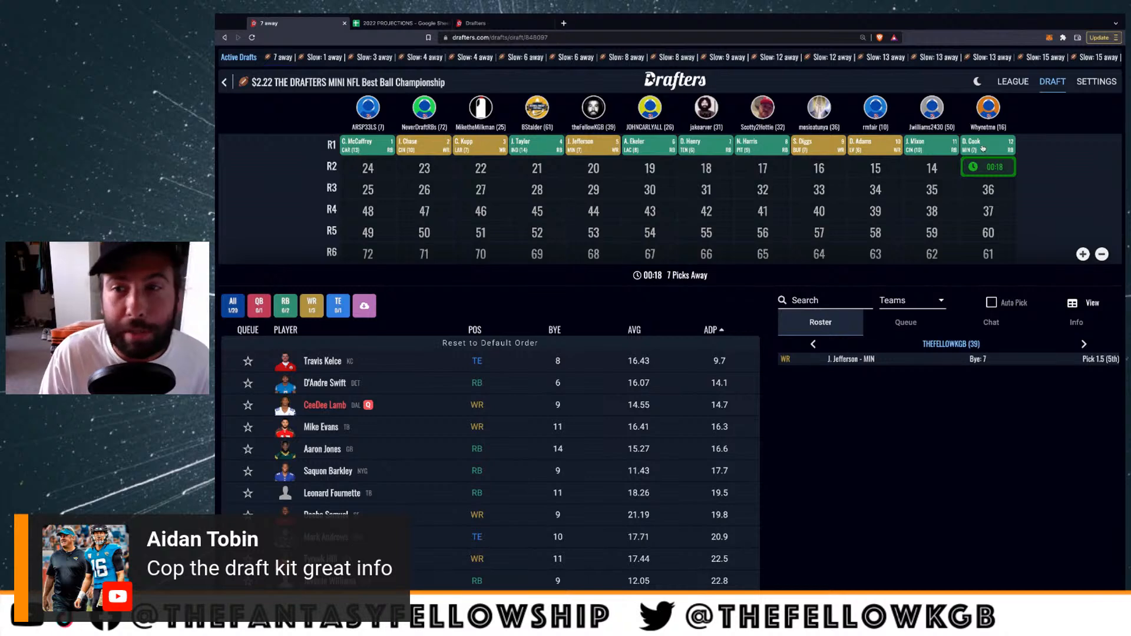
click(371, 25)
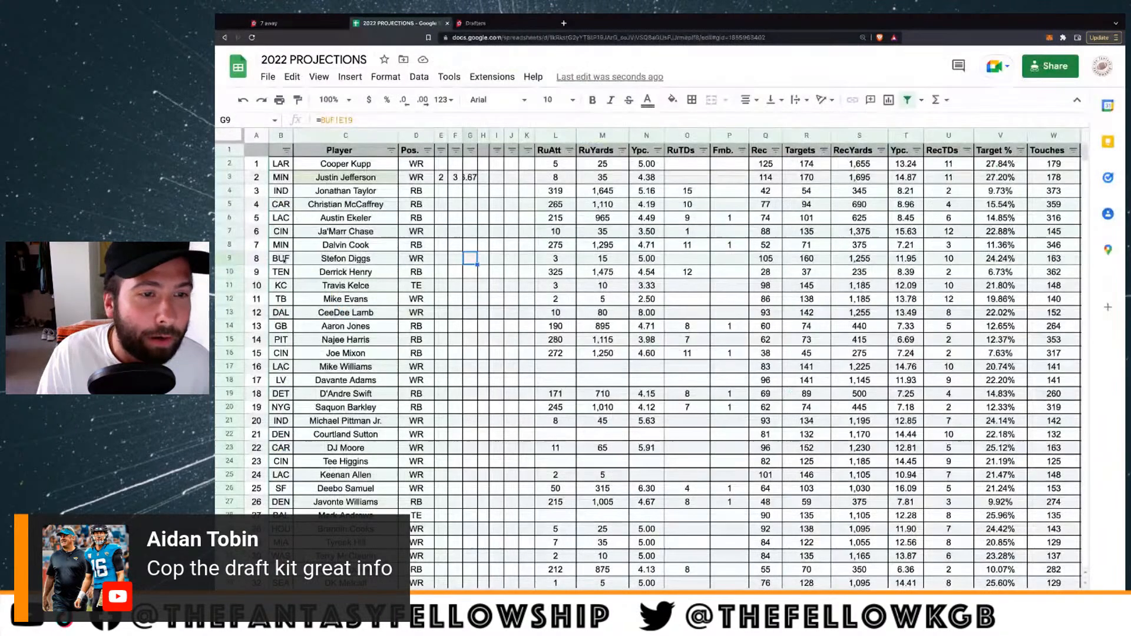
click(256, 246)
key(shift+Right)
key(shift+Right)
key(shift+Right)
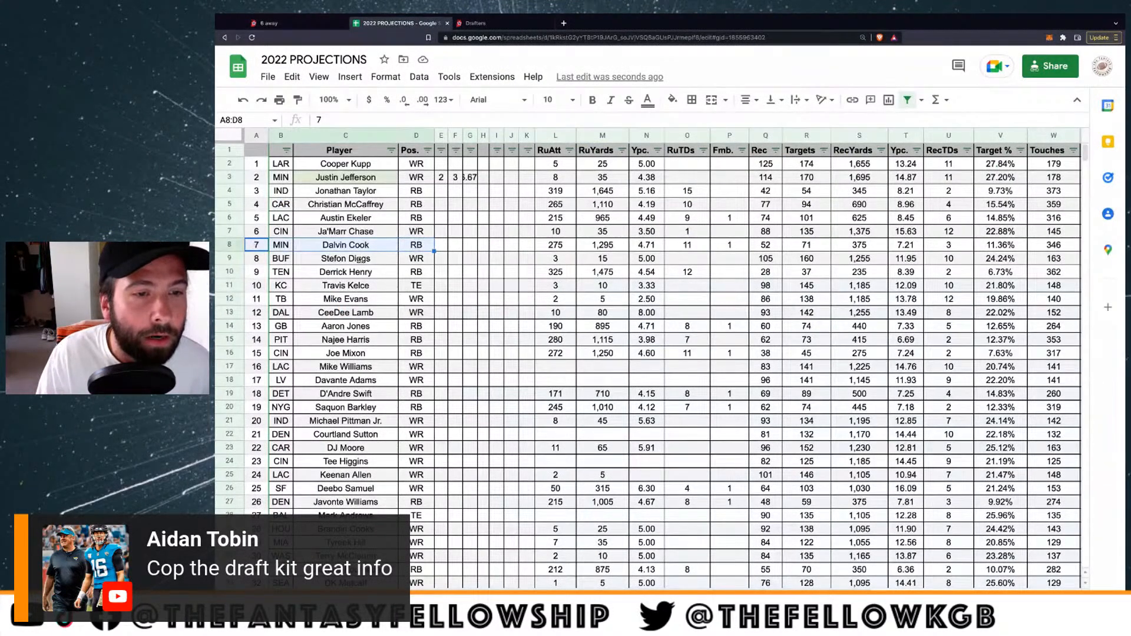
click(254, 263)
key(shift+Right)
key(shift+Right)
key(shift+Right)
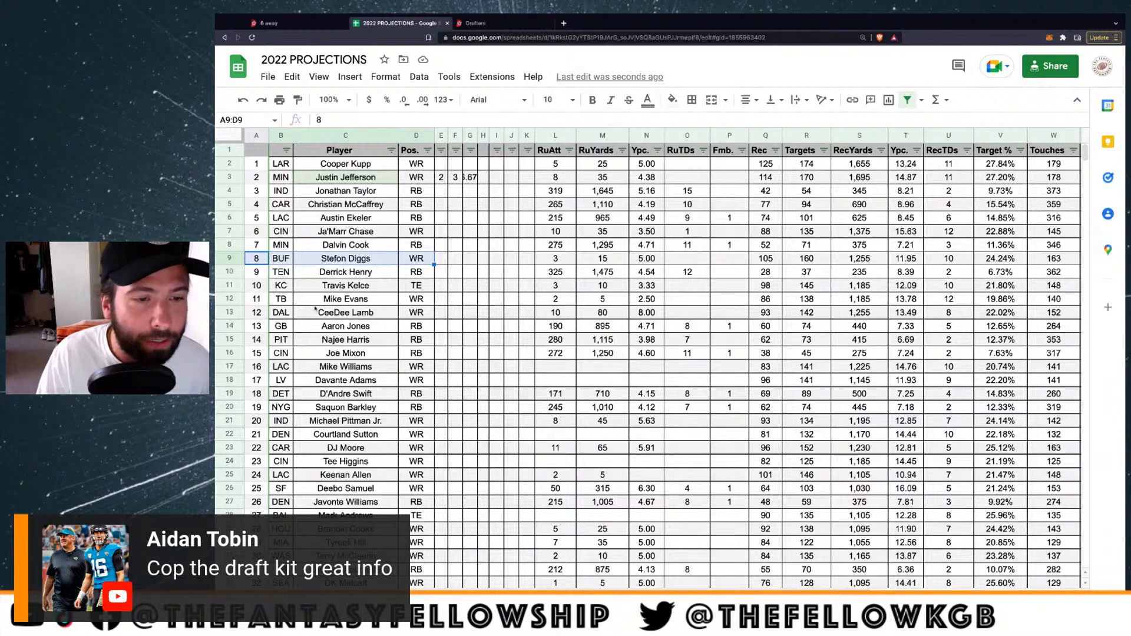
Back in the draft room, add D'Andre Swift, CeeDee Lamb and Mike Evans to the queue
key(ctrl+shift+Tab)
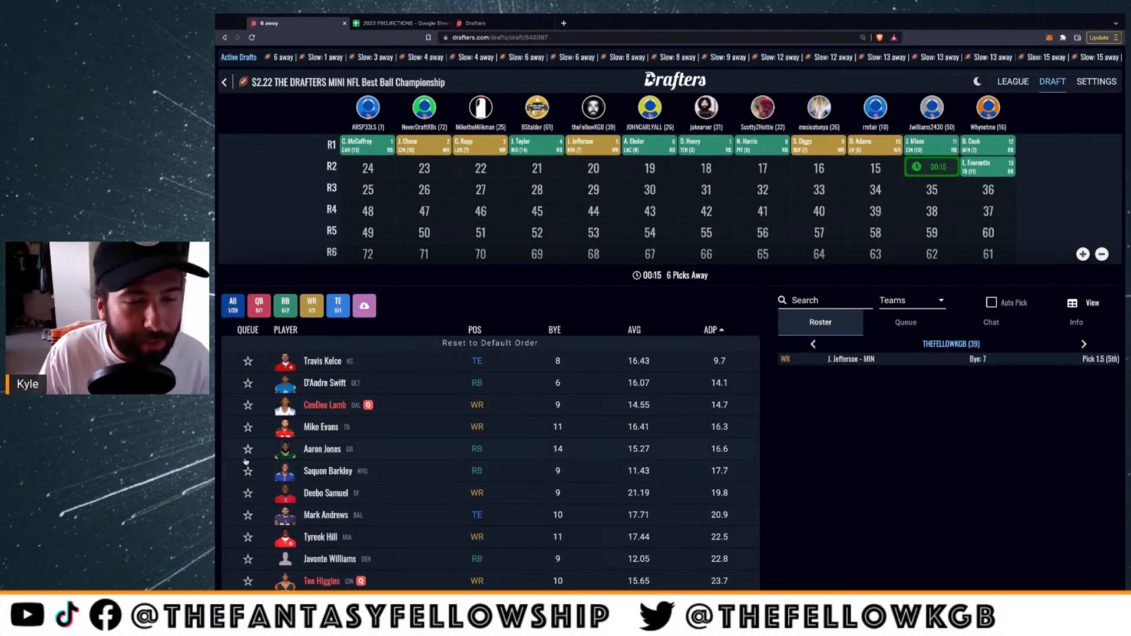
click(248, 383)
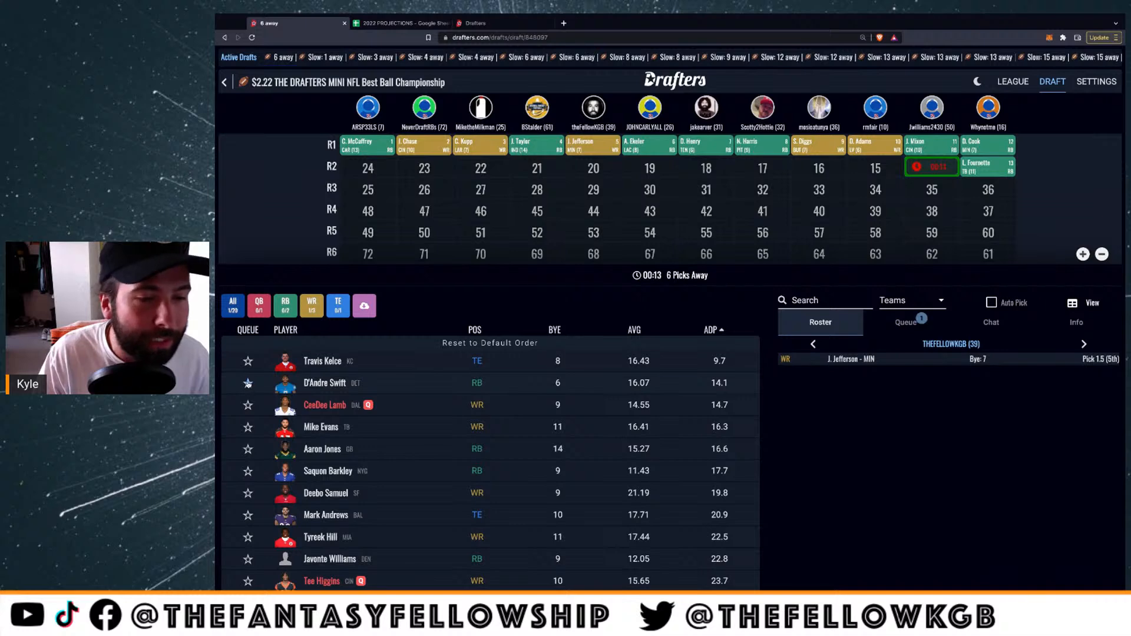
click(248, 405)
click(248, 427)
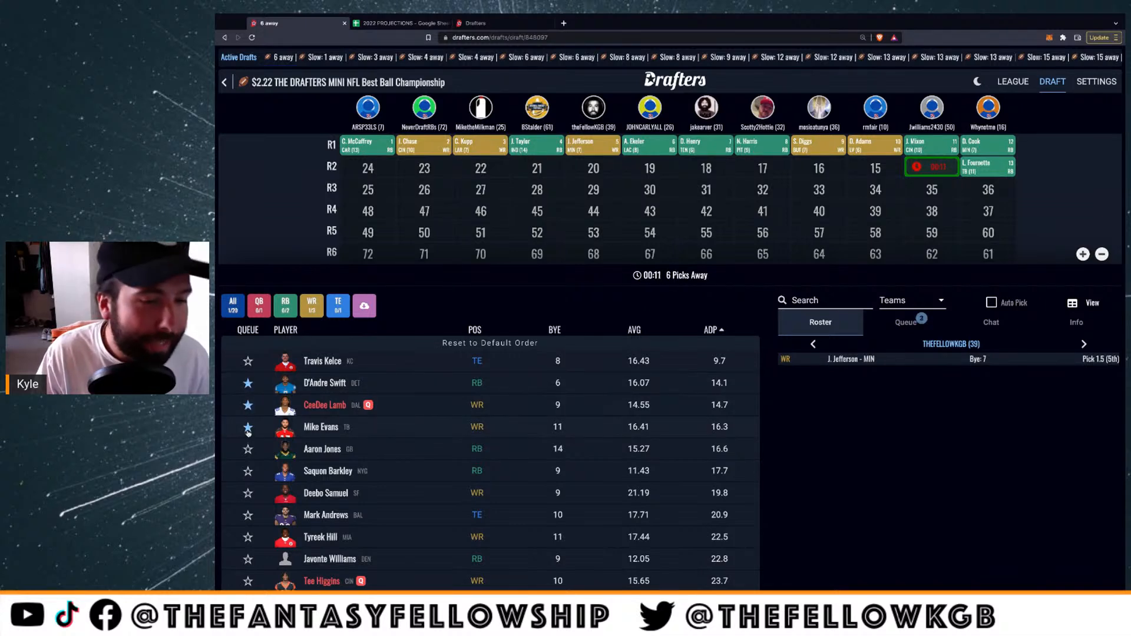
Add Aaron Jones to the queue and draft Tee Higgins as a WR with the second-round pick
click(248, 449)
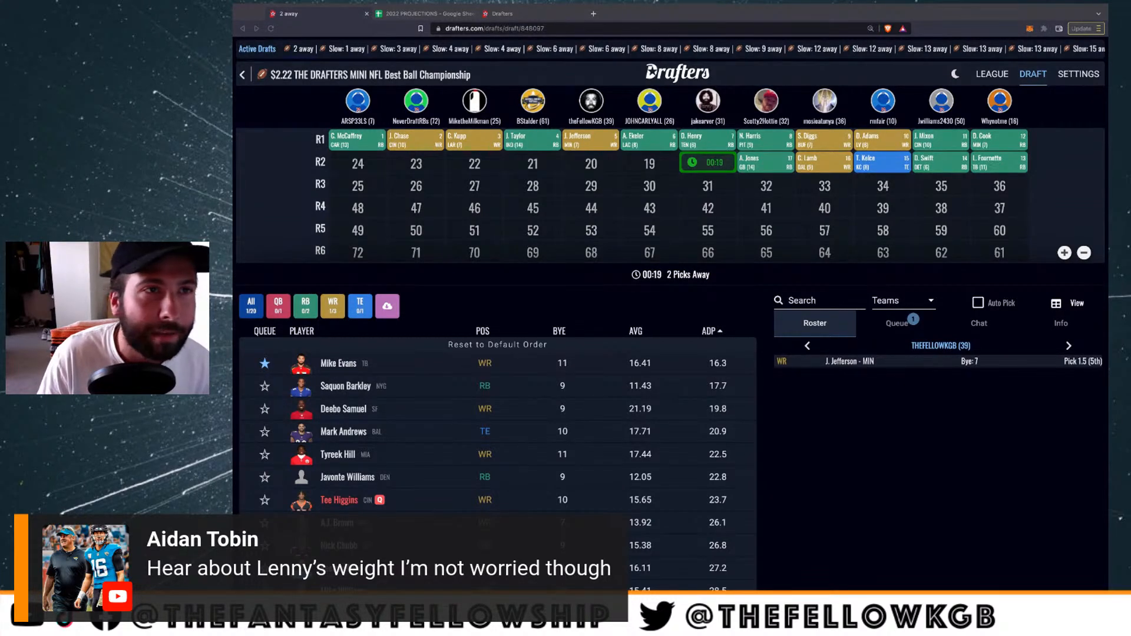
drag(237, 9, 219, 10)
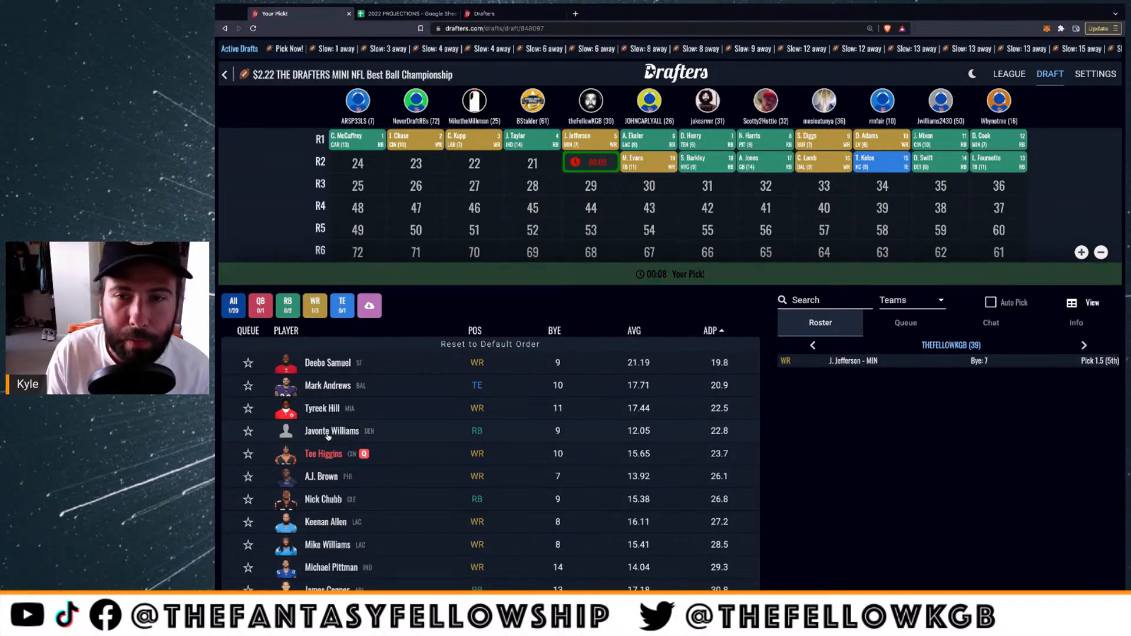
click(322, 454)
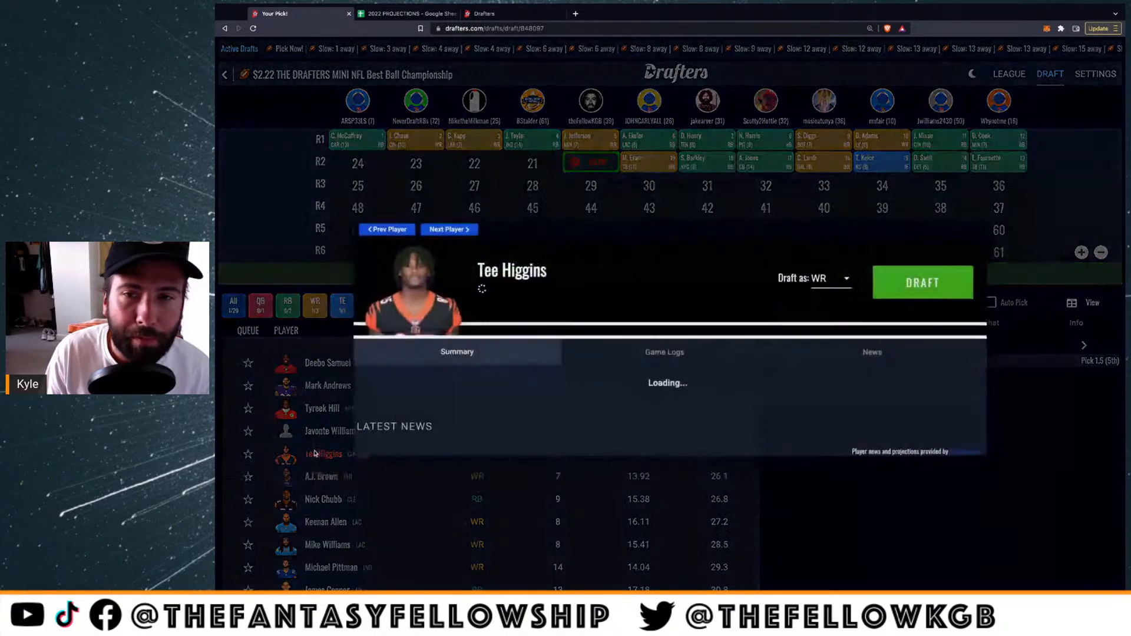
click(919, 213)
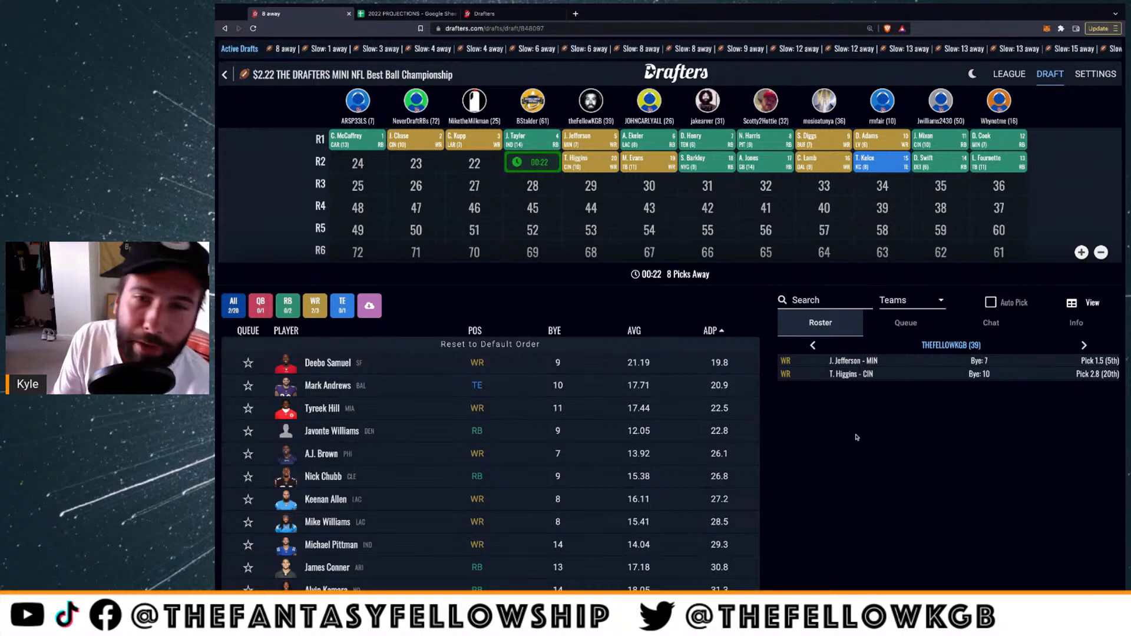
Search the web for "tee higgins fftoday" in a new browser tab and open his FFToday player page
click(576, 14)
text(tee)
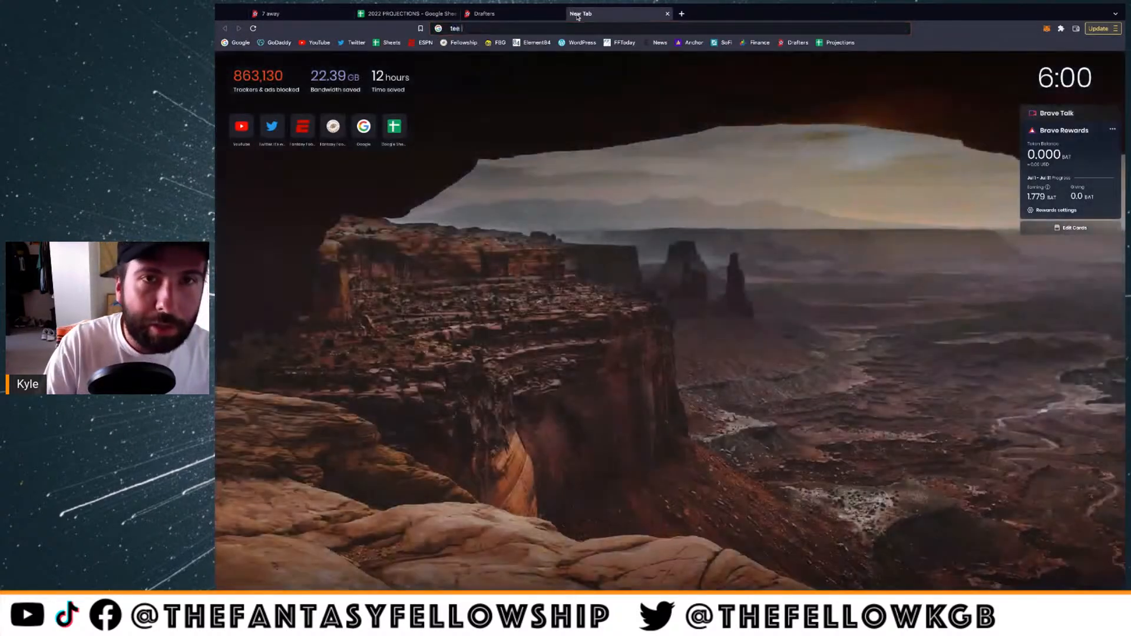
text( higgins fftoday)
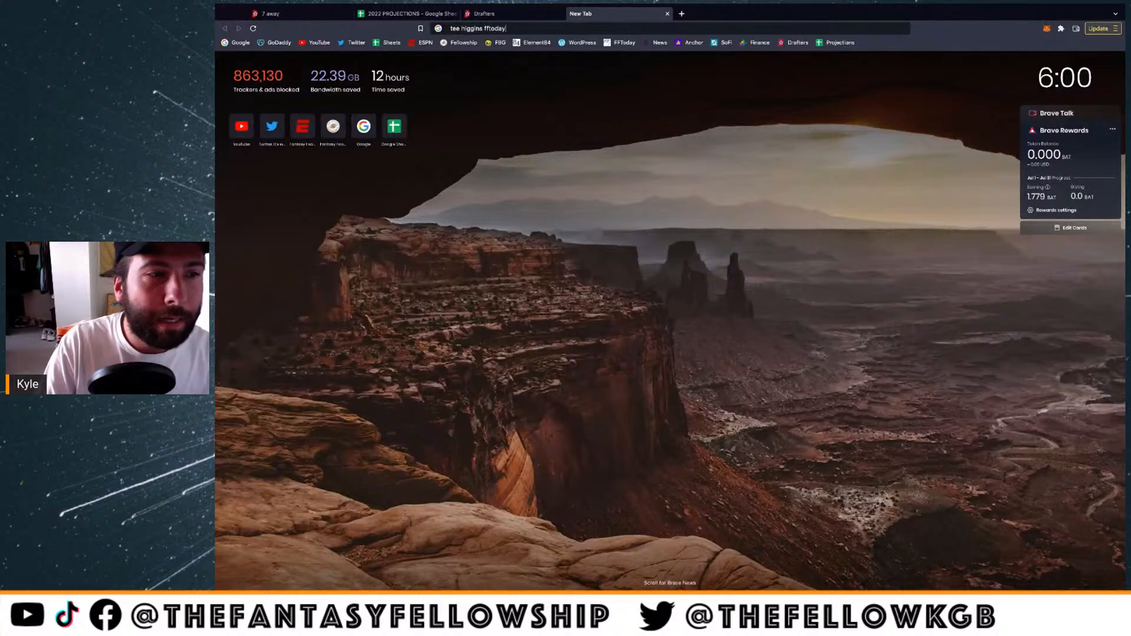
key(Return)
click(371, 136)
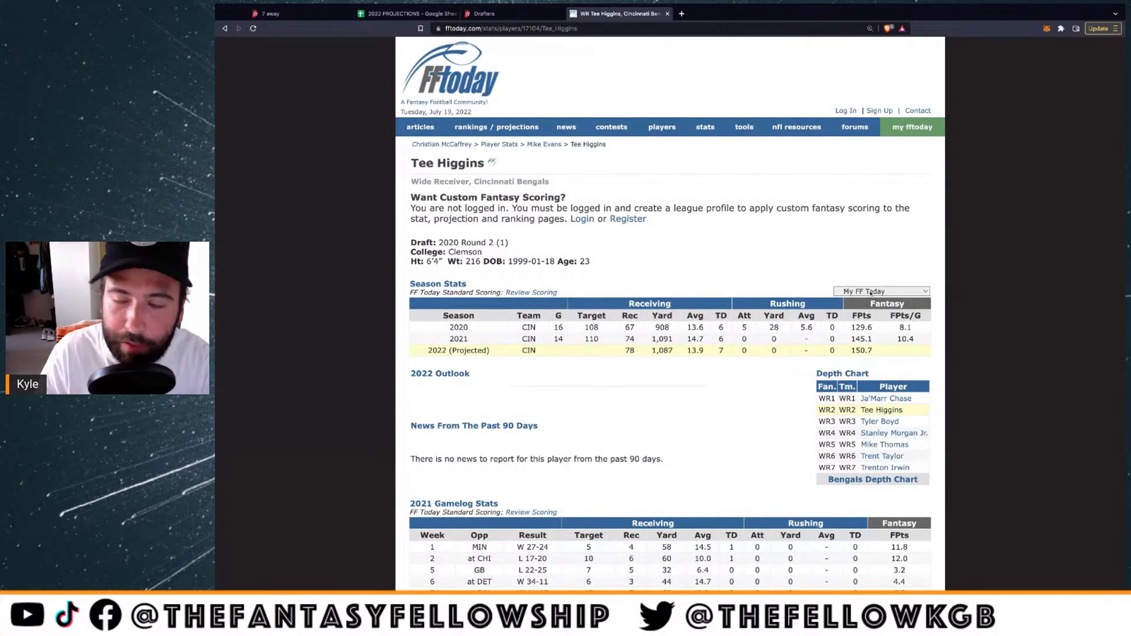
Set the season stats scoring to FFToday PPR, enlarge the page, and examine Tee Higgins's 2021 gamelog stats
click(871, 291)
click(873, 331)
key(ctrl+plus)
key(ctrl+plus)
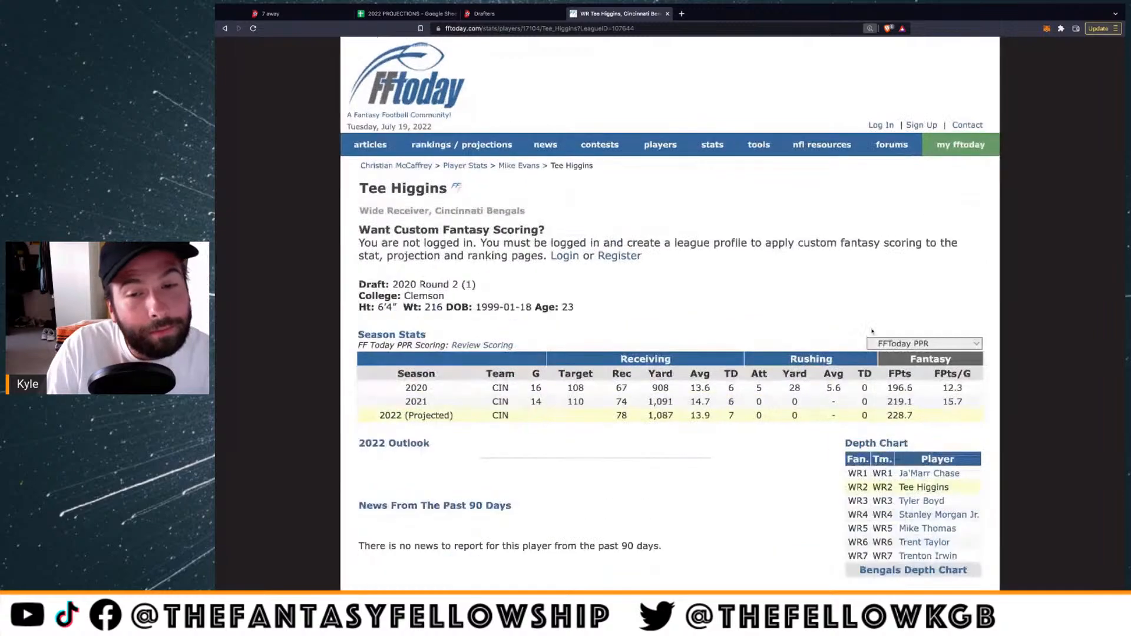
key(ctrl+plus)
scroll(728, 330, down, 5)
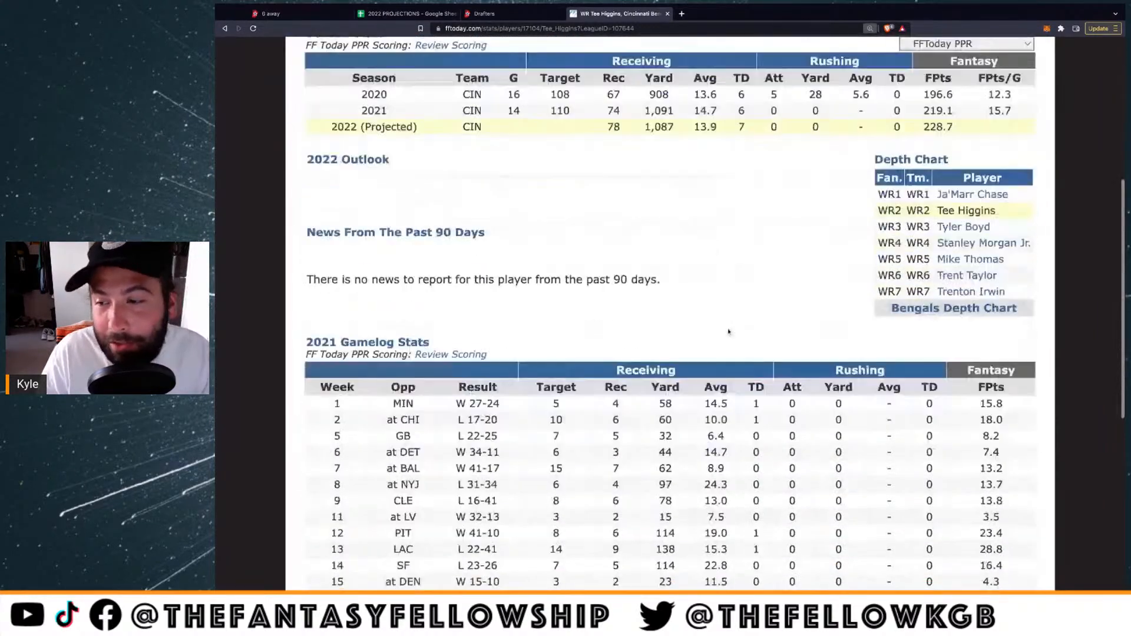
scroll(728, 331, down, 4)
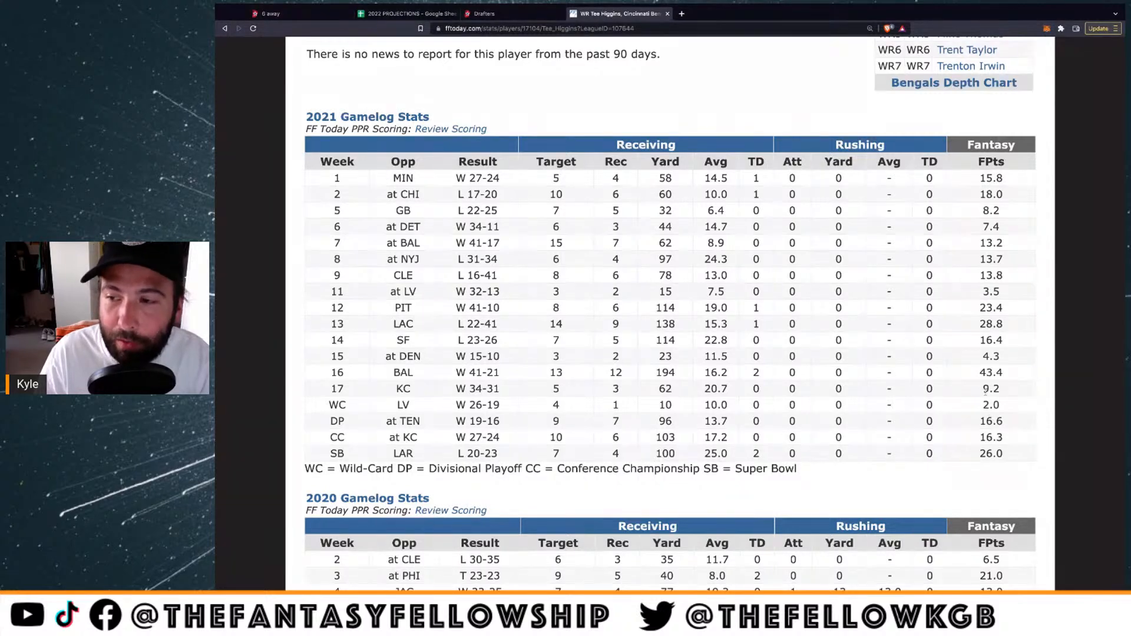
Return to the draft room and look over the upcoming rounds on the draft board
click(298, 13)
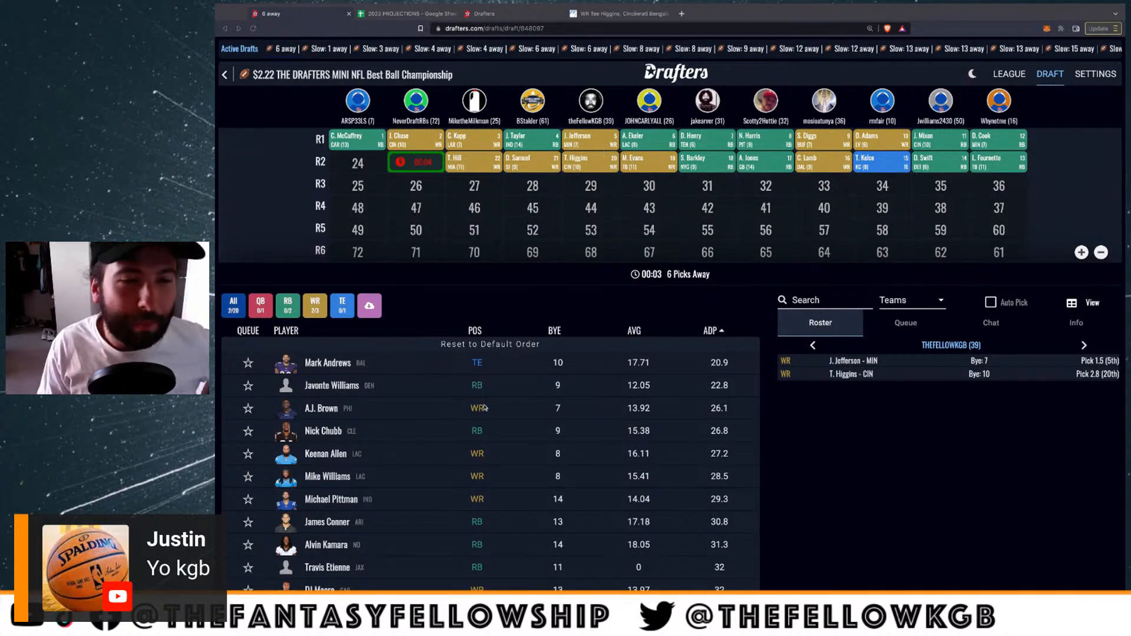
click(254, 16)
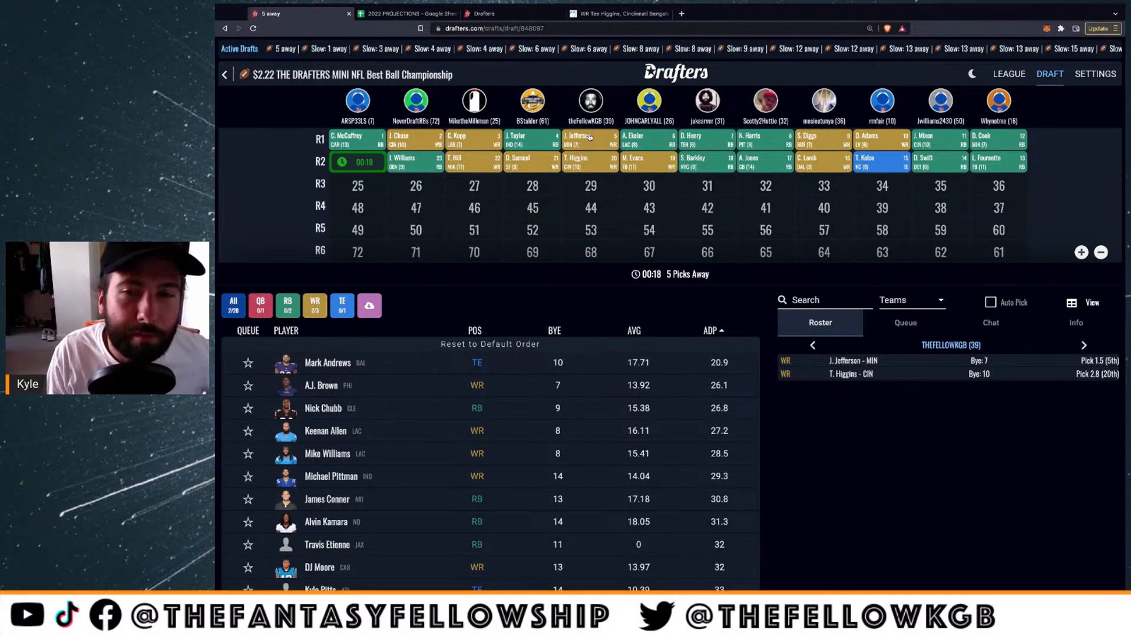
scroll(598, 230, down, 1)
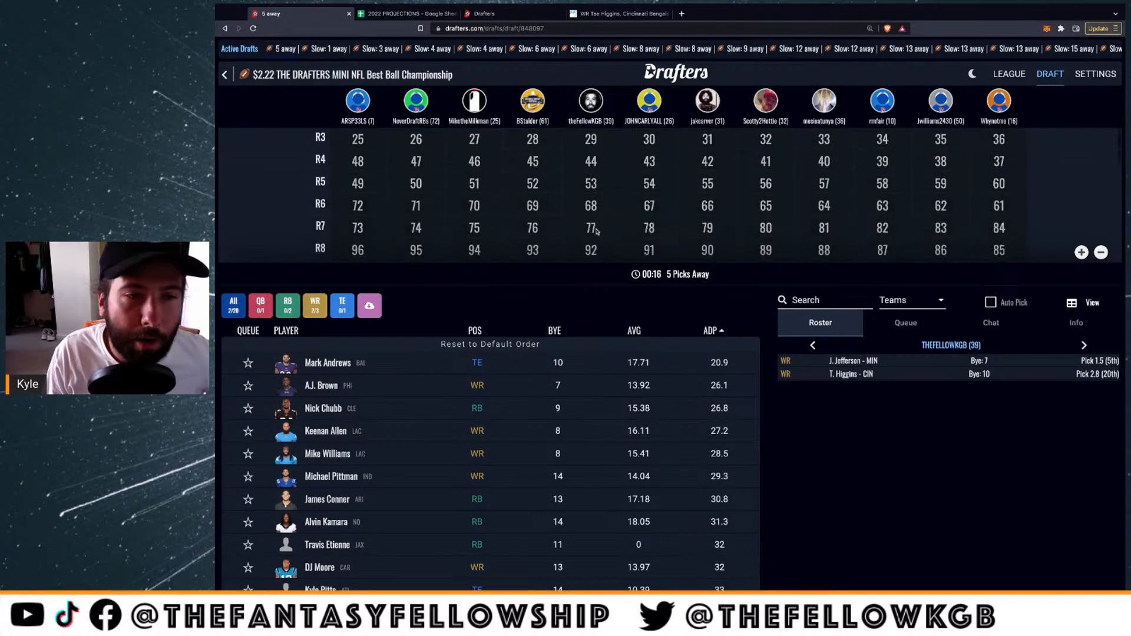
scroll(357, 196, down, 1)
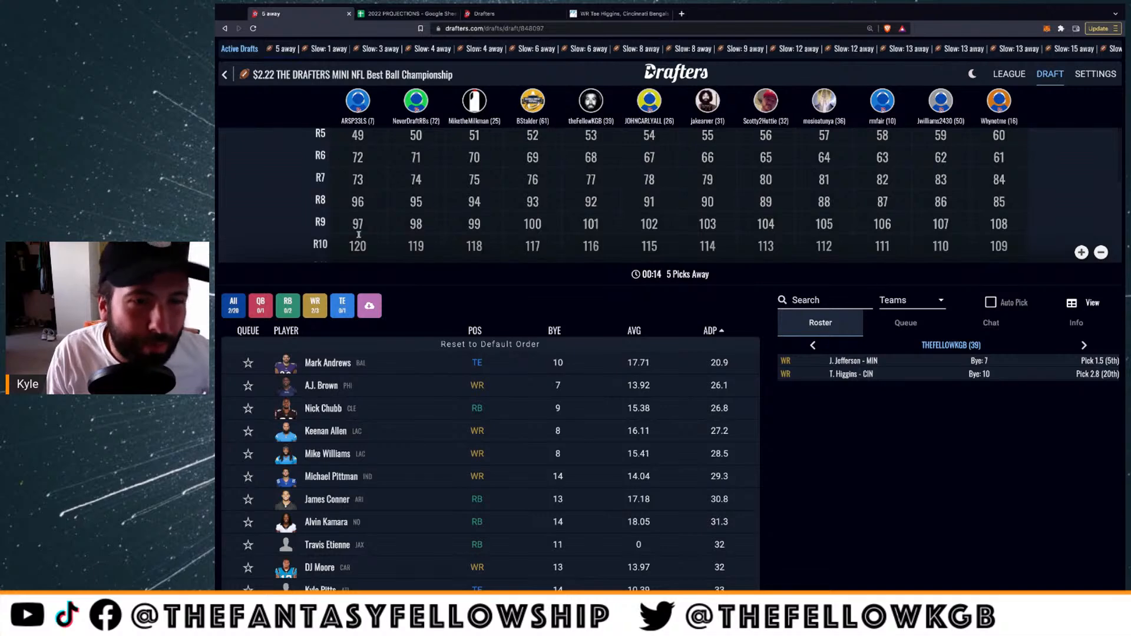
scroll(367, 238, up, 2)
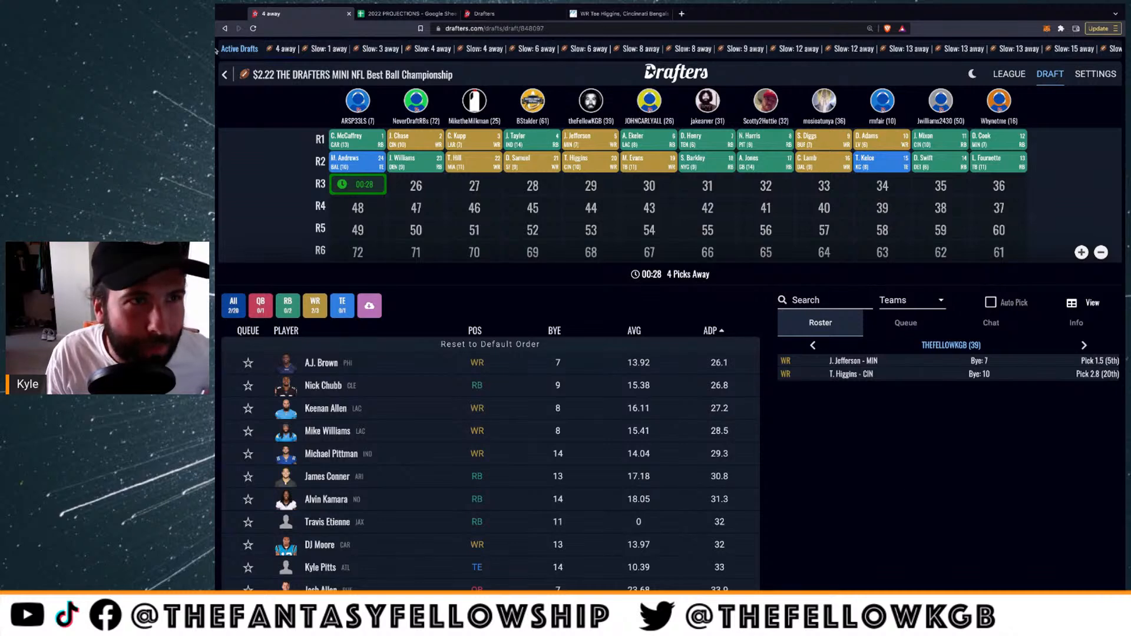
drag(216, 51, 230, 9)
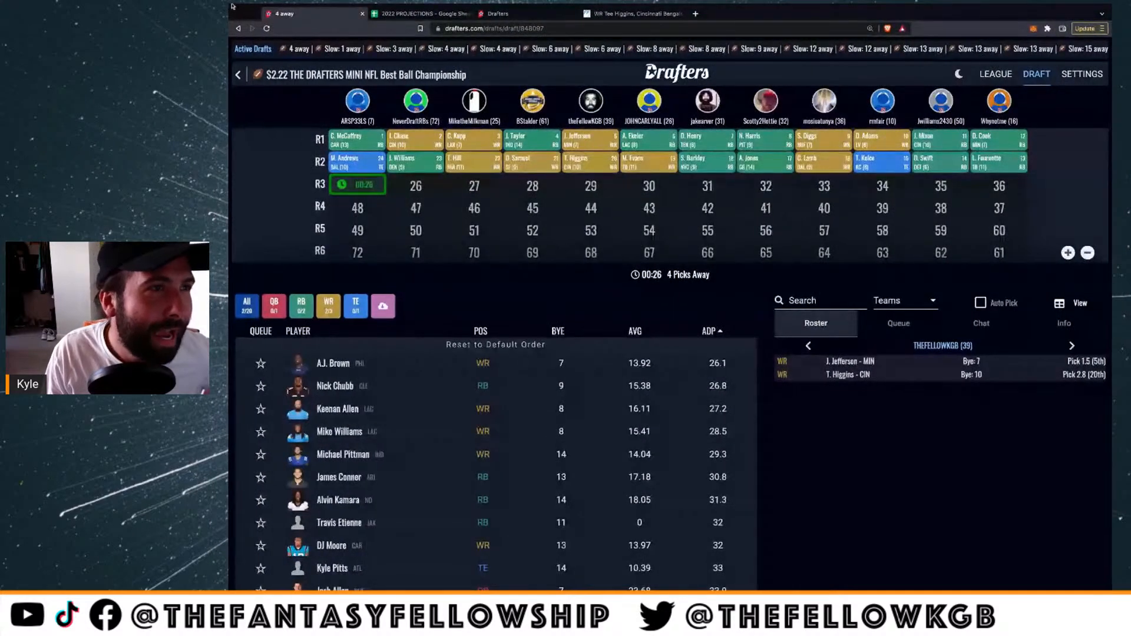
click(232, 7)
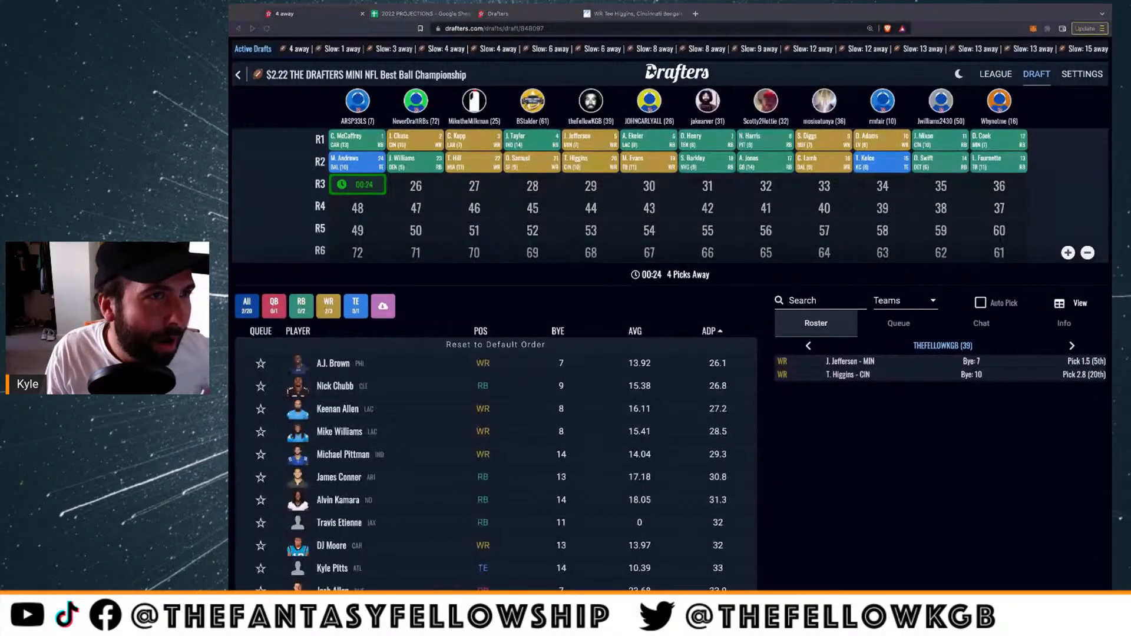
drag(229, 7, 218, 7)
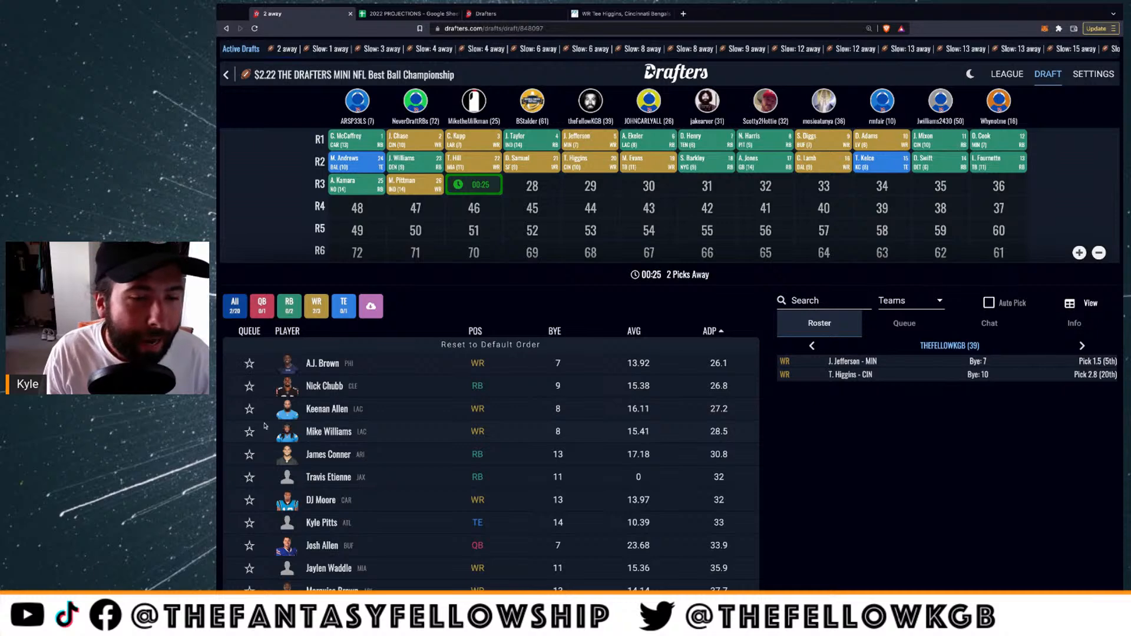
Add A.J. Brown, Mike Williams and Nick Chubb to the queue, and draft Mike Williams as a WR in round three
click(248, 364)
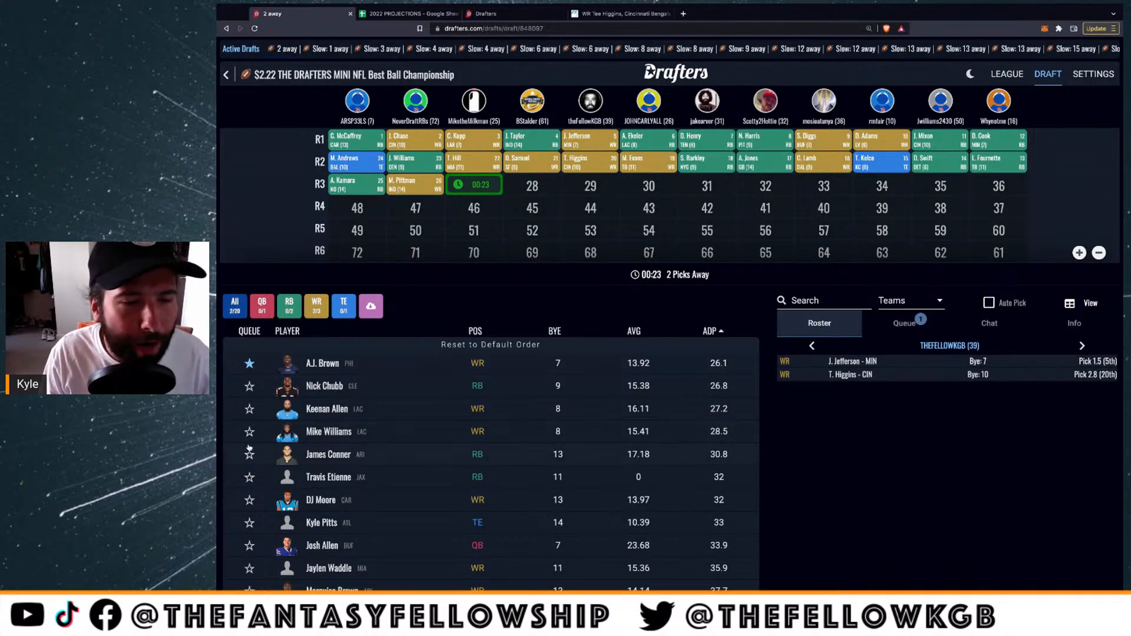
click(250, 431)
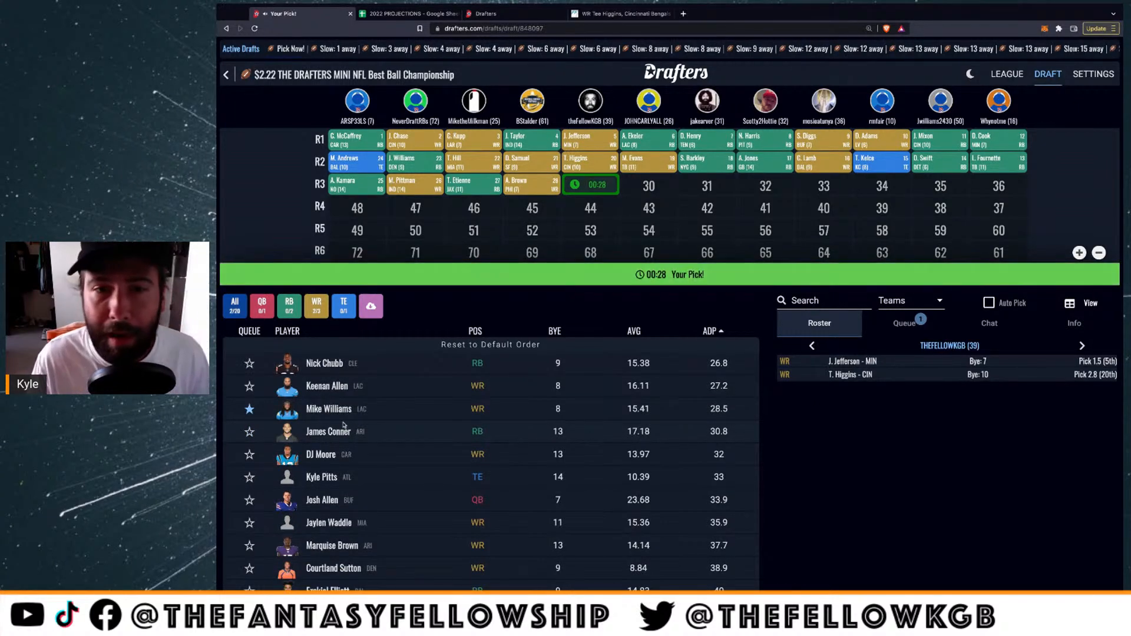
click(250, 364)
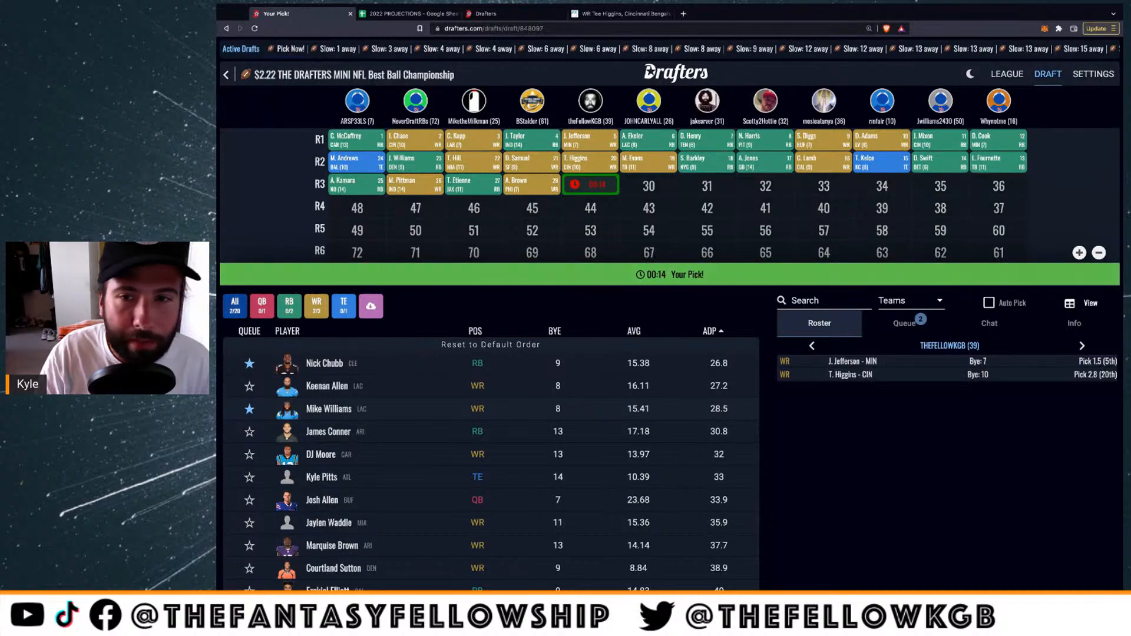
click(359, 411)
click(921, 222)
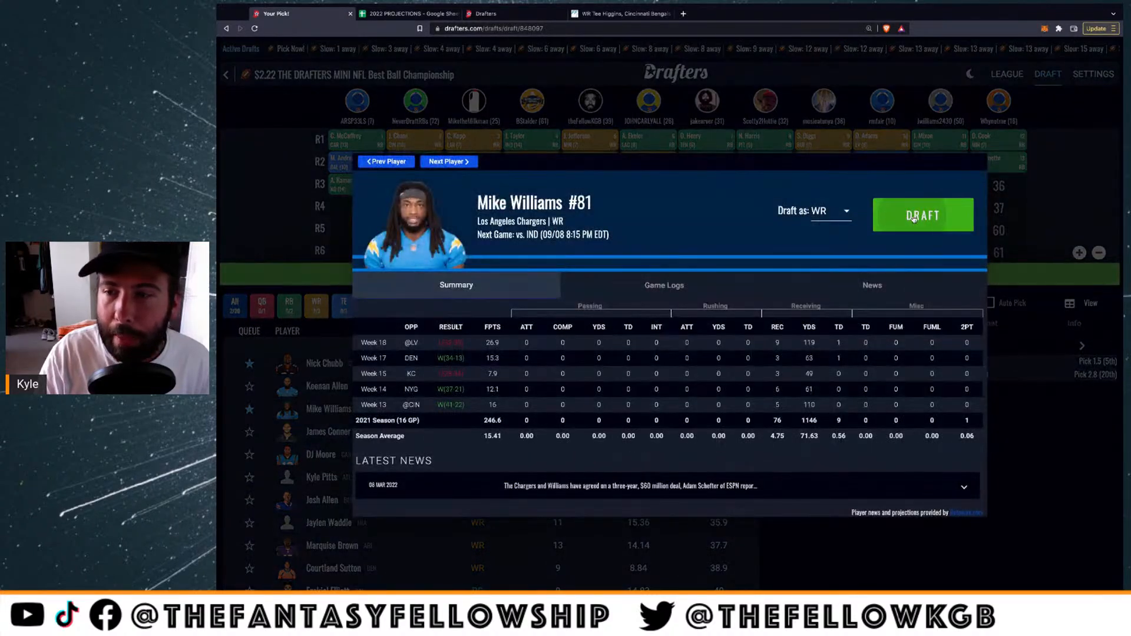
In the 2022 PROJECTIONS spreadsheet's overall player list, fill the Mike Williams and Tee Higgins name cells with light green
click(404, 14)
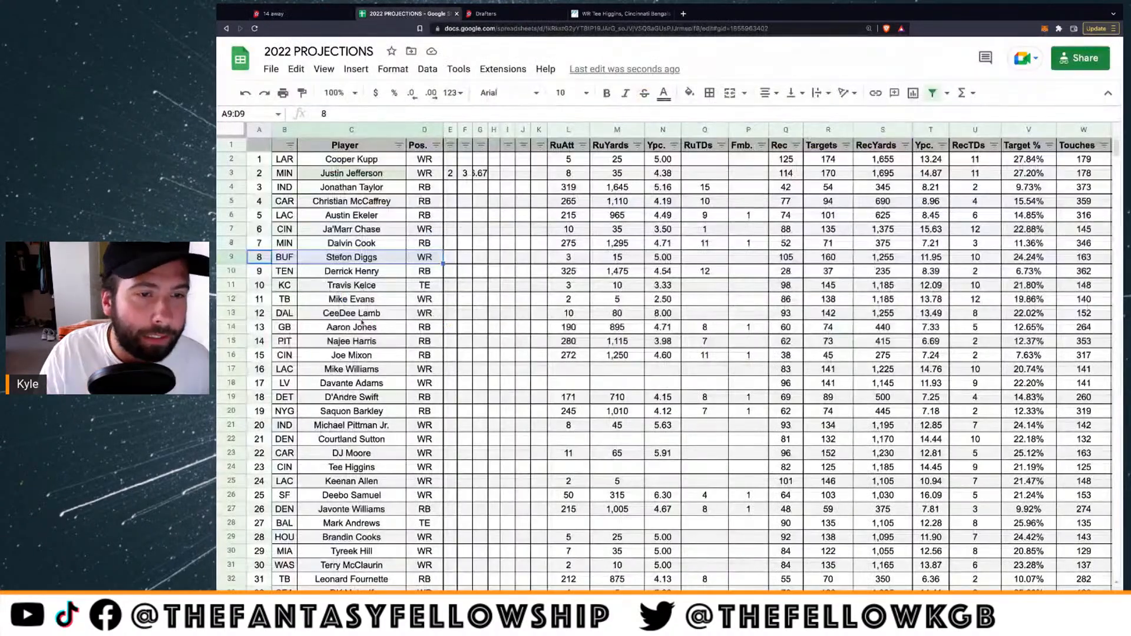
click(337, 371)
click(689, 92)
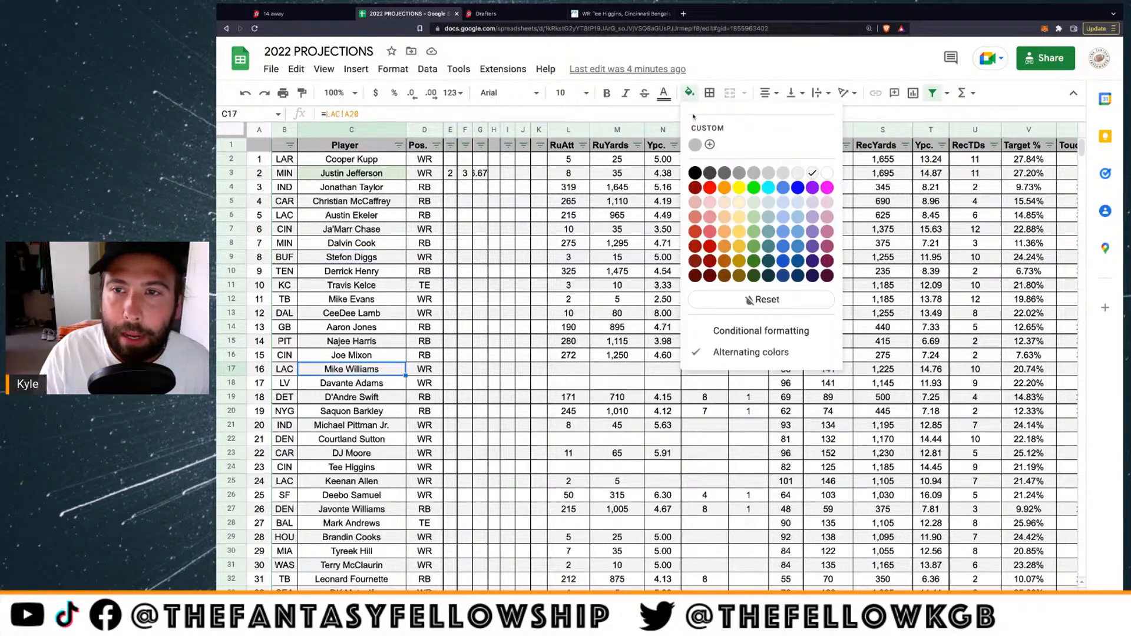
click(754, 190)
click(363, 467)
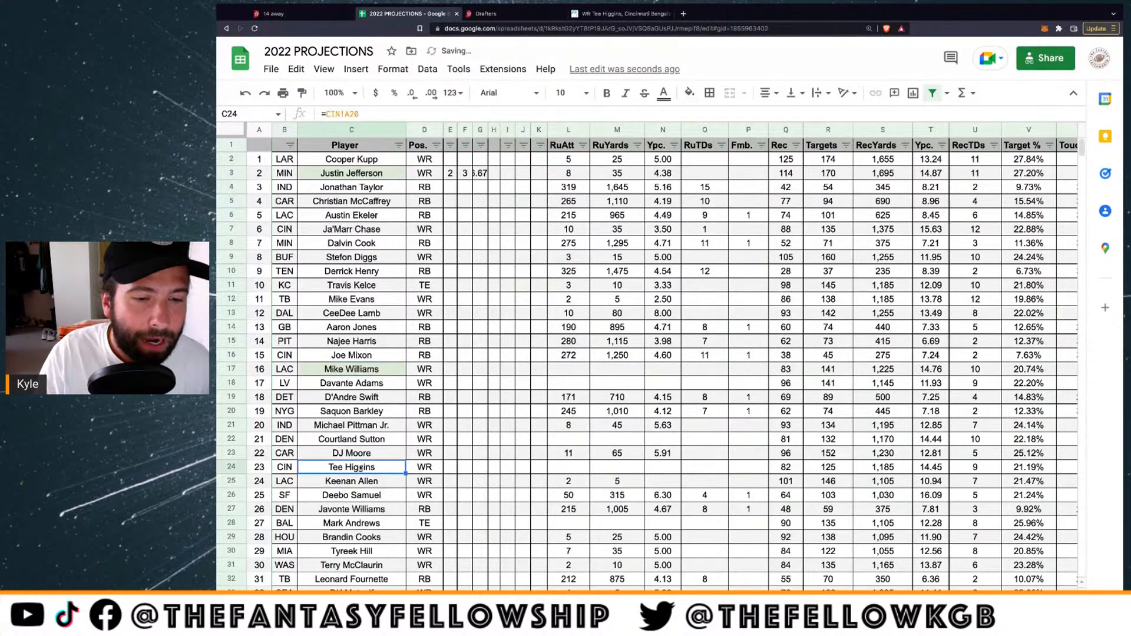
click(689, 93)
click(753, 189)
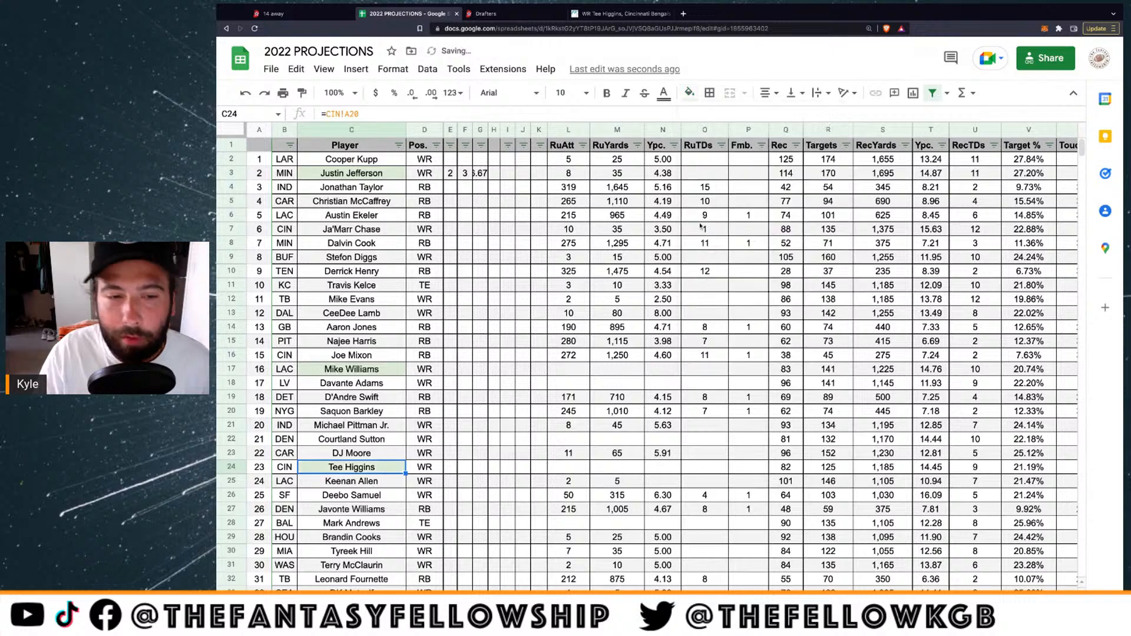
click(451, 357)
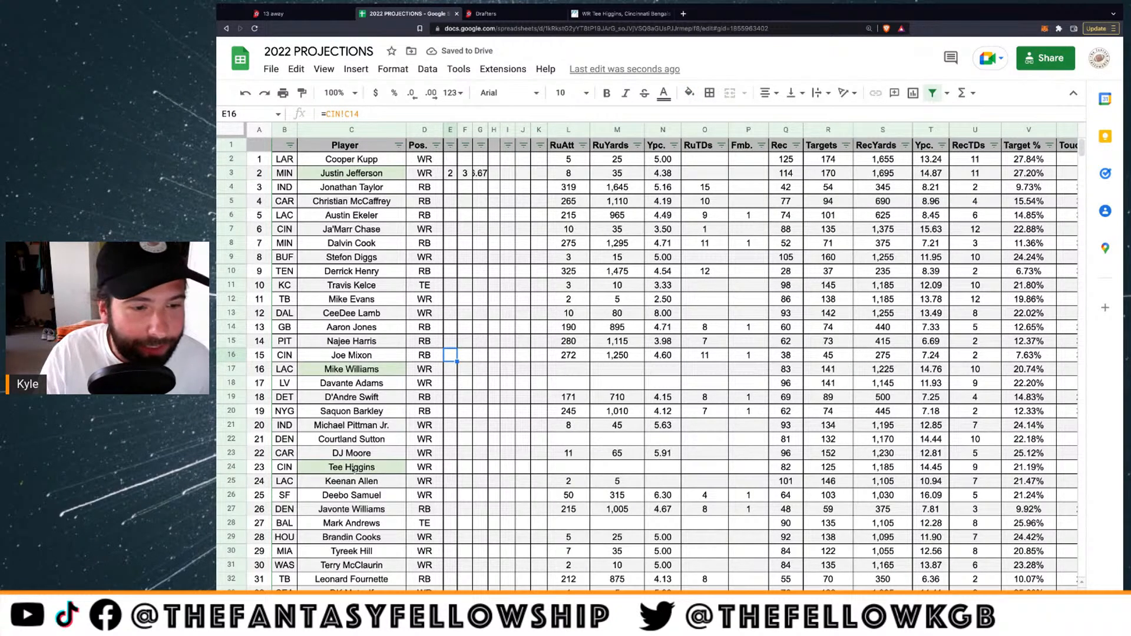
Fill the Justin Jefferson, Mike Williams and Tee Higgins name cells light green in the wide receiver sheet, and return to the draft room
click(400, 603)
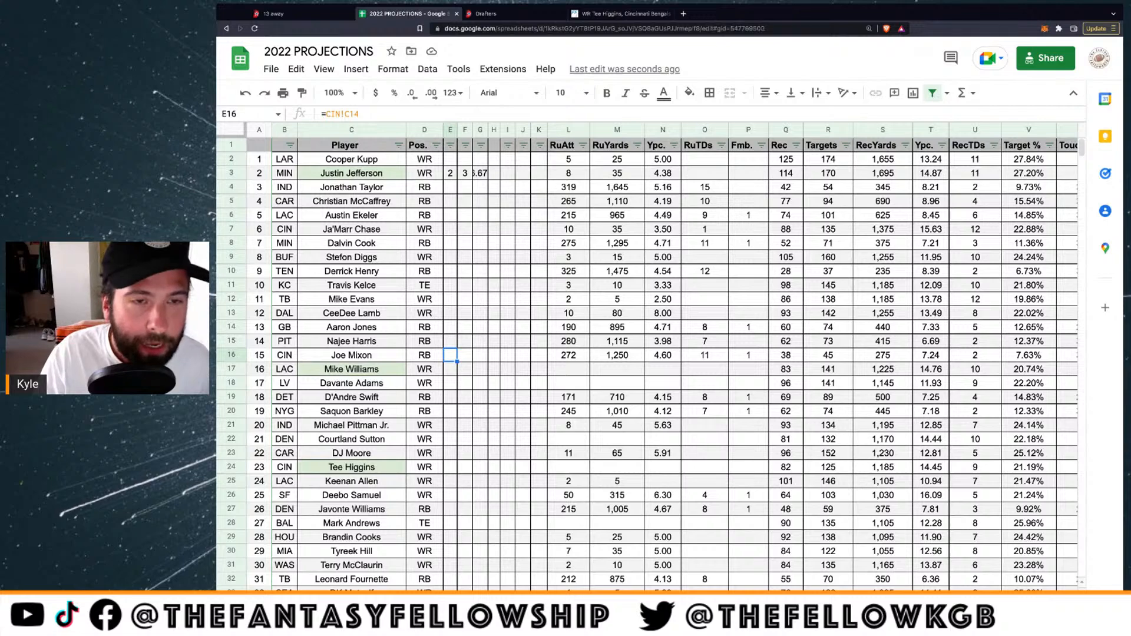
click(388, 176)
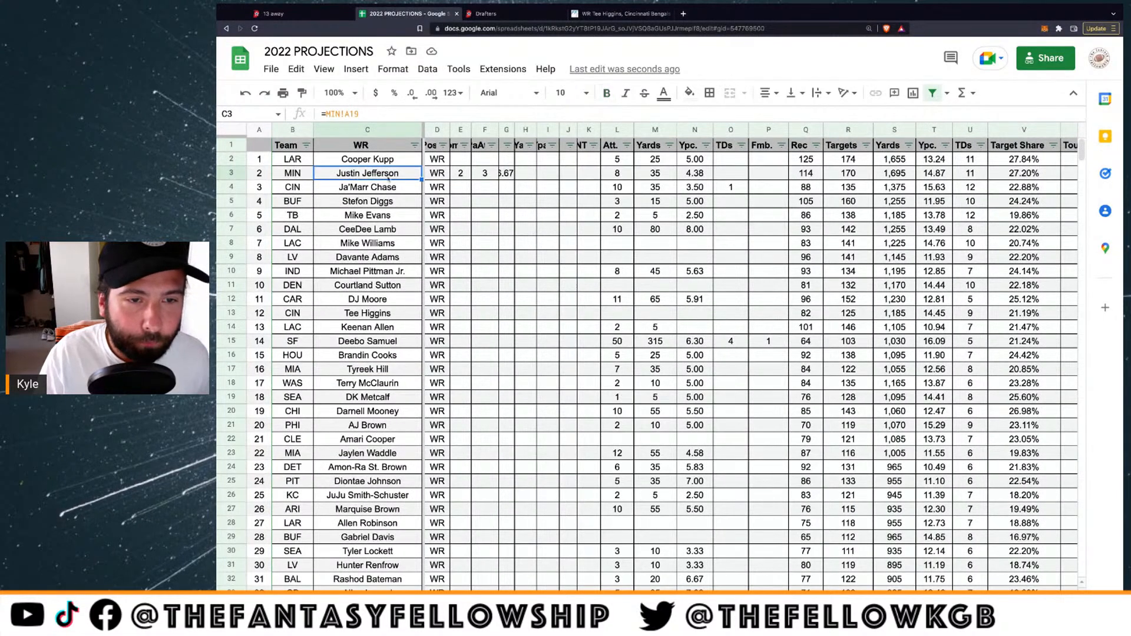
ctrl+click(372, 246)
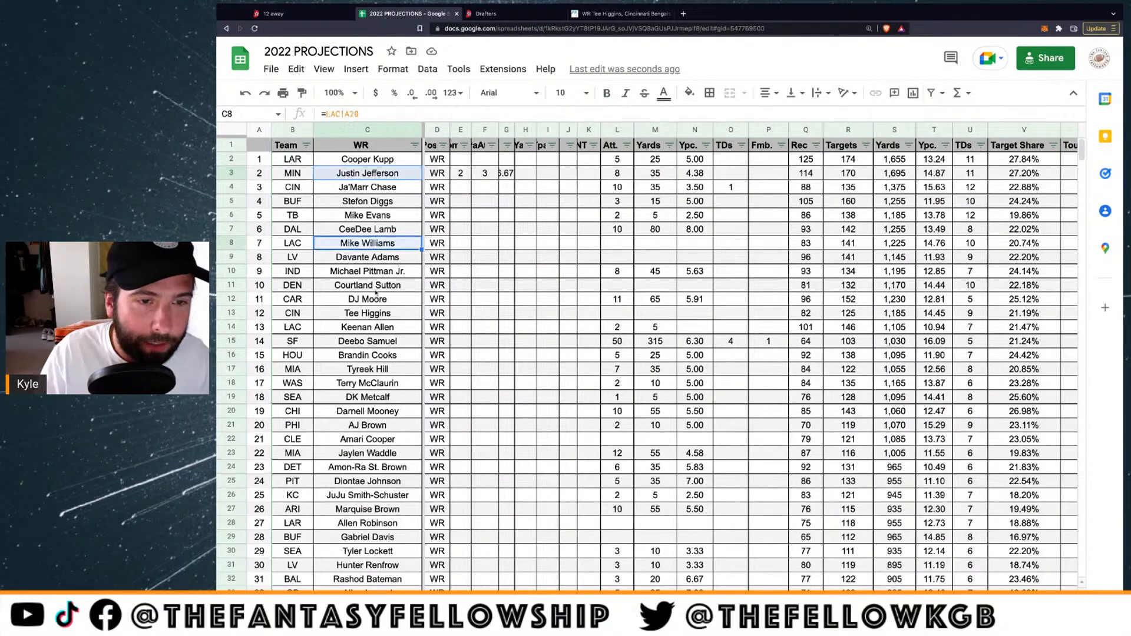
ctrl+click(377, 313)
click(689, 92)
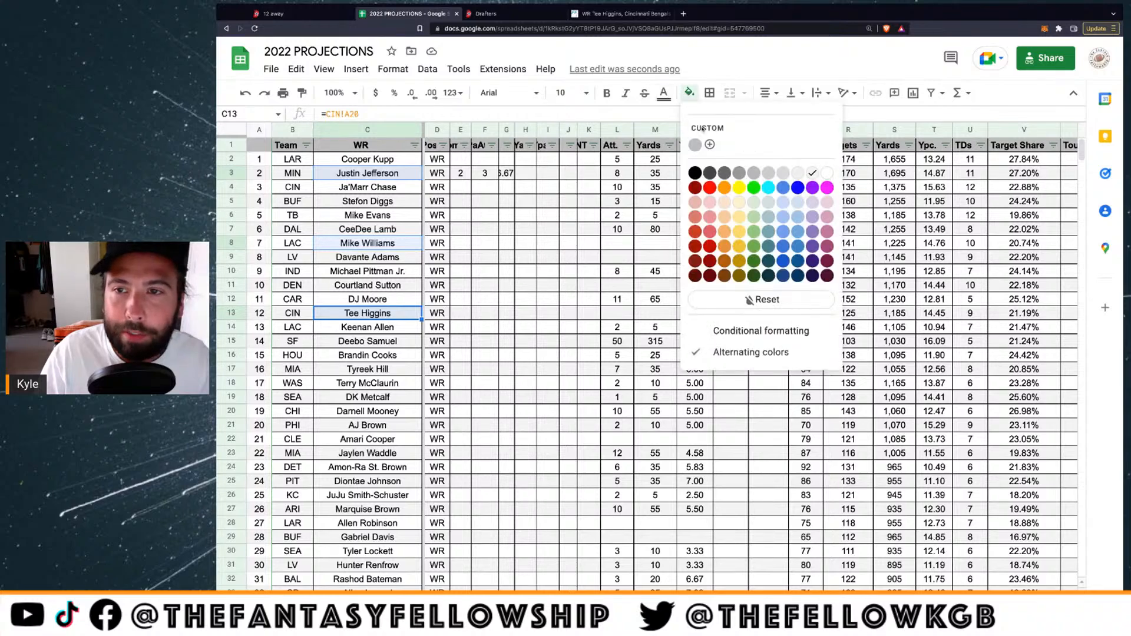
click(752, 204)
click(568, 271)
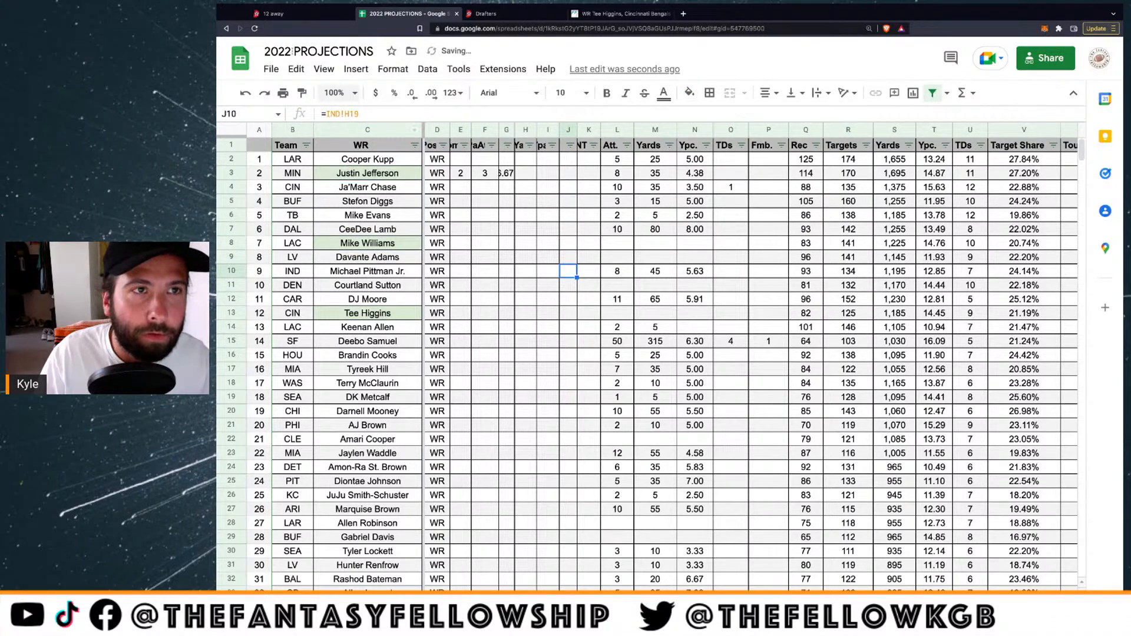
click(274, 13)
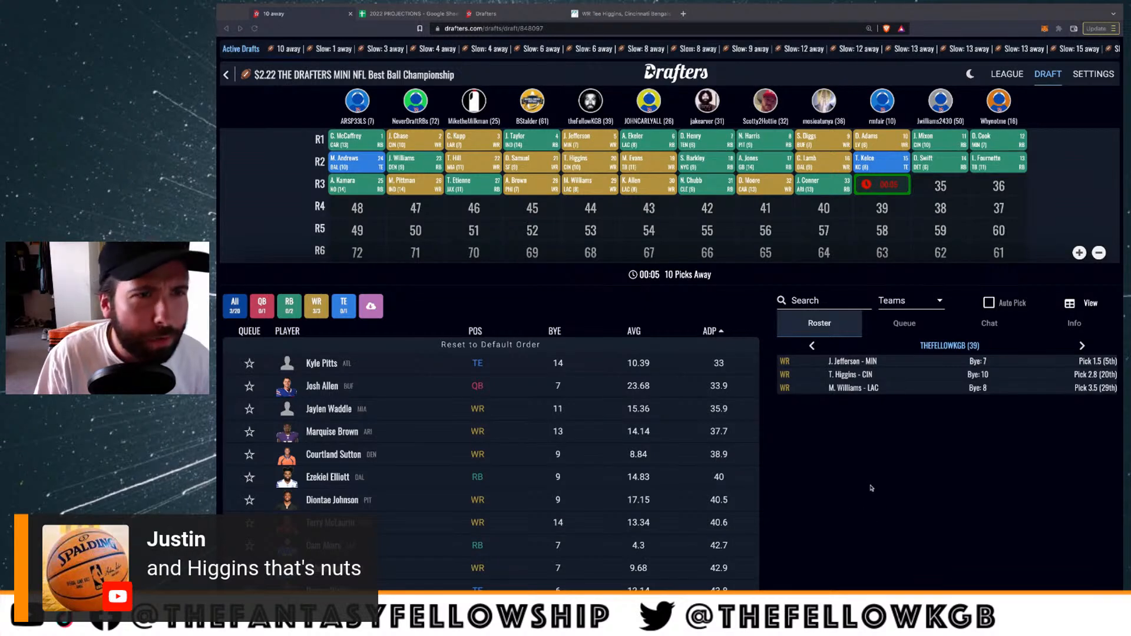
Switch the draft room to the light theme and back to the dark theme
click(969, 74)
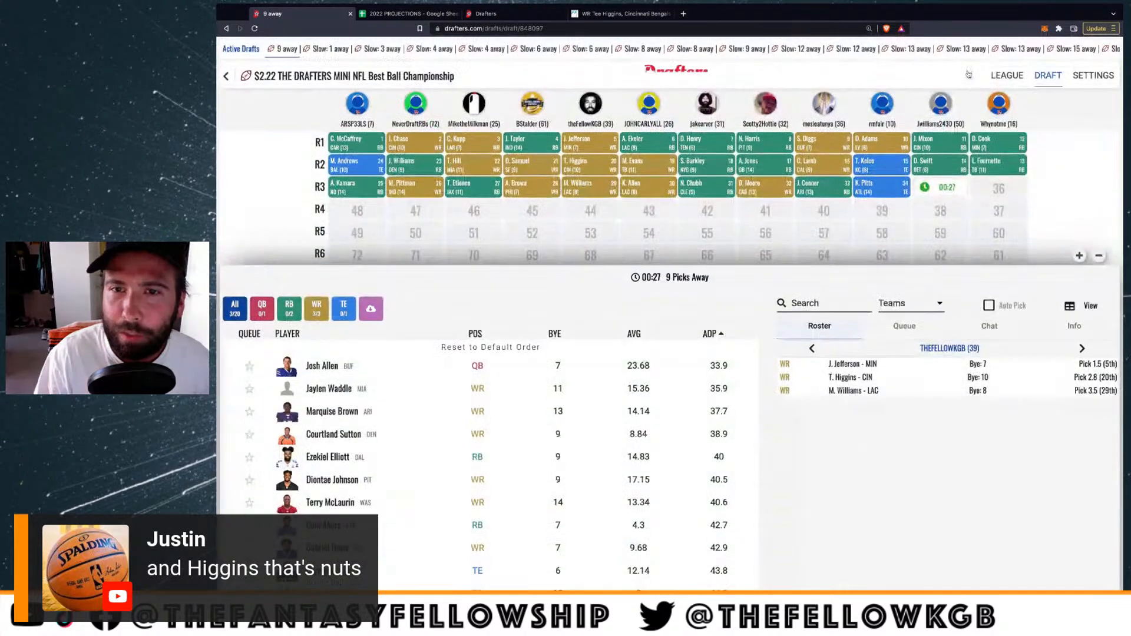
click(969, 73)
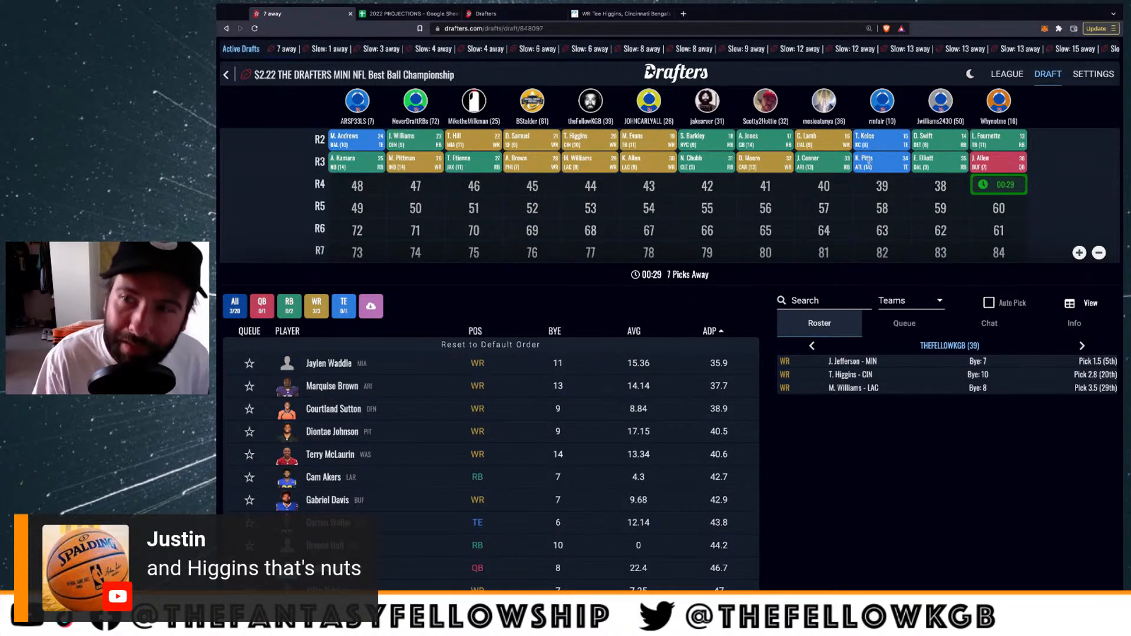
Add tight end Darren Waller and running backs AJ Dillon and Tony Pollard to the queue
scroll(872, 168, up, 1)
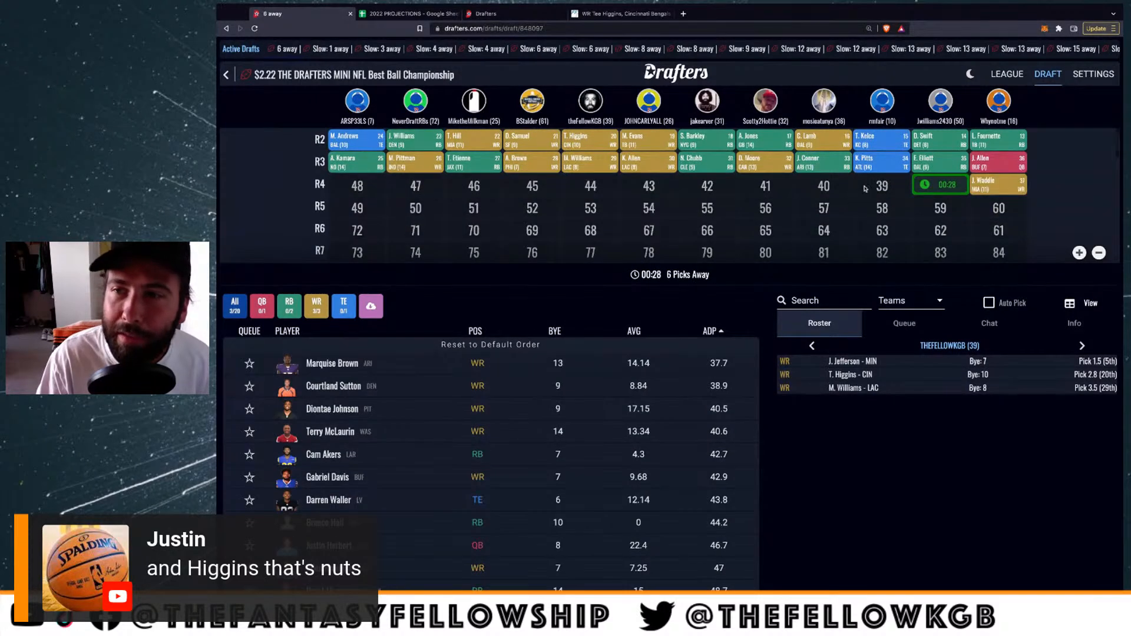
scroll(881, 179, up, 1)
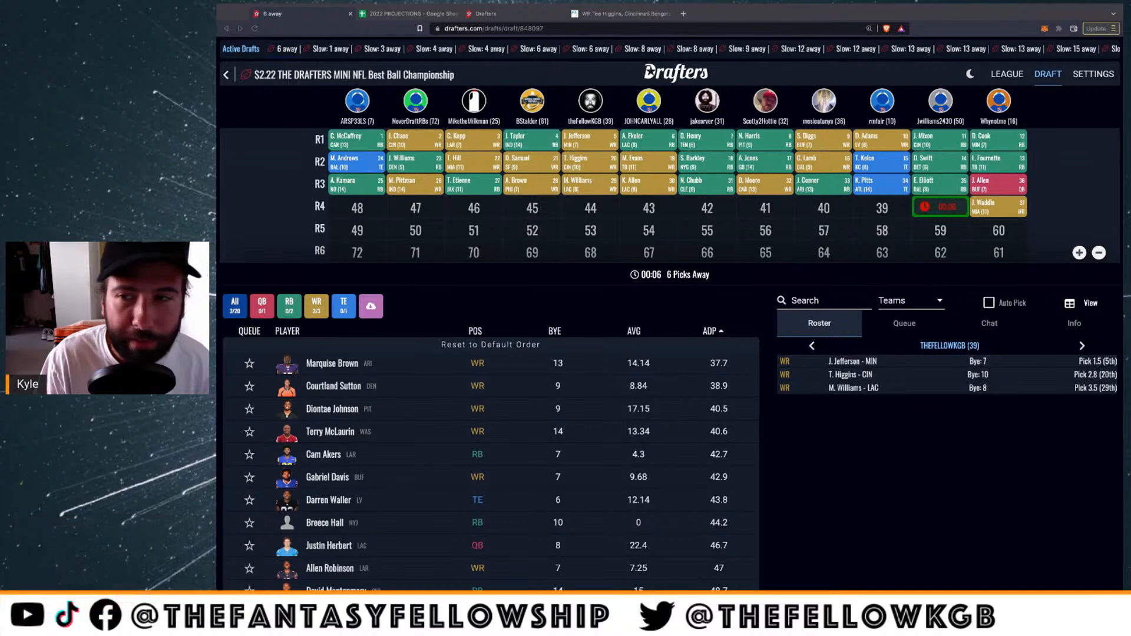
click(250, 500)
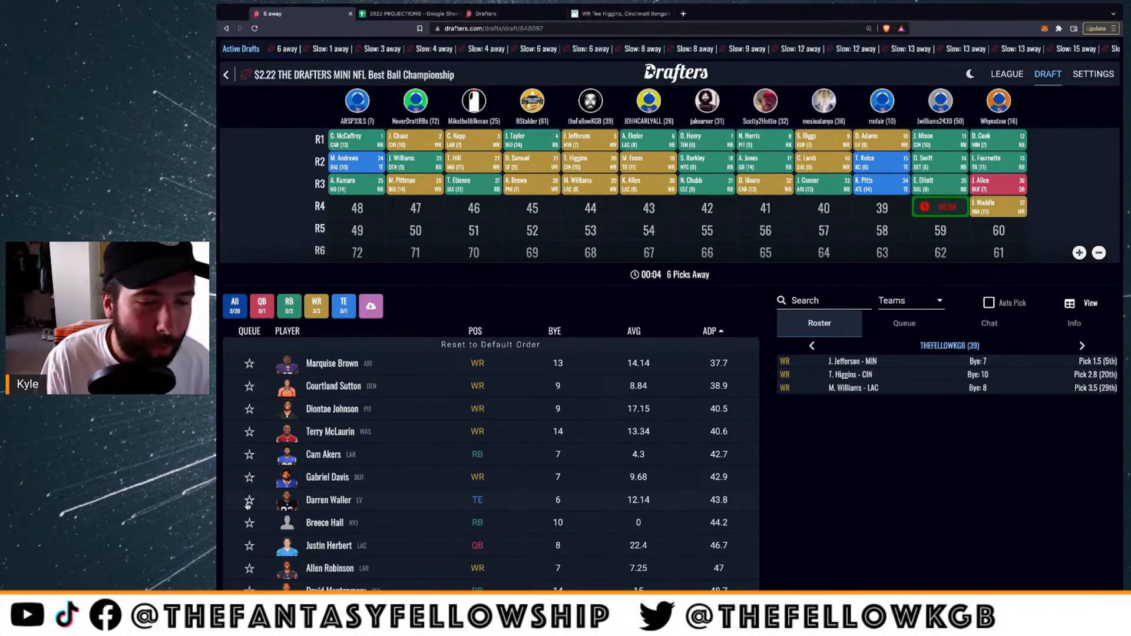
click(290, 305)
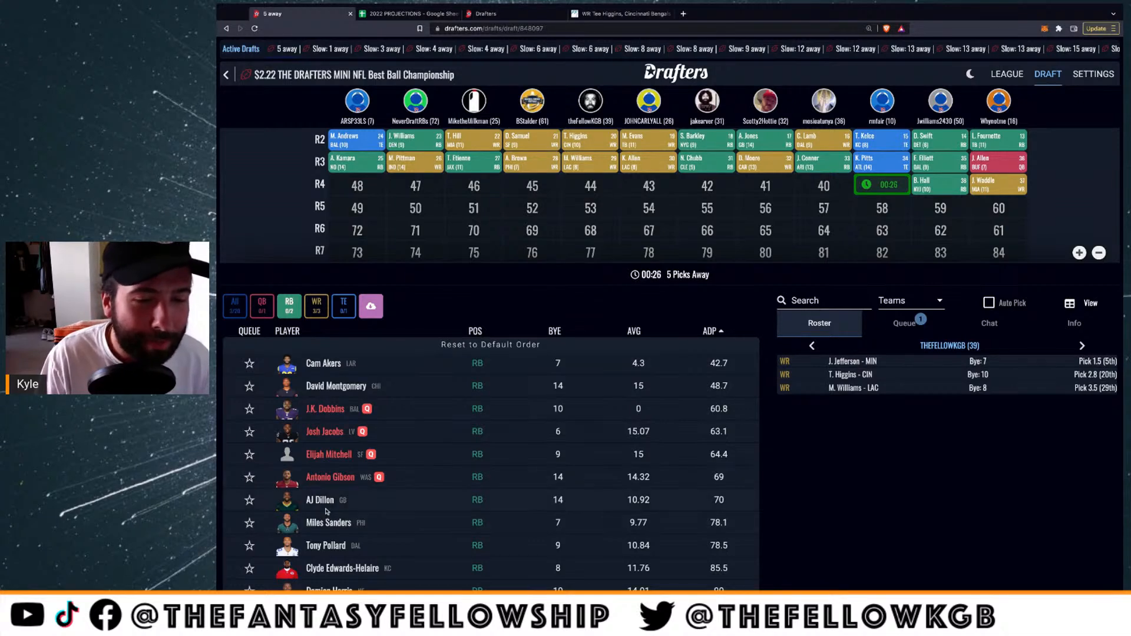
click(249, 500)
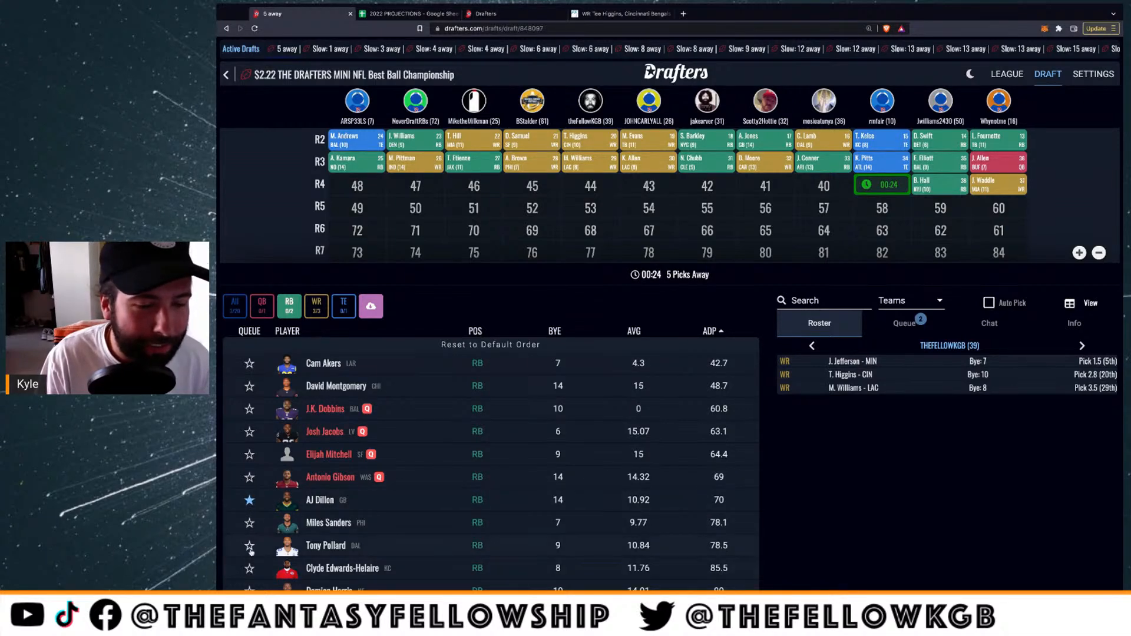
click(249, 545)
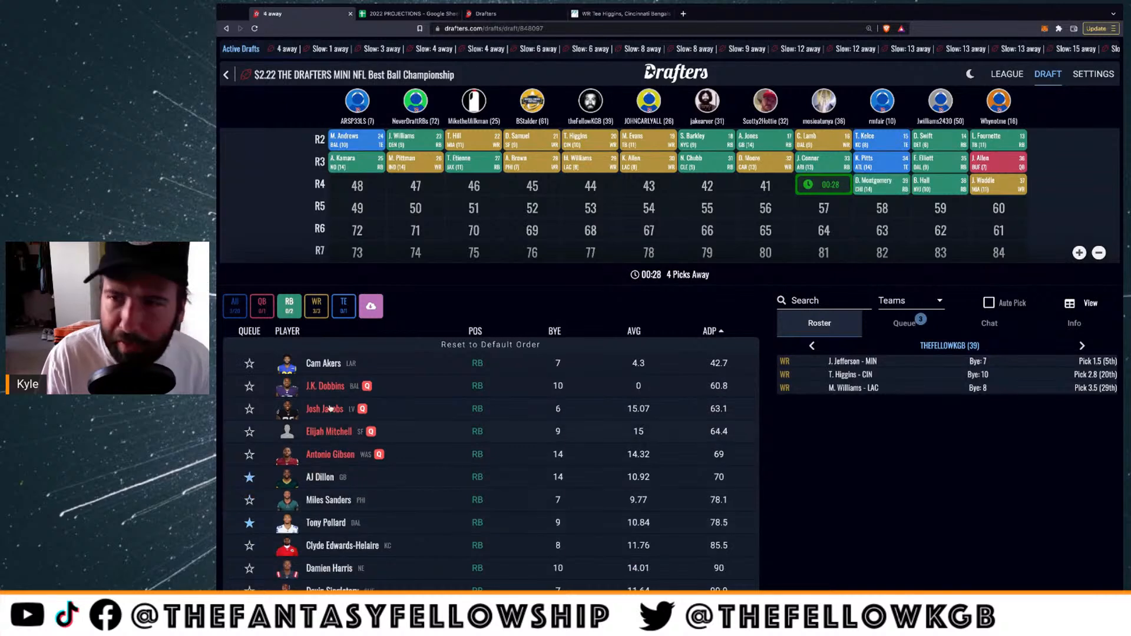
Show all positions again and add wide receivers Courtland Sutton and Terry McLaurin to the queue
click(234, 307)
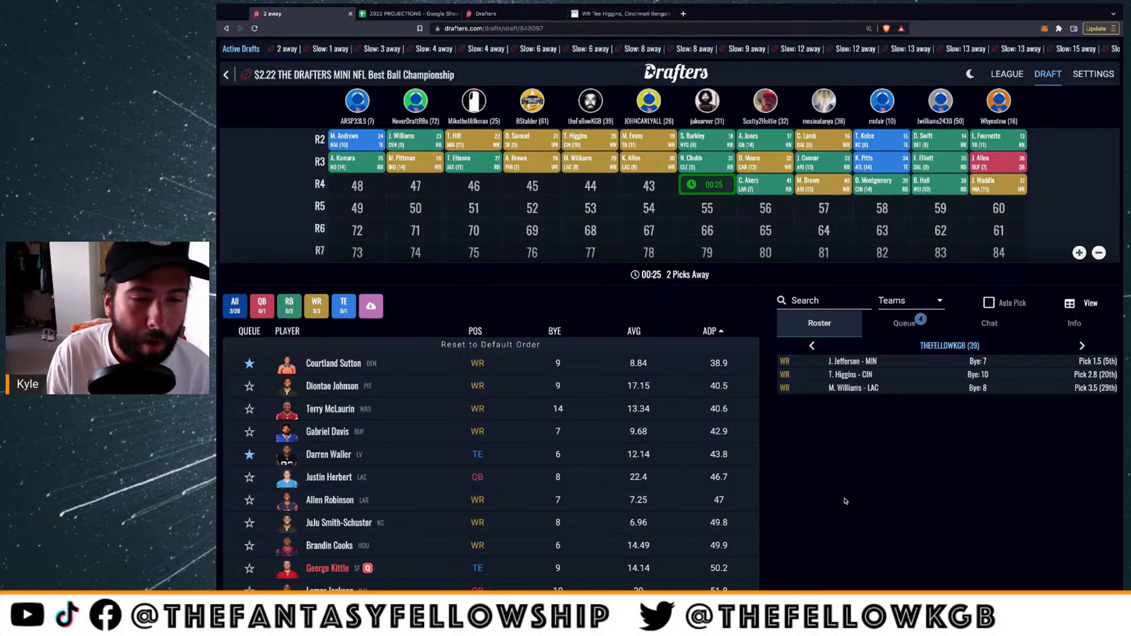
click(249, 410)
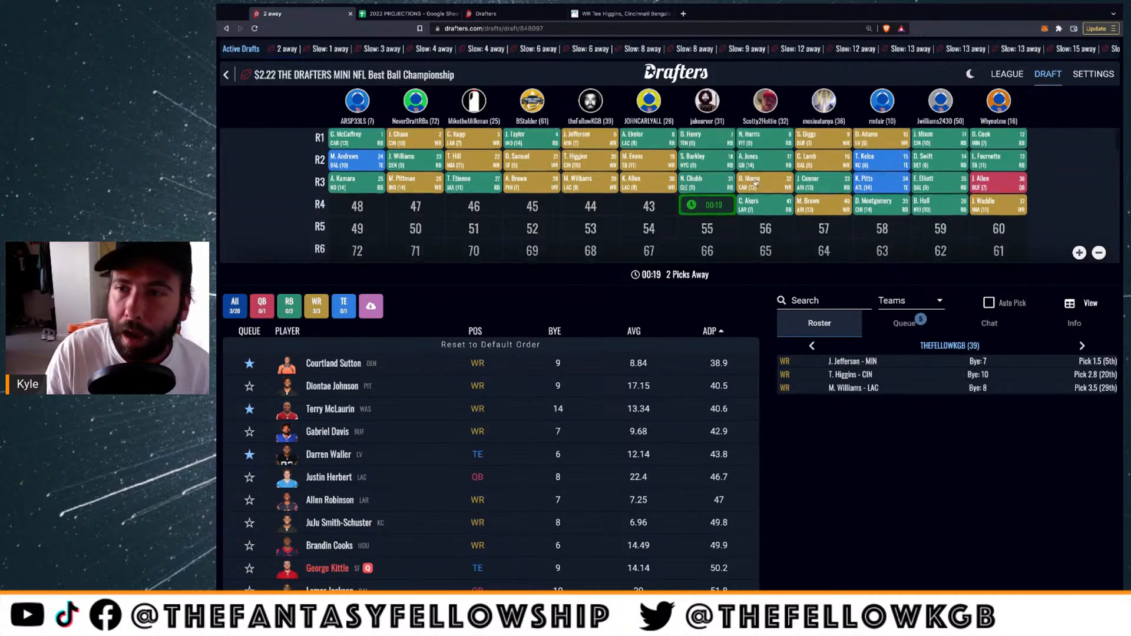
scroll(742, 195, up, 1)
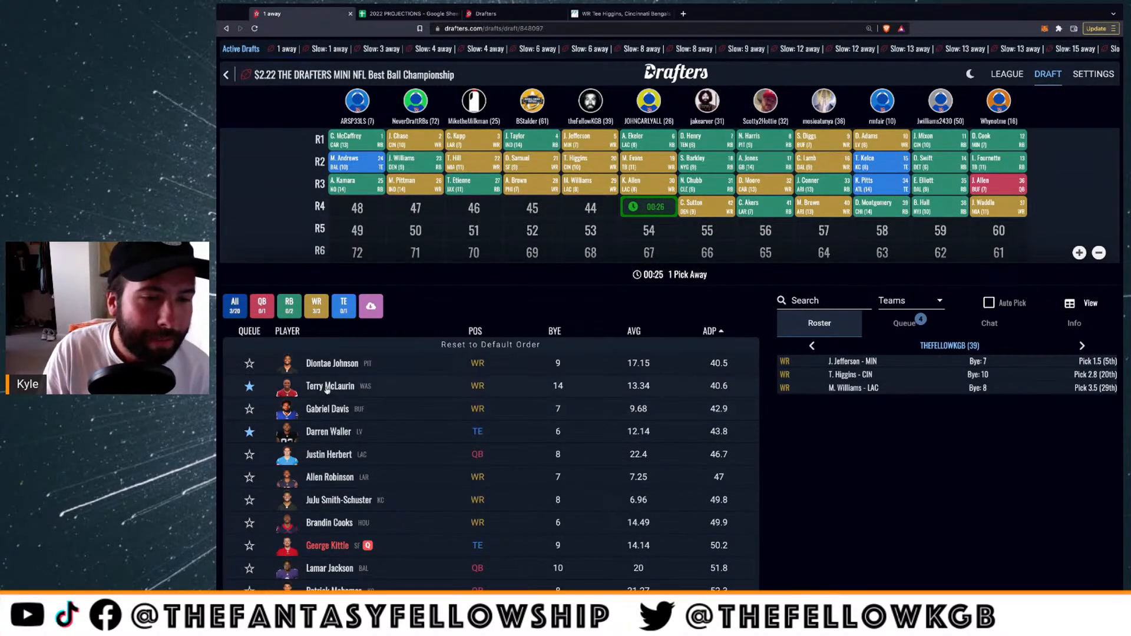
Look up Terry McLaurin's projections in the 2022 PROJECTIONS spreadsheet and compare him with nearby players in the overall player list
click(407, 13)
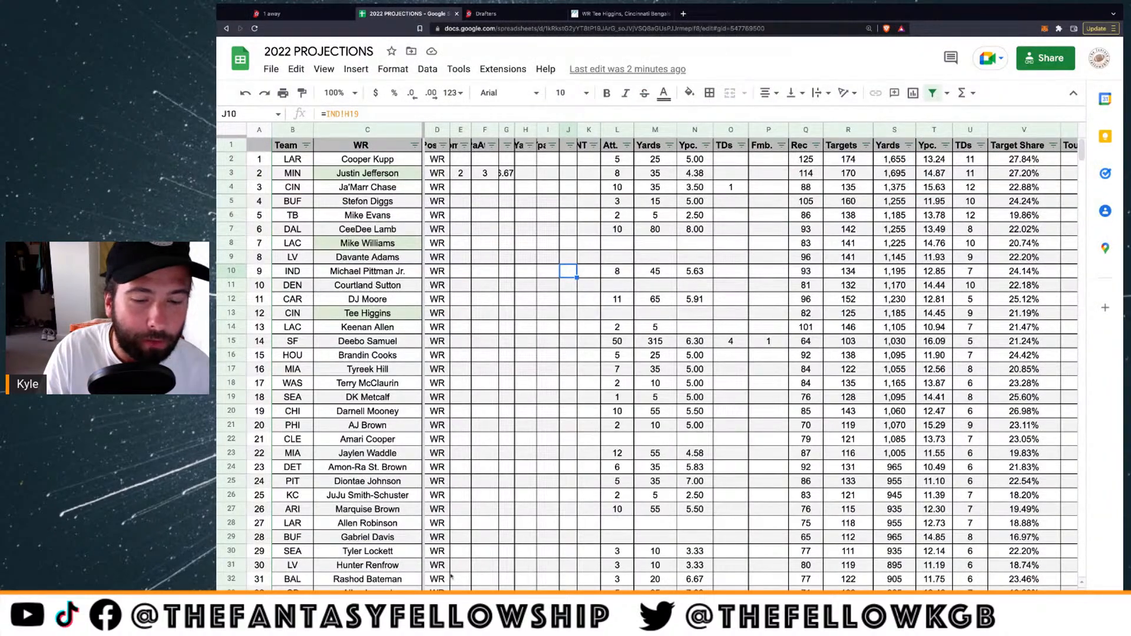
click(523, 600)
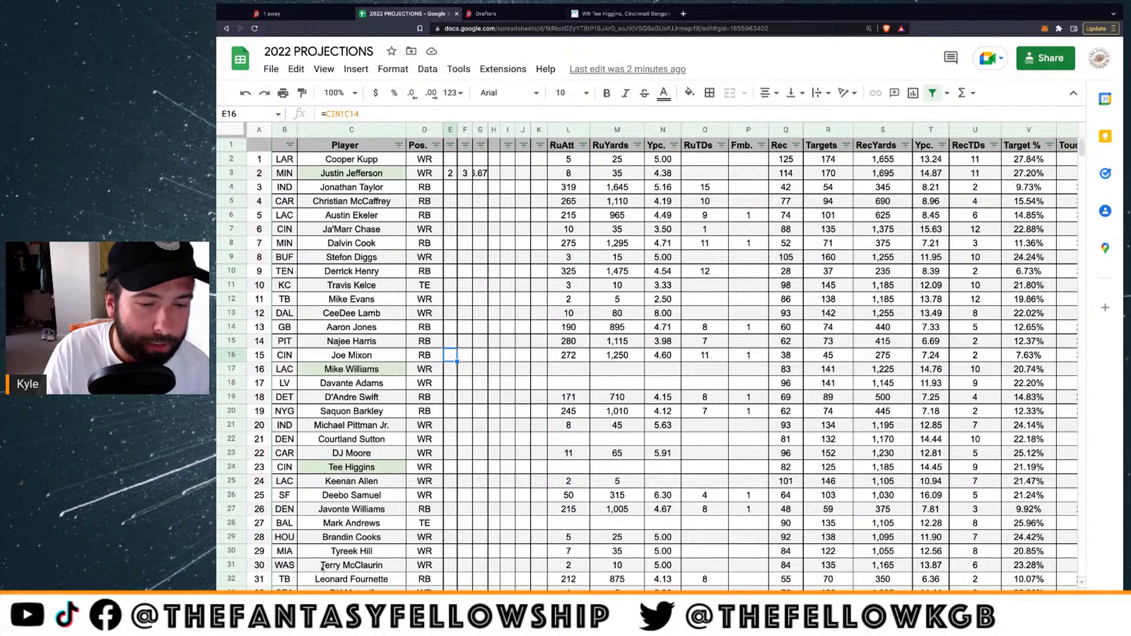
drag(260, 565, 351, 565)
scroll(359, 531, down, 2)
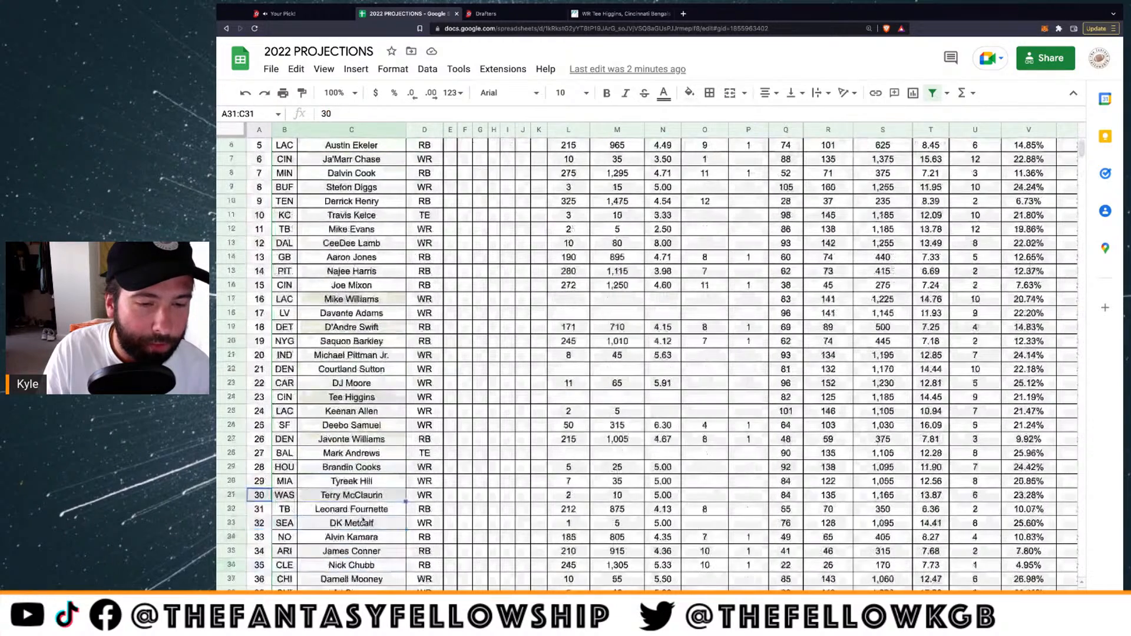
scroll(363, 521, down, 3)
scroll(328, 540, up, 5)
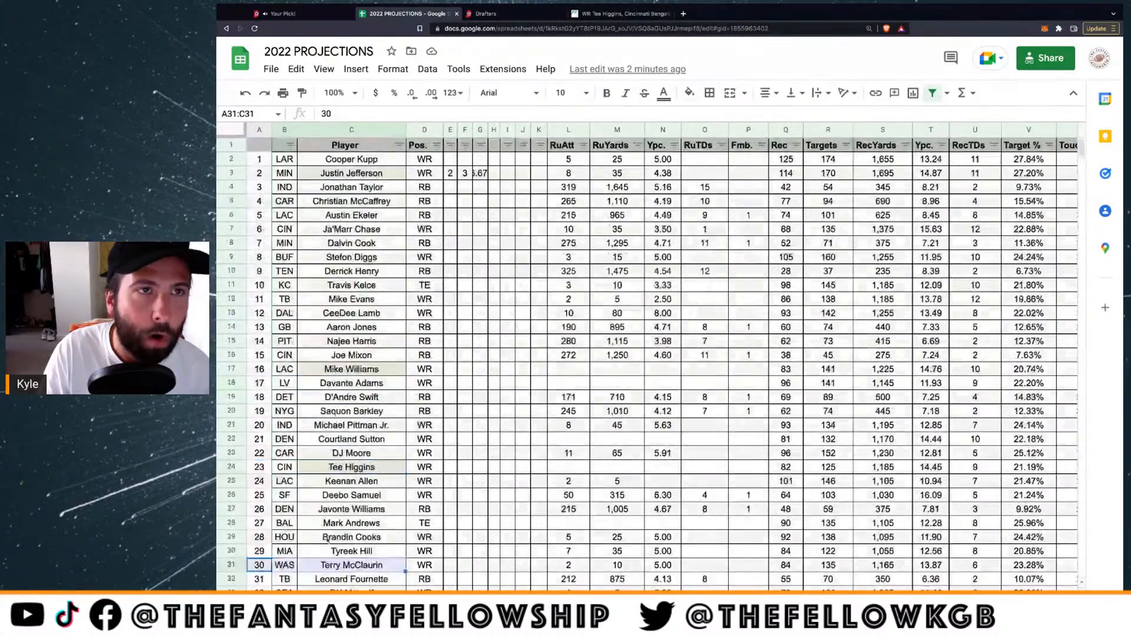
Return to the draft room and draft Terry McLaurin as a WR in round four
click(277, 13)
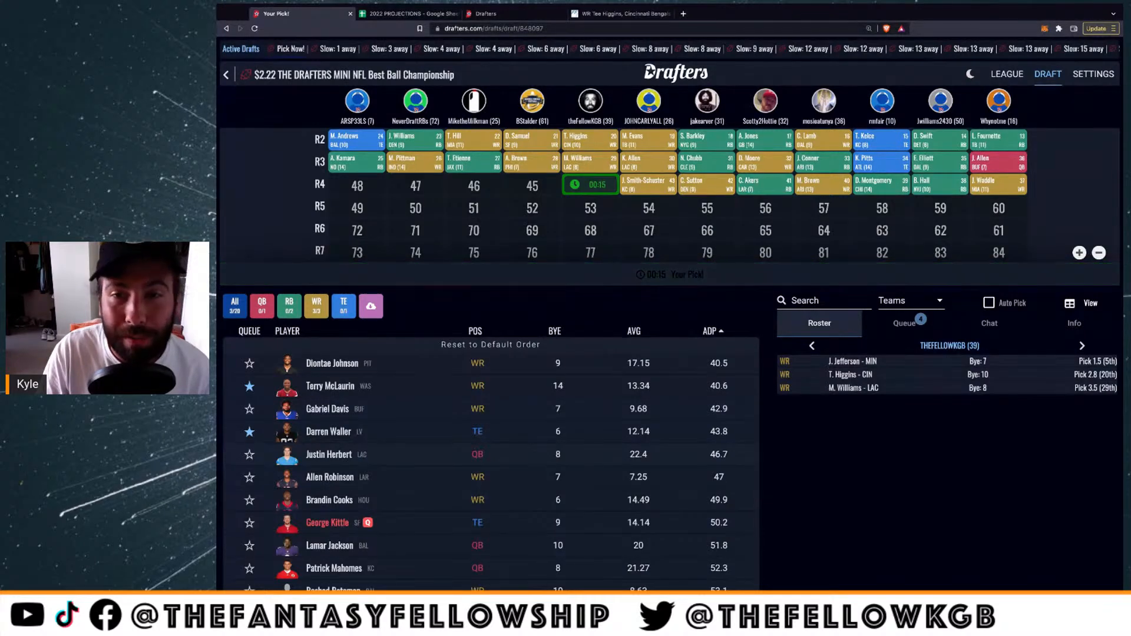
scroll(585, 211, up, 1)
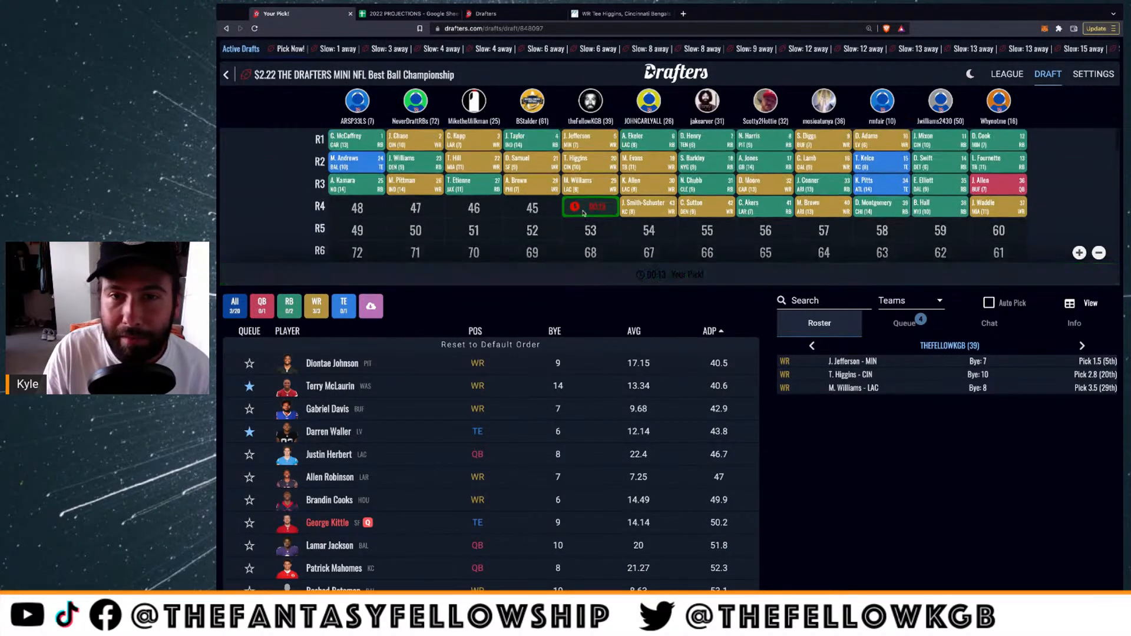
click(328, 386)
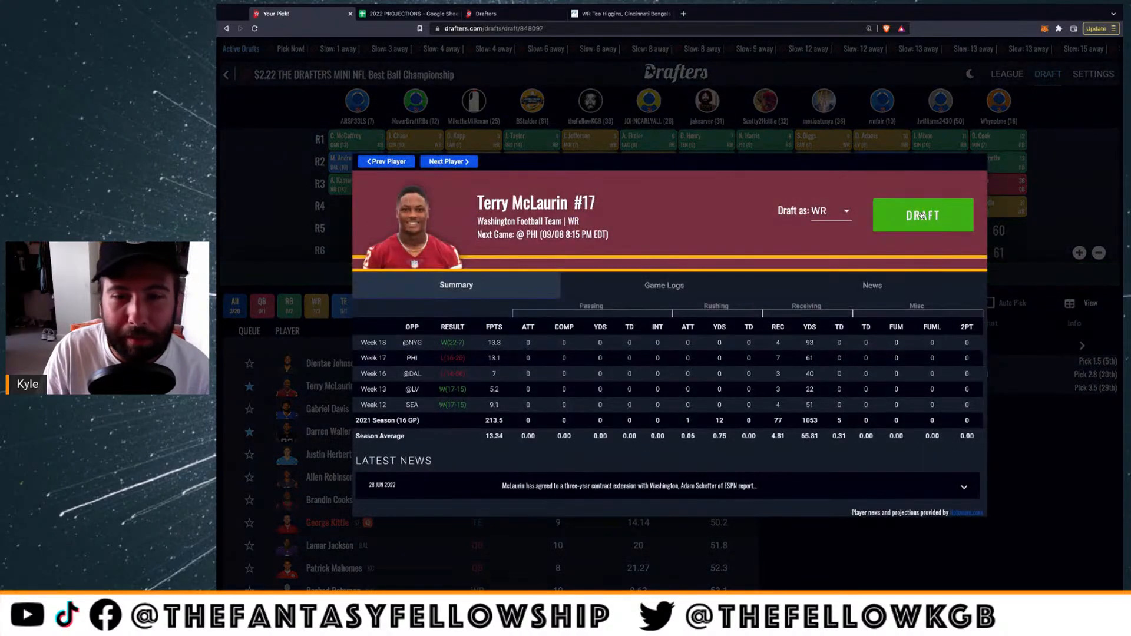
click(922, 215)
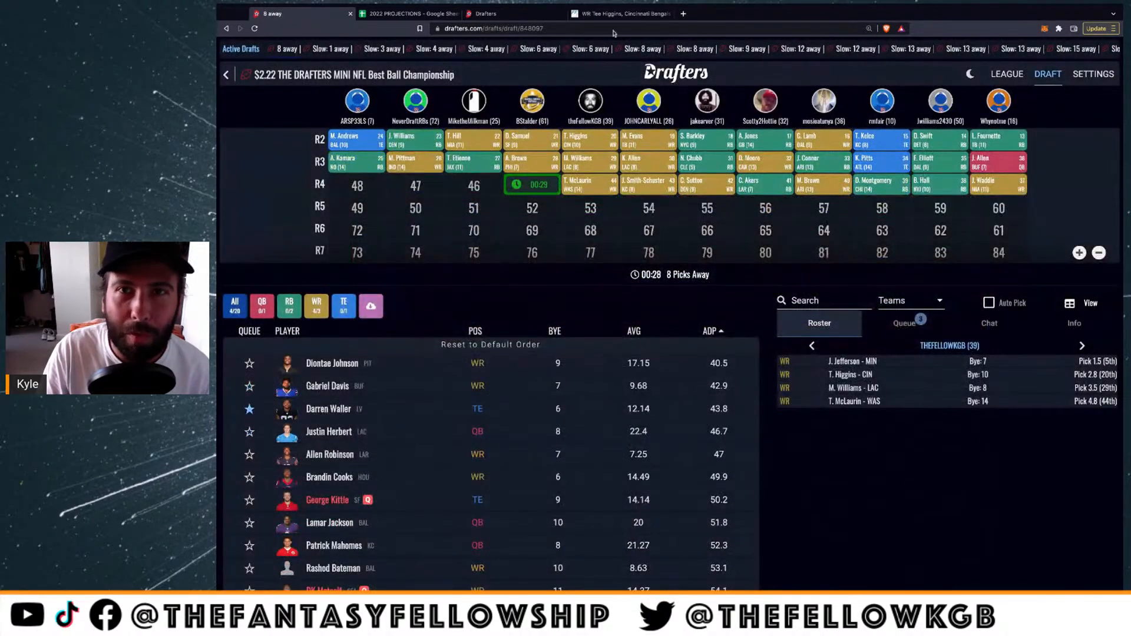
Examine FFToday's 2021 wide receiver season stats with FFToday PPR scoring, and return to the draft room
click(616, 13)
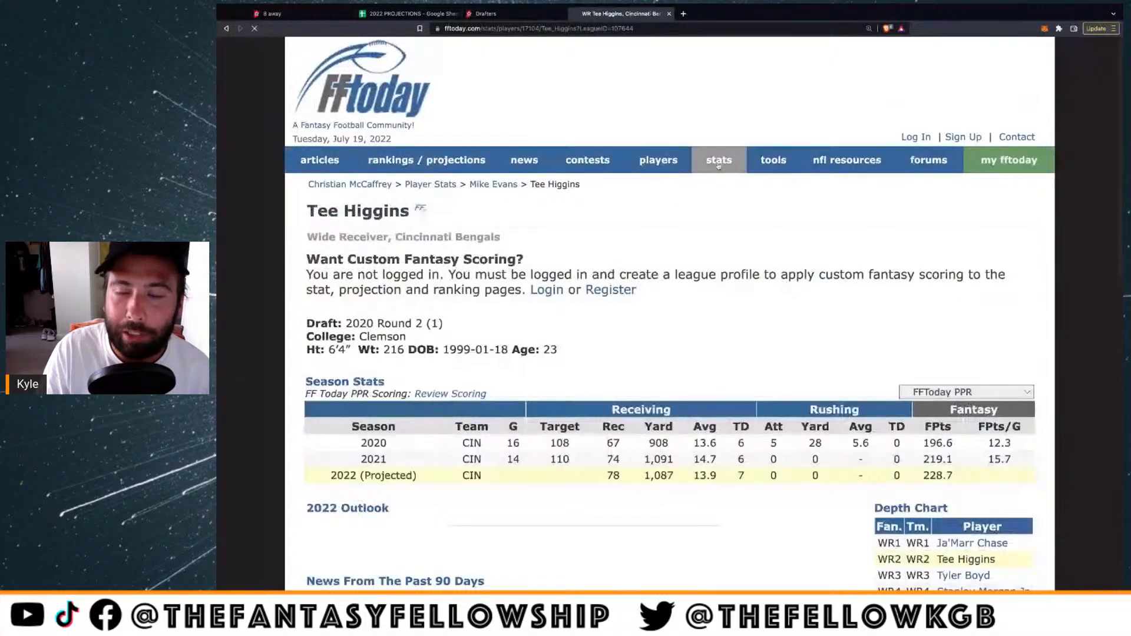
click(719, 166)
scroll(411, 389, down, 1)
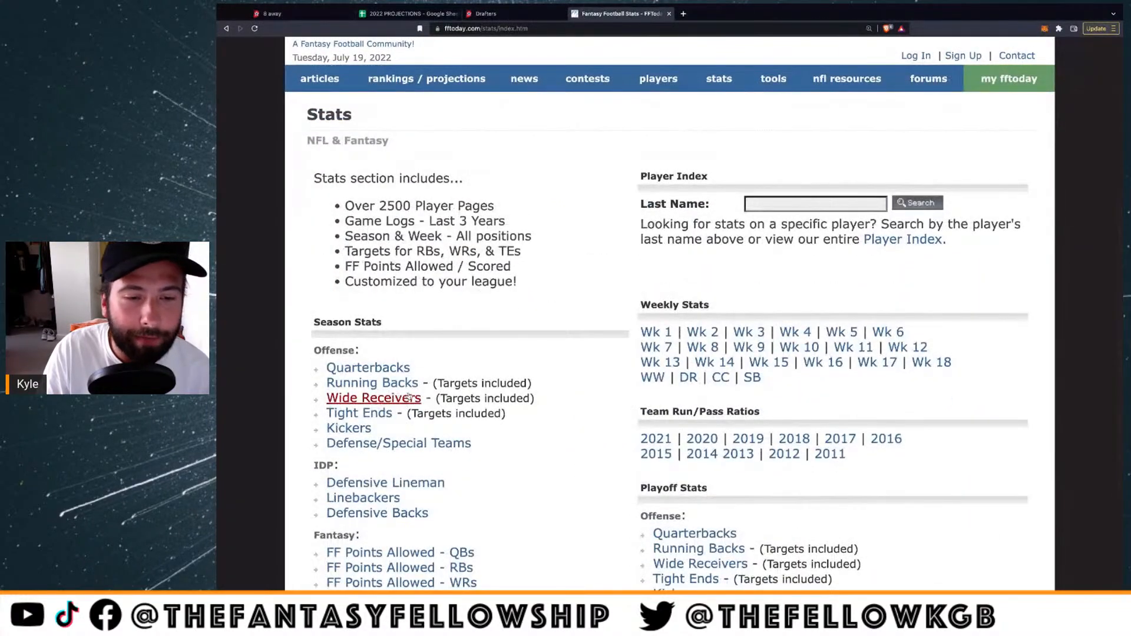
click(380, 400)
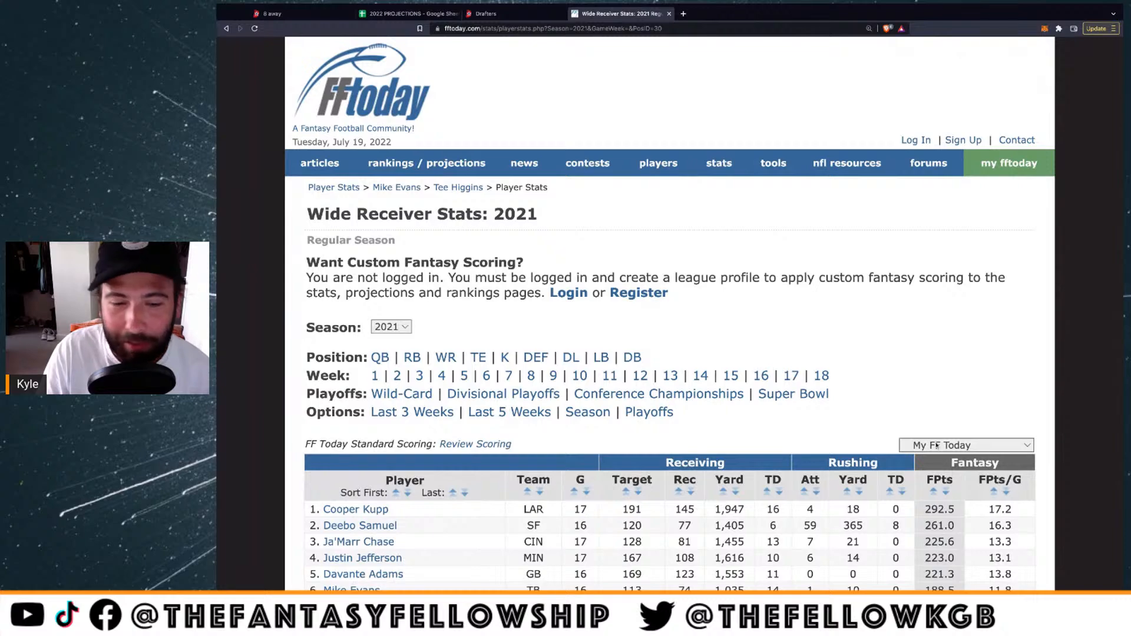
click(937, 446)
scroll(621, 381, down, 4)
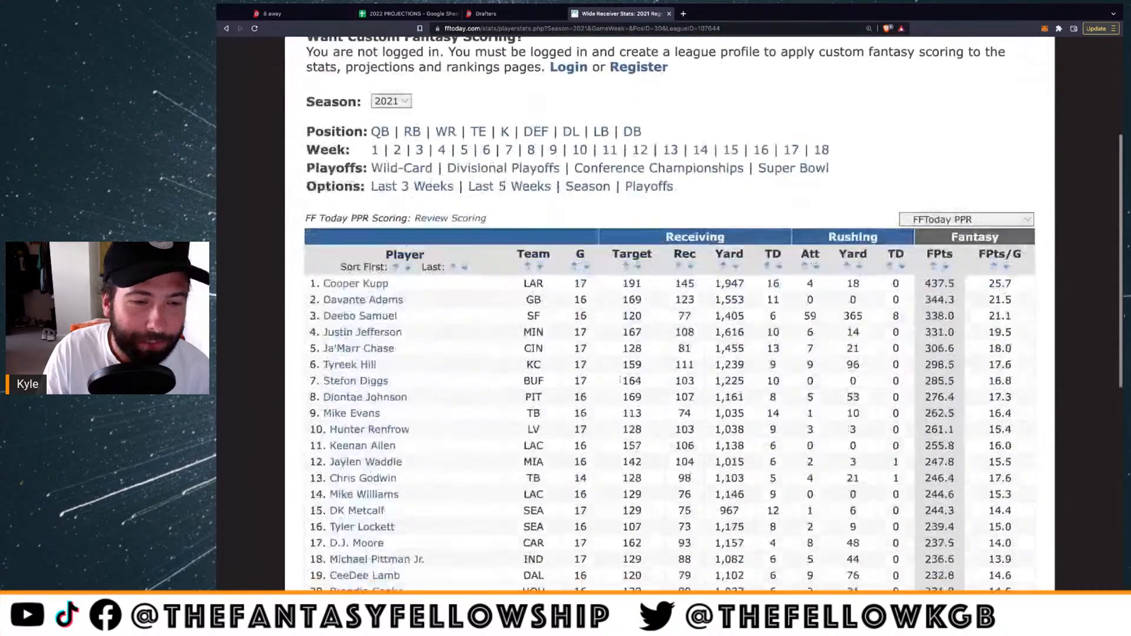
scroll(359, 424, down, 2)
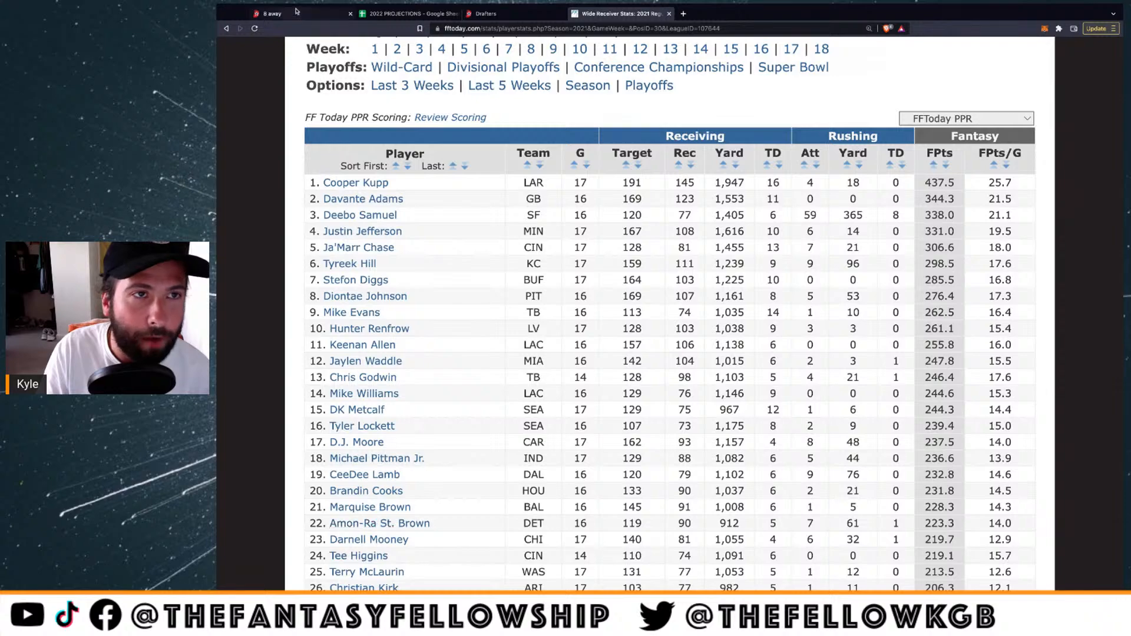
click(277, 13)
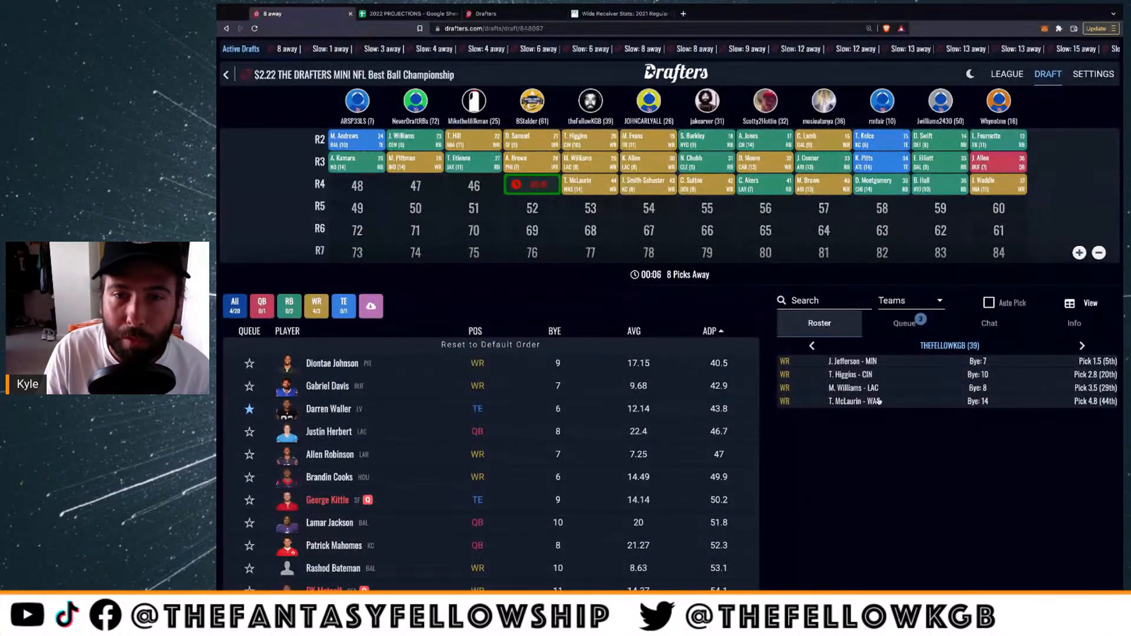
In the 2022 PROJECTIONS spreadsheet's overall player list, fill the Terry McLaurin name cell with light green
click(416, 12)
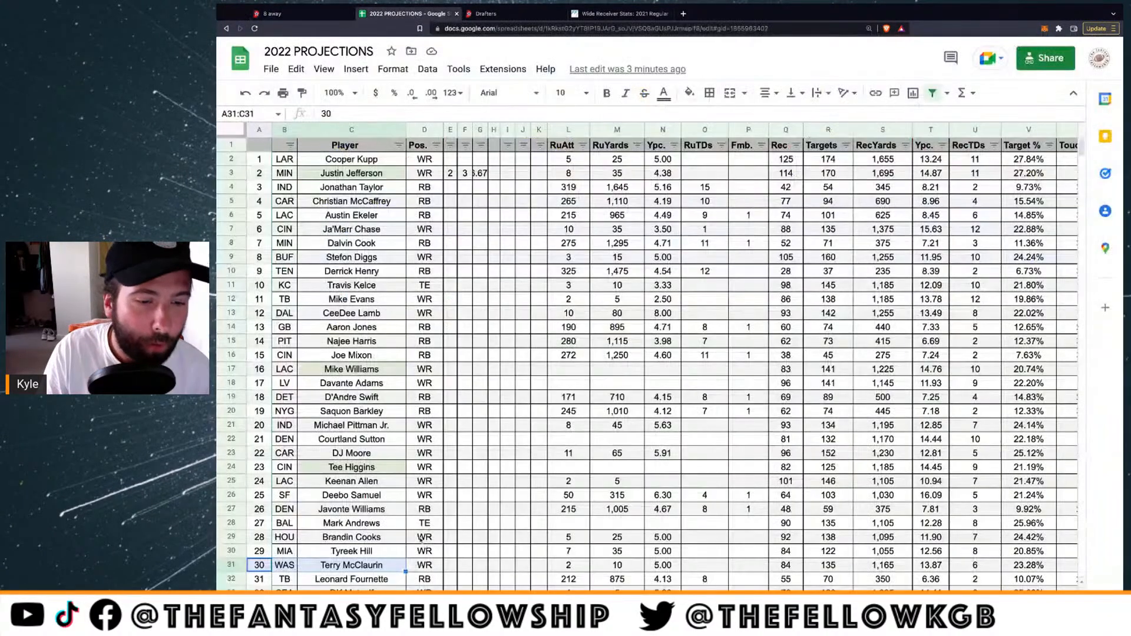
click(343, 566)
click(689, 93)
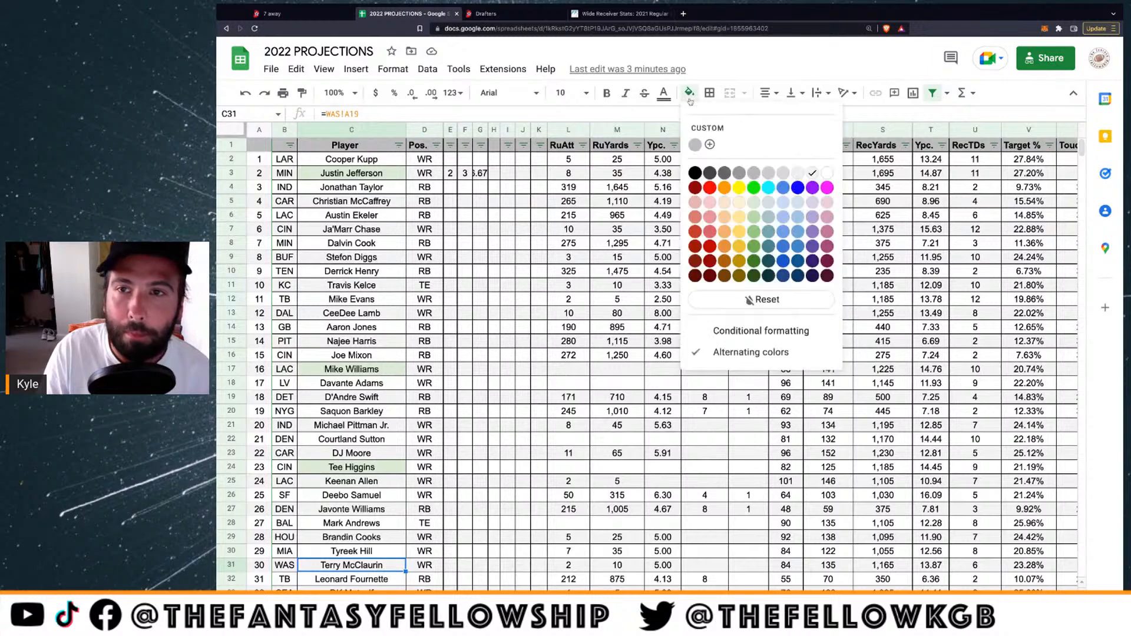
click(721, 227)
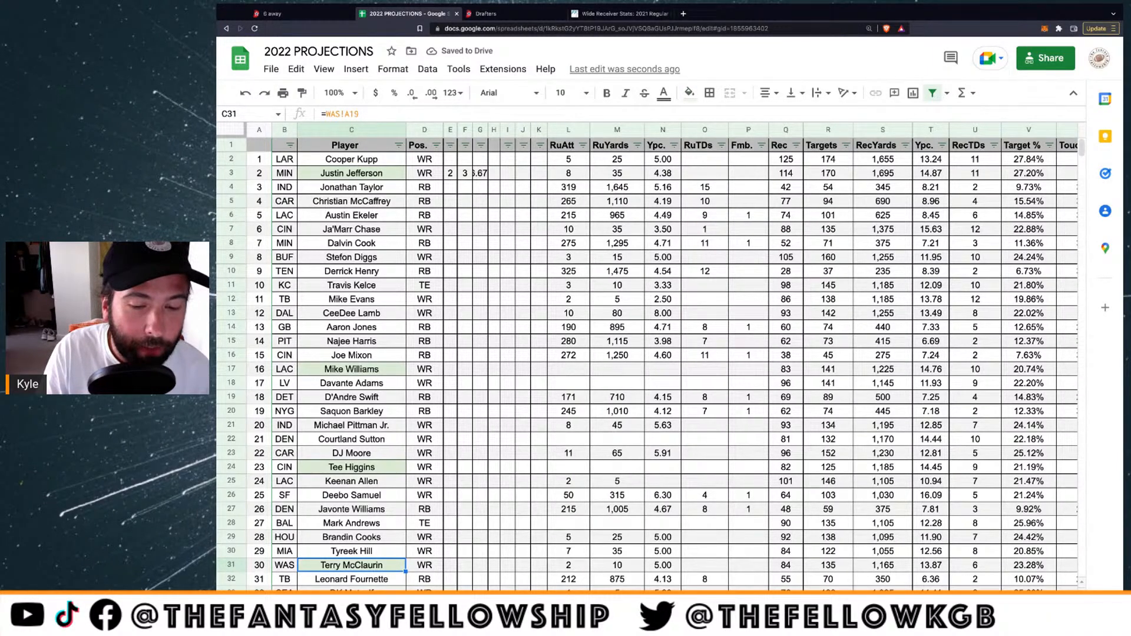
Fill the Terry McLaurin name cell light green in the wide receiver sheet, and return to the draft room
click(357, 602)
click(369, 384)
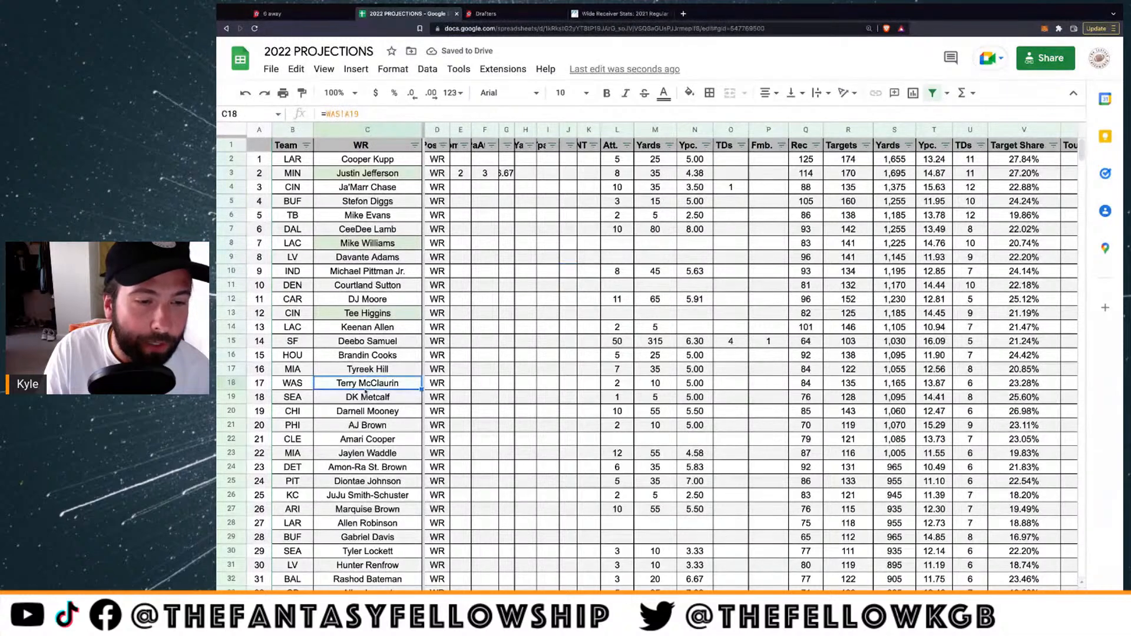
click(690, 94)
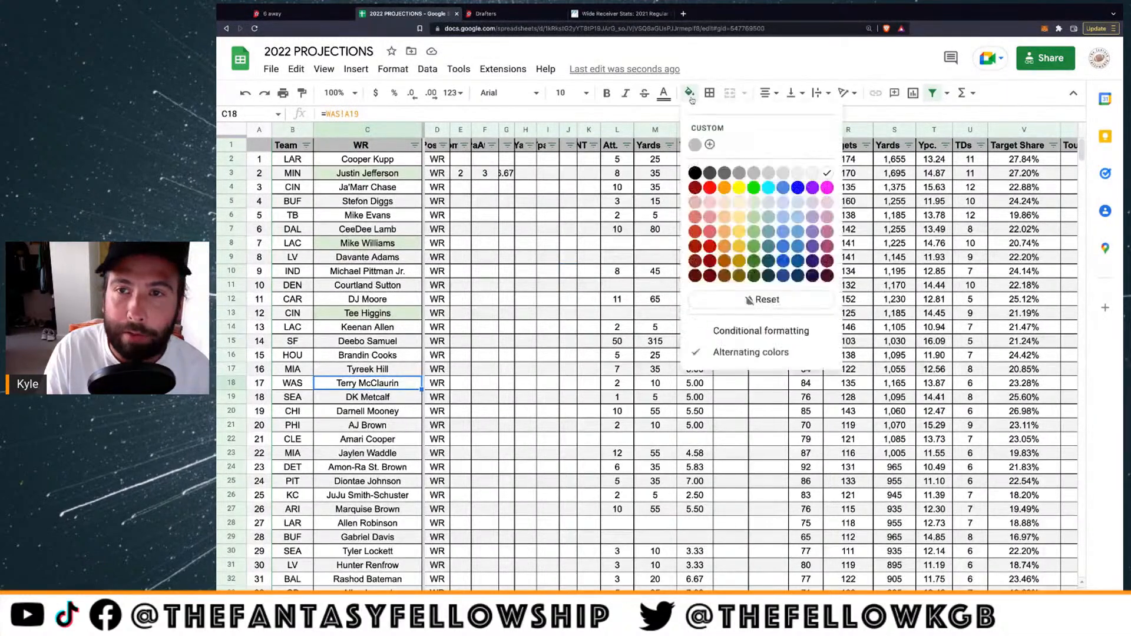
click(754, 202)
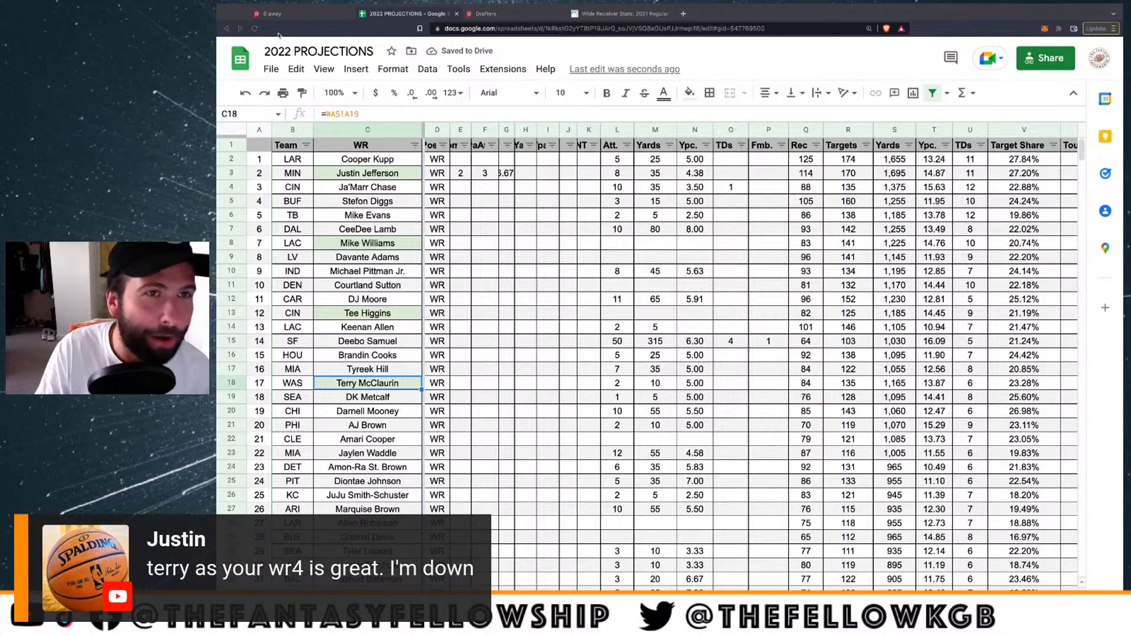
click(273, 13)
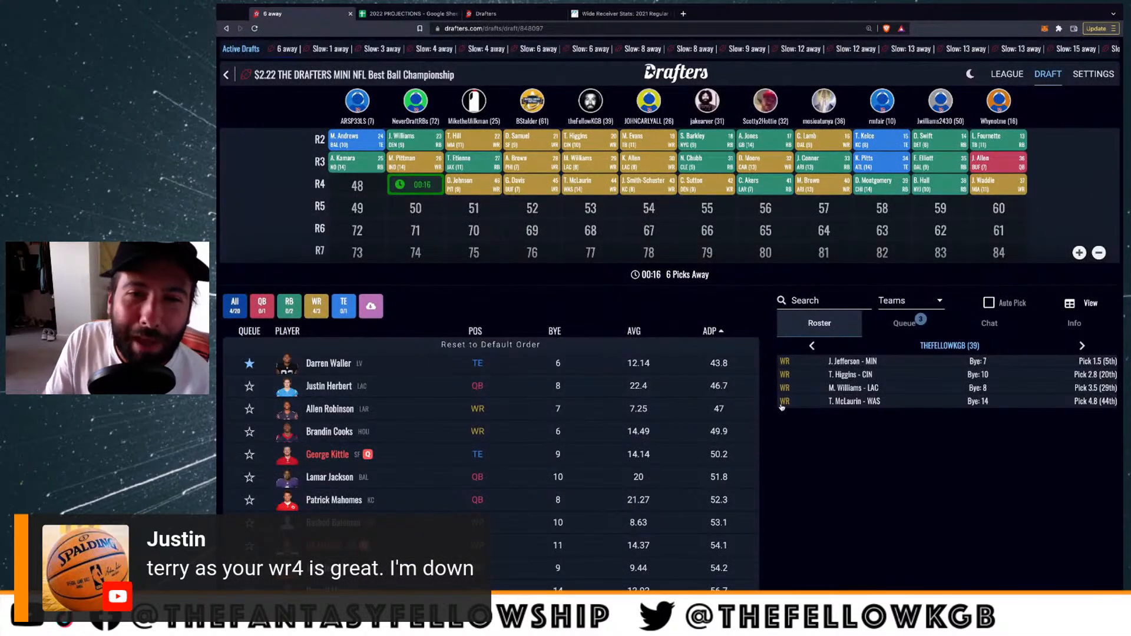
Check the draft board's earlier rounds, and draft DK Metcalf as a WR in round five
scroll(631, 248, up, 1)
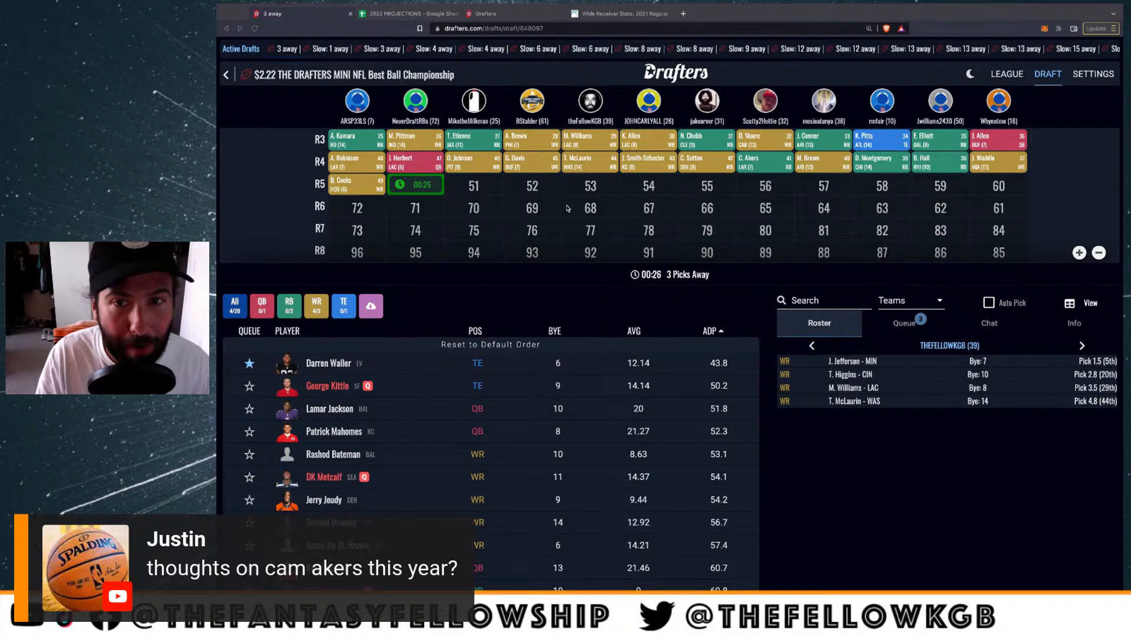
scroll(588, 190, up, 2)
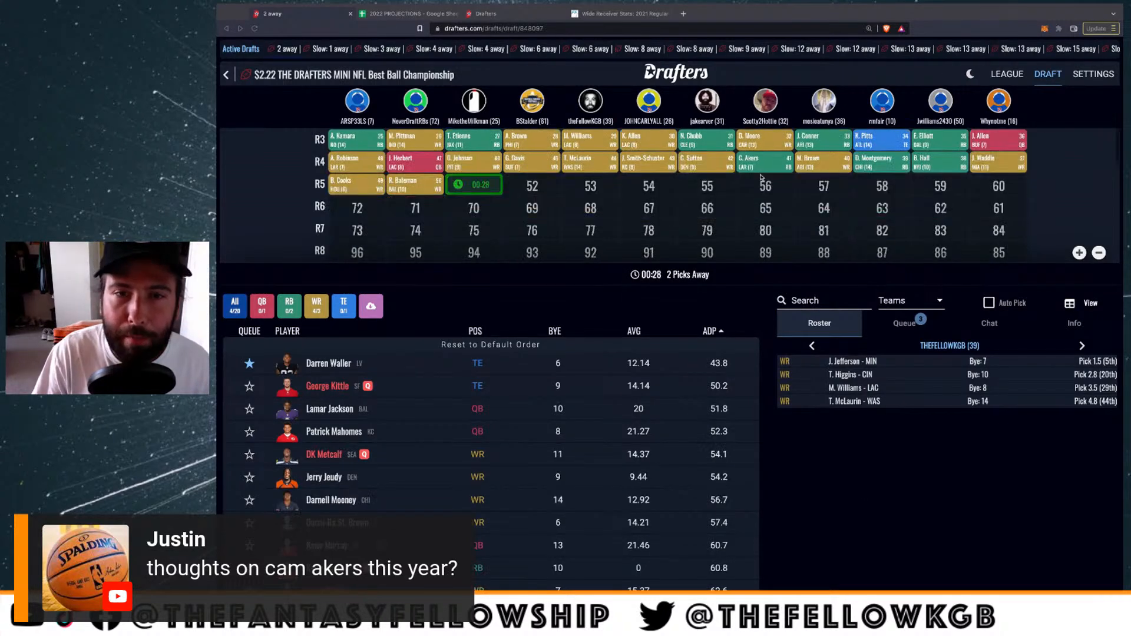
scroll(760, 177, up, 2)
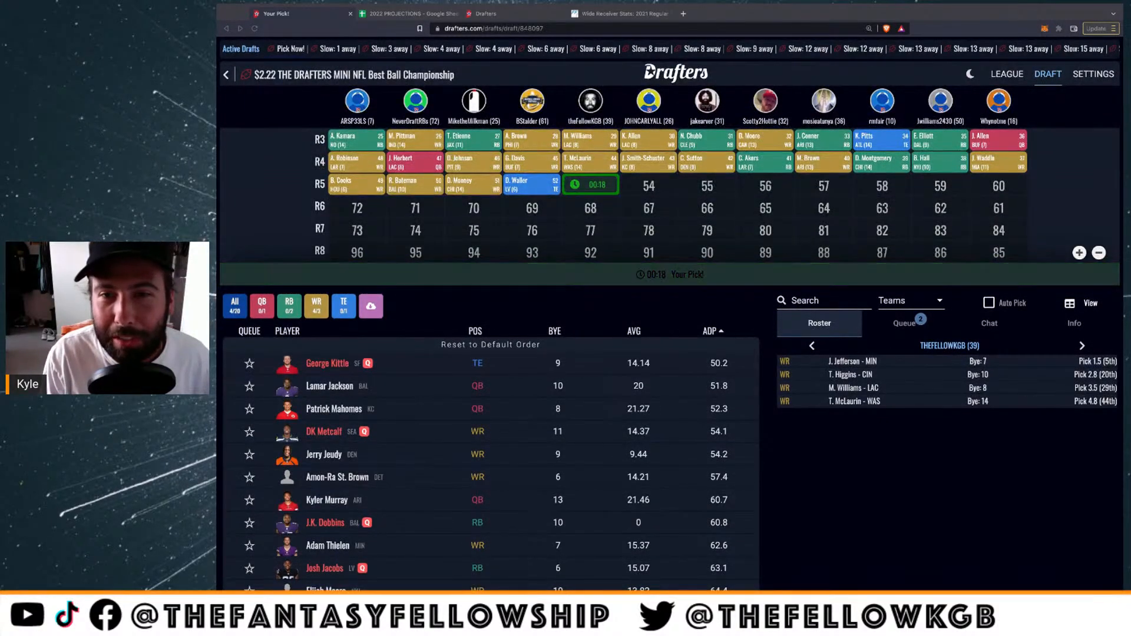
scroll(548, 249, up, 1)
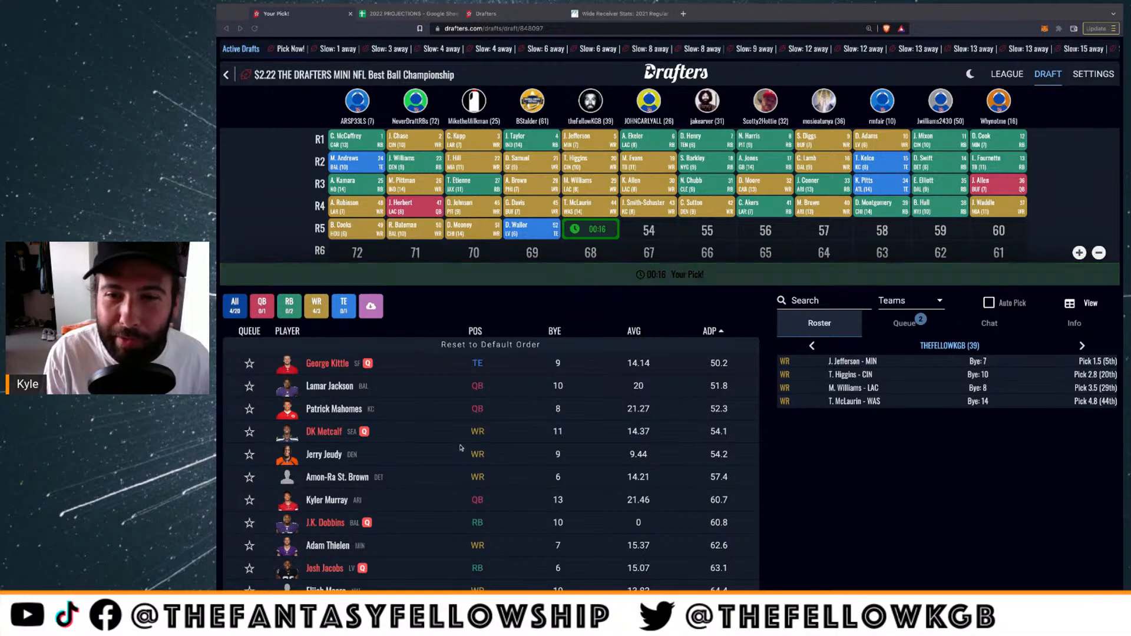
click(323, 430)
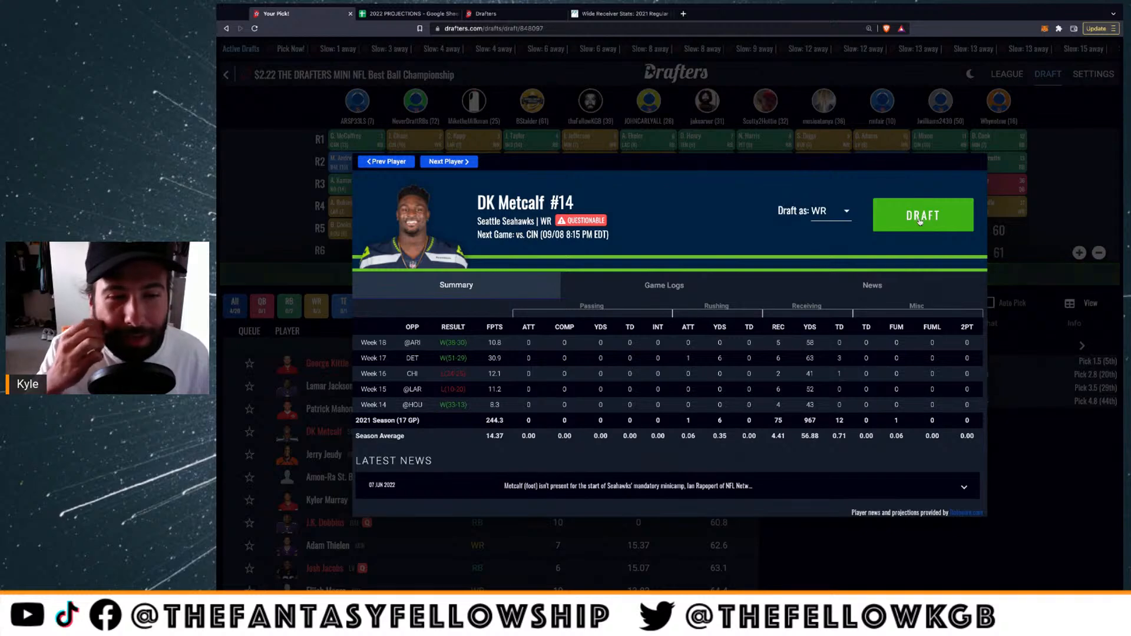
click(923, 215)
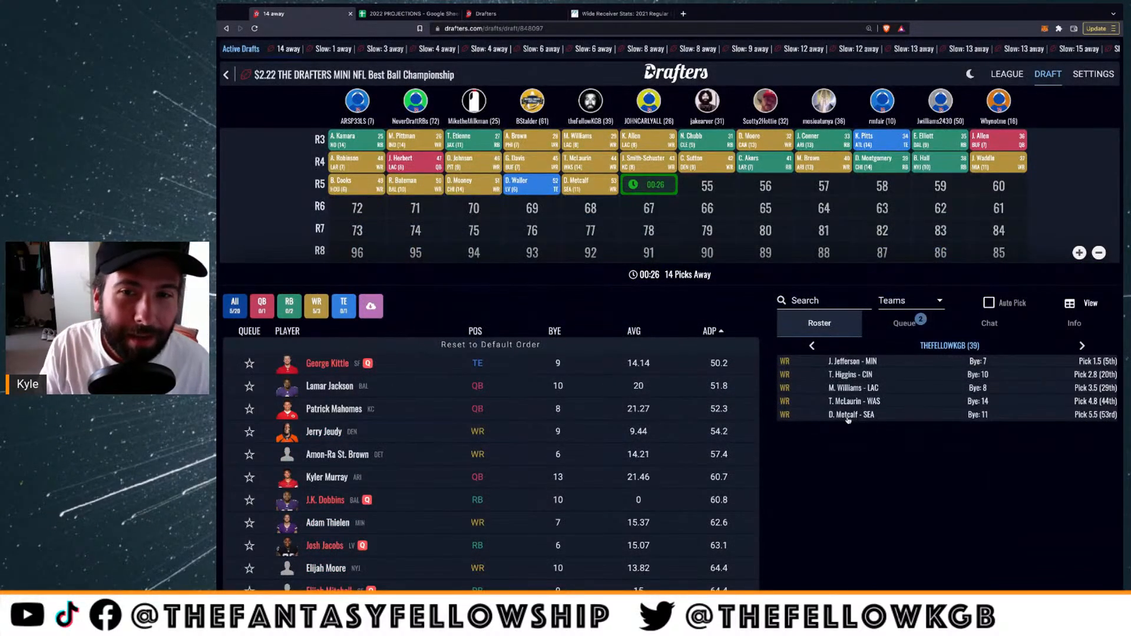
scroll(593, 232, up, 2)
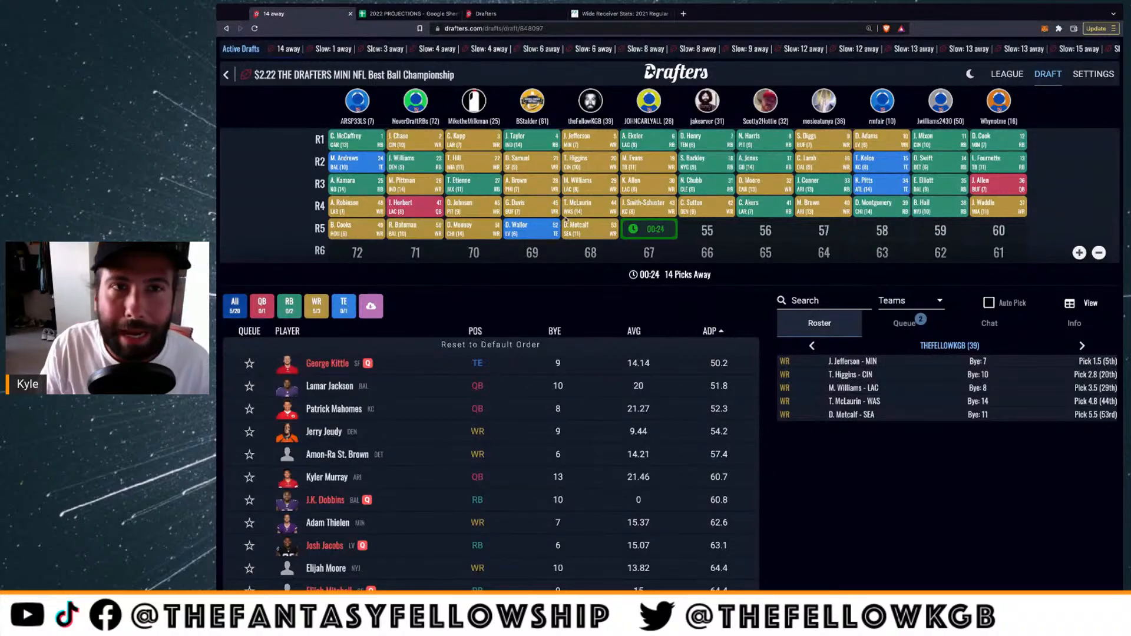
Switch to the 2022 PROJECTIONS spreadsheet and fill the DK Metcalf name cell light green in the wide receiver sheet
click(486, 14)
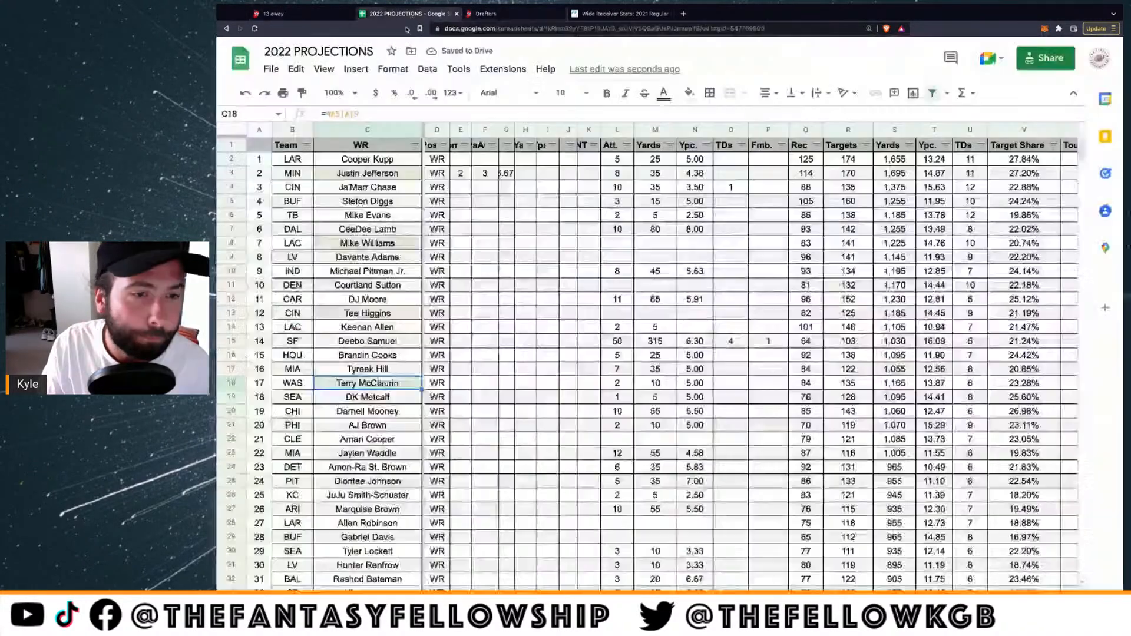
click(409, 13)
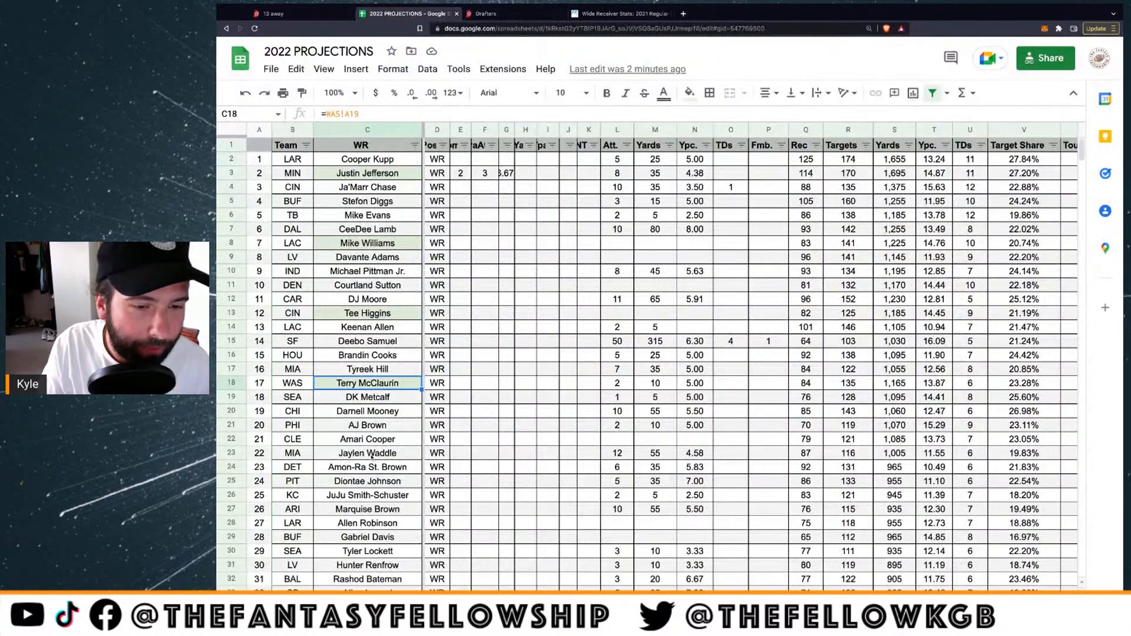
click(360, 397)
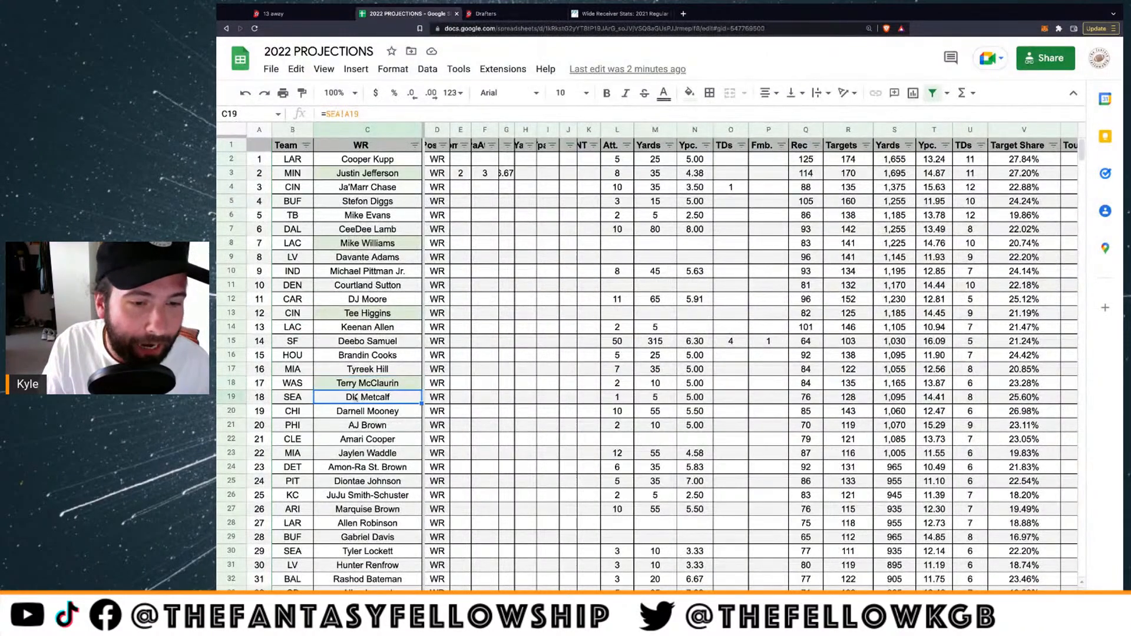
click(689, 93)
click(753, 208)
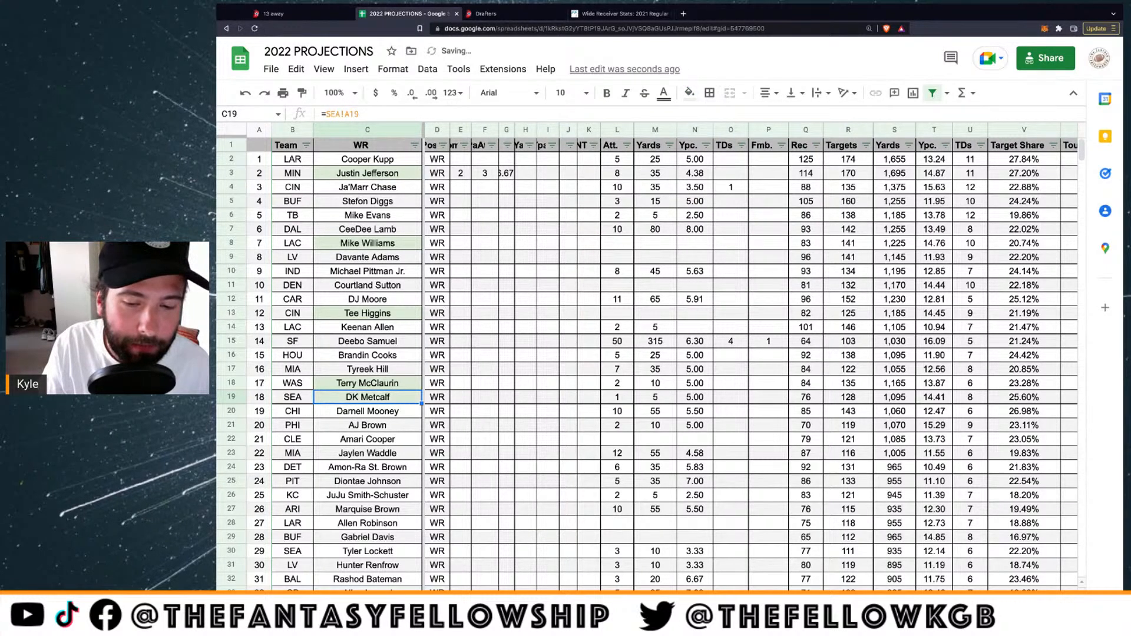
Fill the DK Metcalf name cell light green in the overall player list, and return to the draft room
click(345, 601)
scroll(343, 484, down, 4)
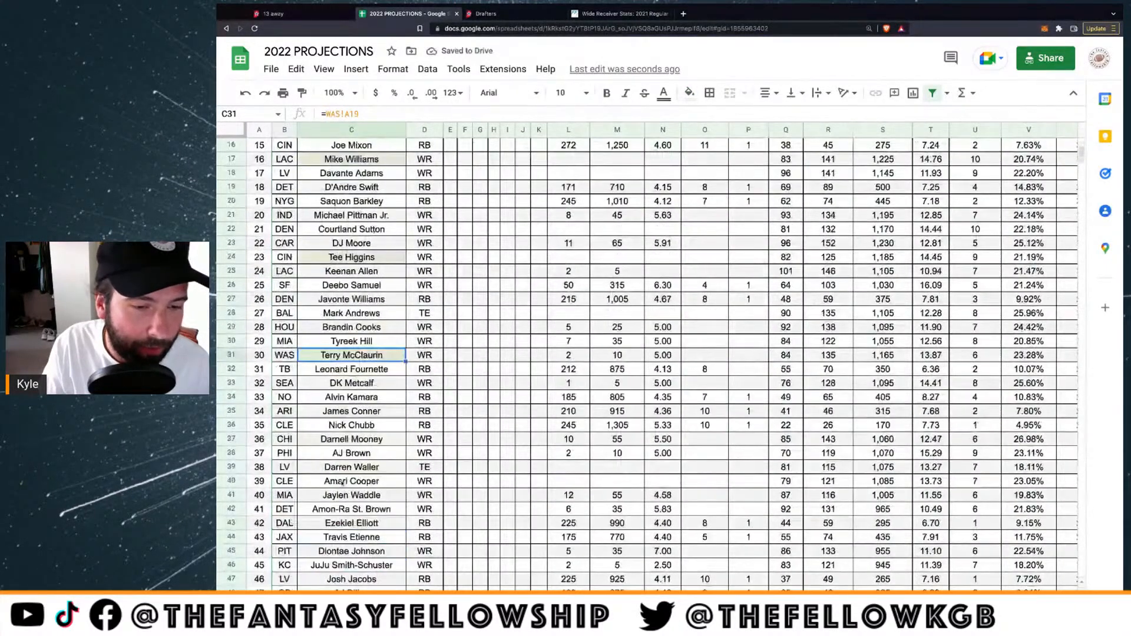
click(345, 384)
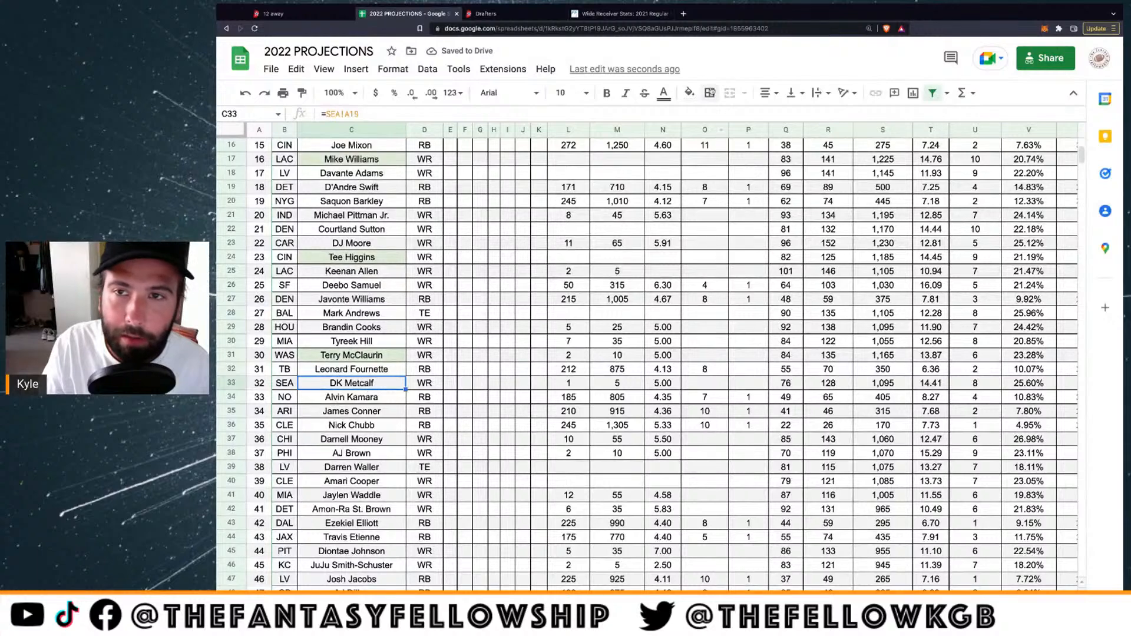
click(689, 93)
click(754, 203)
scroll(533, 322, up, 5)
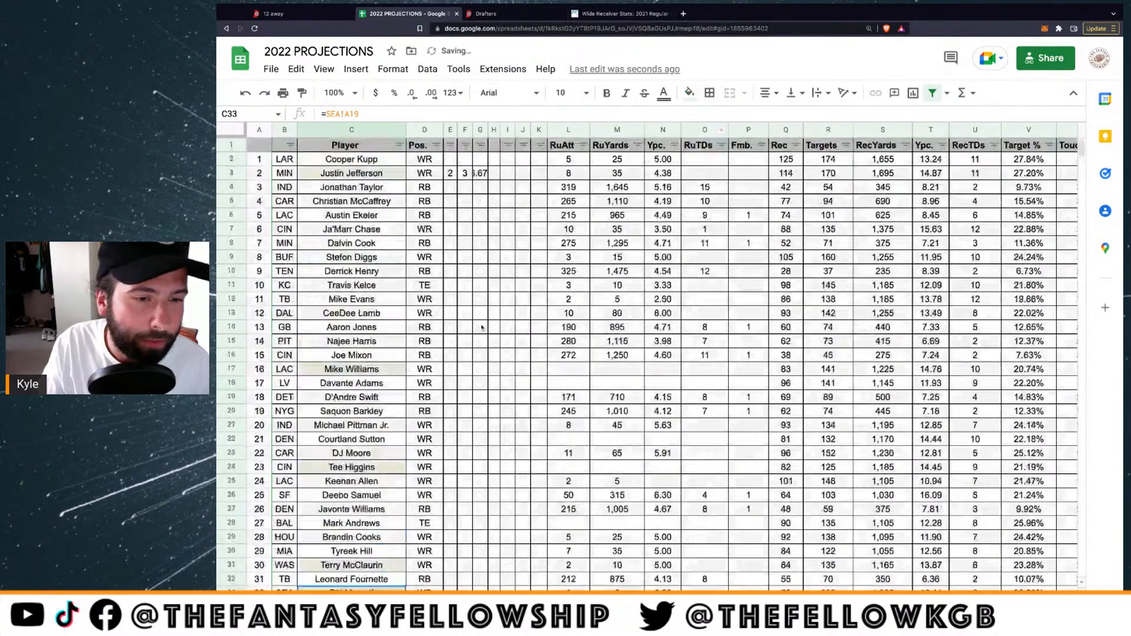
click(462, 342)
scroll(370, 529, down, 1)
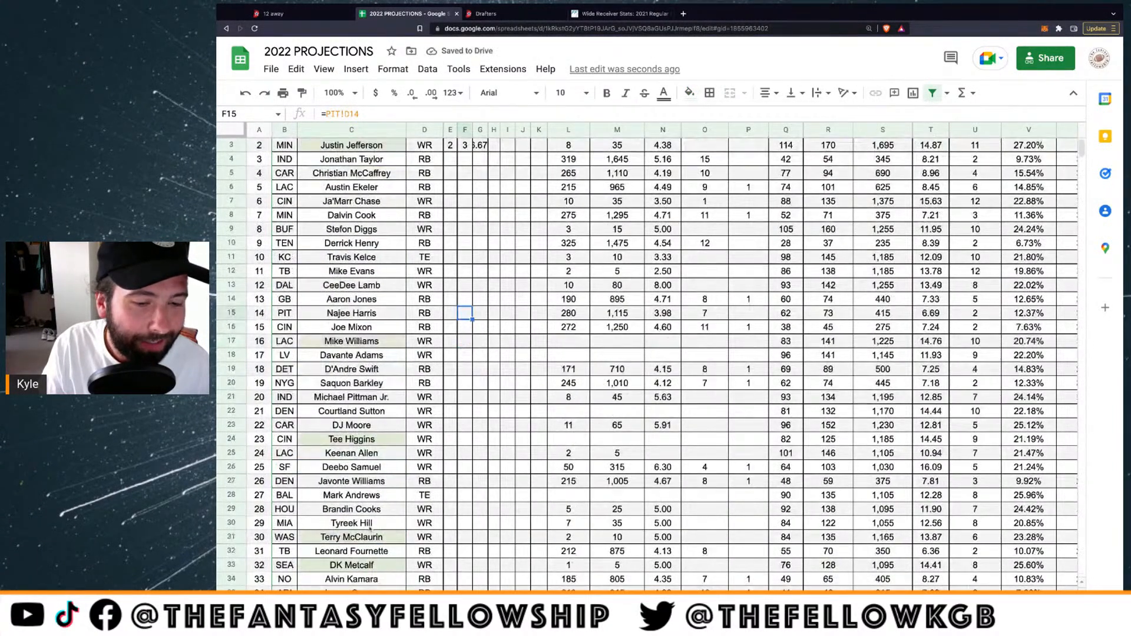
click(273, 13)
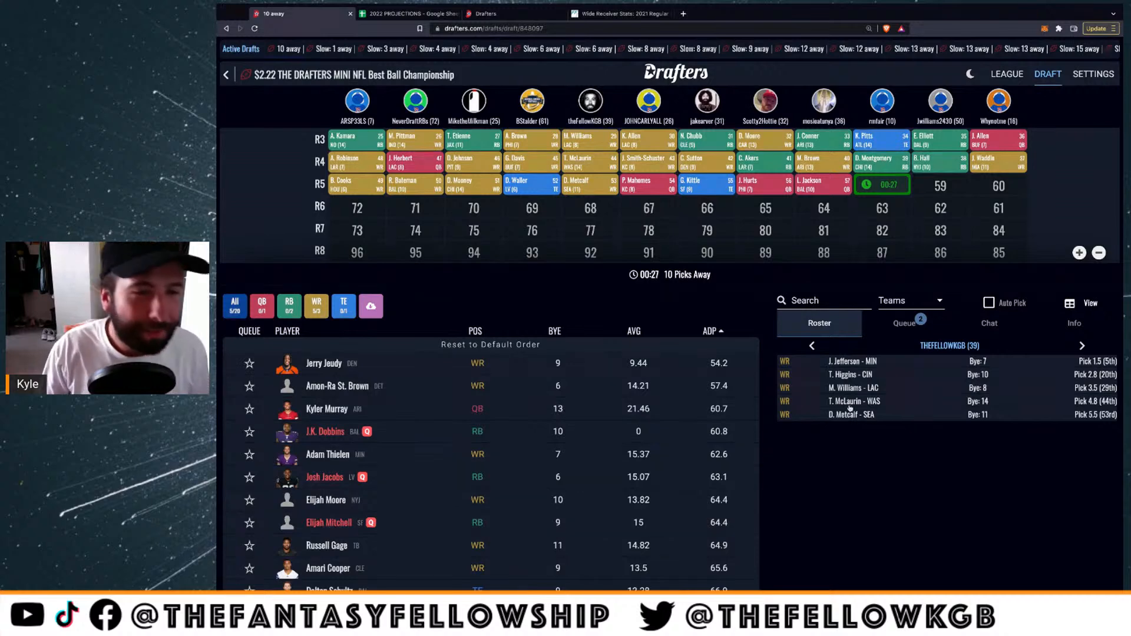
Filter players to RB and queue Miles Sanders, Clyde Edwards-Helaire, Damien Harris, Devin Singletary, Chase Edmonds, Kareem Hunt and Rashaad Penny
click(289, 305)
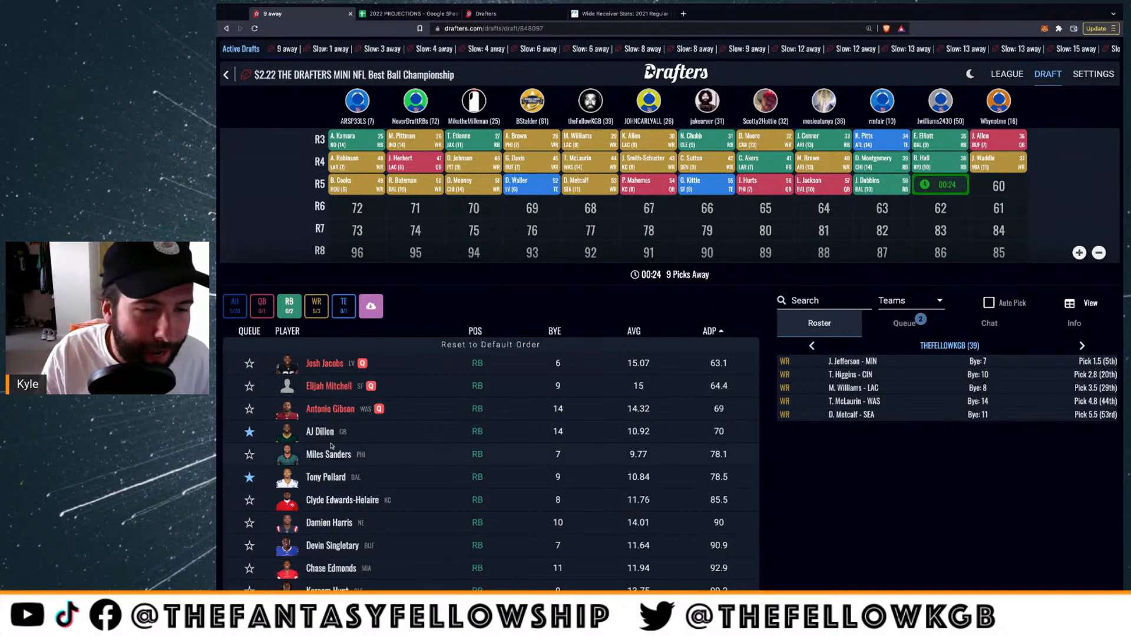
click(248, 456)
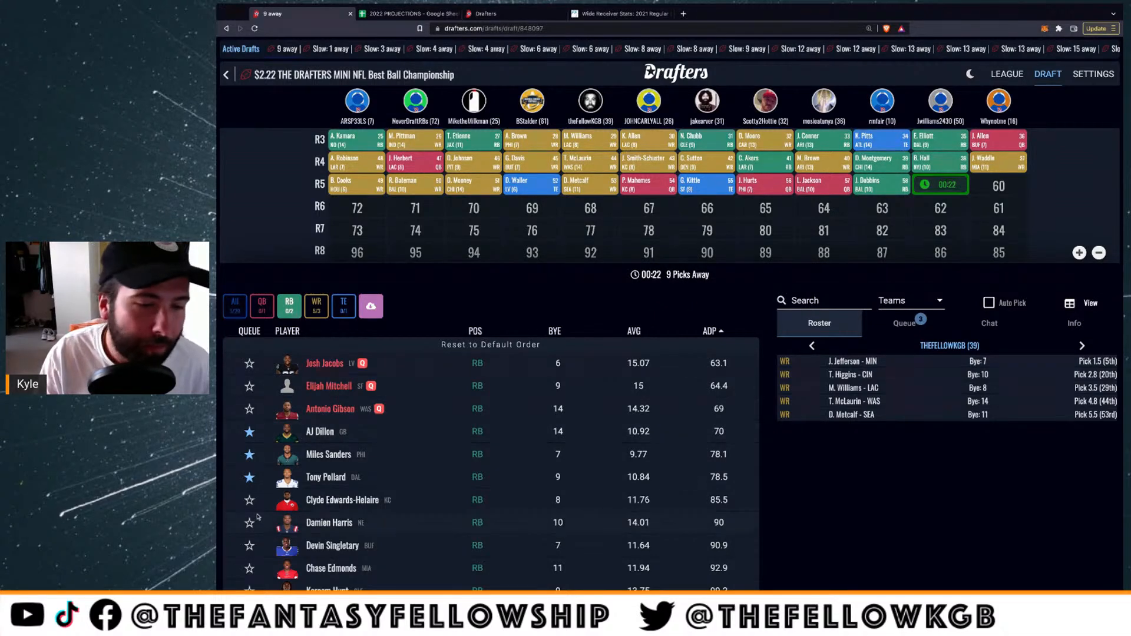
click(249, 500)
click(250, 523)
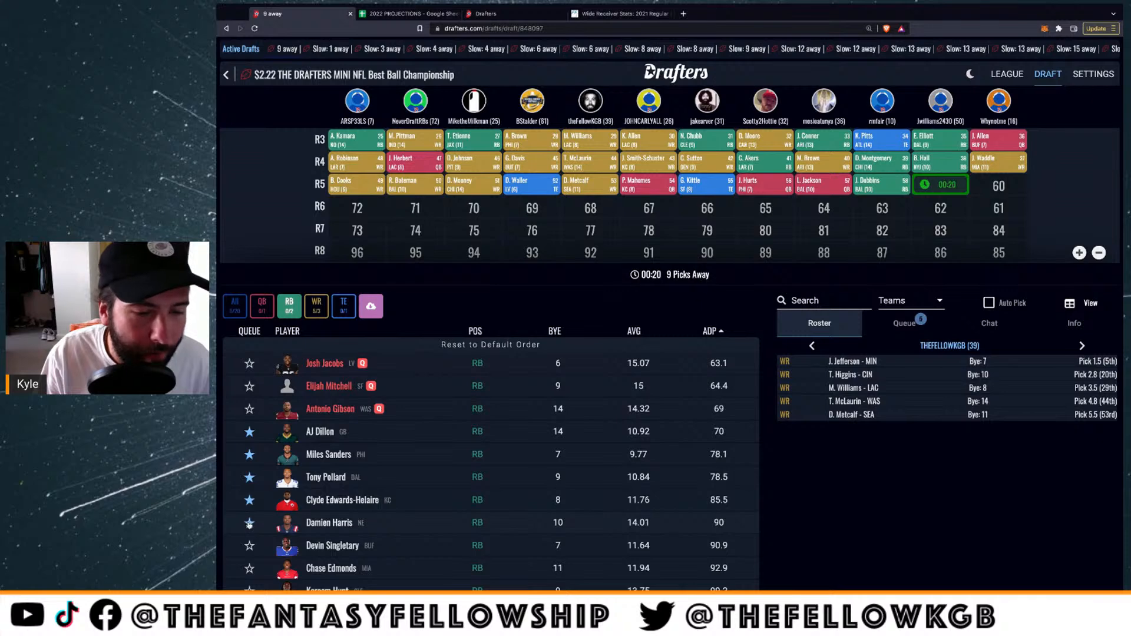
click(250, 546)
click(248, 569)
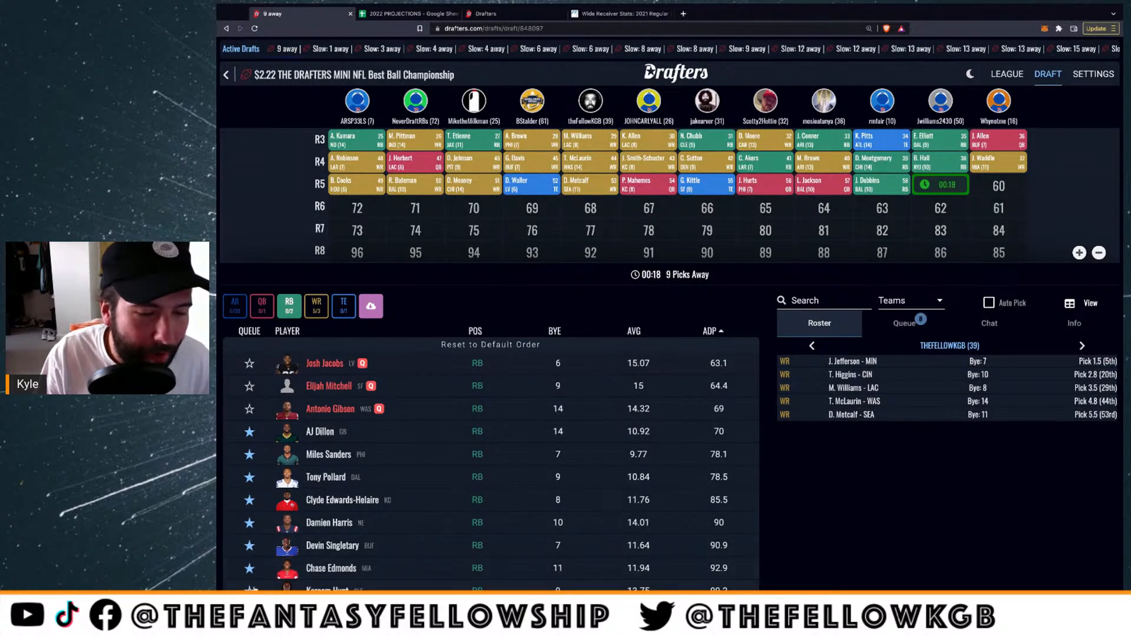
scroll(274, 546, down, 1)
click(249, 551)
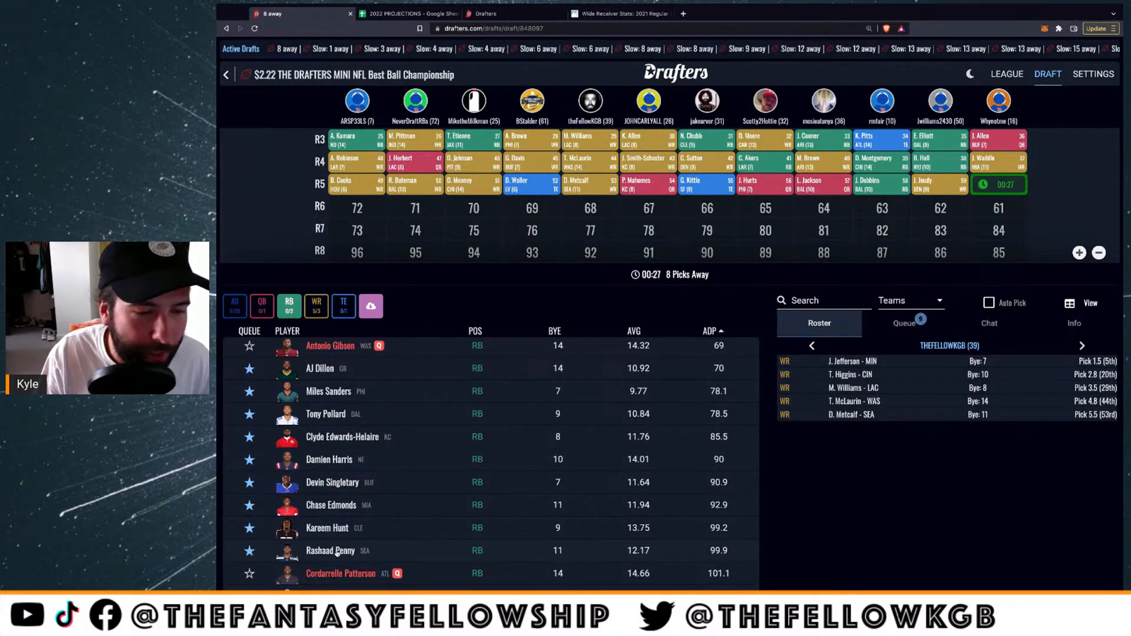
Add running backs James Cook, Rhamondre Stevenson, Nyheim Hines and Rachaad White to the queue
scroll(328, 544, down, 2)
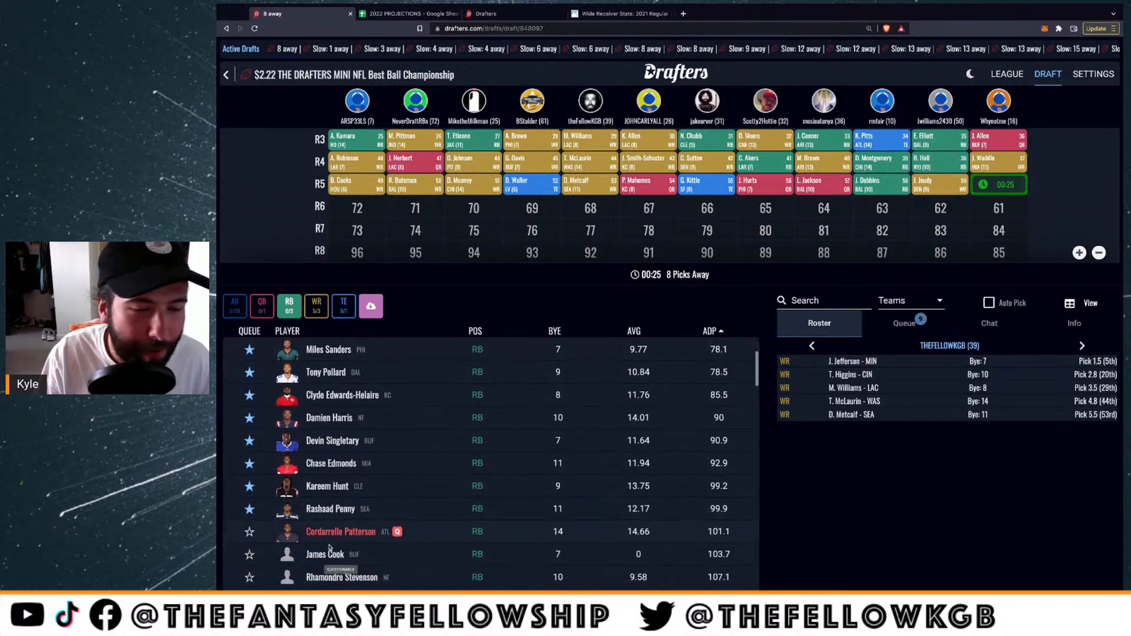
click(250, 460)
click(251, 483)
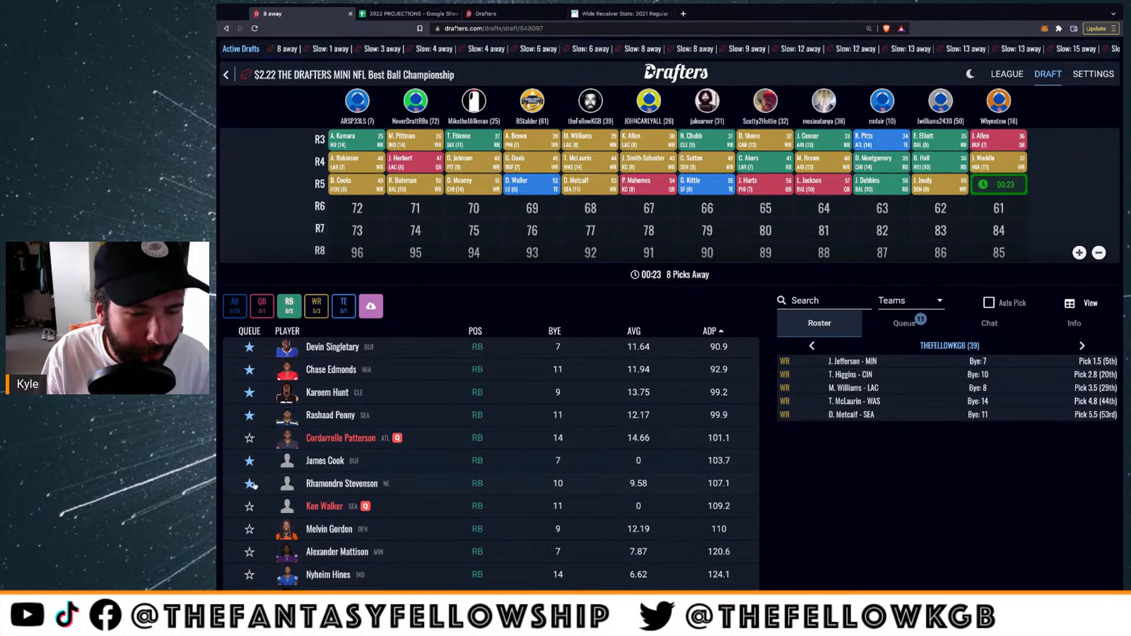
scroll(256, 485, down, 1)
scroll(253, 495, down, 1)
click(250, 473)
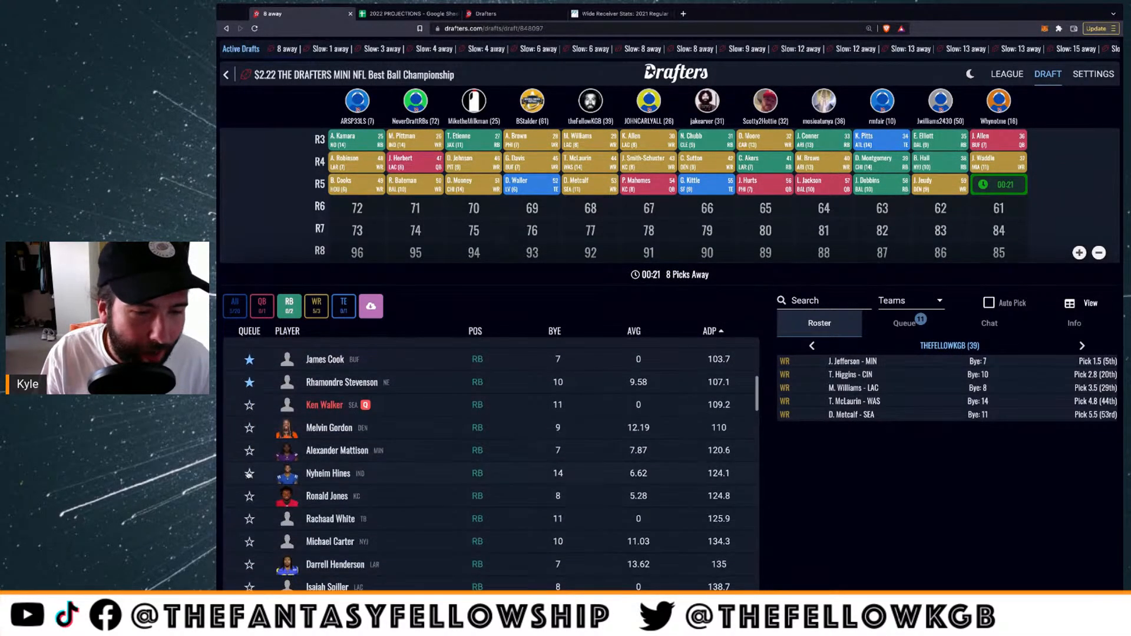
click(250, 518)
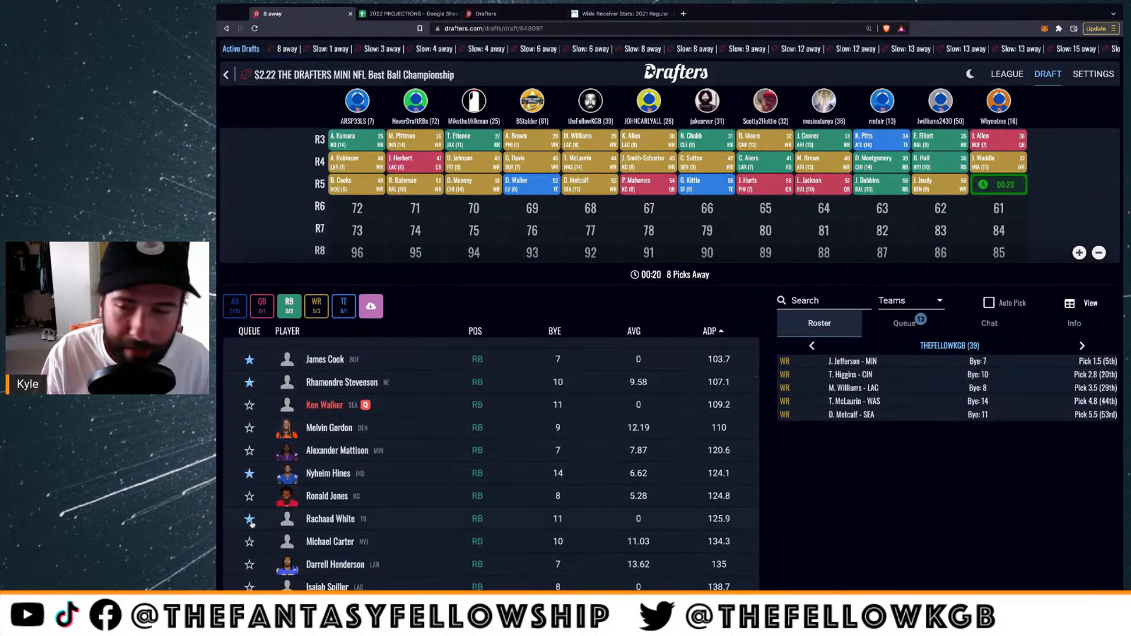
Review the available tight ends, and show all positions again while checking the draft board
click(352, 313)
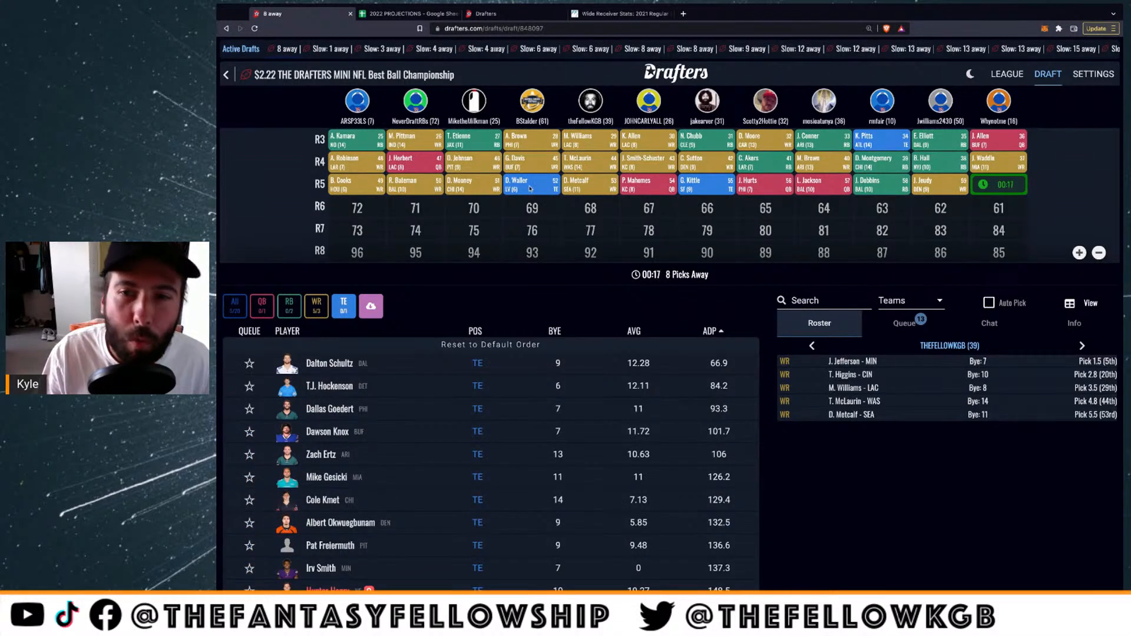
scroll(718, 186, up, 1)
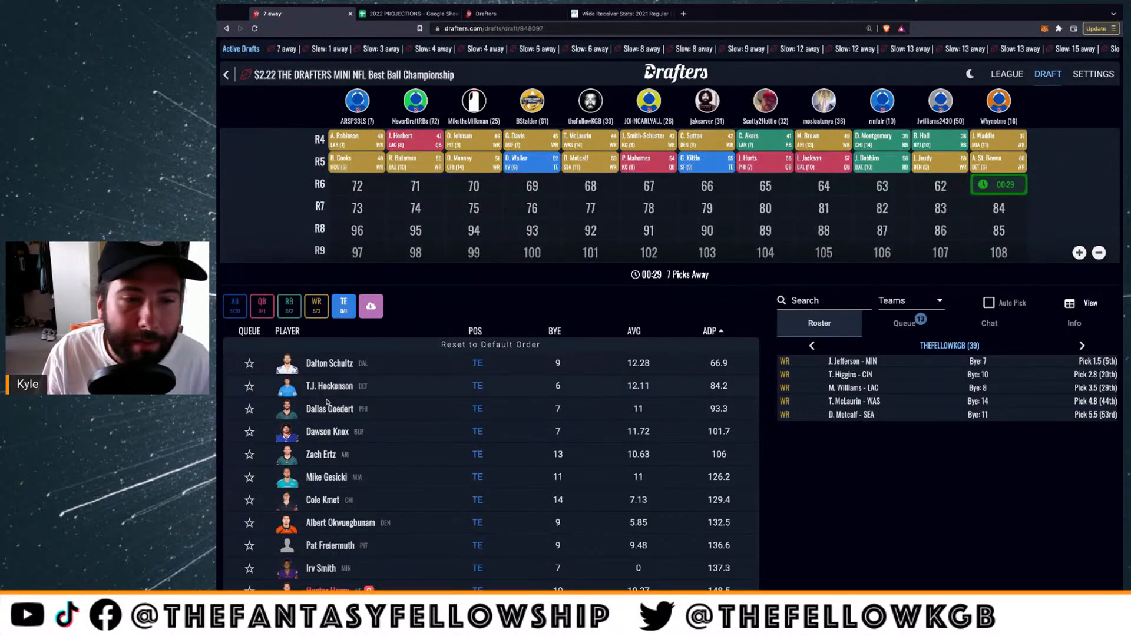
click(341, 310)
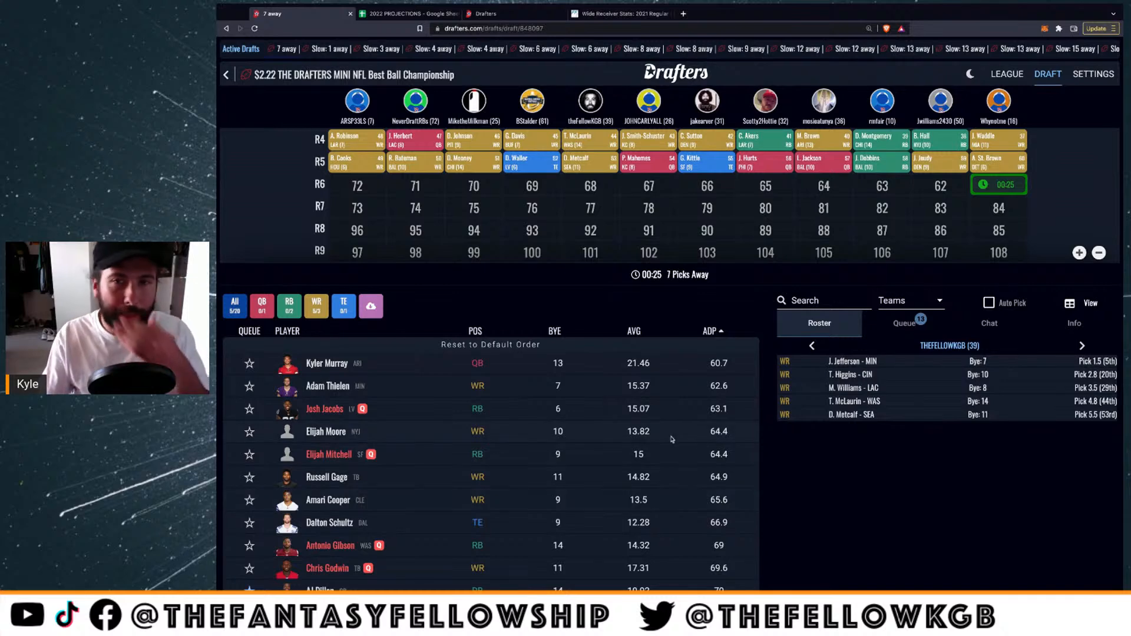
scroll(645, 222, up, 3)
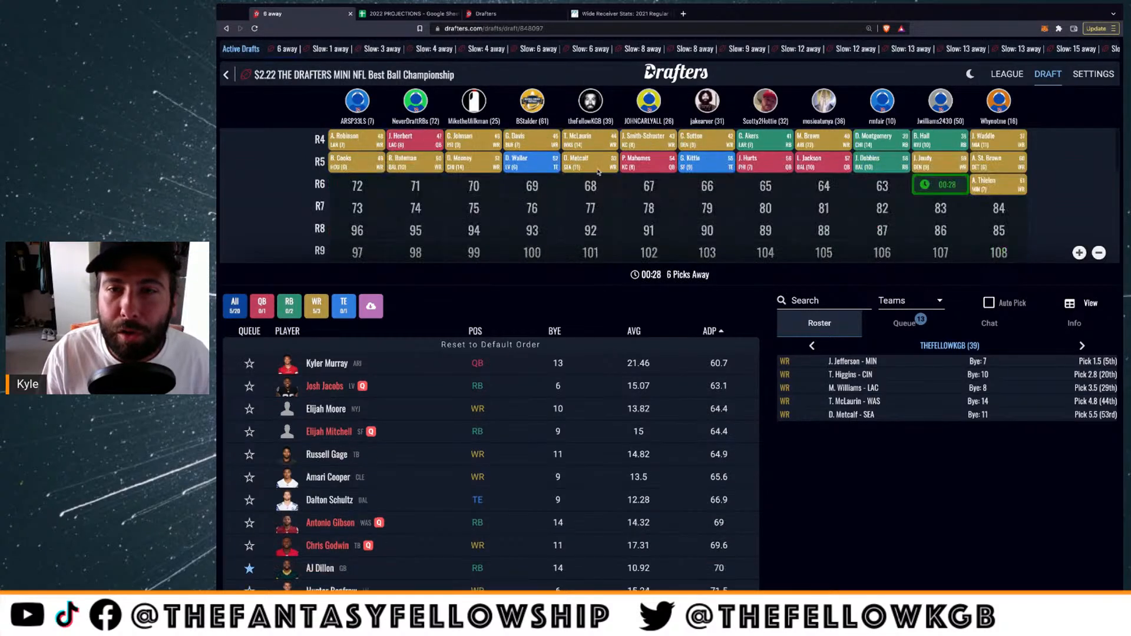
scroll(589, 204, up, 3)
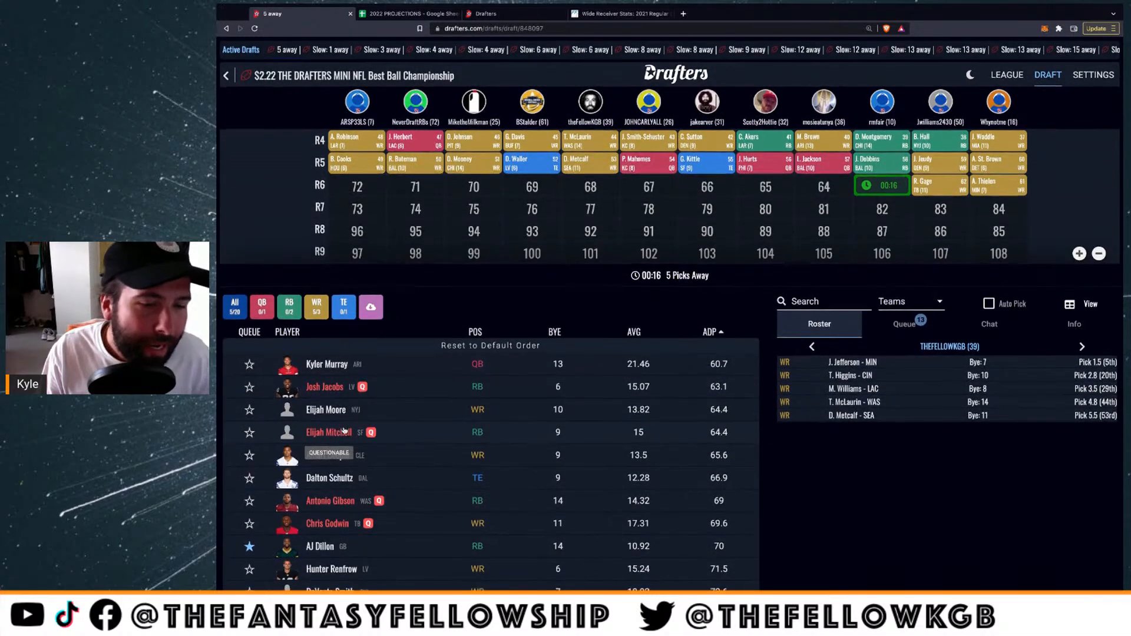
Queue Kyler Murray, and review the rosters on the draft board before the round-six pick
click(249, 365)
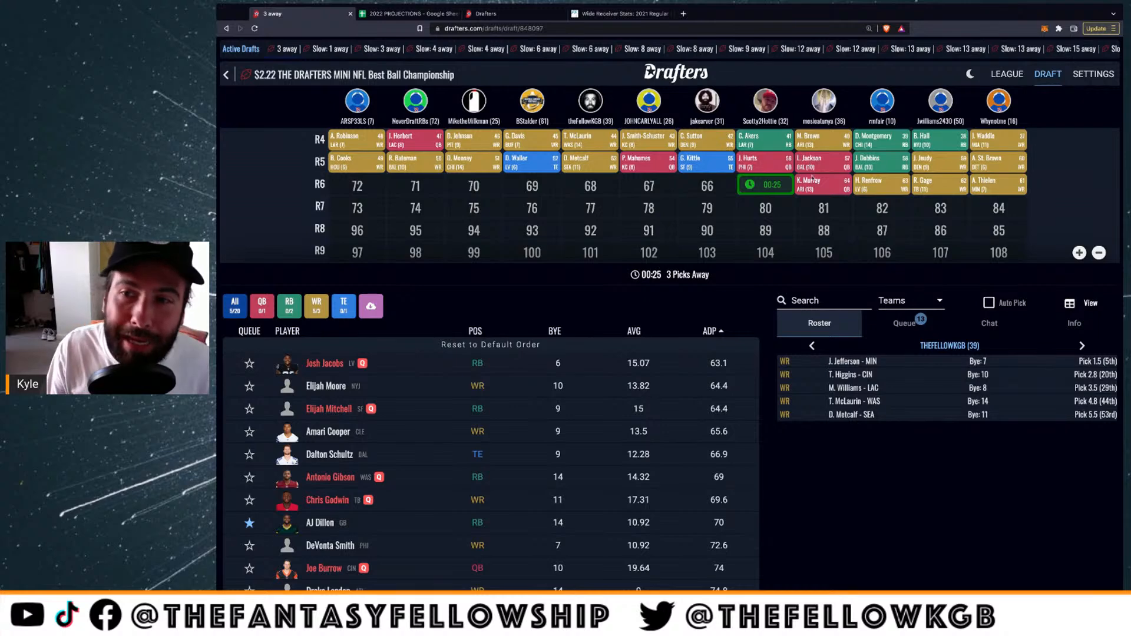
scroll(813, 176, up, 3)
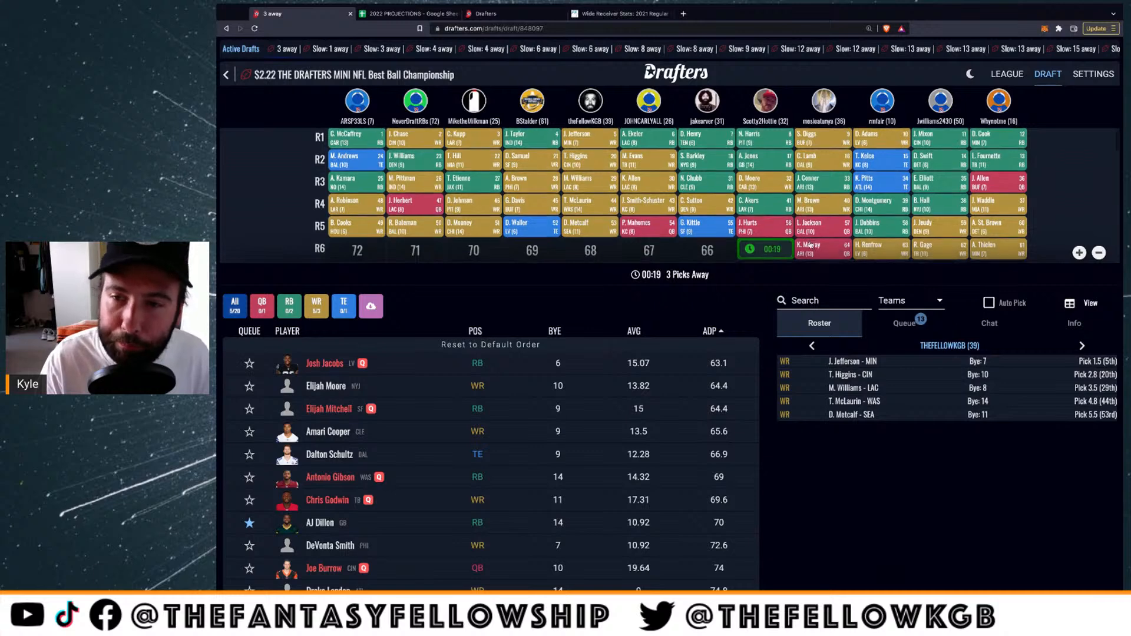
scroll(810, 245, down, 3)
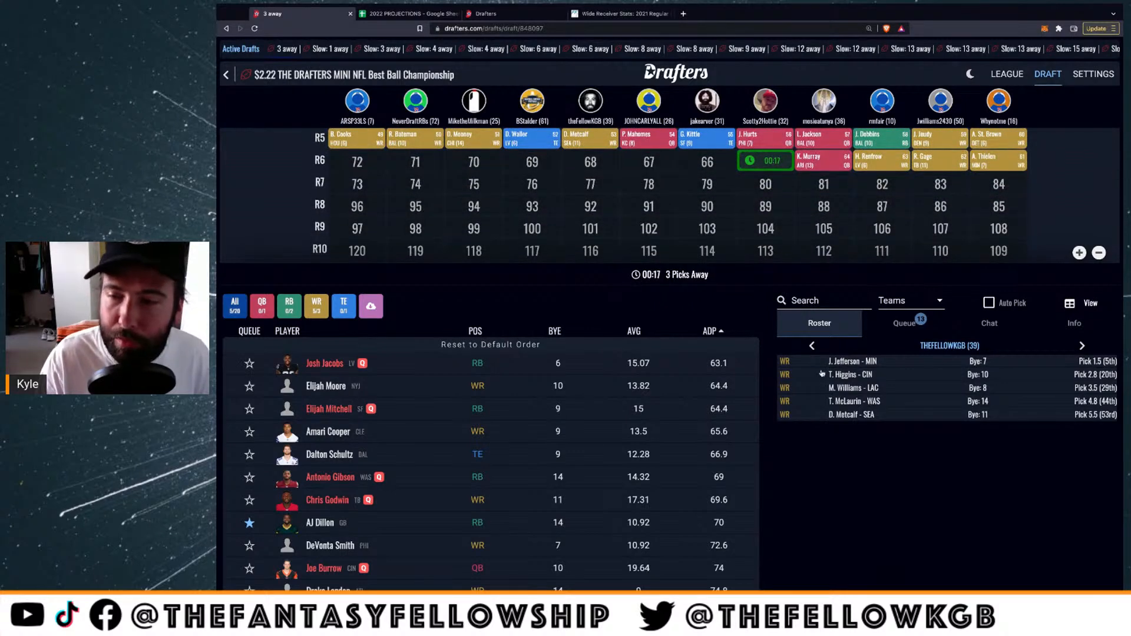
scroll(742, 223, up, 2)
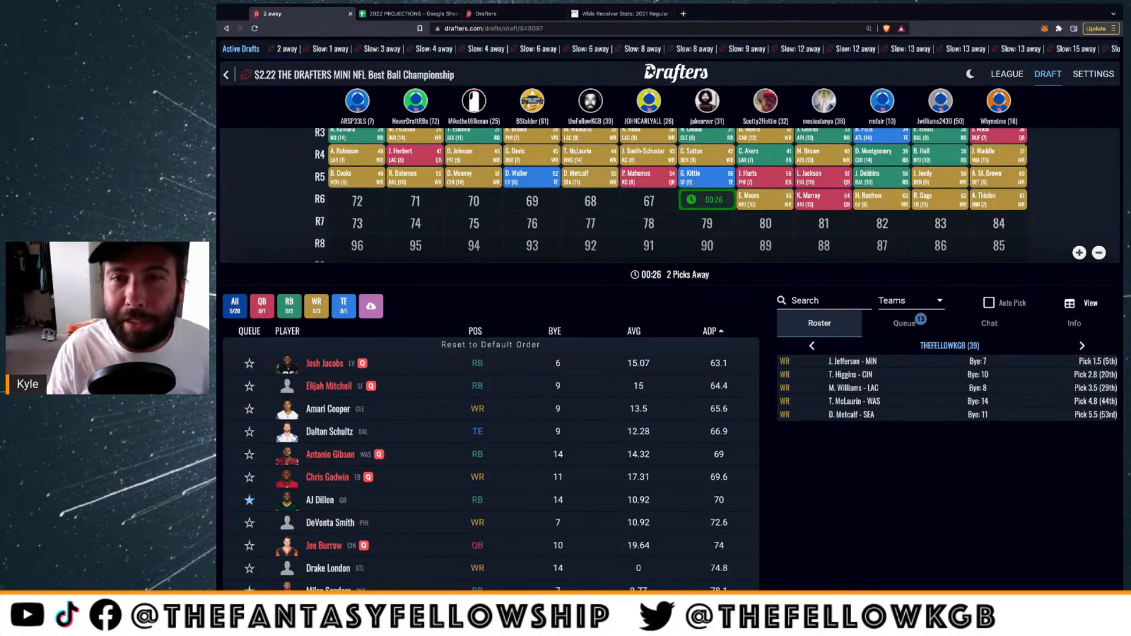
scroll(700, 215, up, 3)
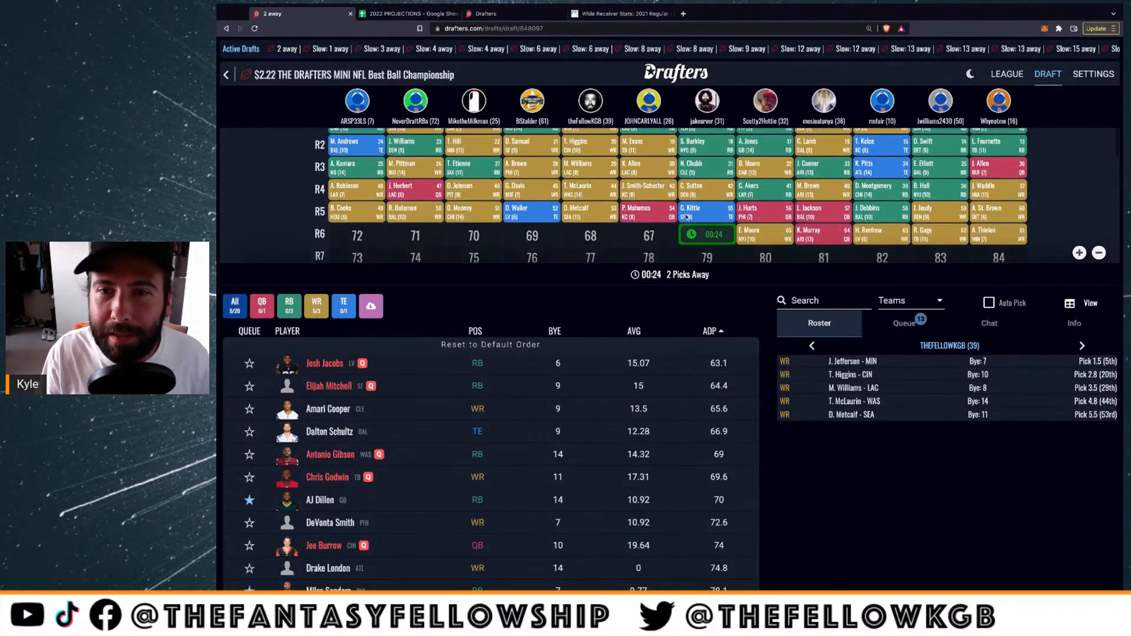
Review the draft board, filter the player list to RB, and draft AJ Dillon in round six
mouse_move(648, 114)
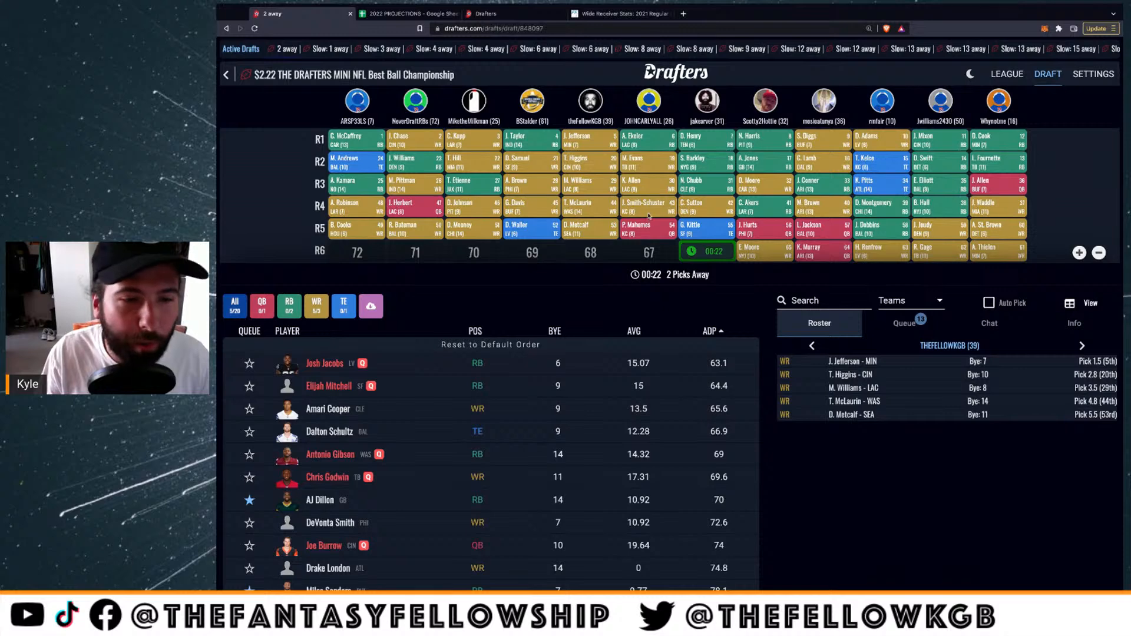
scroll(648, 225, down, 3)
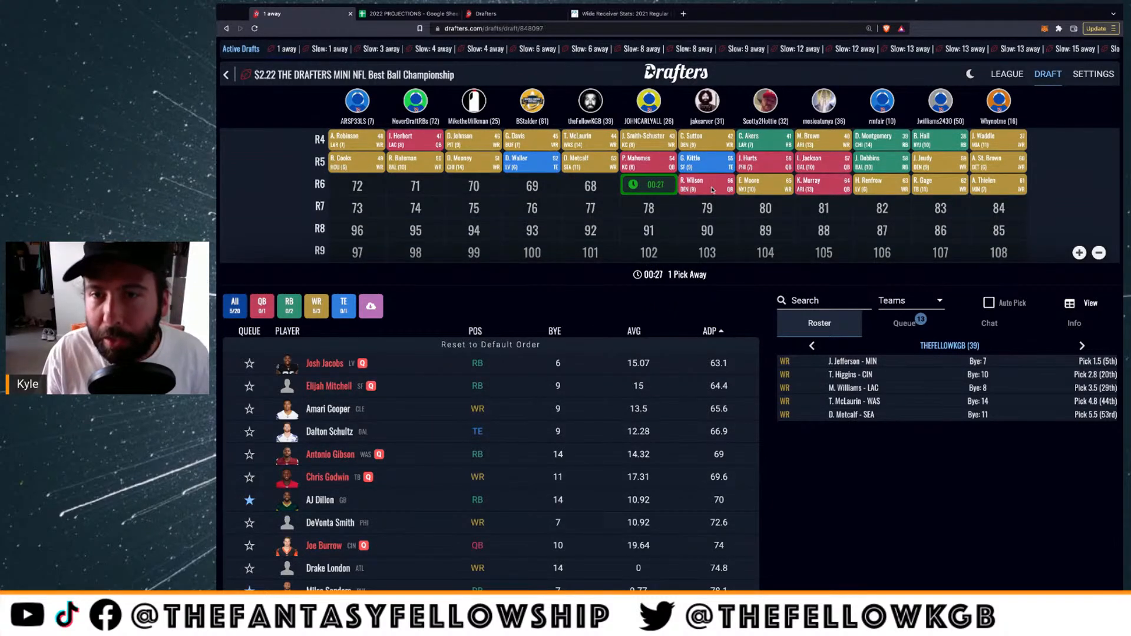
scroll(704, 195, up, 3)
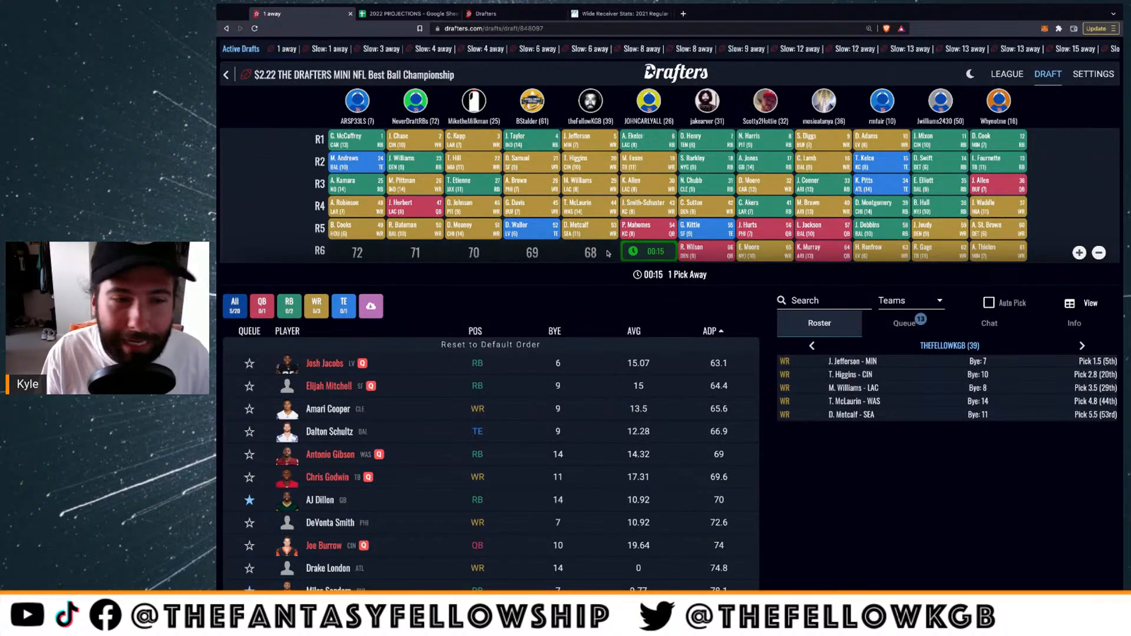
click(289, 305)
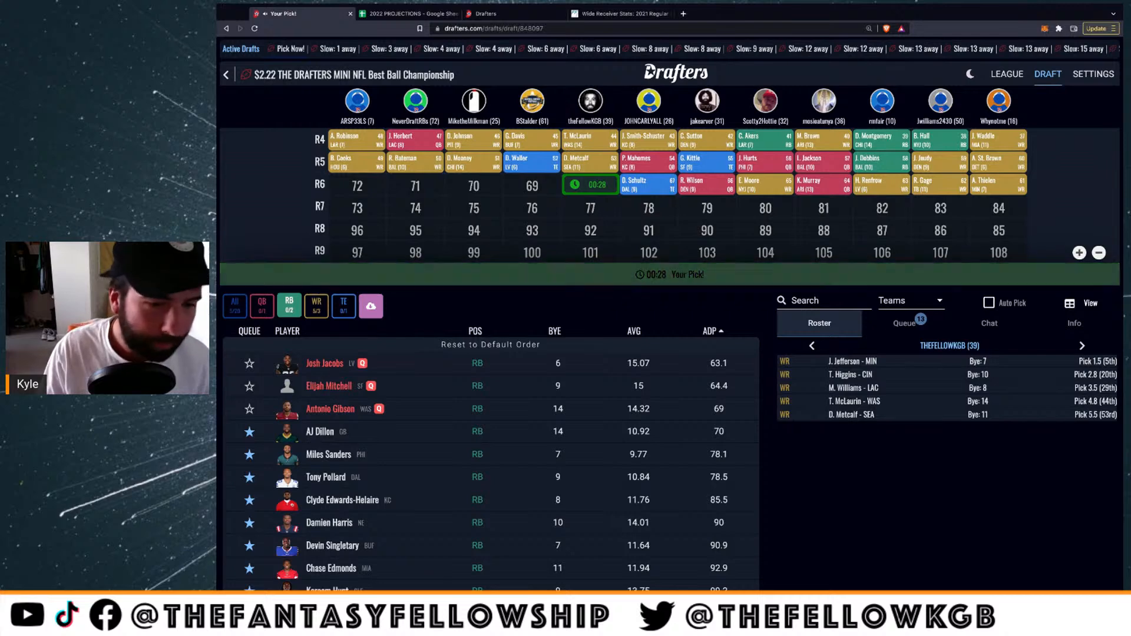
click(318, 431)
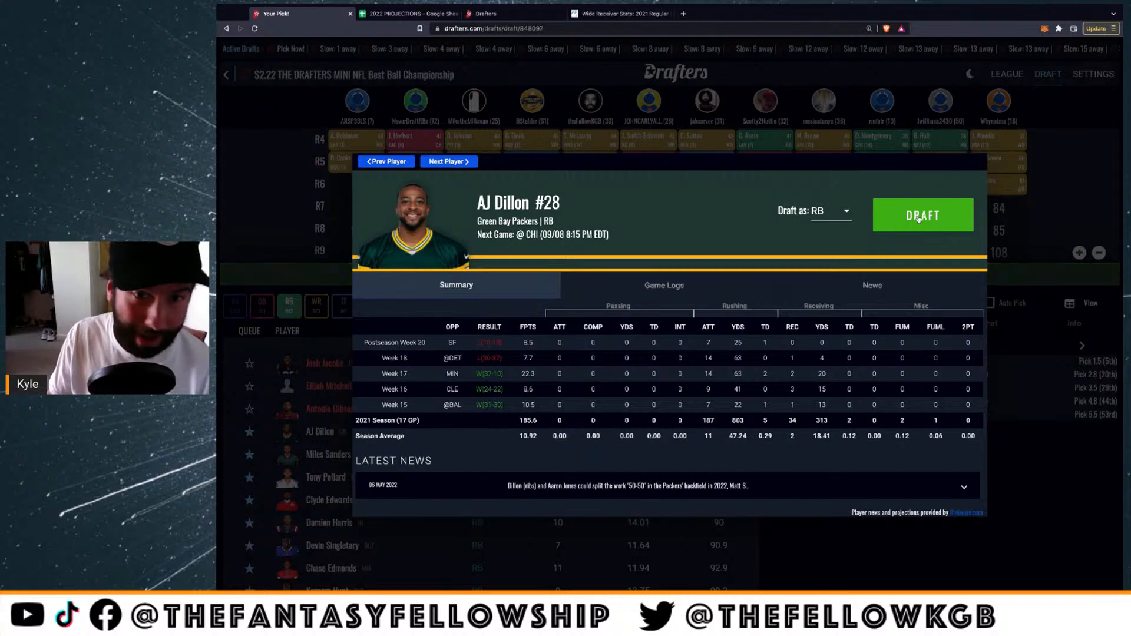
click(918, 218)
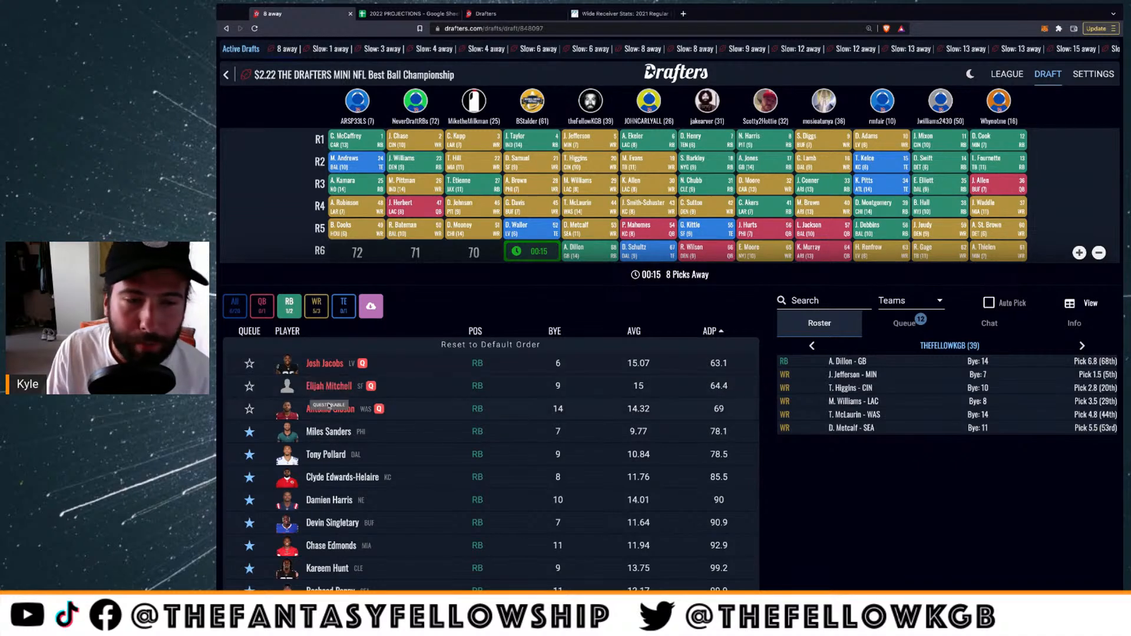
Queue running backs Josh Jacobs and Antonio Gibson, plus quarterbacks Joe Burrow and Kirk Cousins
click(234, 306)
scroll(364, 443, up, 2)
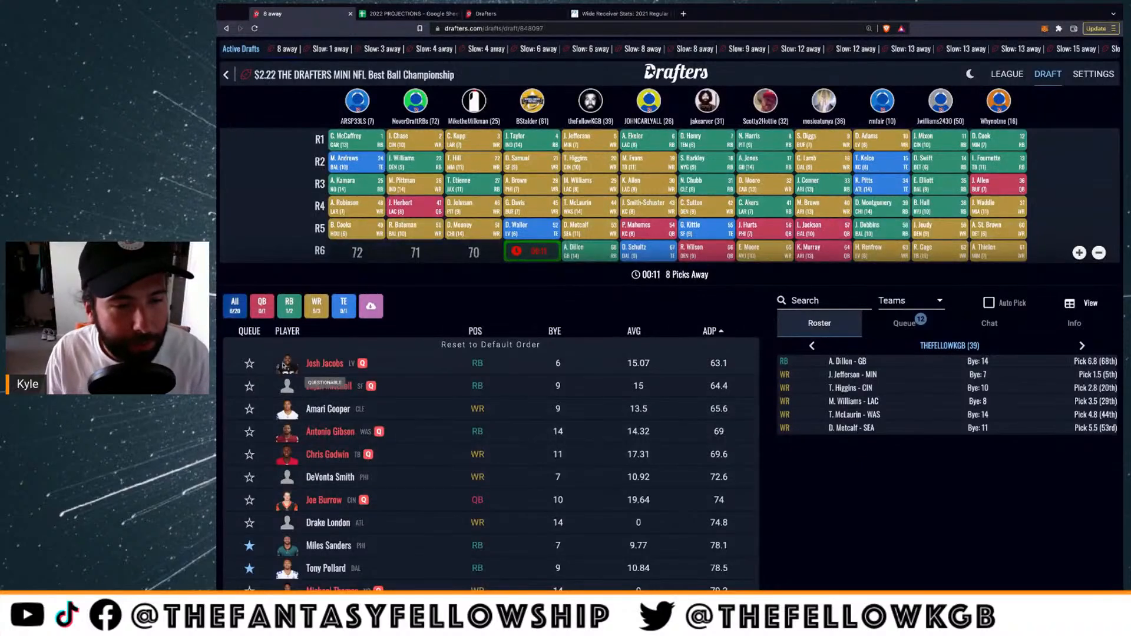
click(249, 386)
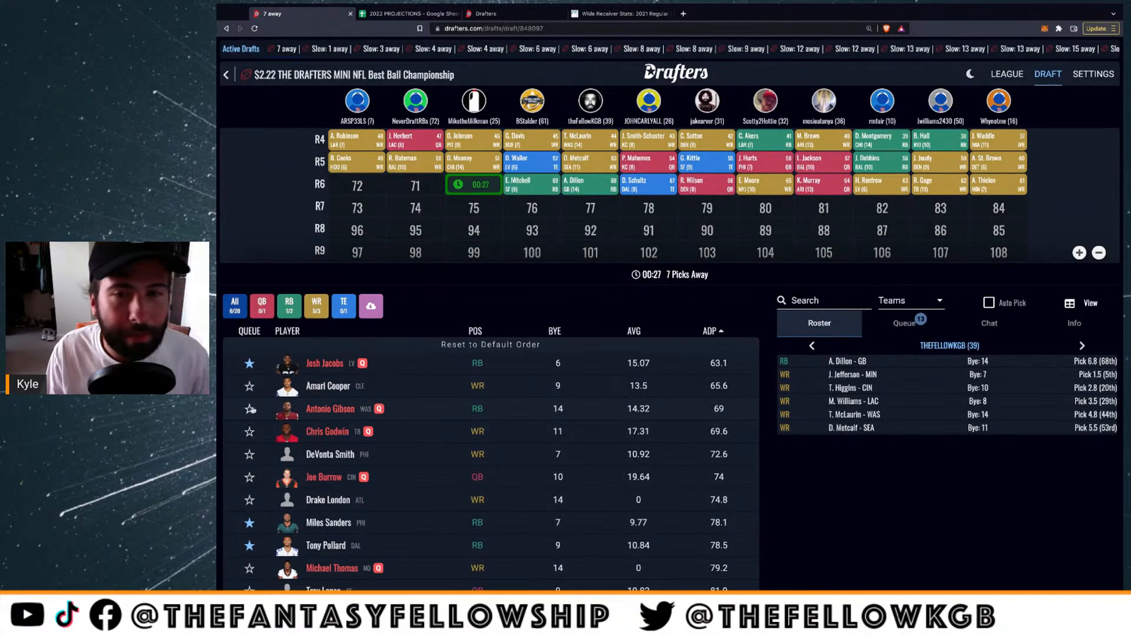
click(249, 409)
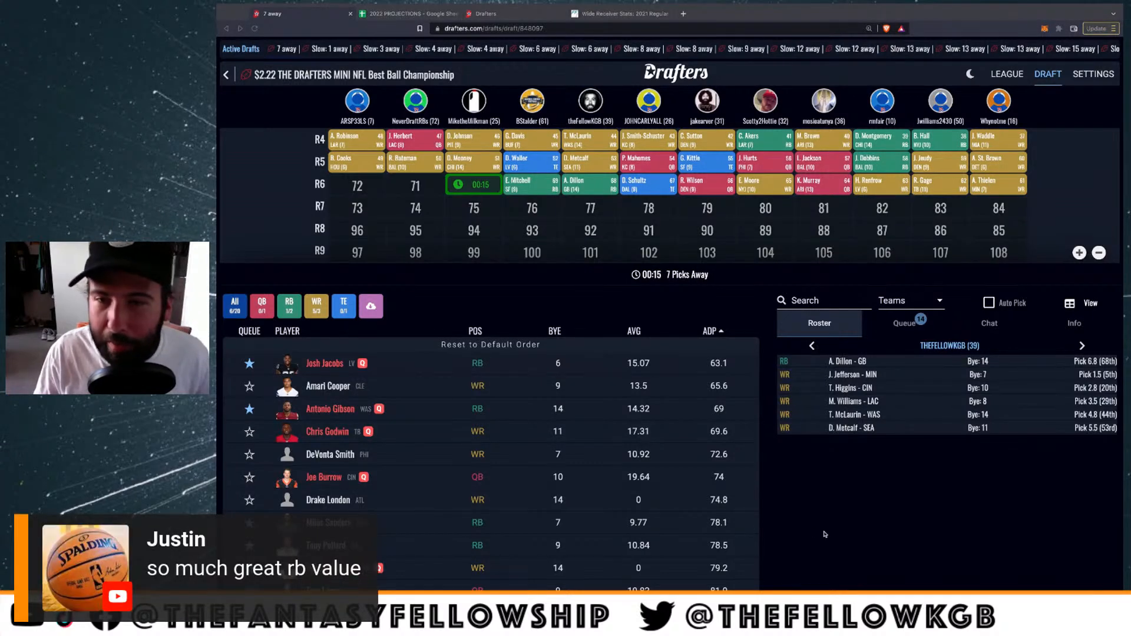
scroll(639, 222, up, 2)
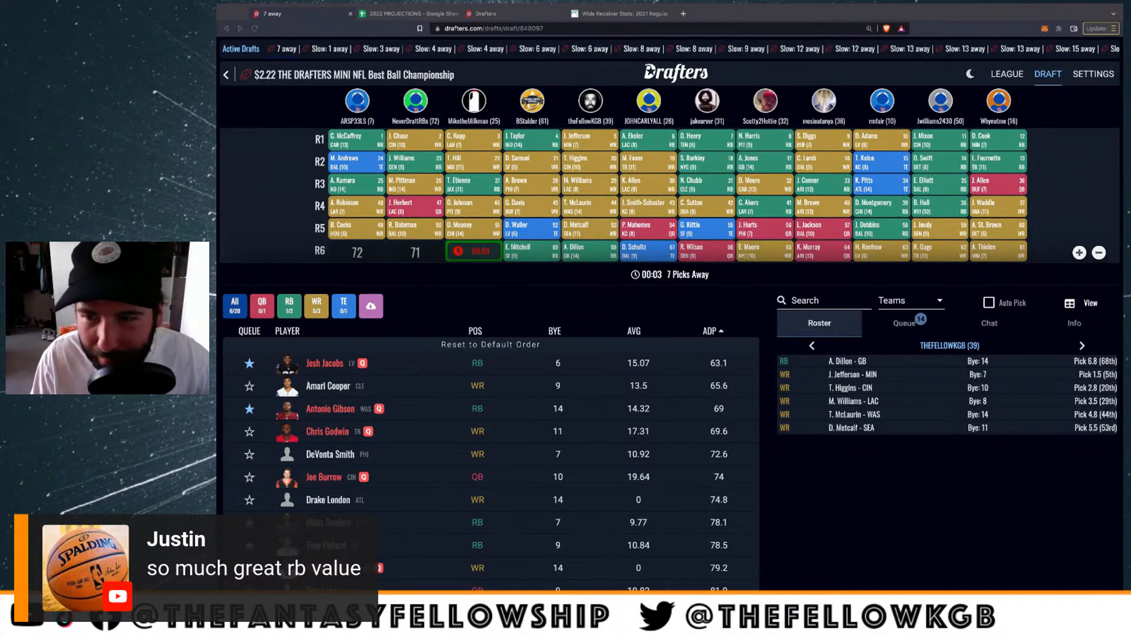
click(262, 307)
click(250, 364)
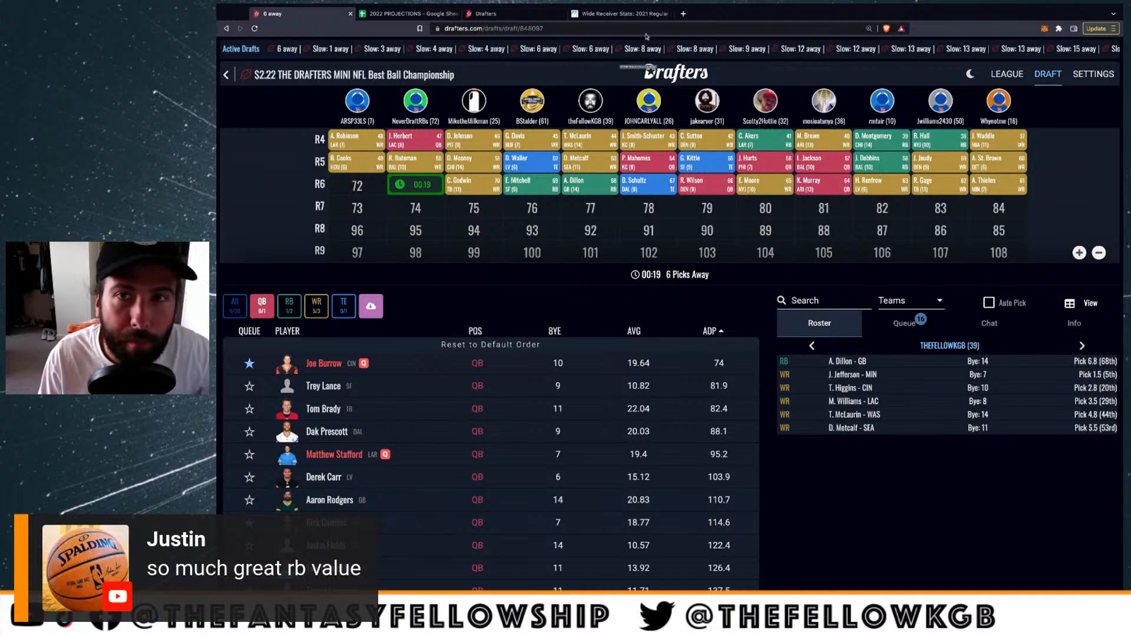
Switch to the FFToday stats page and examine quarterback stats under ESPN scoring for the 2021 and 2020 seasons
click(621, 13)
scroll(374, 144, up, 2)
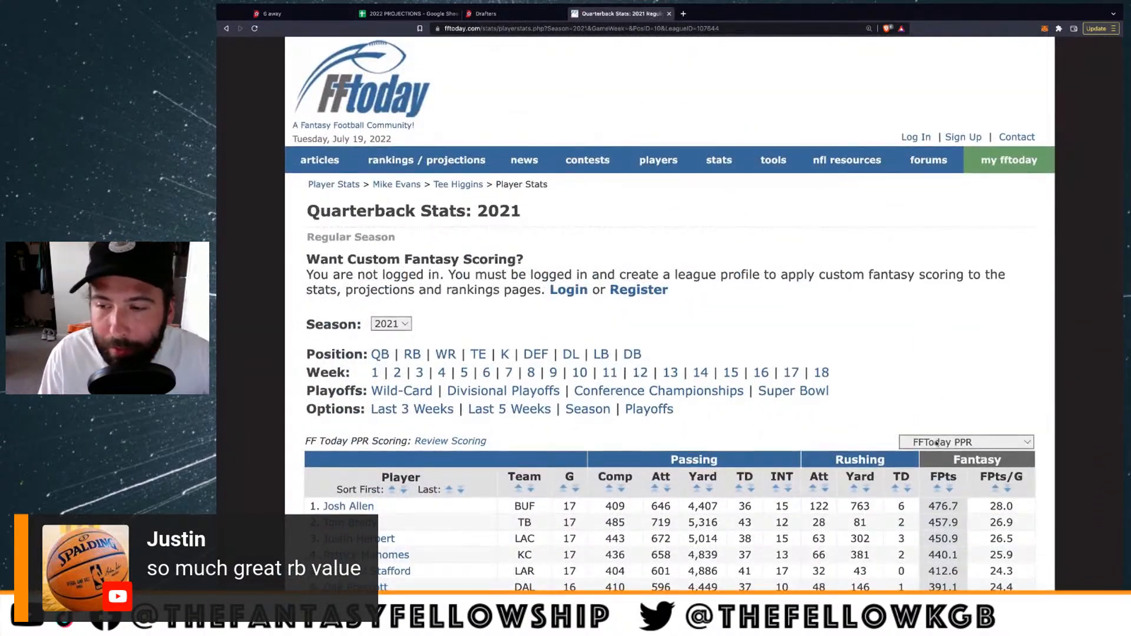
click(943, 470)
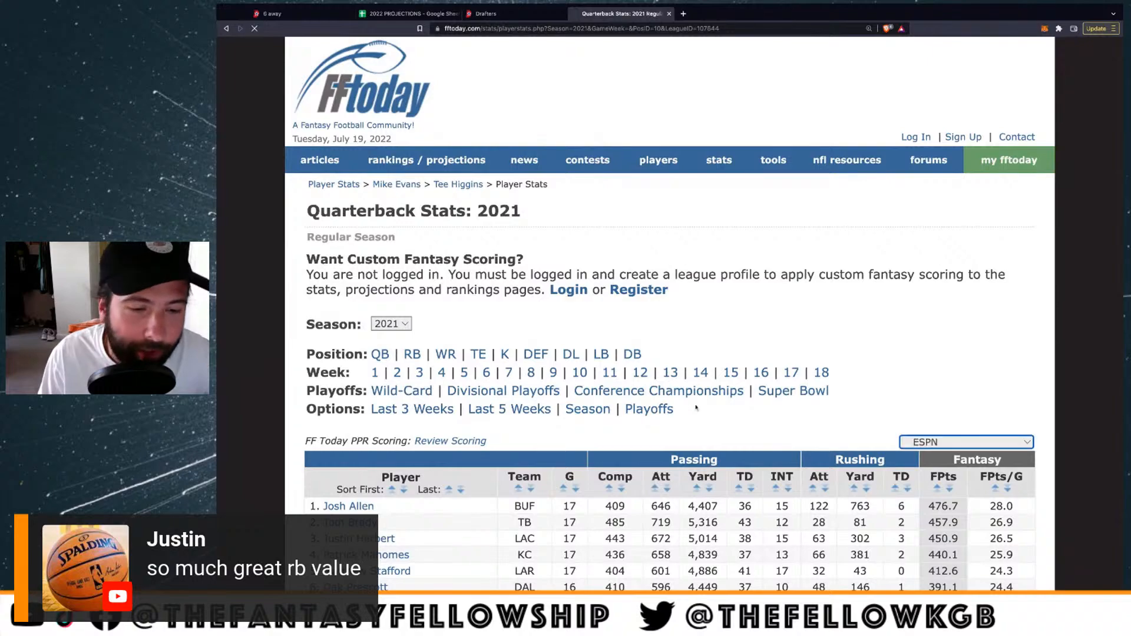
scroll(701, 405, down, 2)
scroll(701, 405, down, 3)
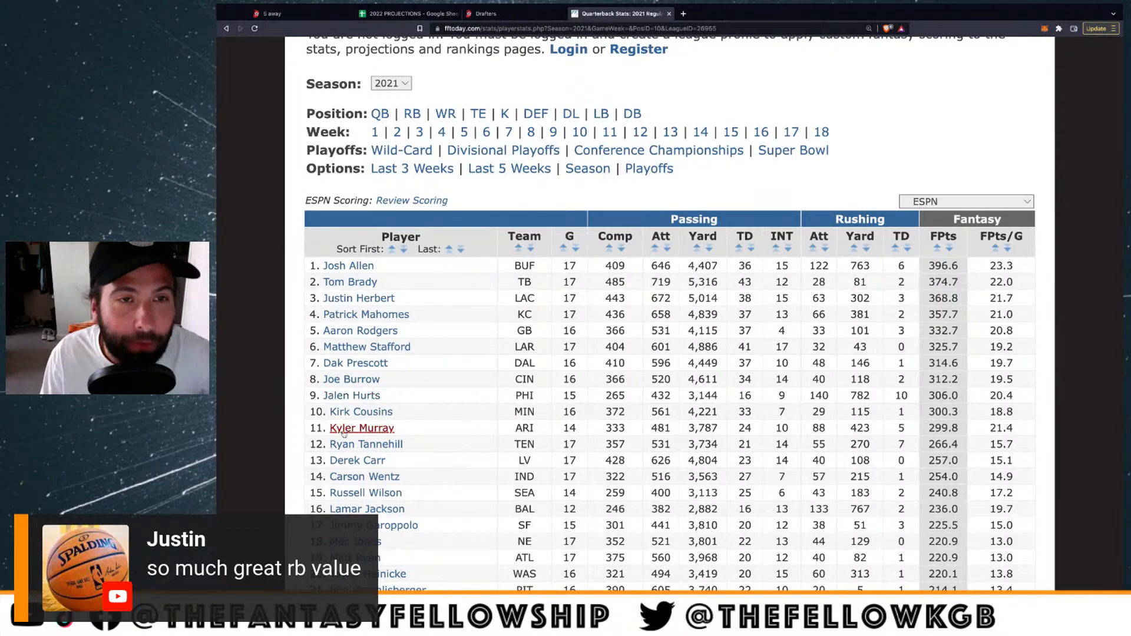
click(372, 419)
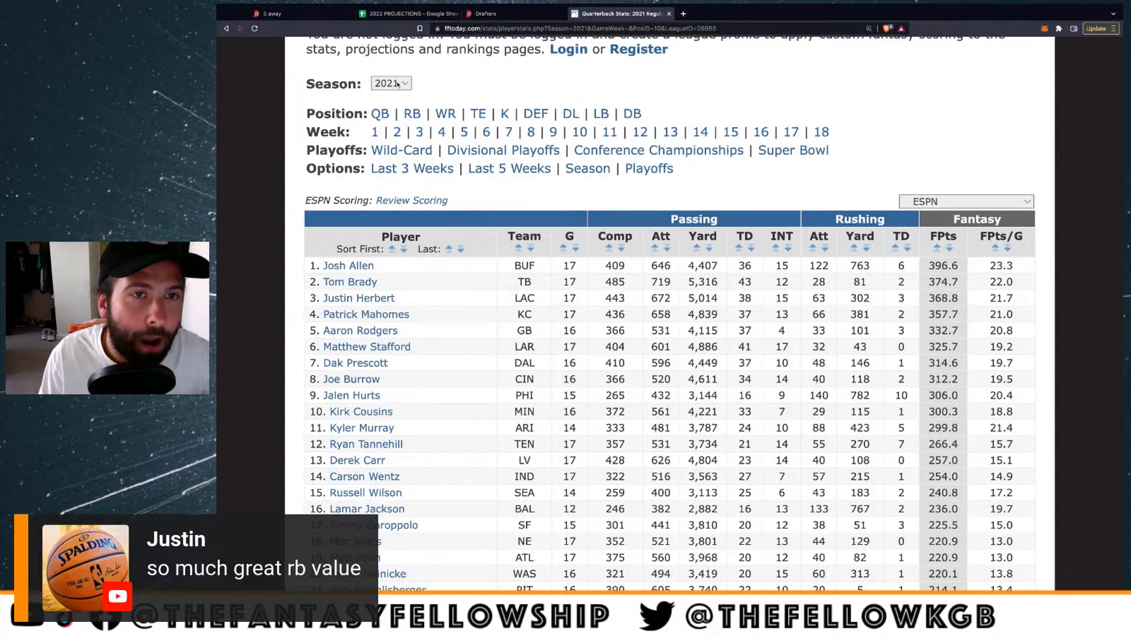
click(398, 84)
scroll(352, 504, down, 5)
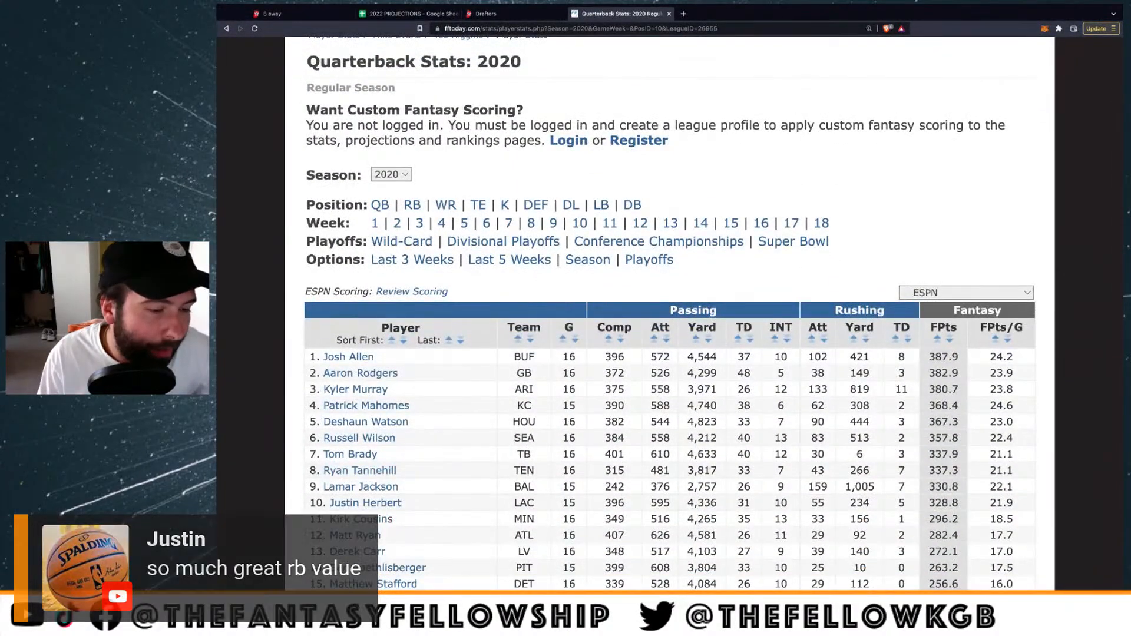
Return to the Drafters draft, check the available quarterbacks, and draft Josh Jacobs from the full player list in round seven
click(282, 14)
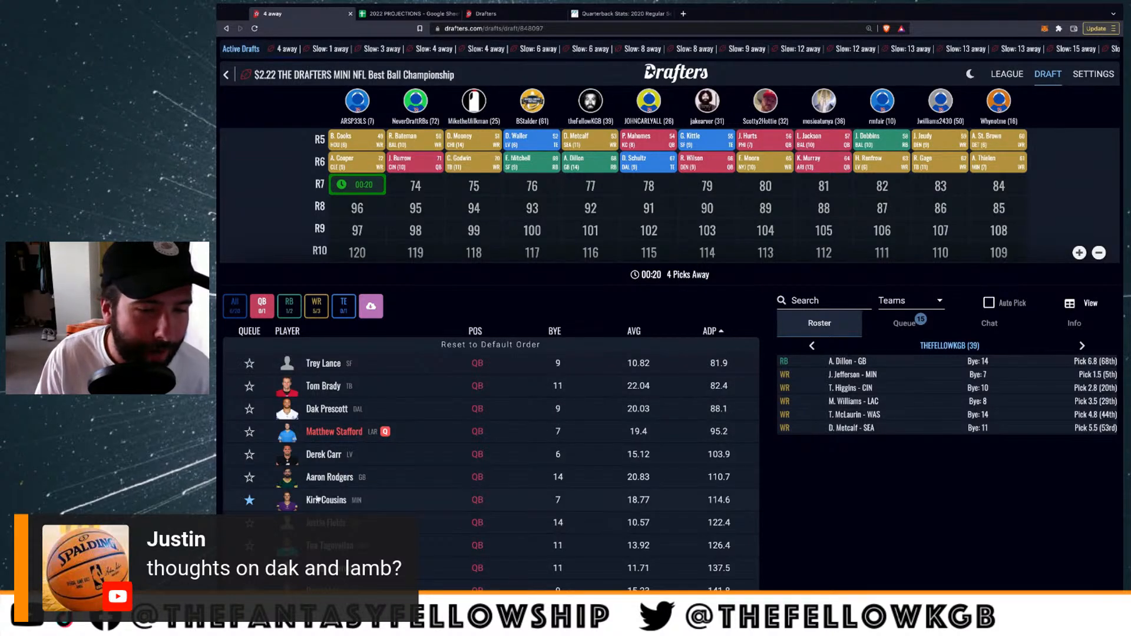
scroll(318, 500, down, 3)
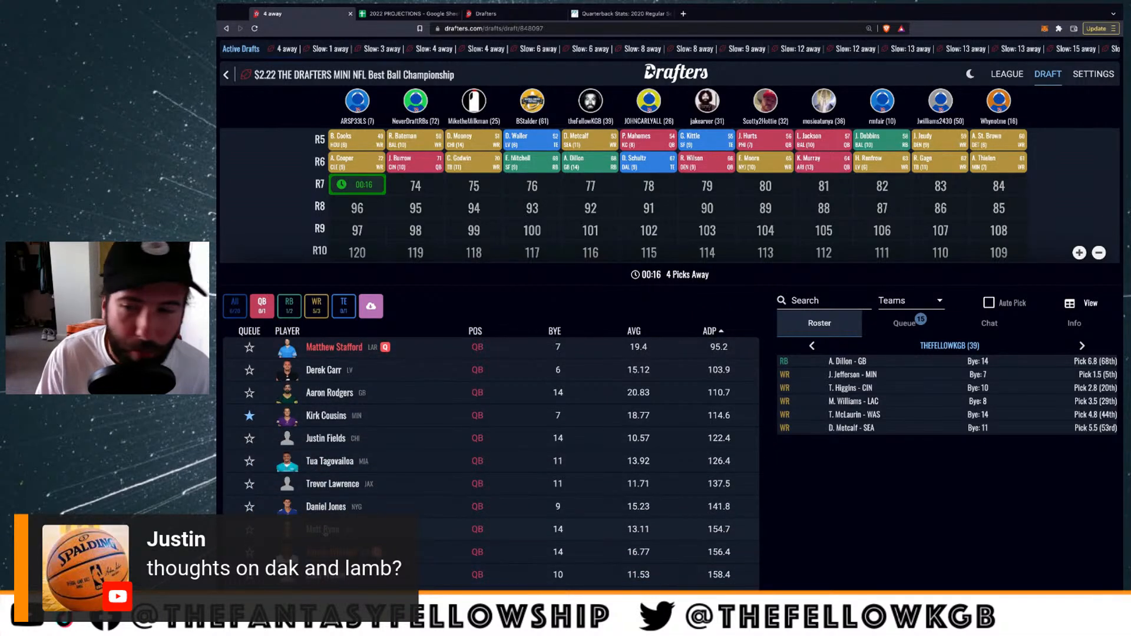
scroll(329, 511, up, 3)
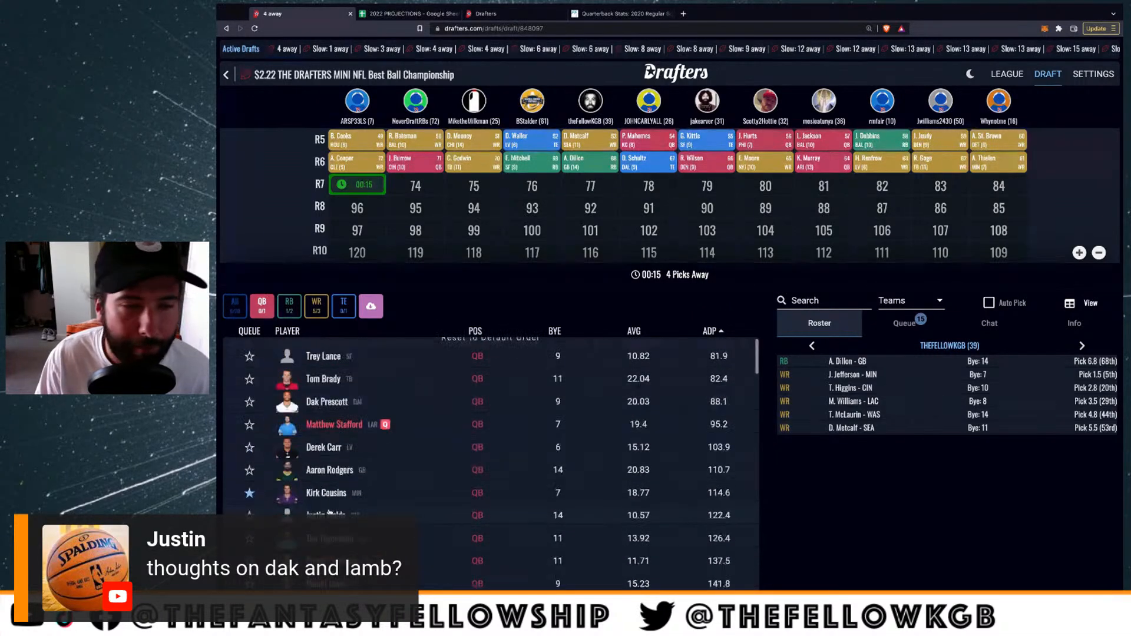
click(235, 306)
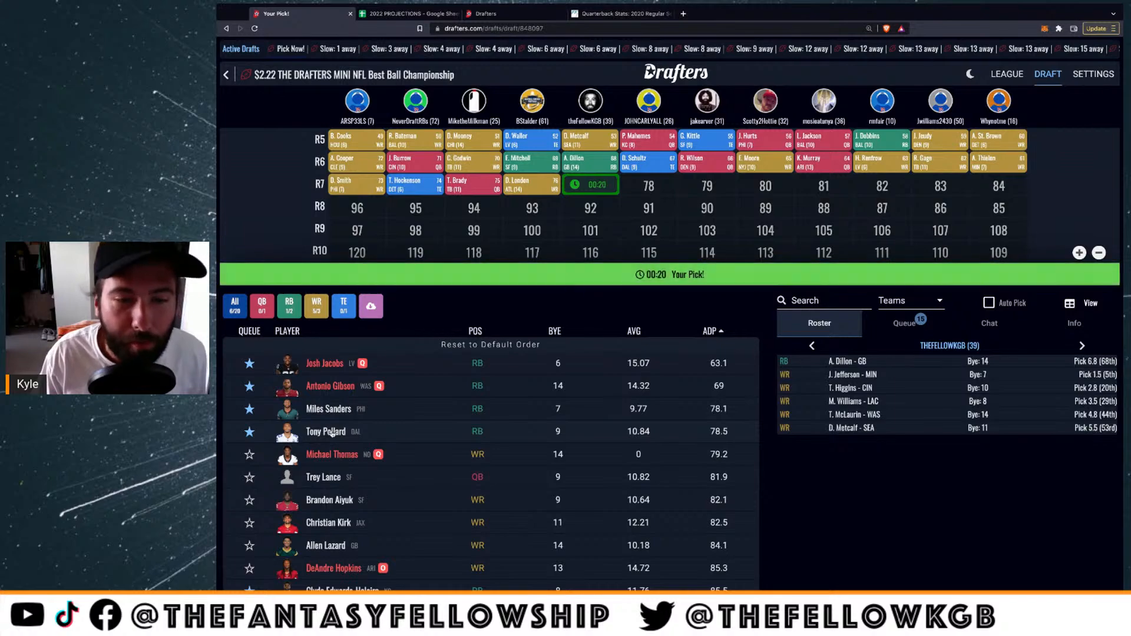
click(321, 362)
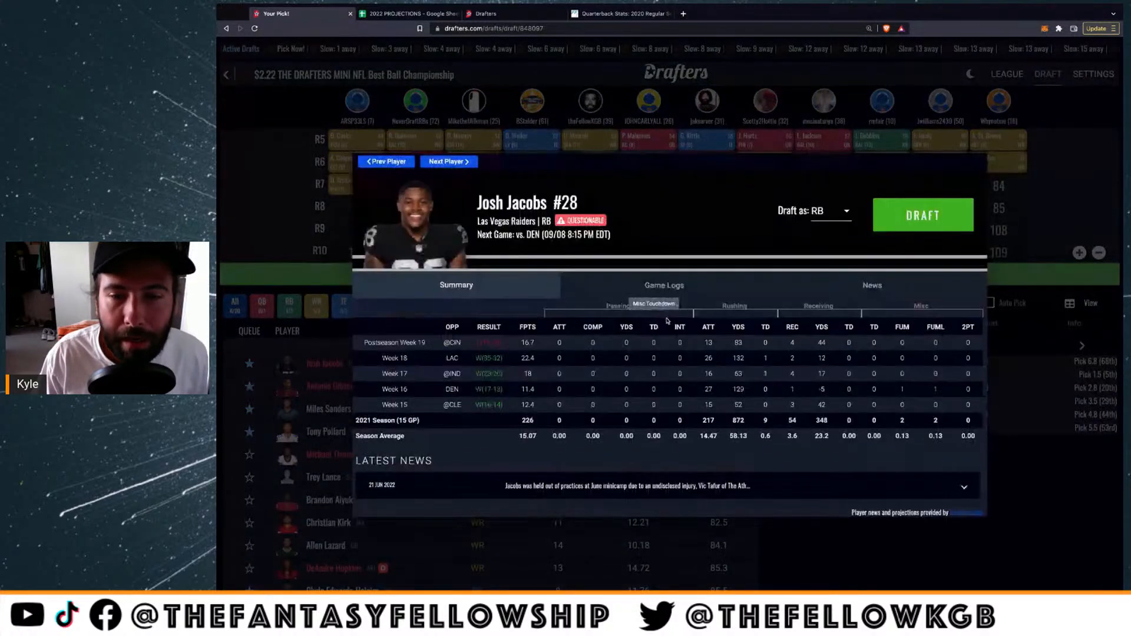
click(900, 222)
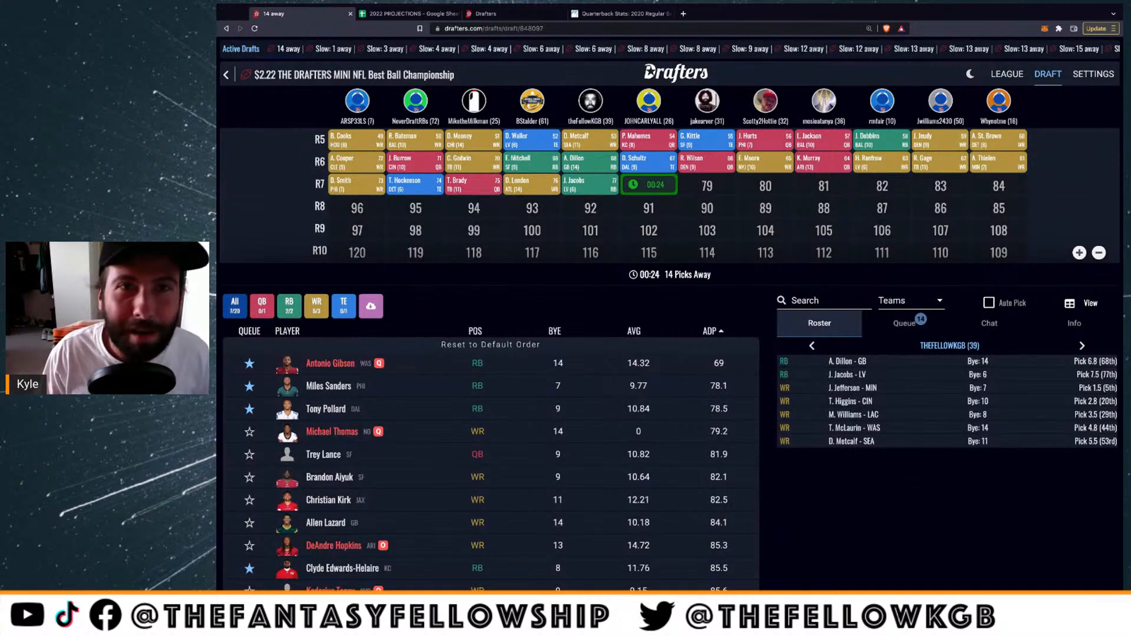
Switch to the 2022 PROJECTIONS spreadsheet and fill the Josh Jacobs and AJ Dillon name cells light green
click(409, 14)
scroll(386, 439, down, 2)
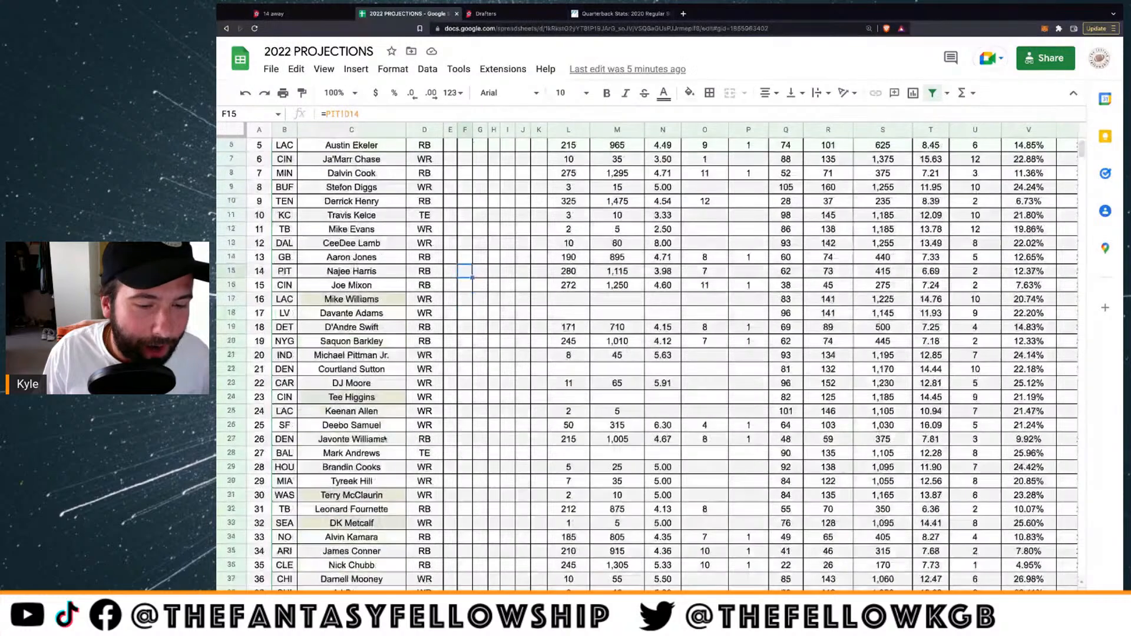
scroll(385, 439, down, 5)
scroll(363, 472, down, 2)
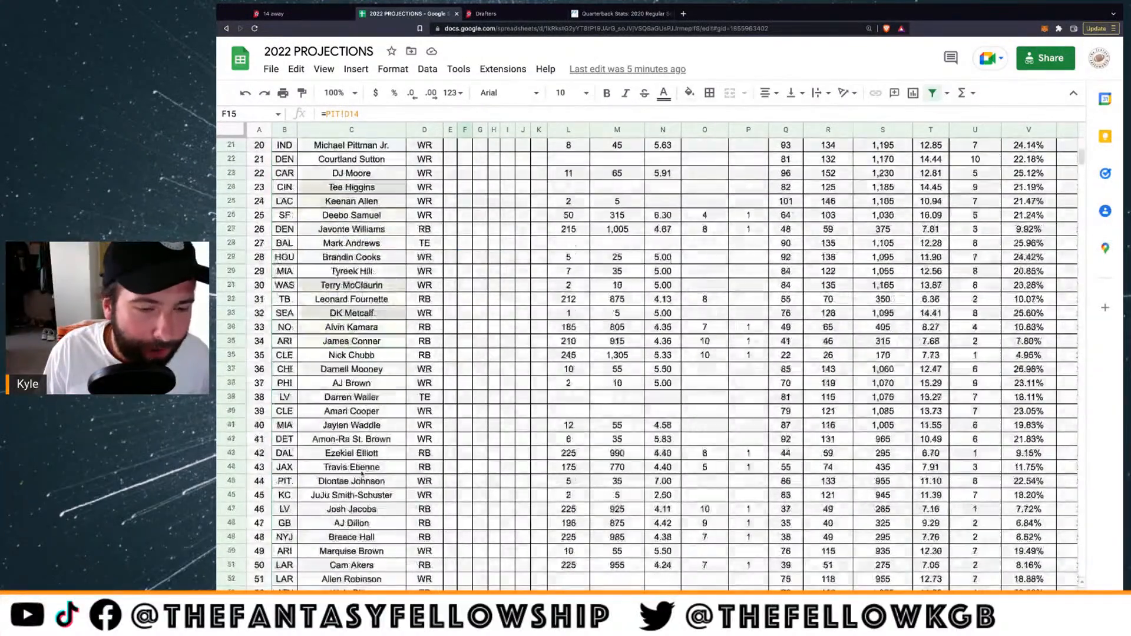
click(350, 523)
key(shift+Up)
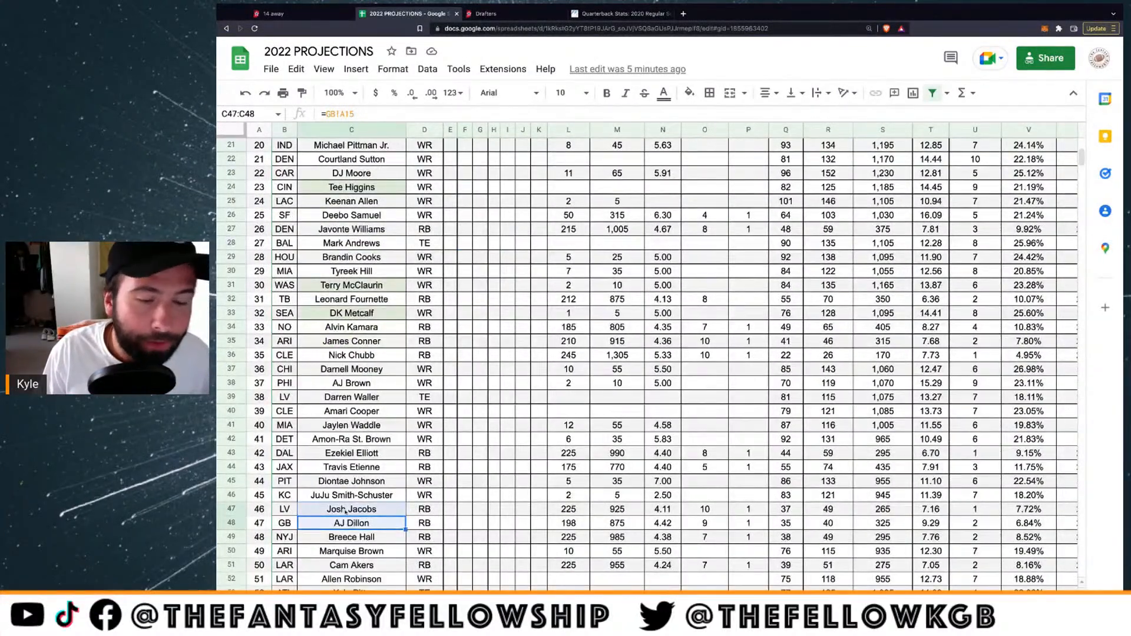
click(690, 95)
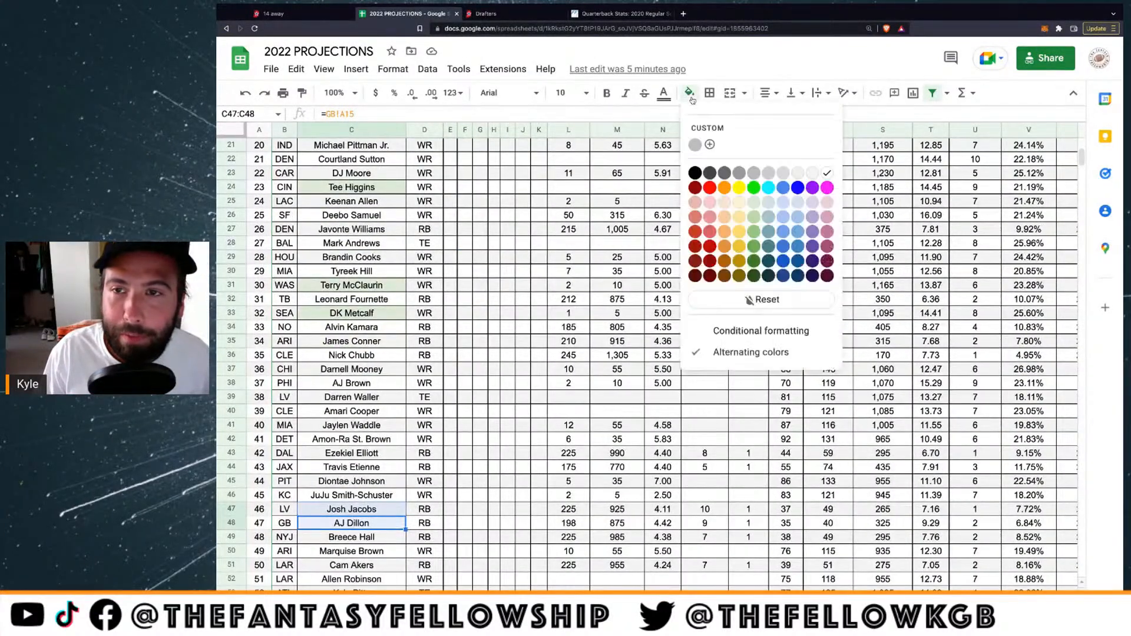
click(754, 202)
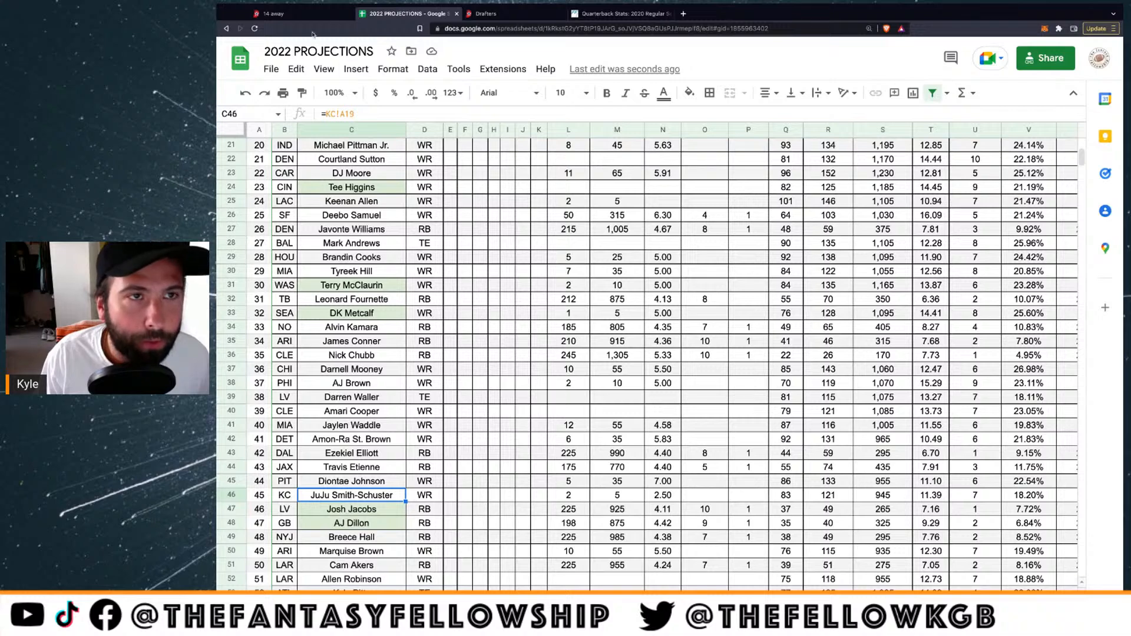
Return to the Drafters draft, queue Allen Lazard, and review the available quarterbacks and running backs
click(275, 14)
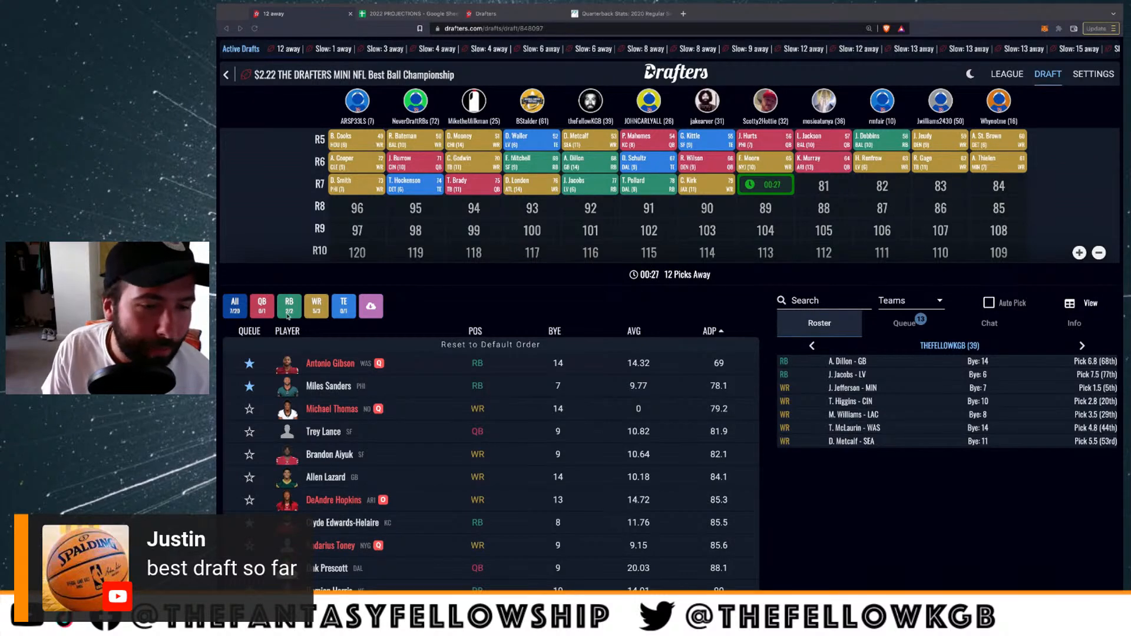
click(250, 477)
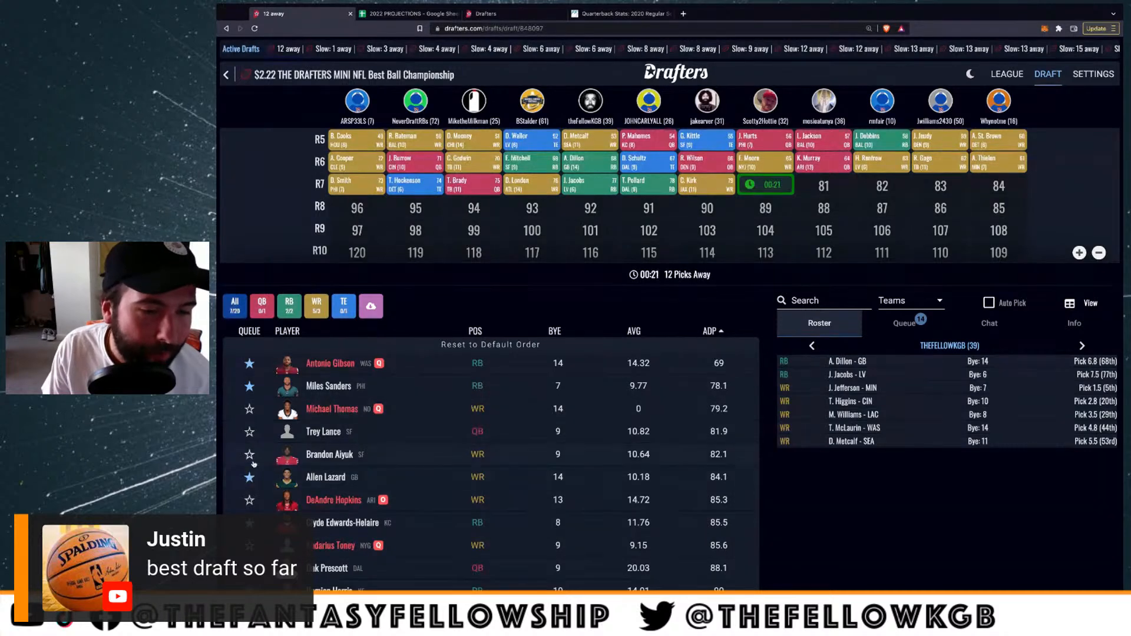
scroll(252, 461, down, 1)
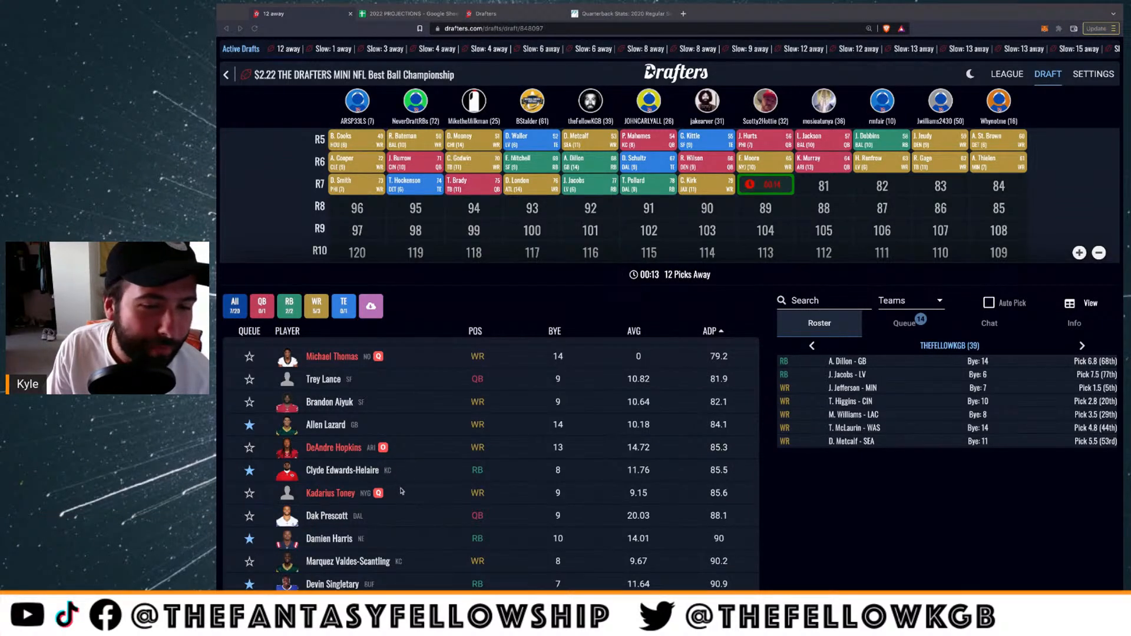
click(262, 305)
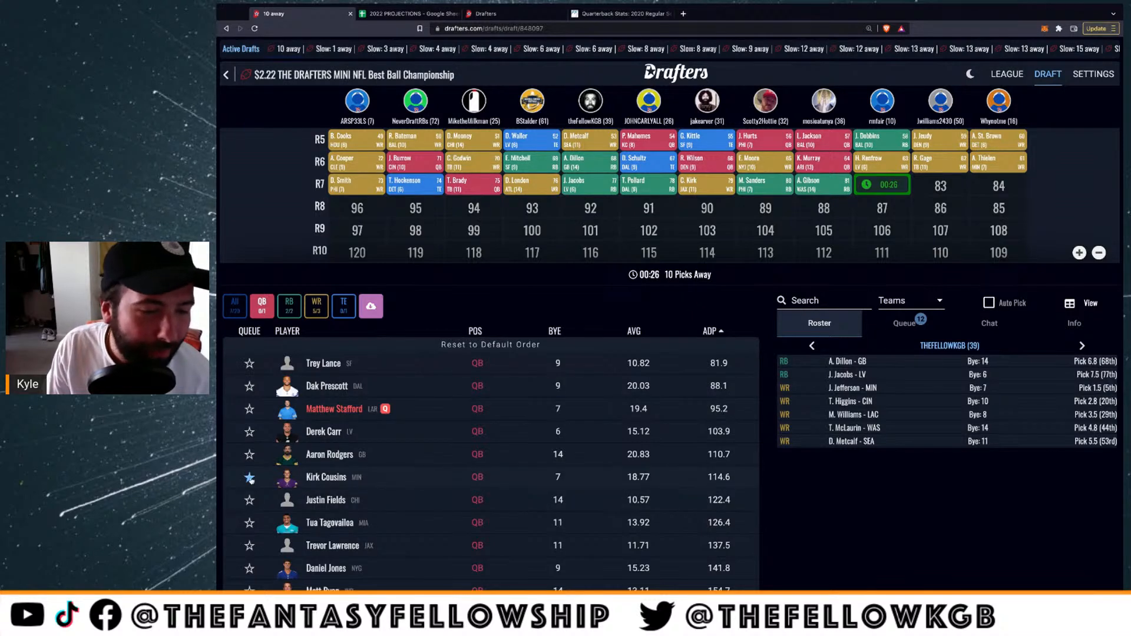
click(289, 305)
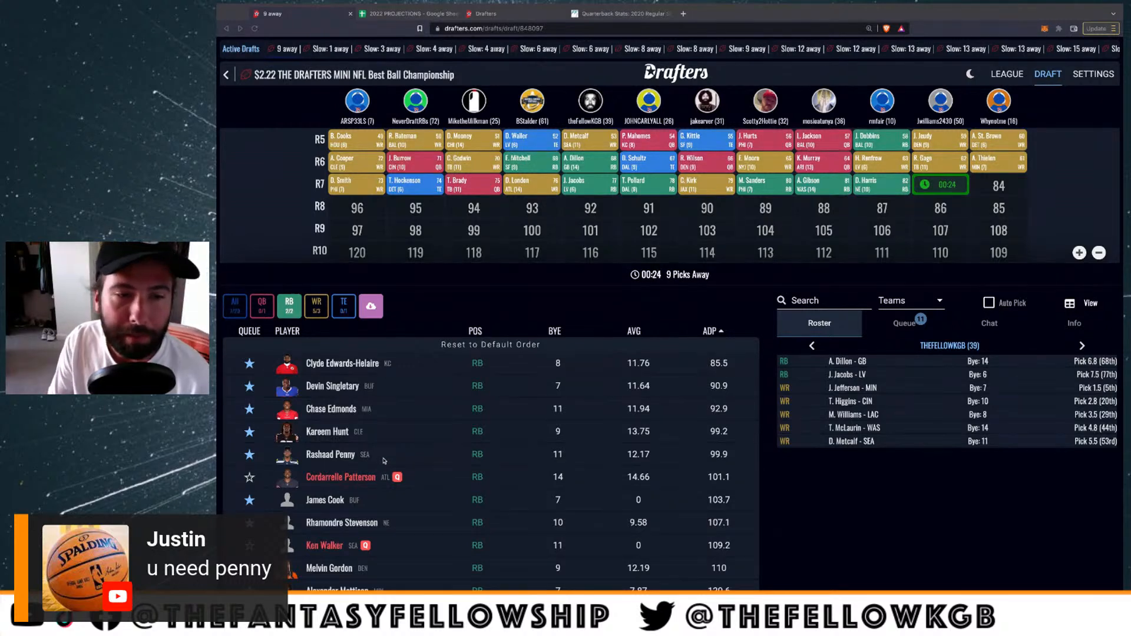
Filter the player list to TE and queue Pat Freiermuth and Cole Kmet
click(344, 306)
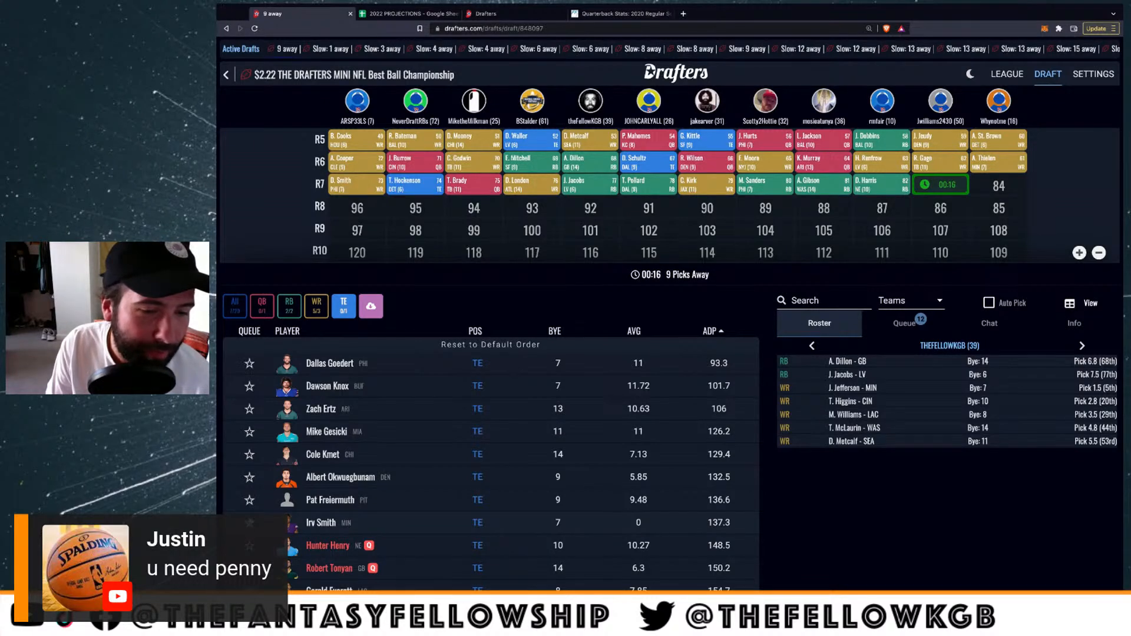
click(249, 501)
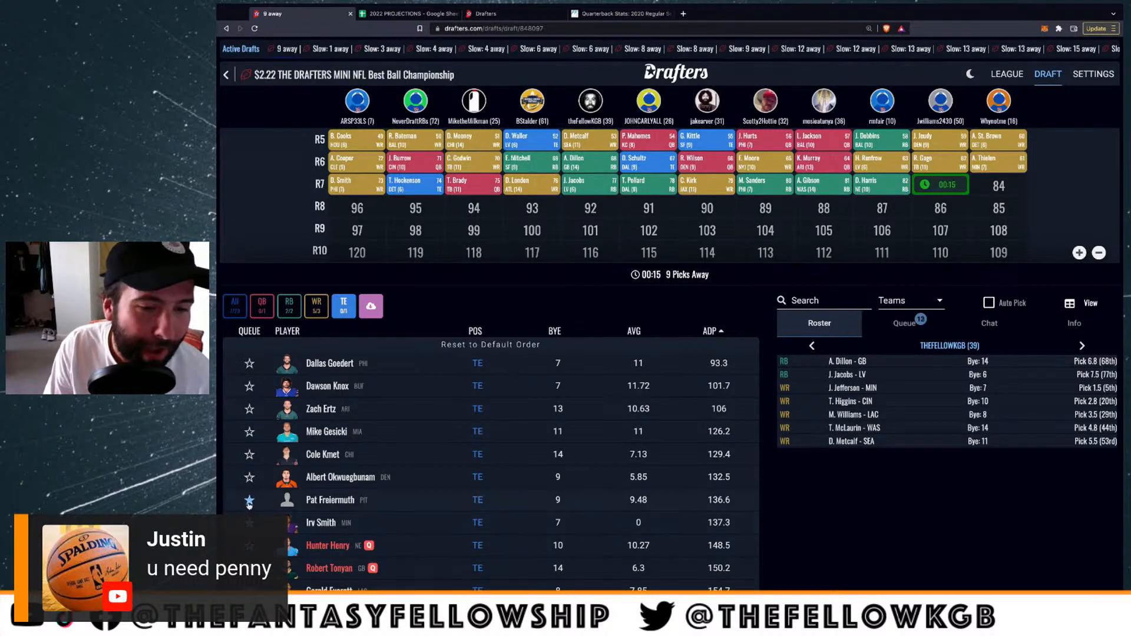
click(250, 455)
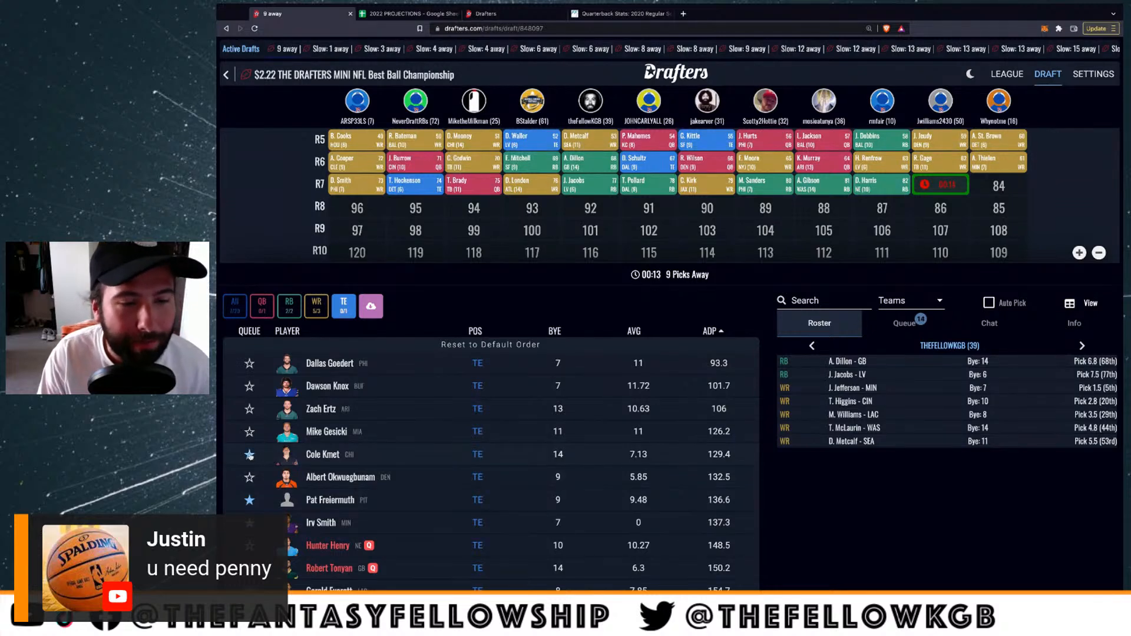
Queue tight end Zach Ertz and draft running back Devin Singletary with the round eight pick
click(250, 409)
click(234, 306)
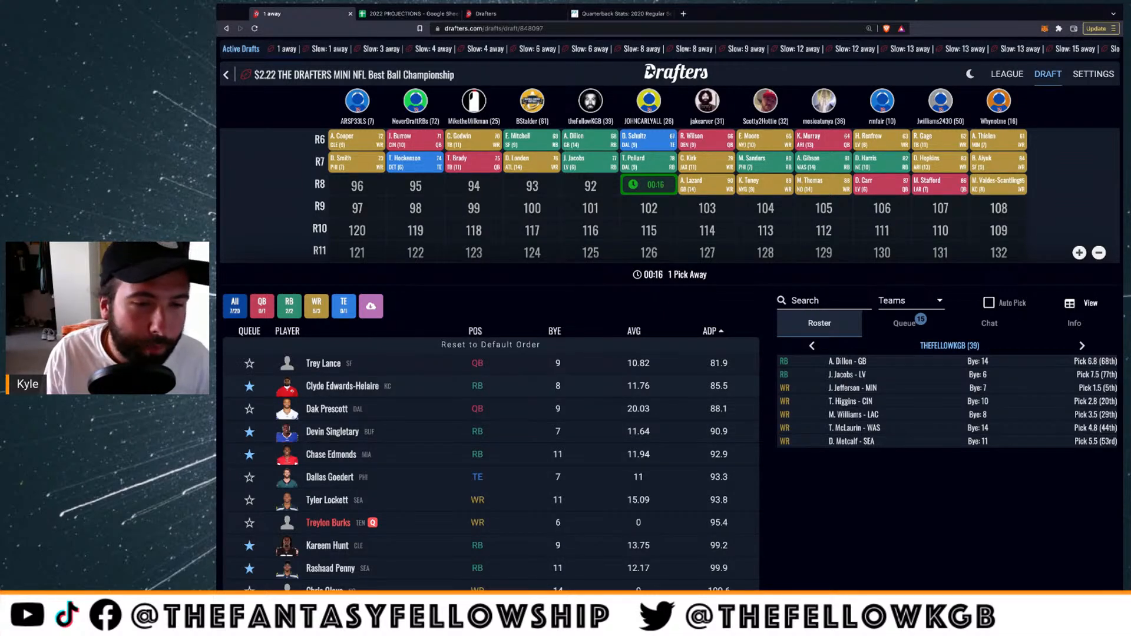
click(289, 305)
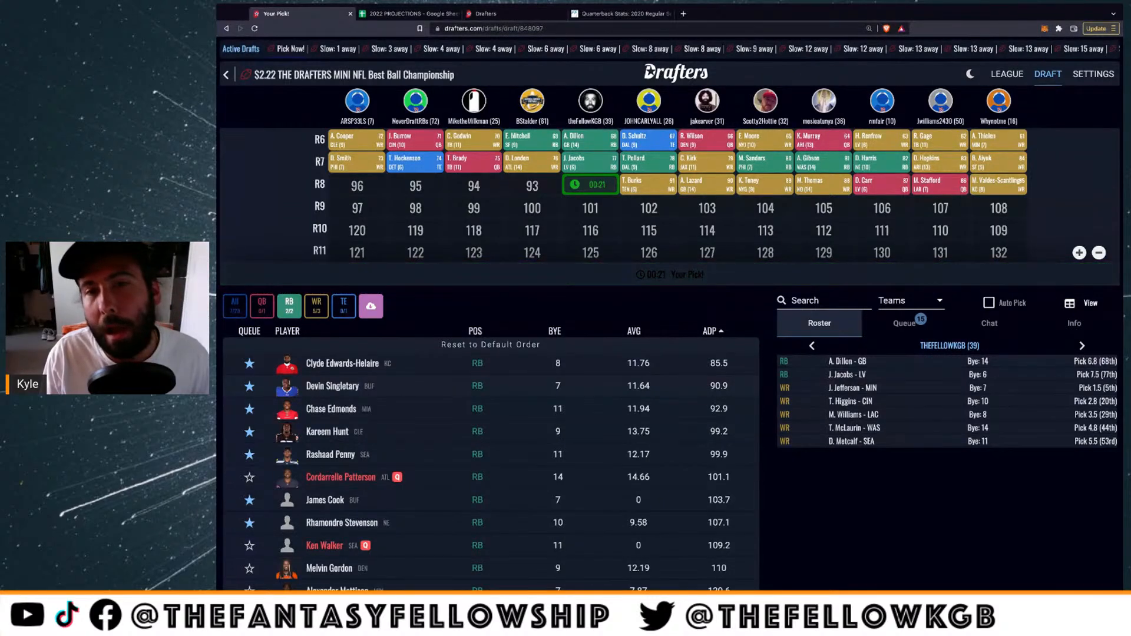
click(334, 386)
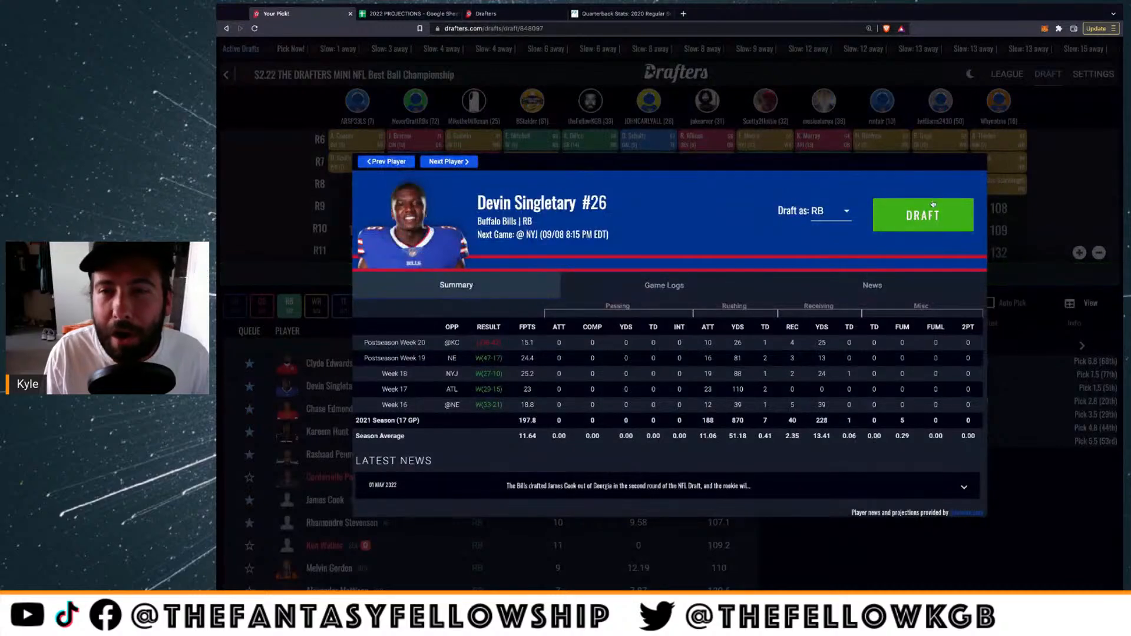
click(914, 215)
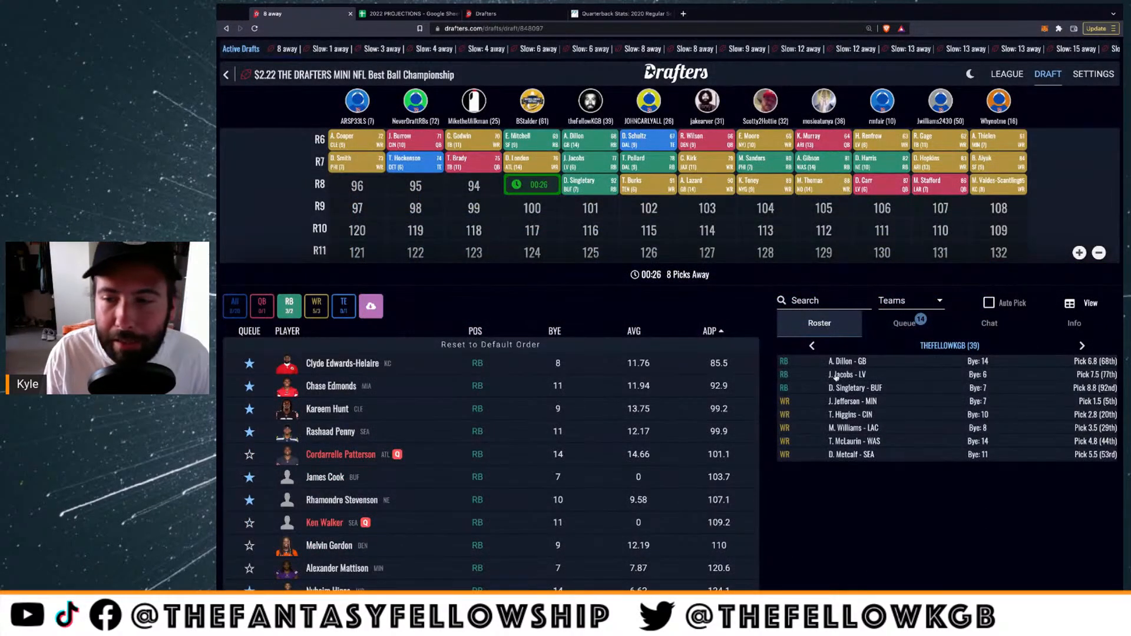
Switch to the FFToday stats page and review the 2021 running back stats with FFToday PPR scoring
click(621, 13)
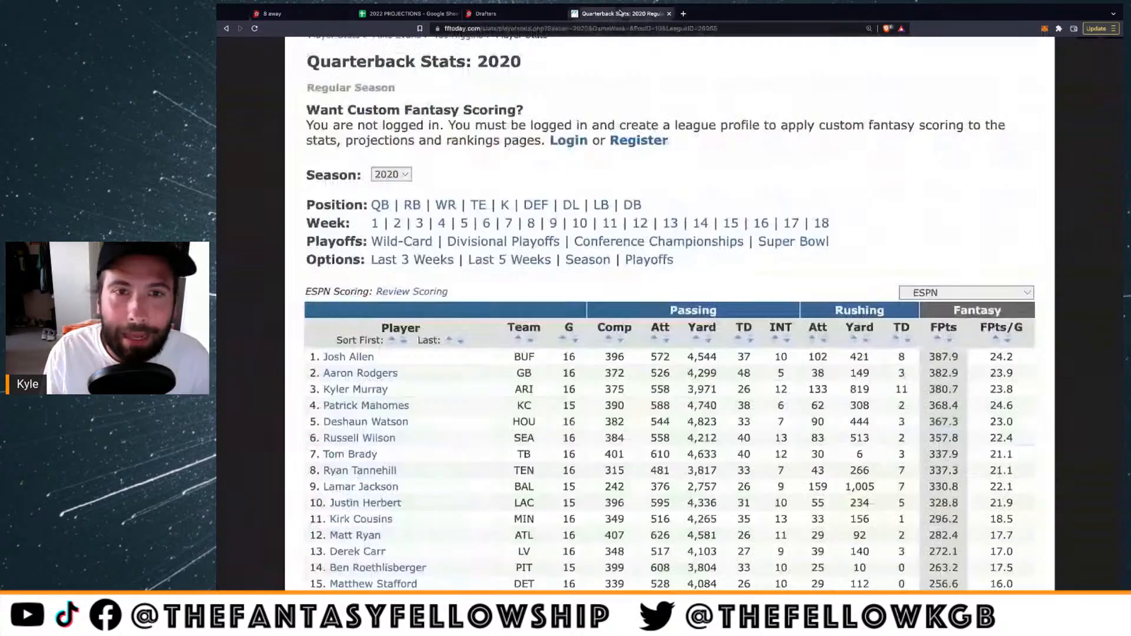
click(412, 204)
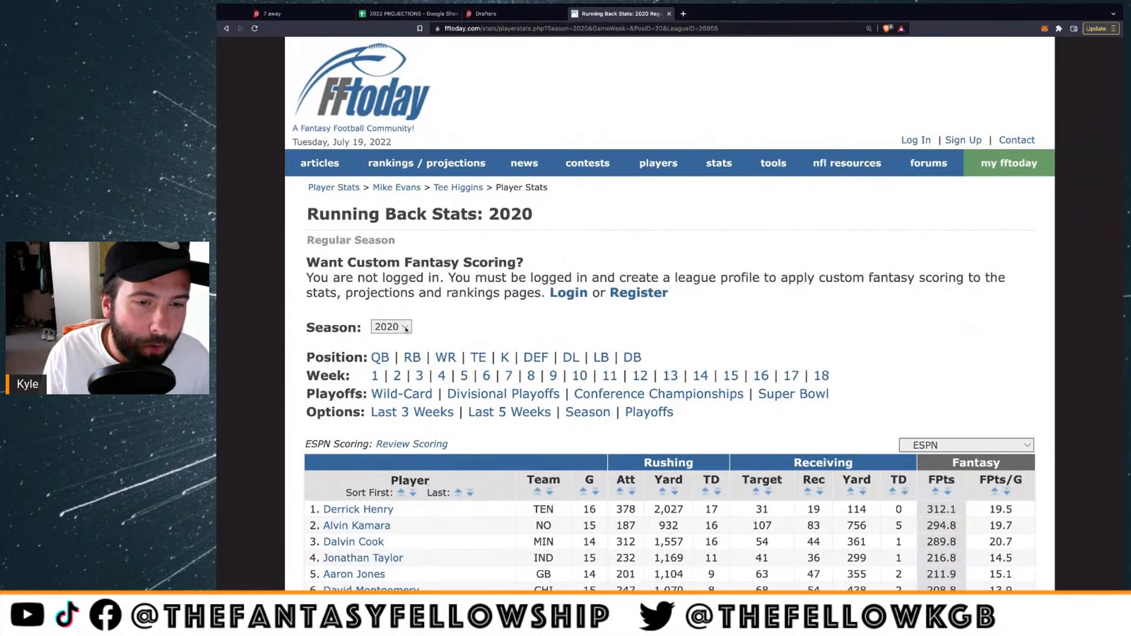
click(405, 328)
scroll(942, 236, down, 5)
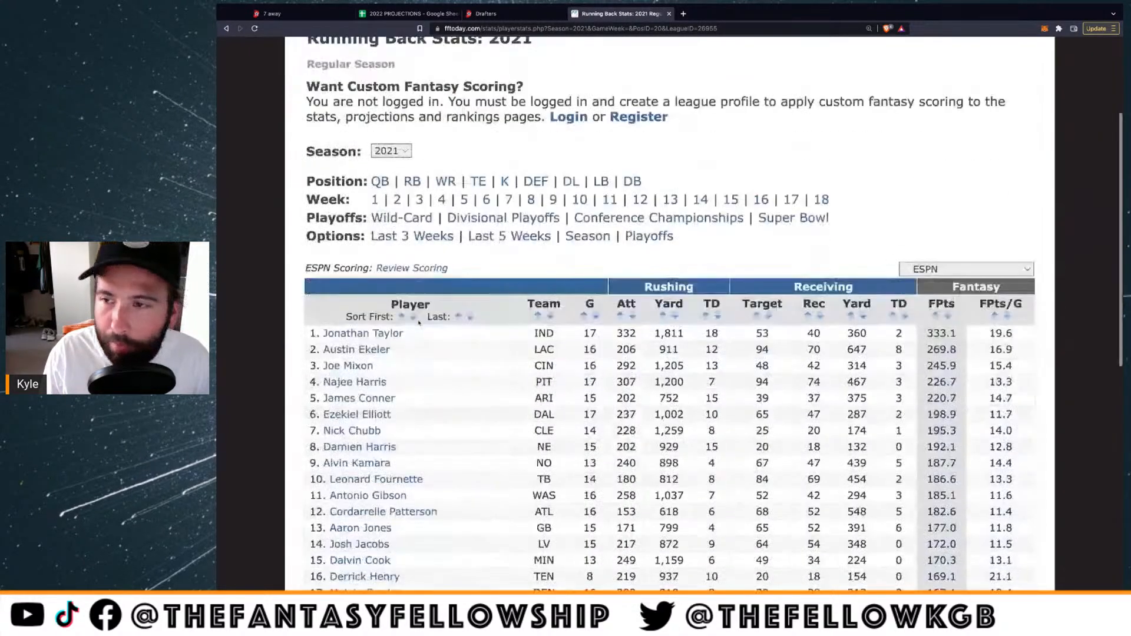
click(942, 236)
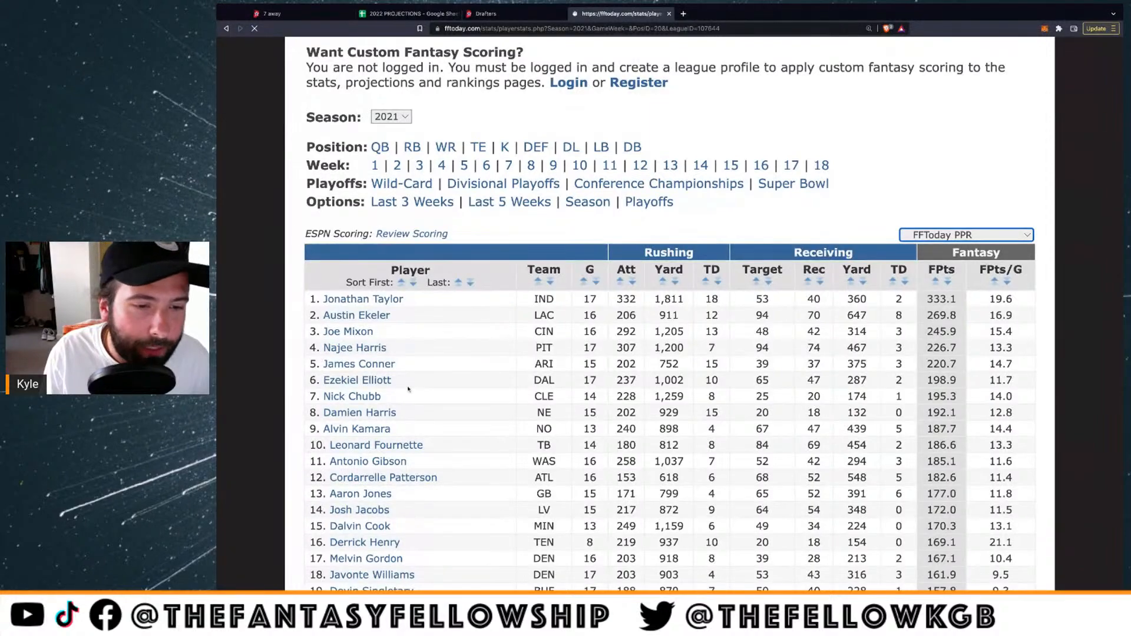
scroll(389, 388, down, 6)
scroll(389, 388, up, 1)
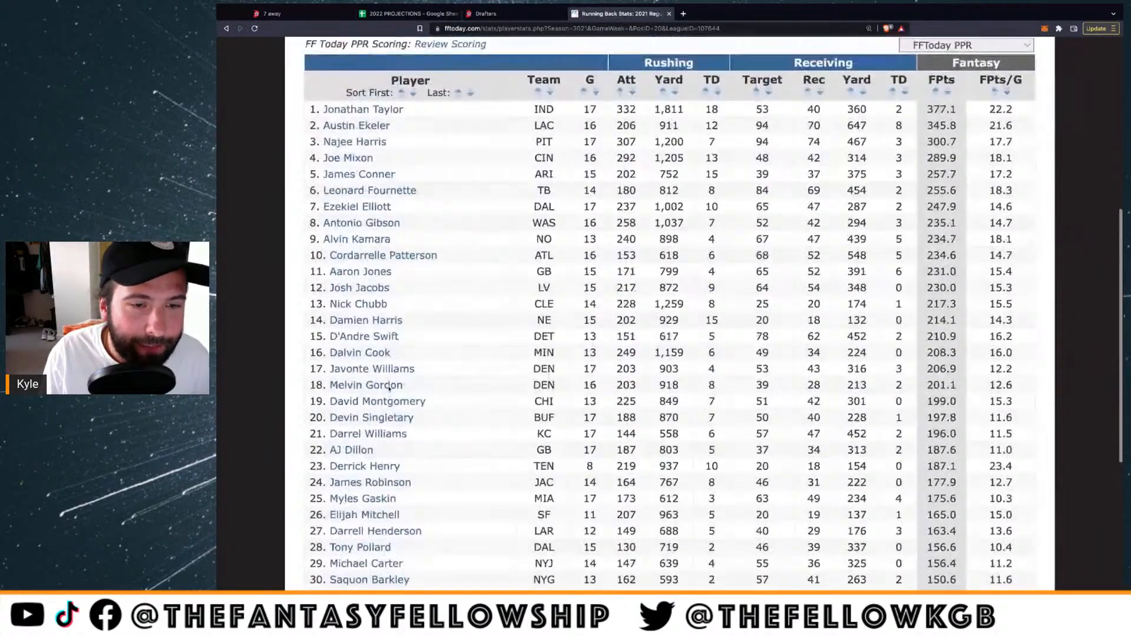
Open Devin Singletary's FFToday player page and examine his season stats and 2021 gamelog
click(366, 417)
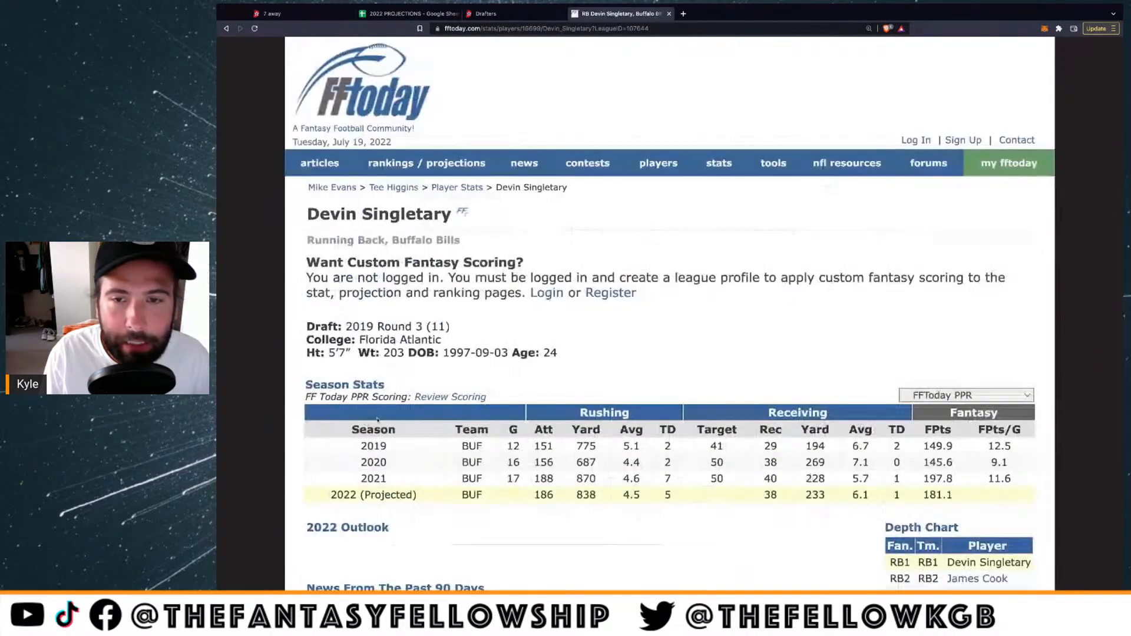
scroll(553, 421, down, 3)
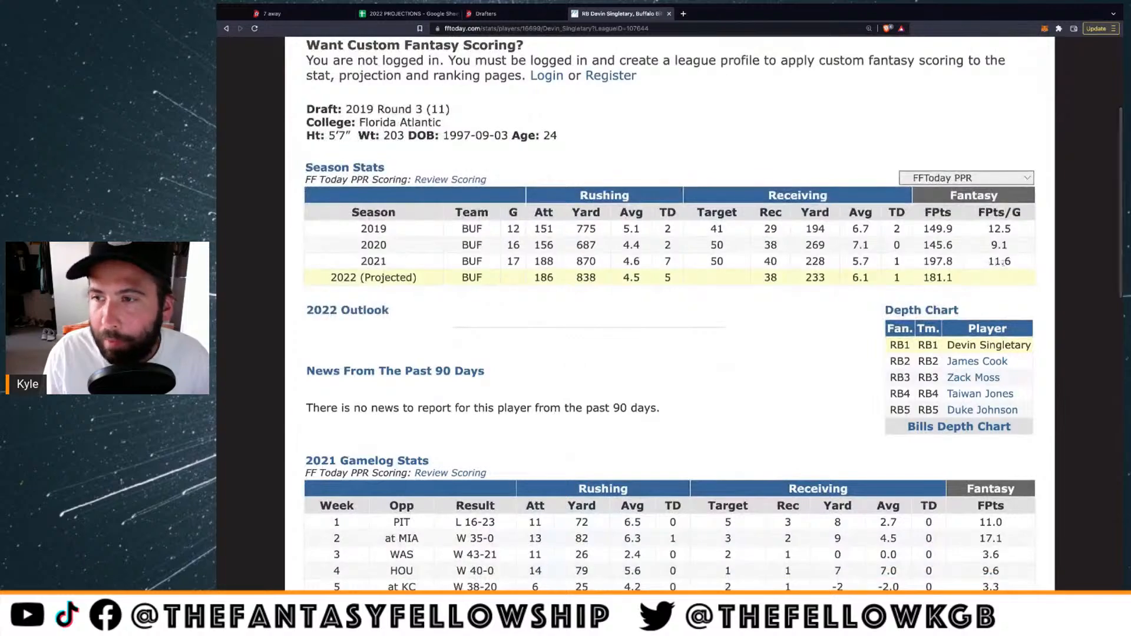
scroll(806, 293, down, 5)
scroll(807, 292, down, 2)
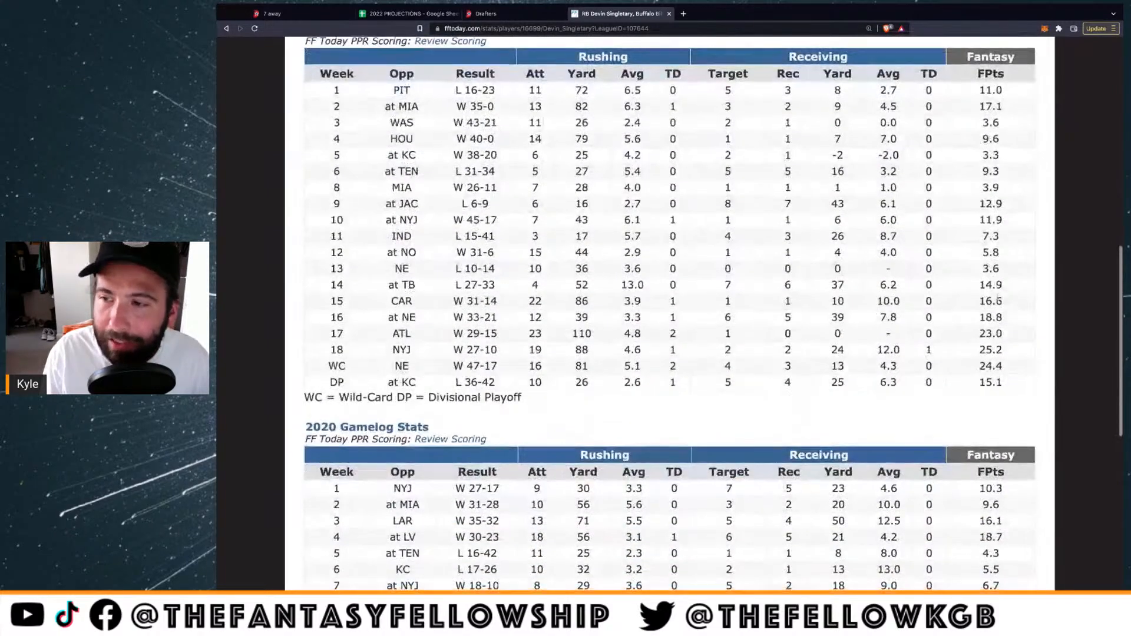
ctrl+scroll(994, 296, up, 1)
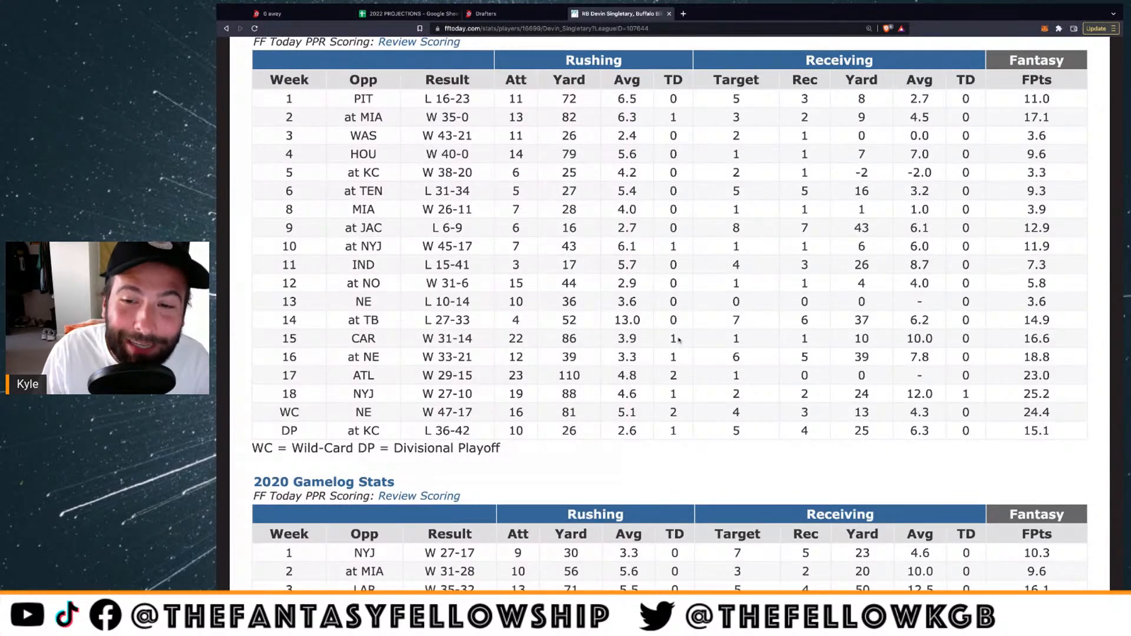
scroll(673, 429, up, 2)
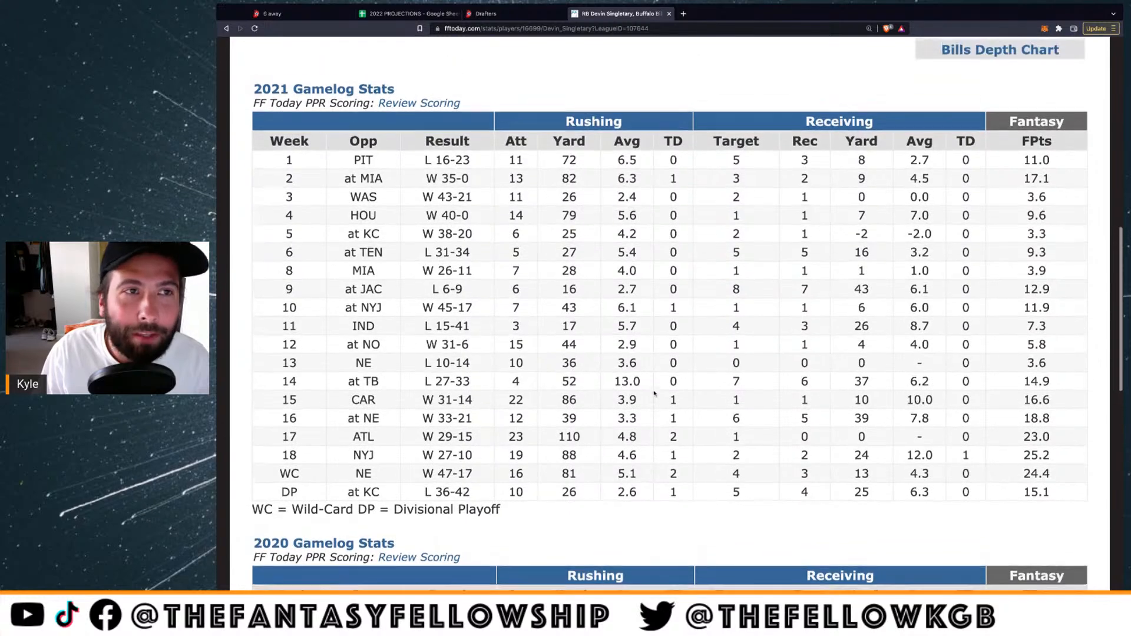
Return to the Drafters draft and review the available tight ends, the full player list and the running backs
click(287, 16)
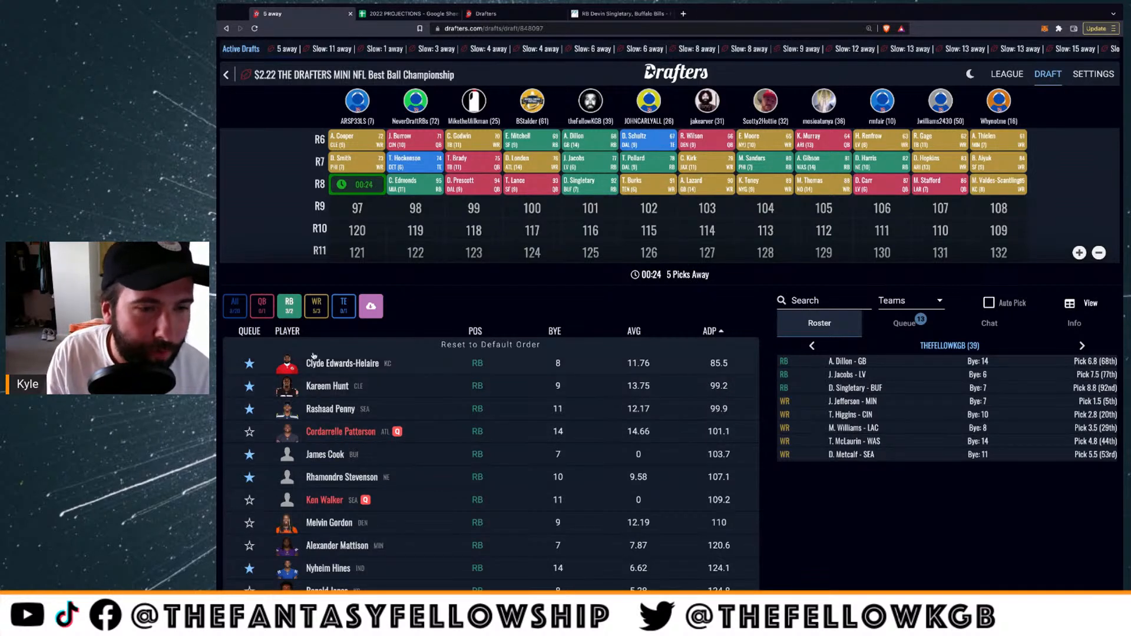
click(347, 310)
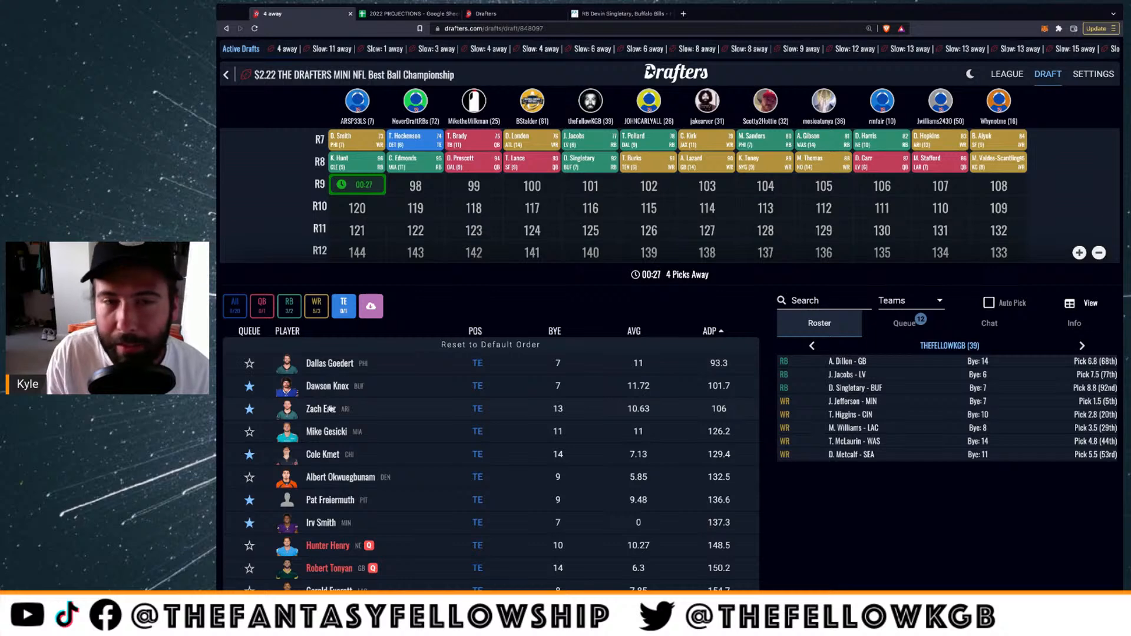
click(234, 307)
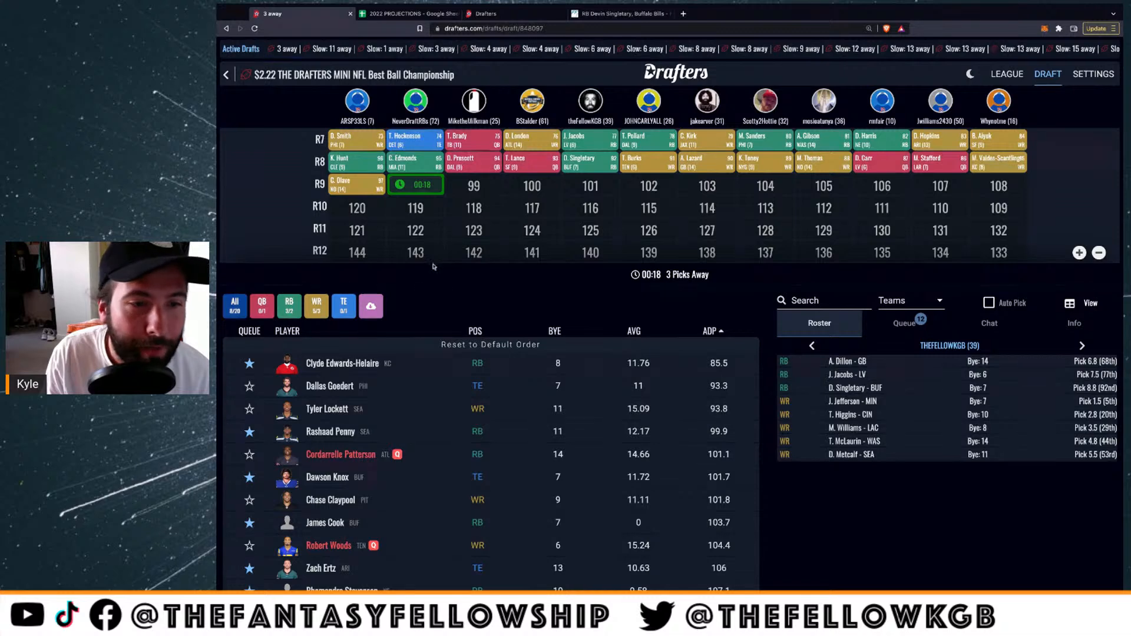
click(289, 305)
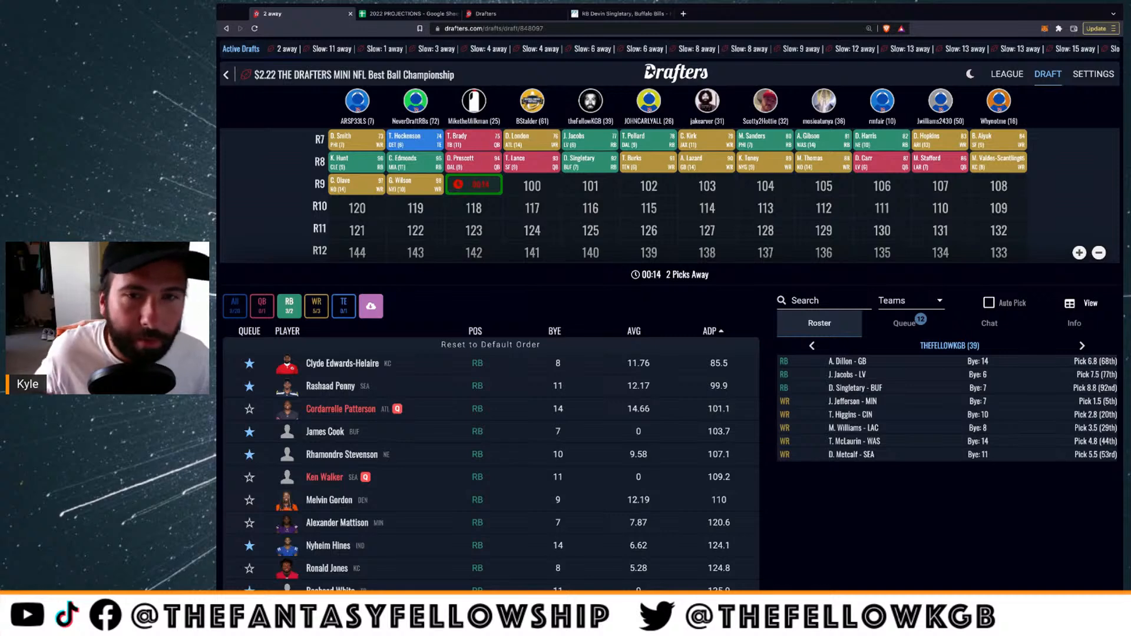
Check Clyde Edwards-Helaire's game logs, and draft running back James Cook with the round nine pick
click(322, 365)
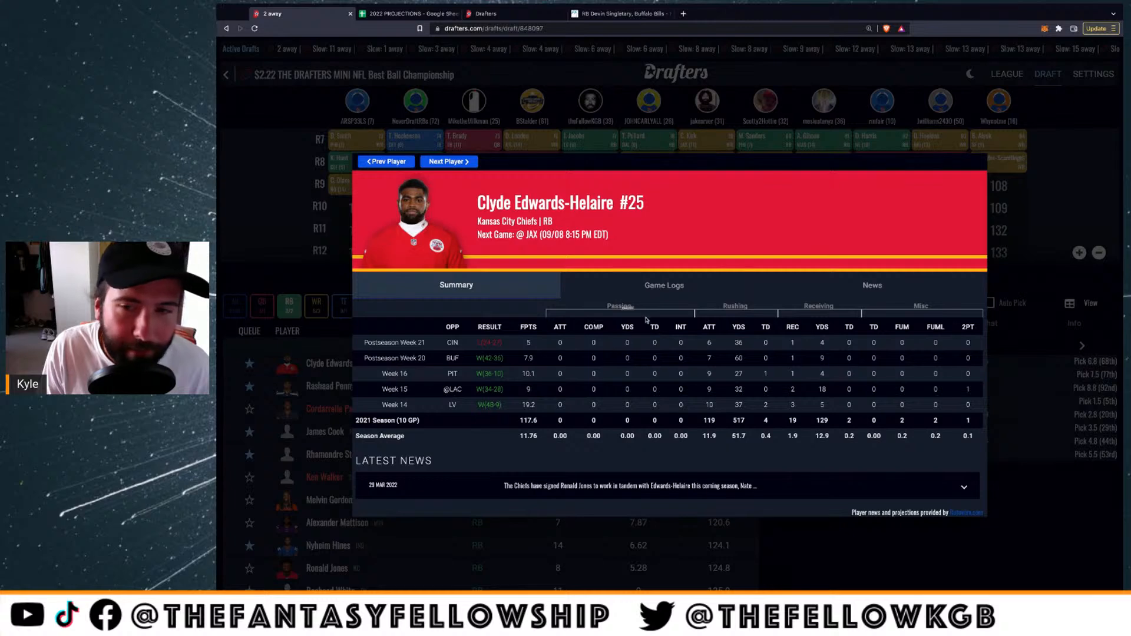
click(655, 287)
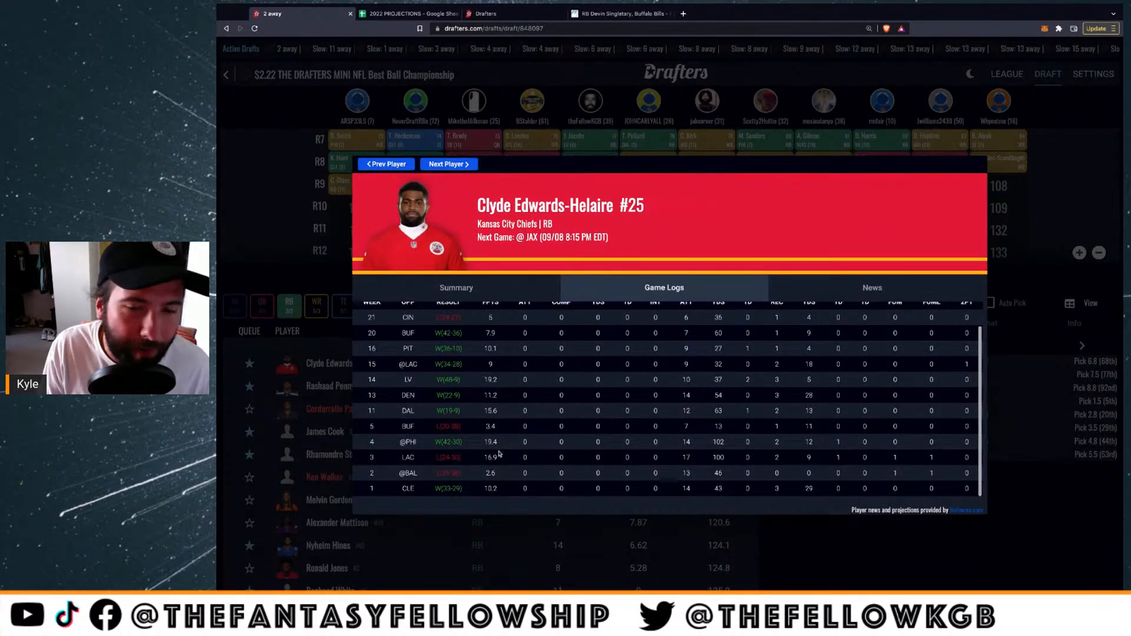
click(851, 564)
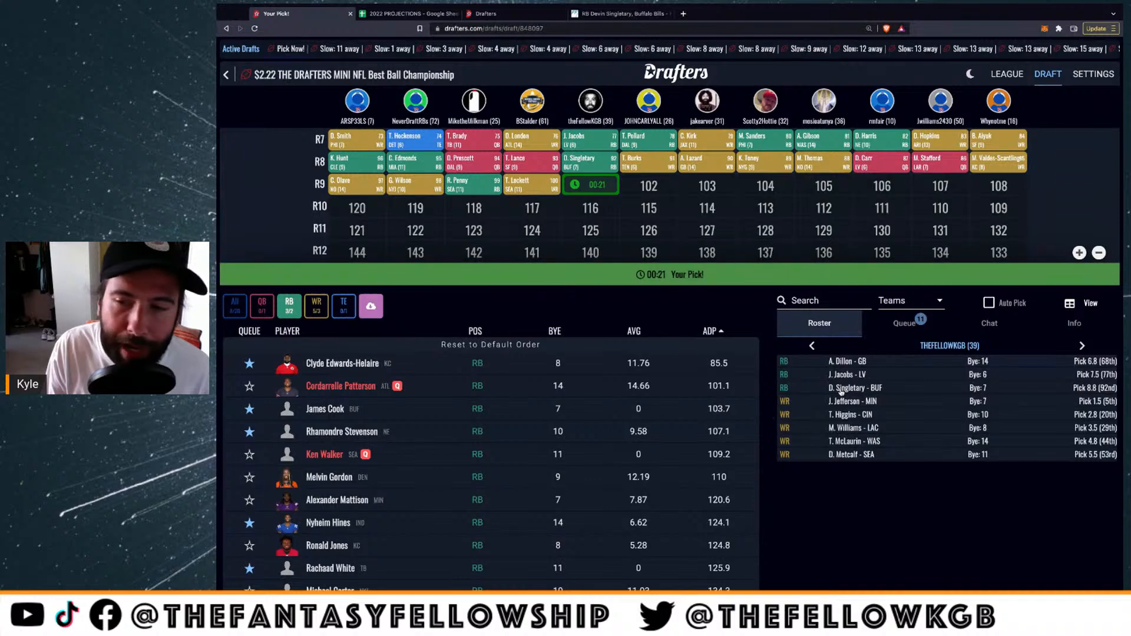
click(318, 410)
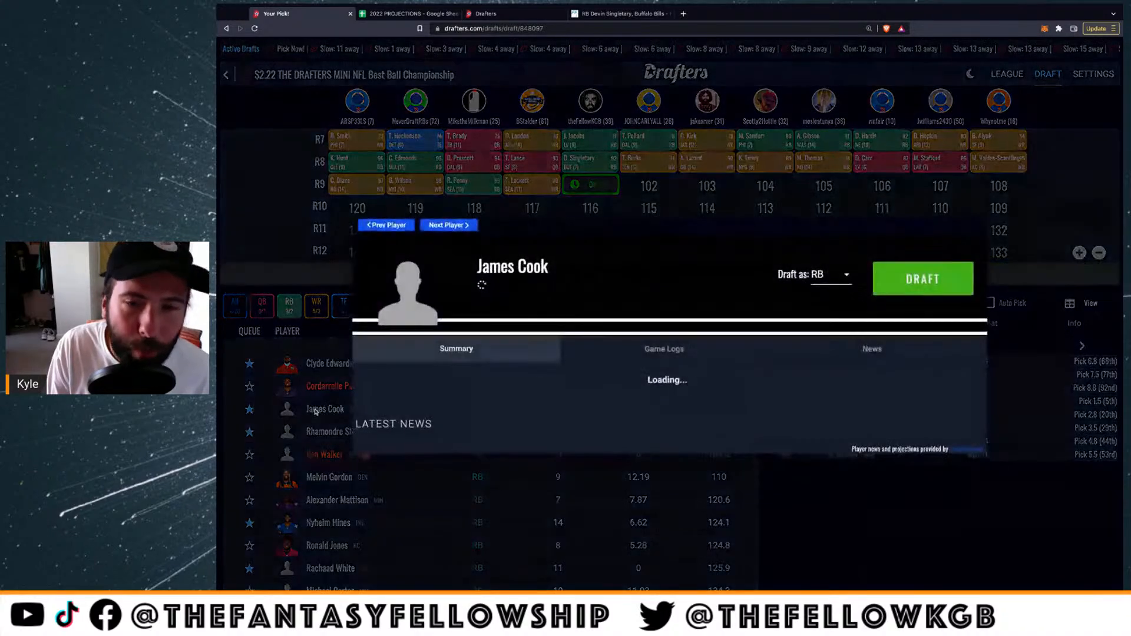
click(919, 291)
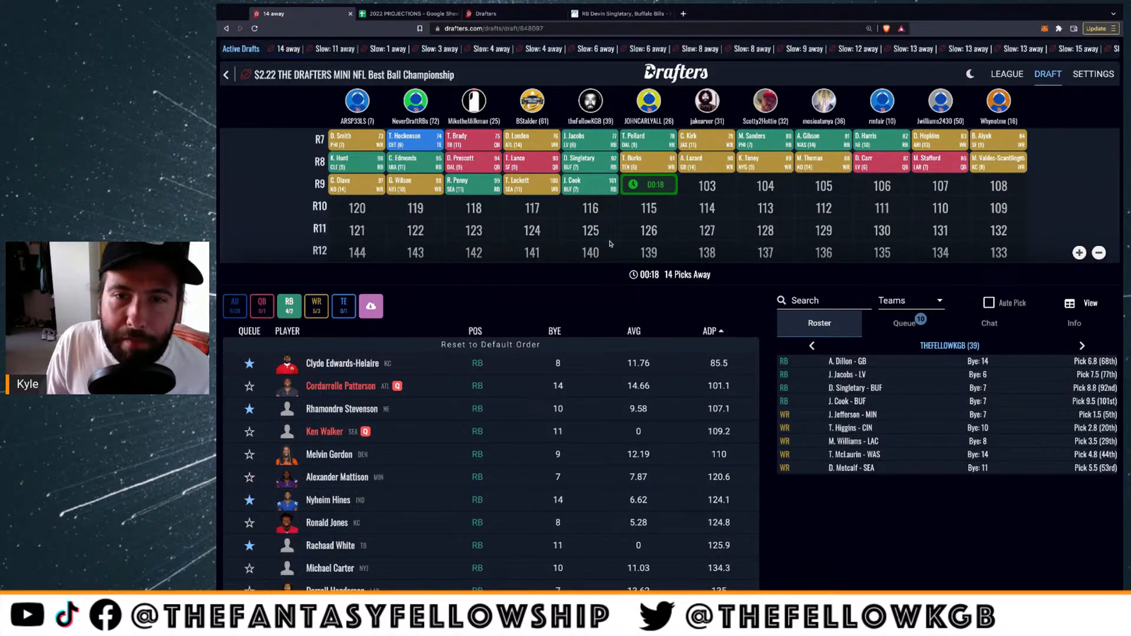
Review the earlier rounds on the draft board and the remaining running backs, tight ends and quarterbacks
scroll(610, 244, up, 5)
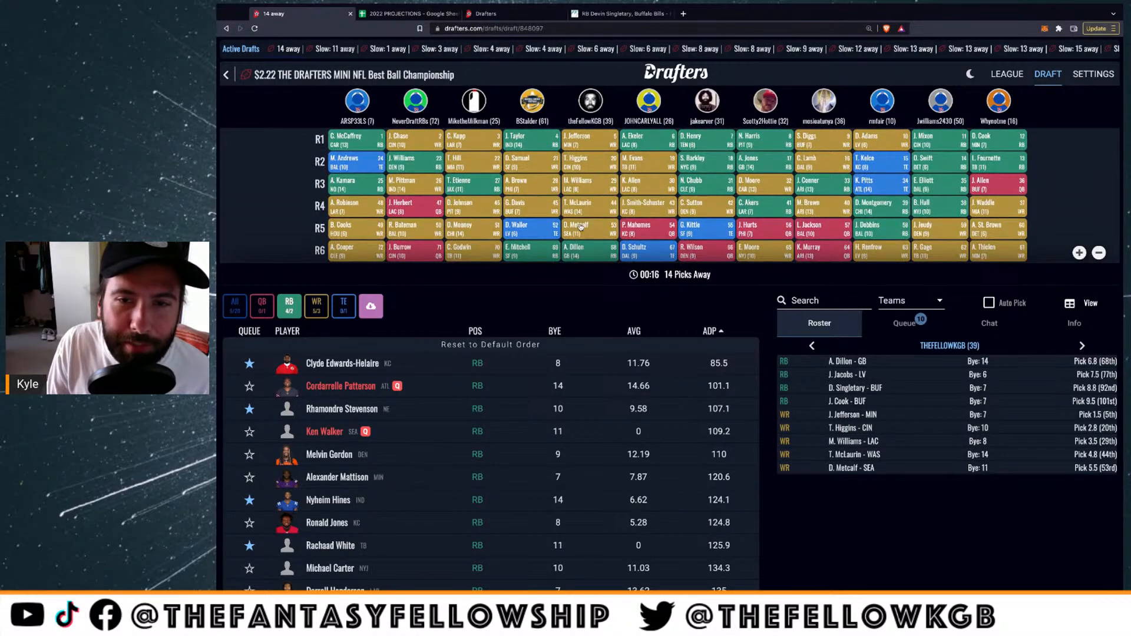
scroll(581, 227, down, 3)
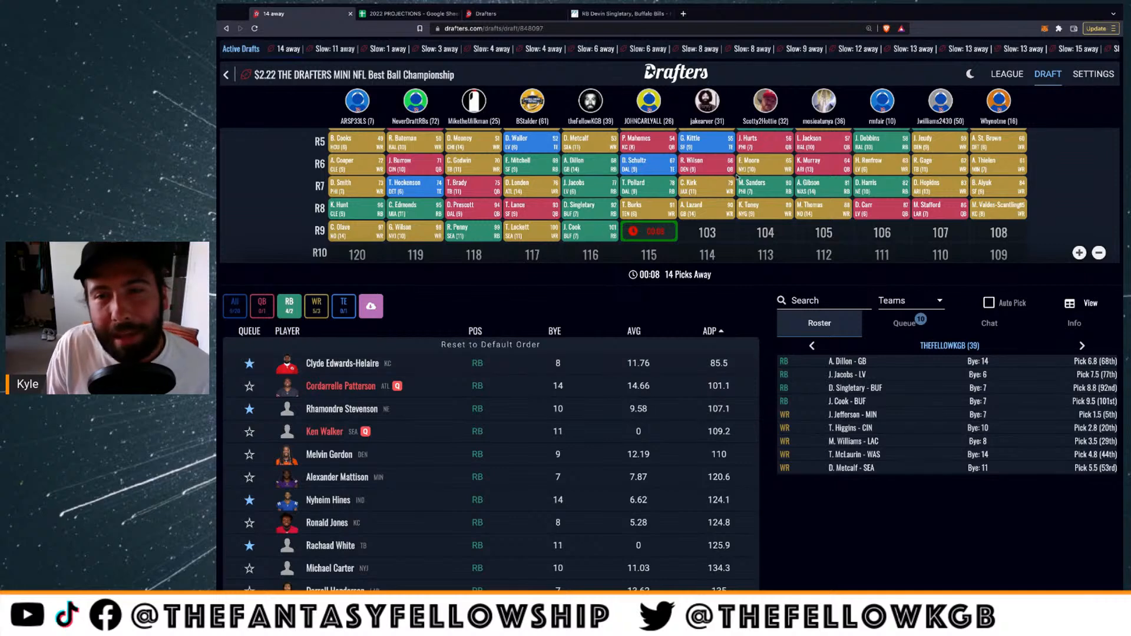
scroll(685, 198, down, 1)
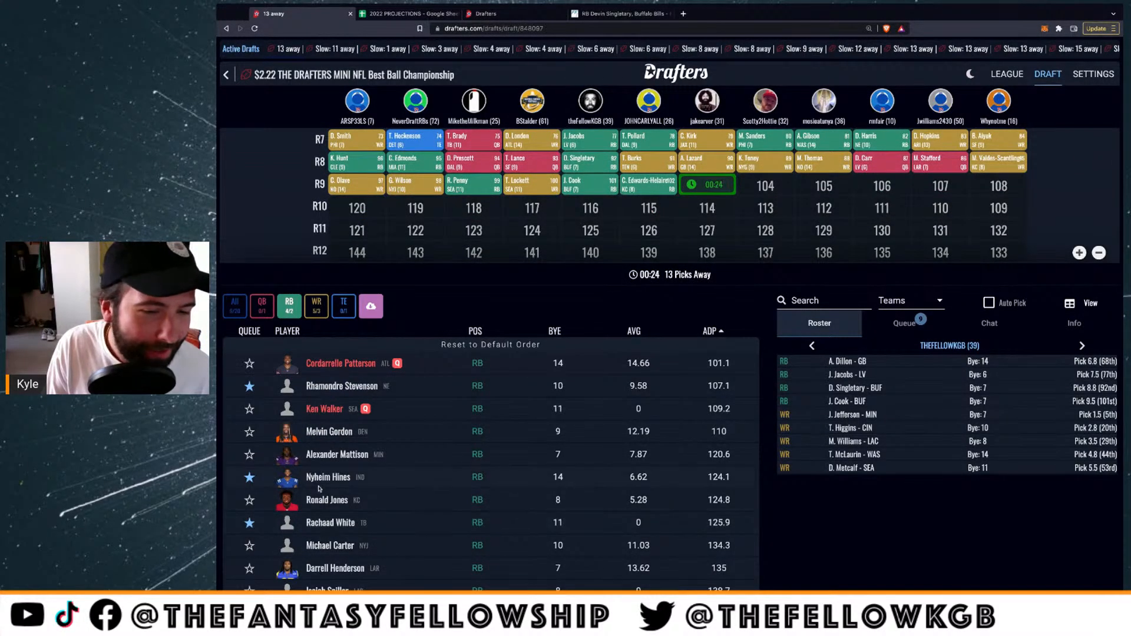
scroll(319, 479, down, 1)
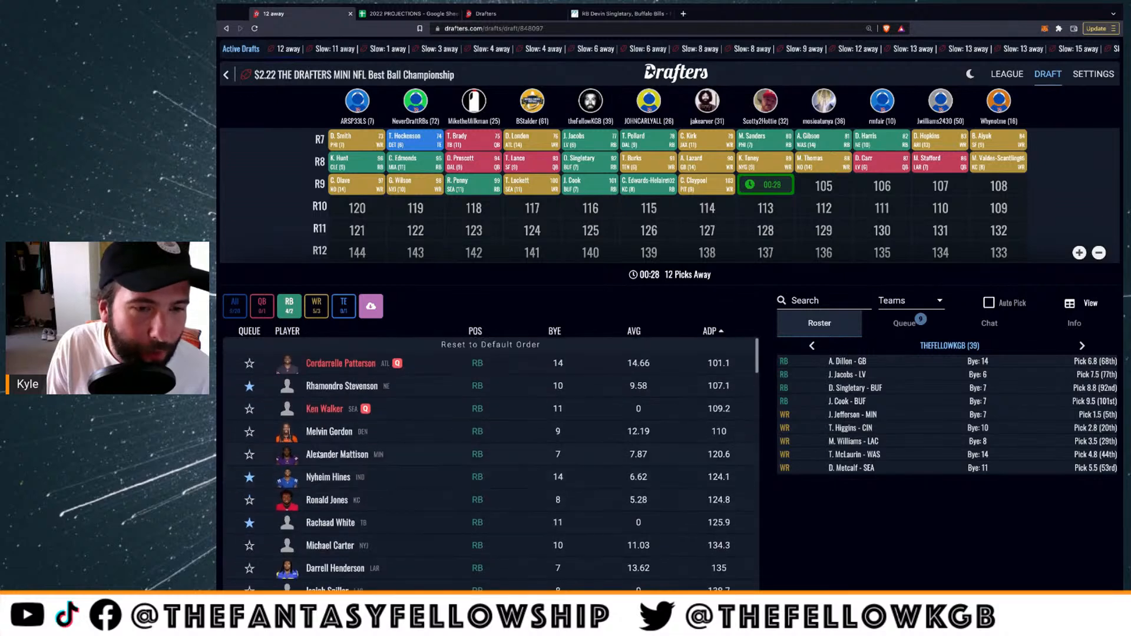
click(344, 305)
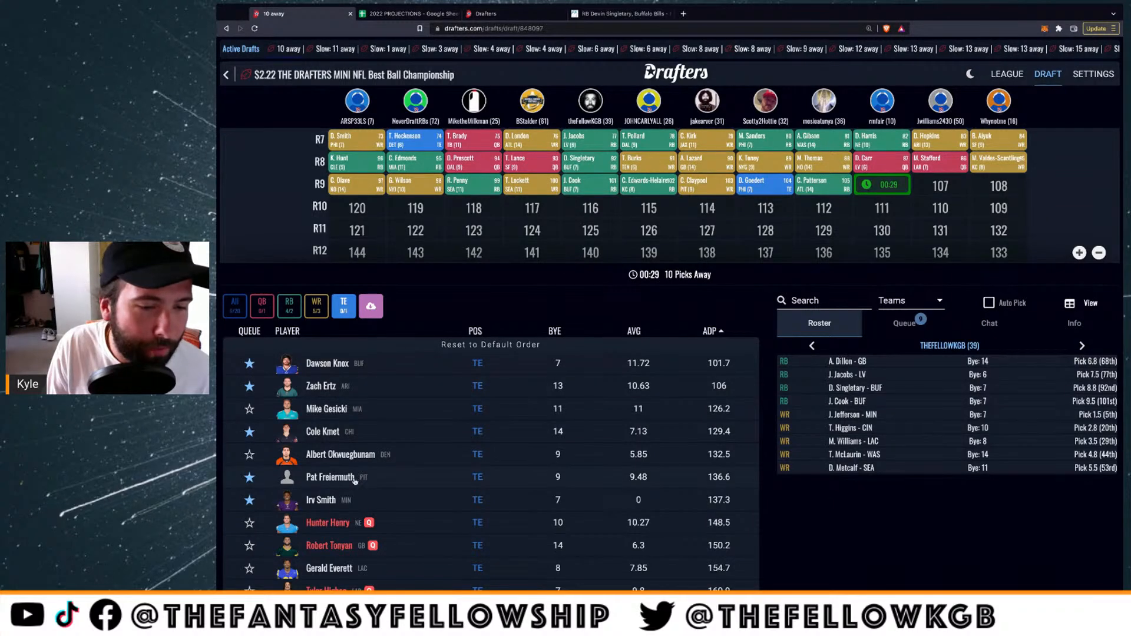
click(289, 305)
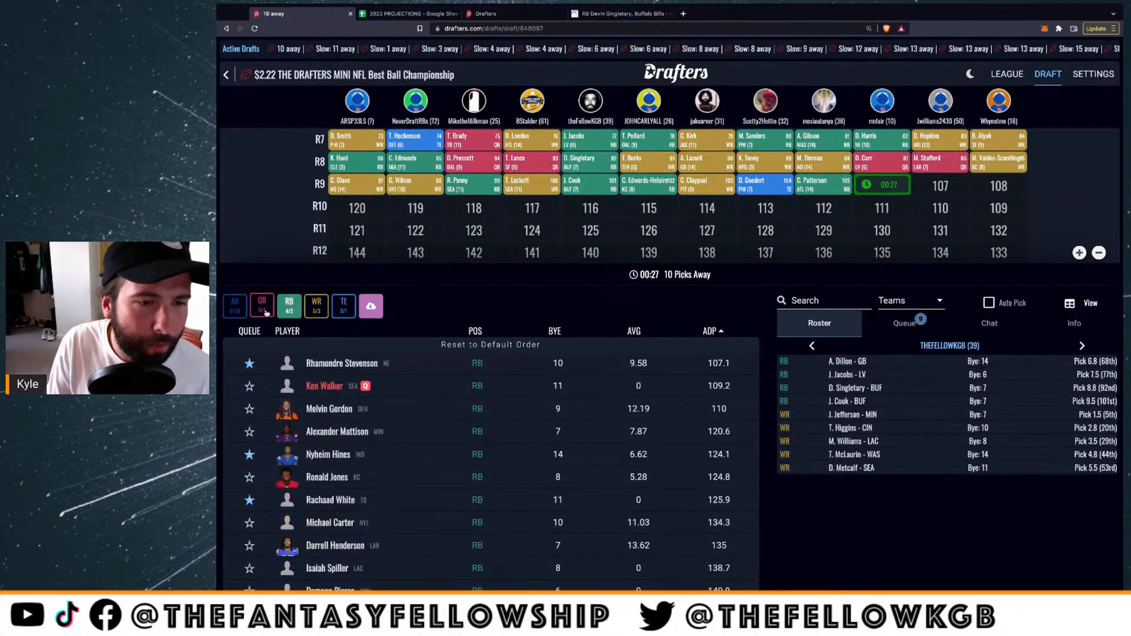
click(263, 309)
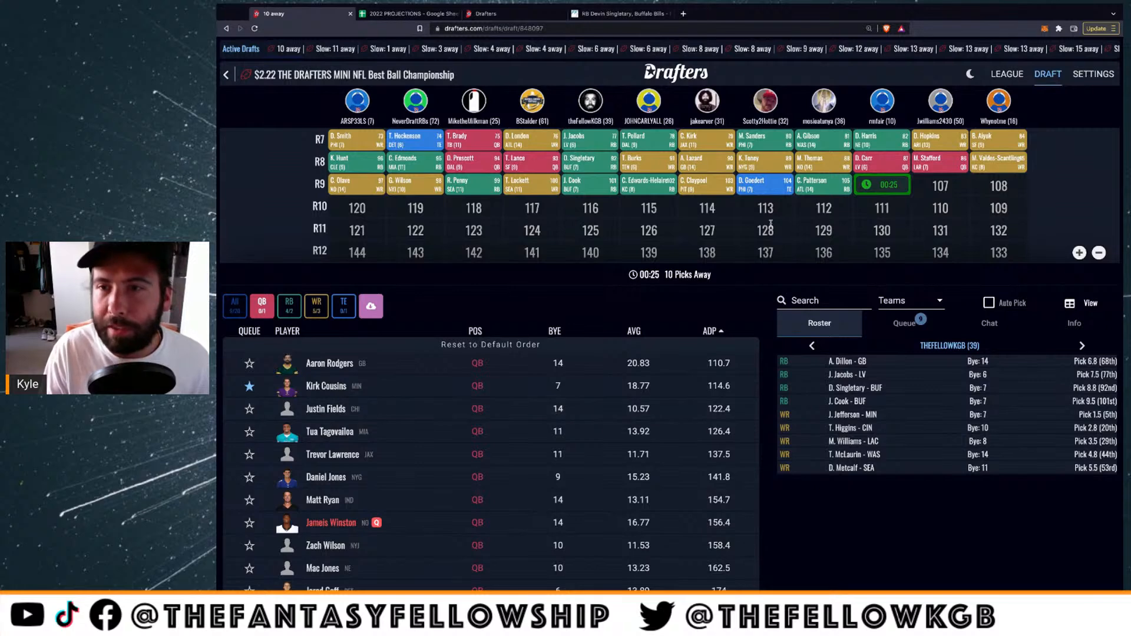
Enlarge the draft board to show more rounds and examine the picks made from round one through round nine
scroll(766, 222, up, 3)
scroll(763, 219, up, 2)
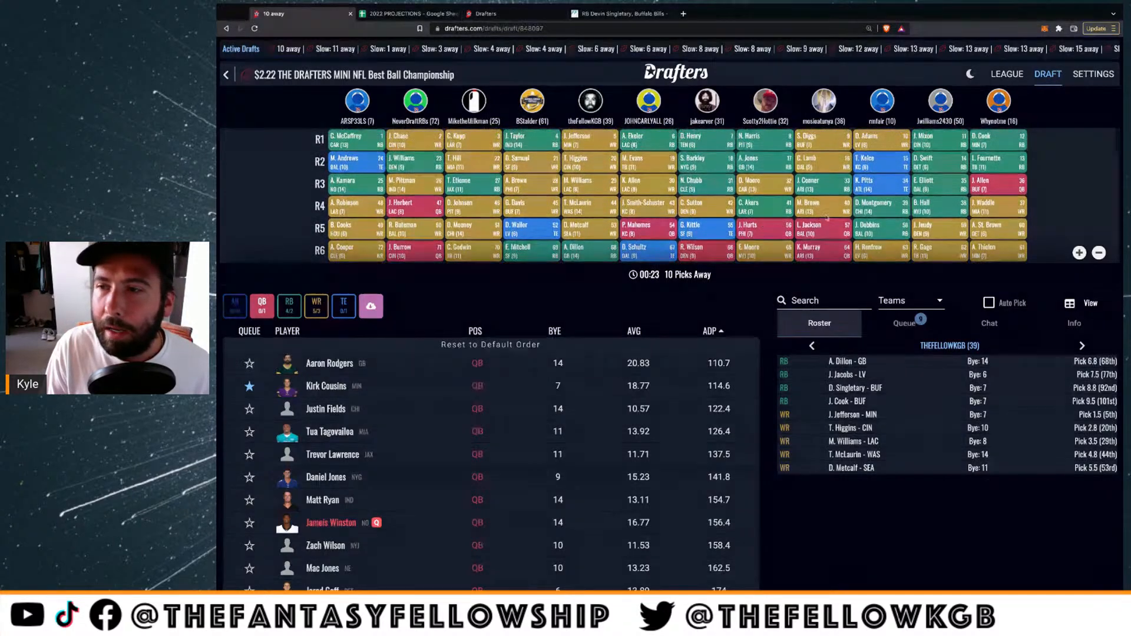
click(1080, 256)
scroll(1080, 271, down, 1)
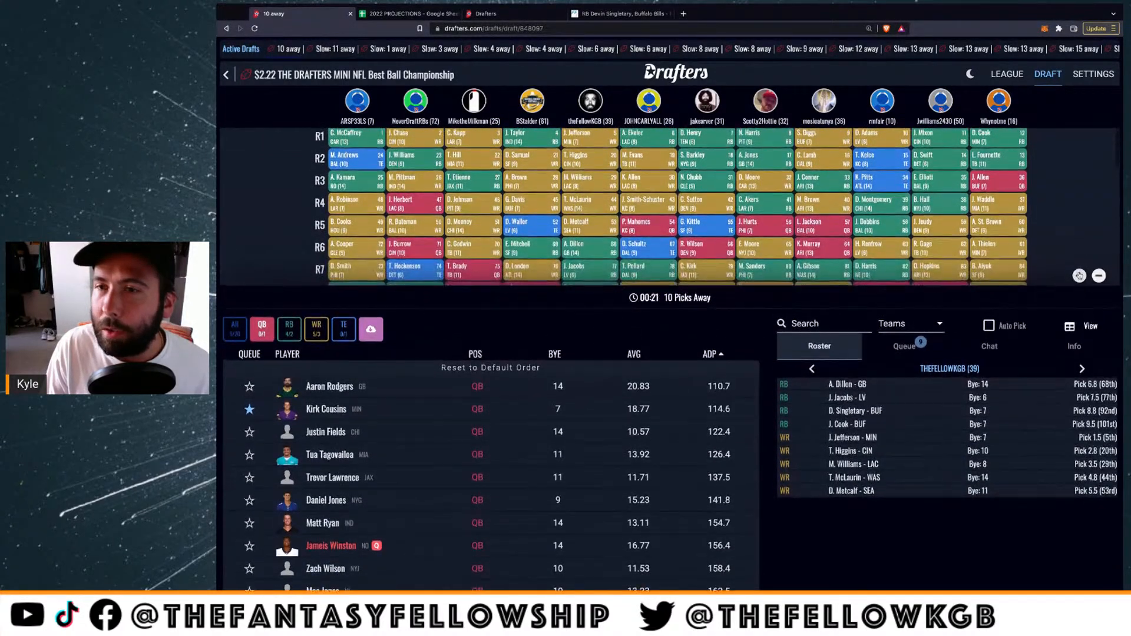
click(1080, 278)
click(1080, 297)
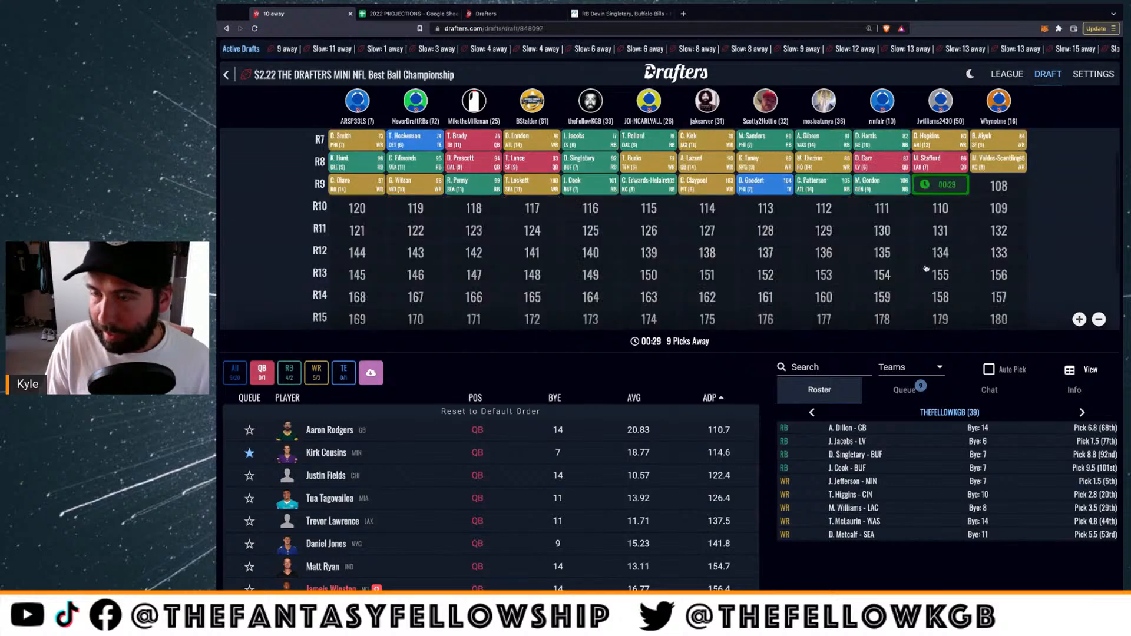
scroll(909, 252, up, 2)
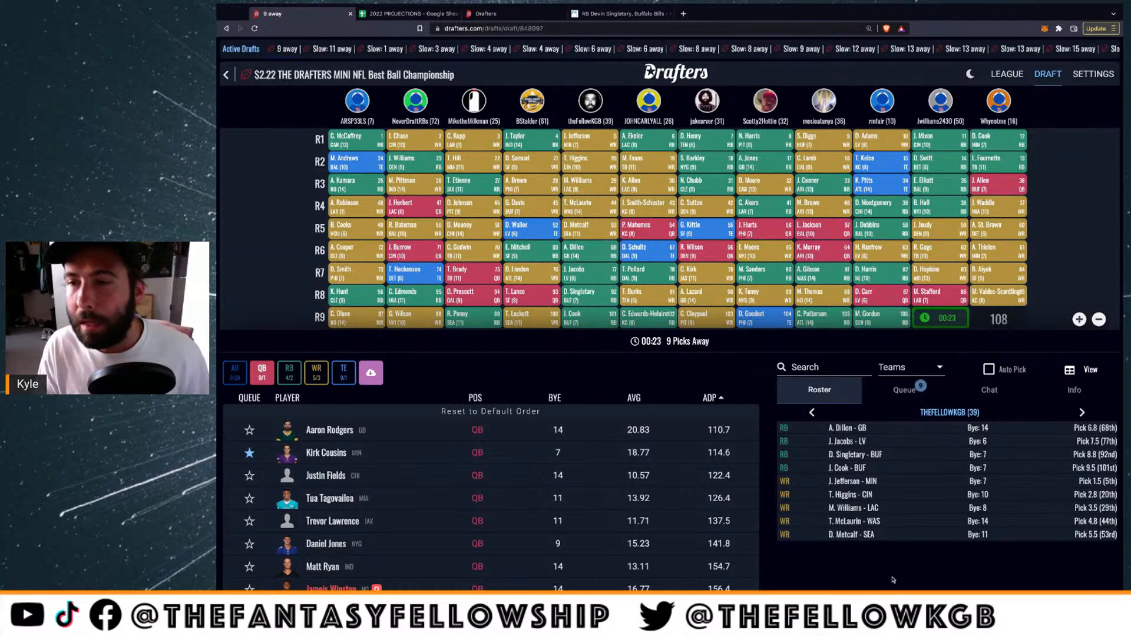
scroll(669, 294, down, 1)
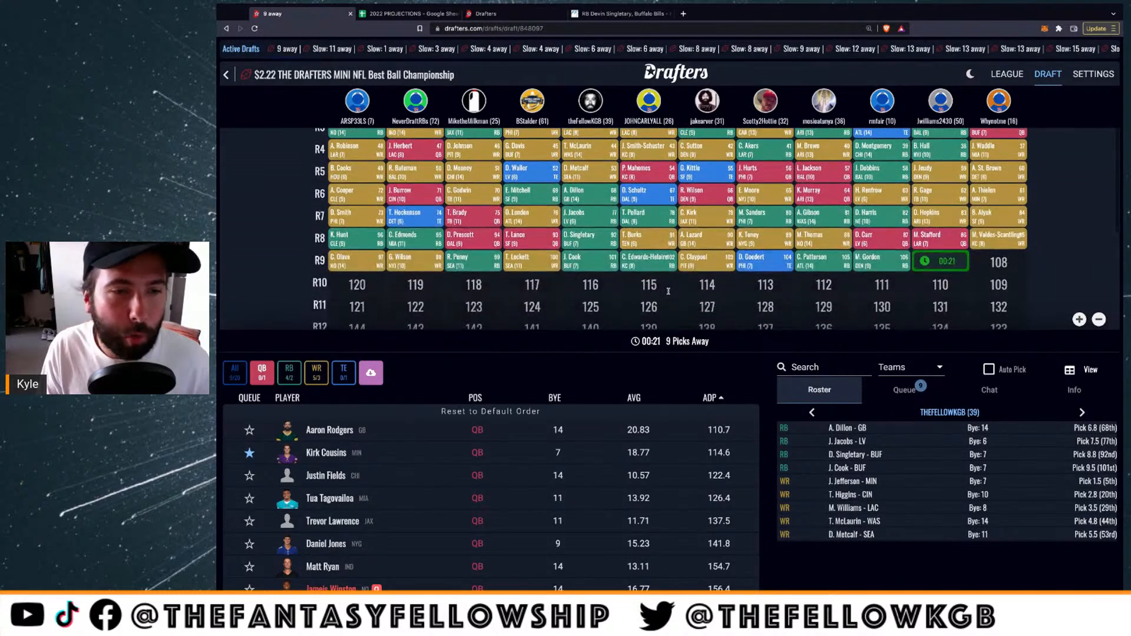
Examine the draft board from round one through the first picks of round ten to compare the teams' selections
scroll(669, 294, up, 1)
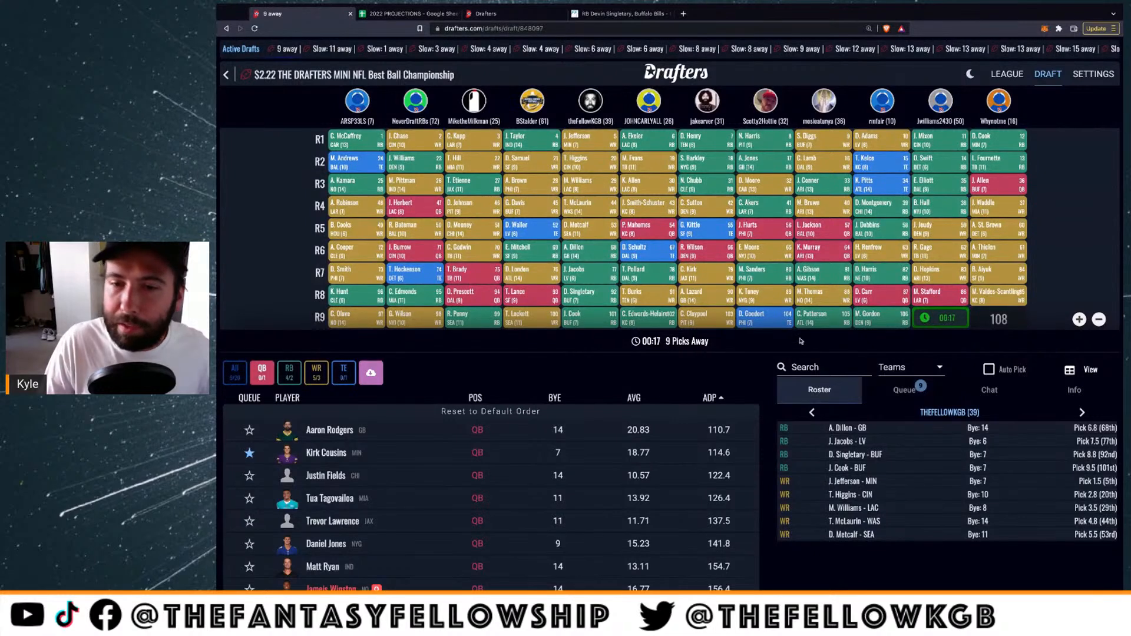
scroll(605, 239, down, 1)
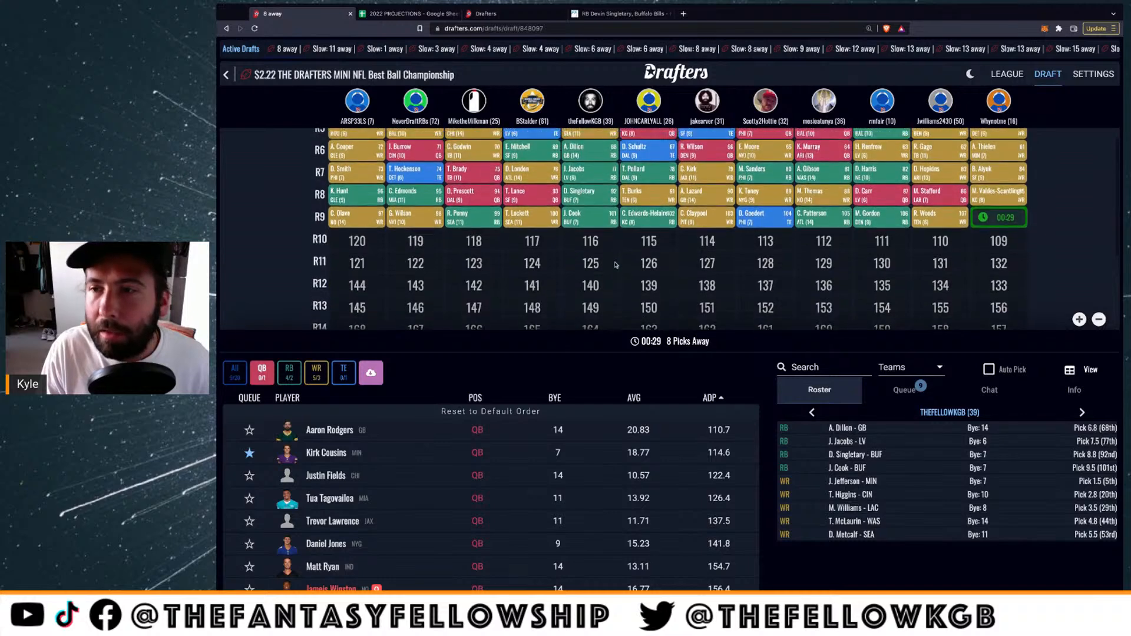
scroll(589, 230, up, 2)
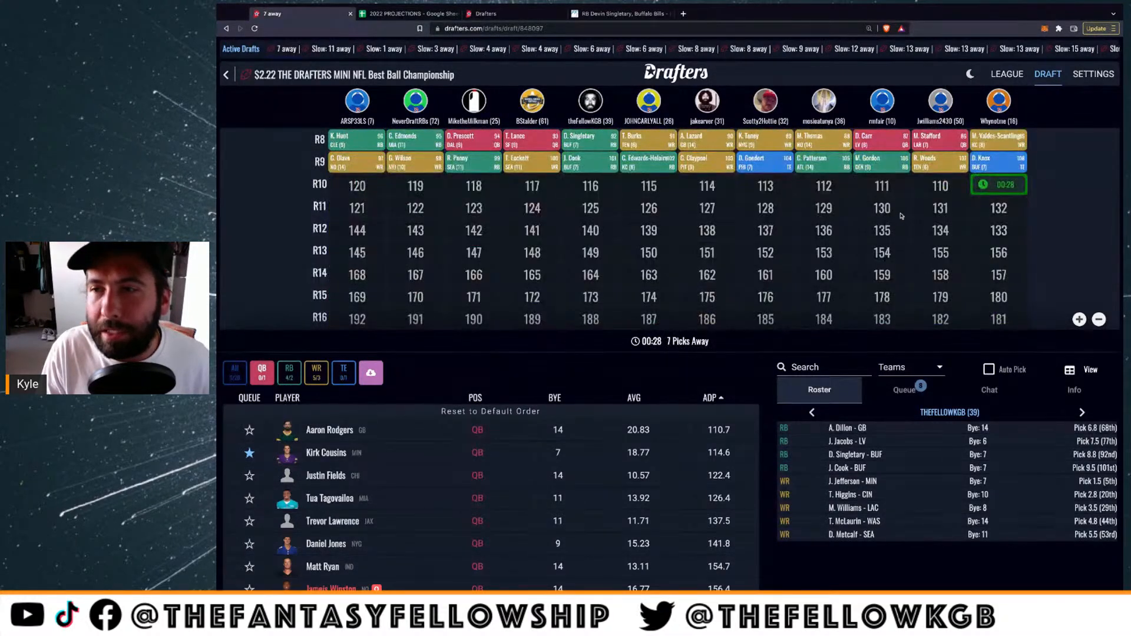
scroll(896, 222, up, 5)
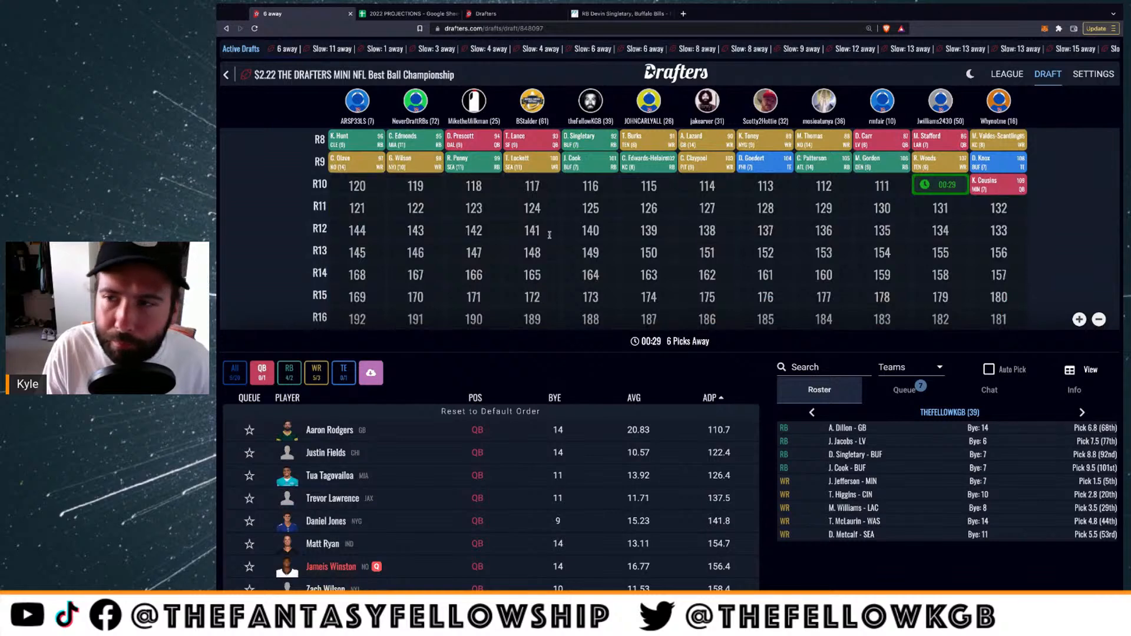
scroll(723, 201, up, 3)
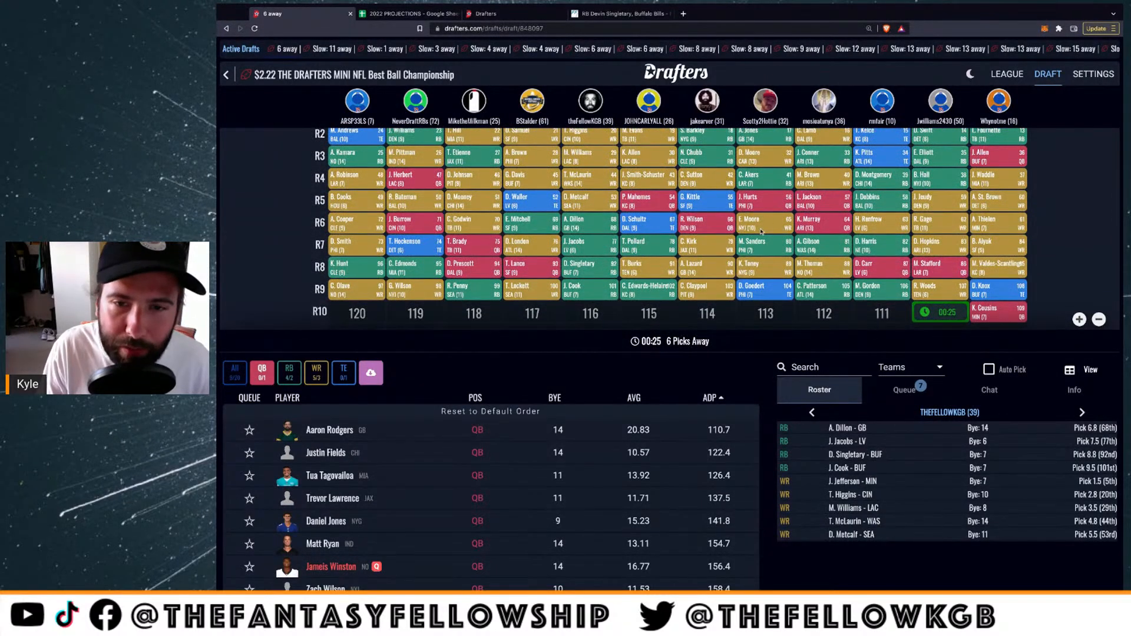
scroll(761, 231, down, 3)
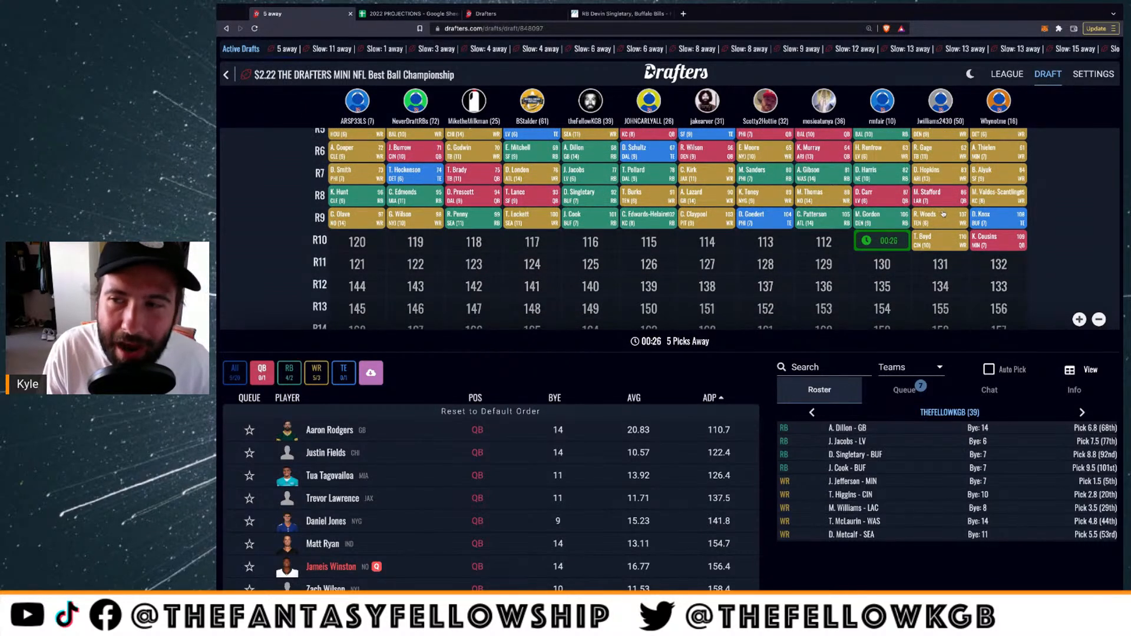
scroll(993, 244, up, 3)
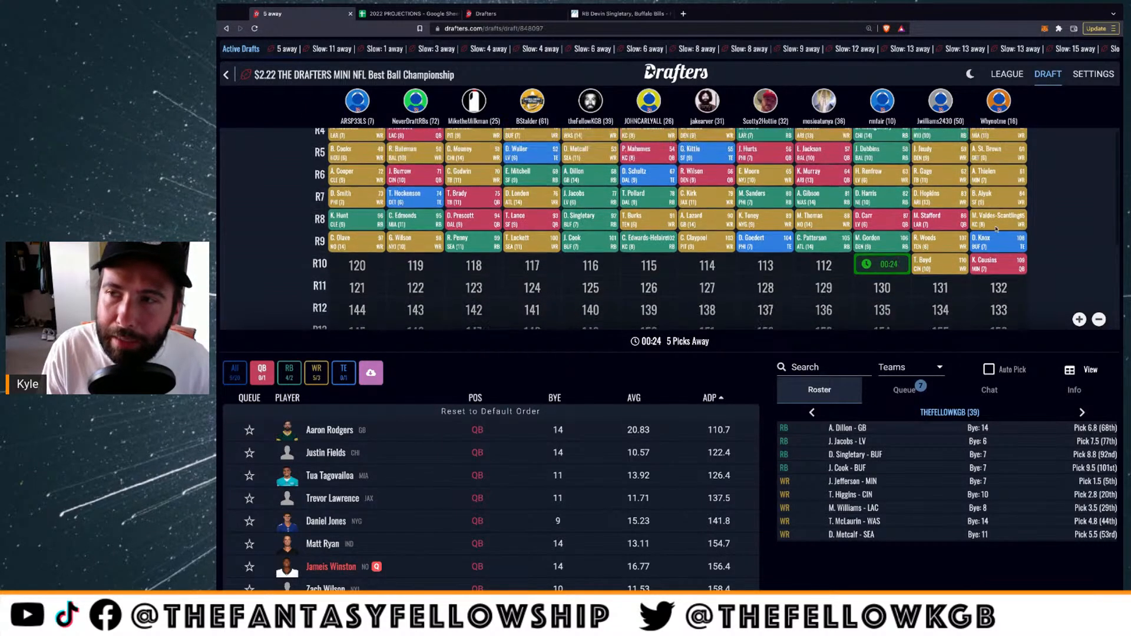
scroll(994, 251, down, 2)
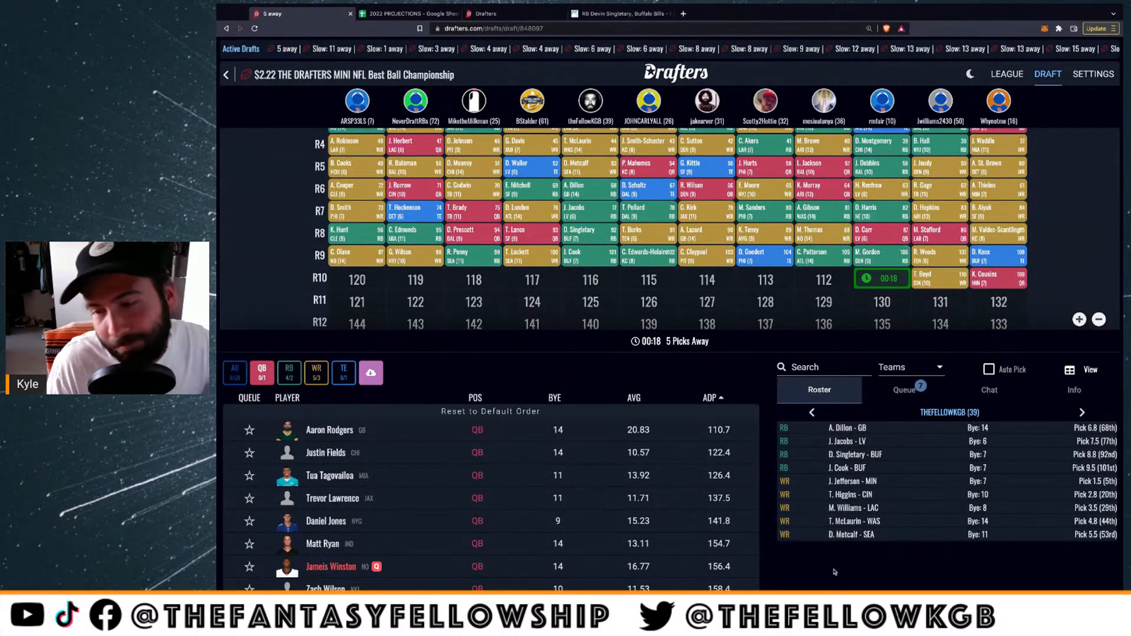
Queue quarterback Aaron Rodgers, and review the available running backs, wide receivers, tight ends and the full player list
click(249, 430)
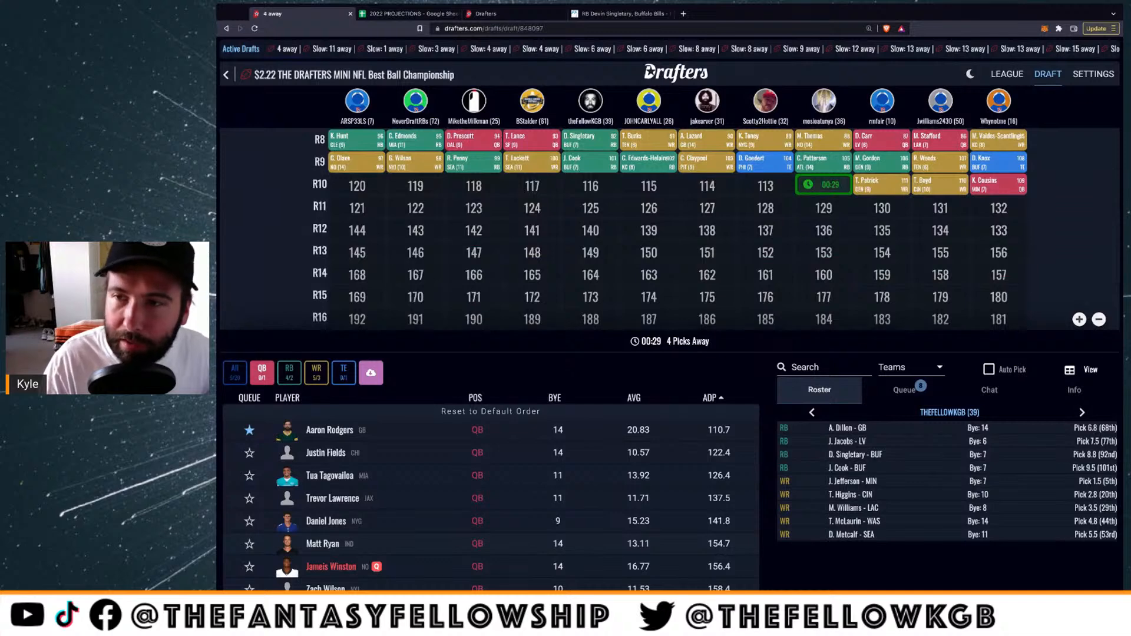
click(289, 372)
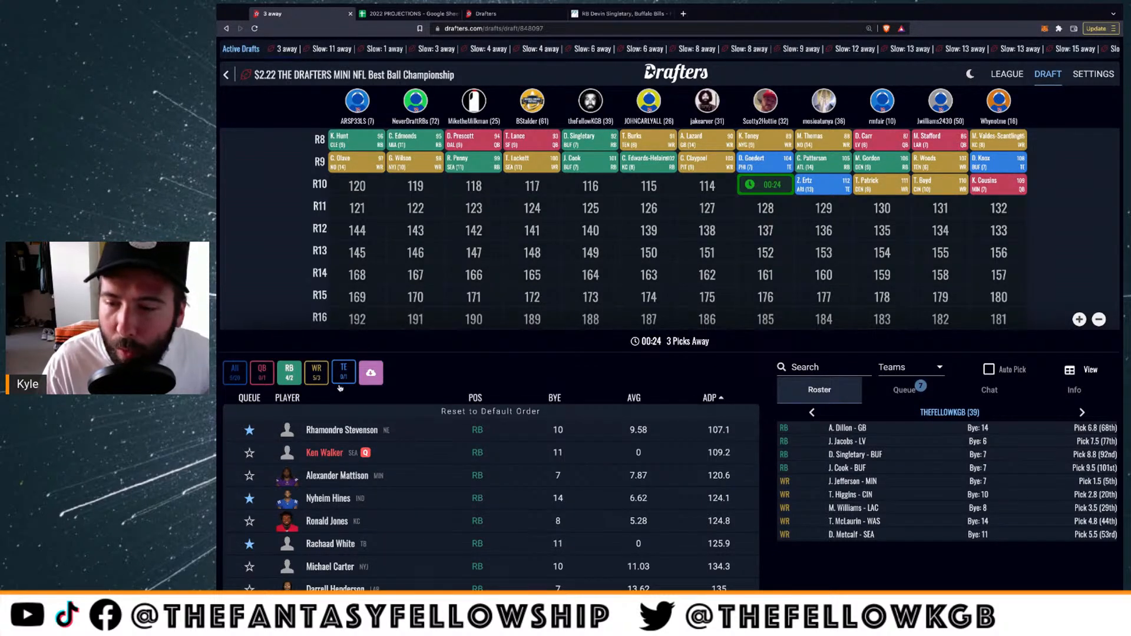
click(315, 382)
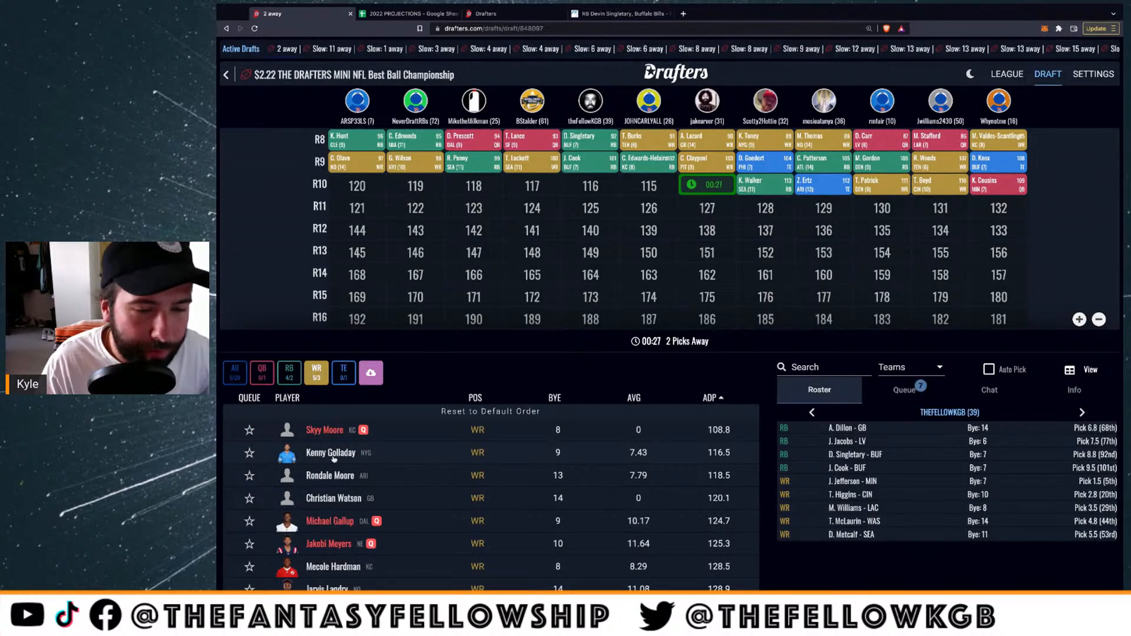
click(344, 372)
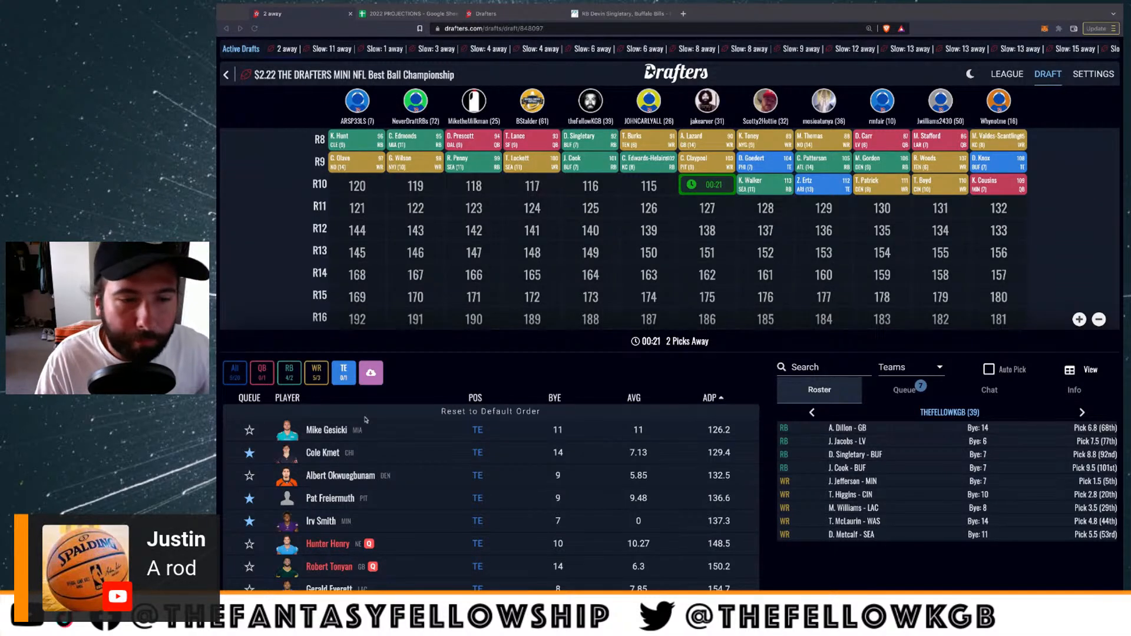
click(234, 369)
Check the other teams' picks on the draft board, and draft running back Rhamondre Stevenson with the round ten pick
scroll(622, 265, up, 2)
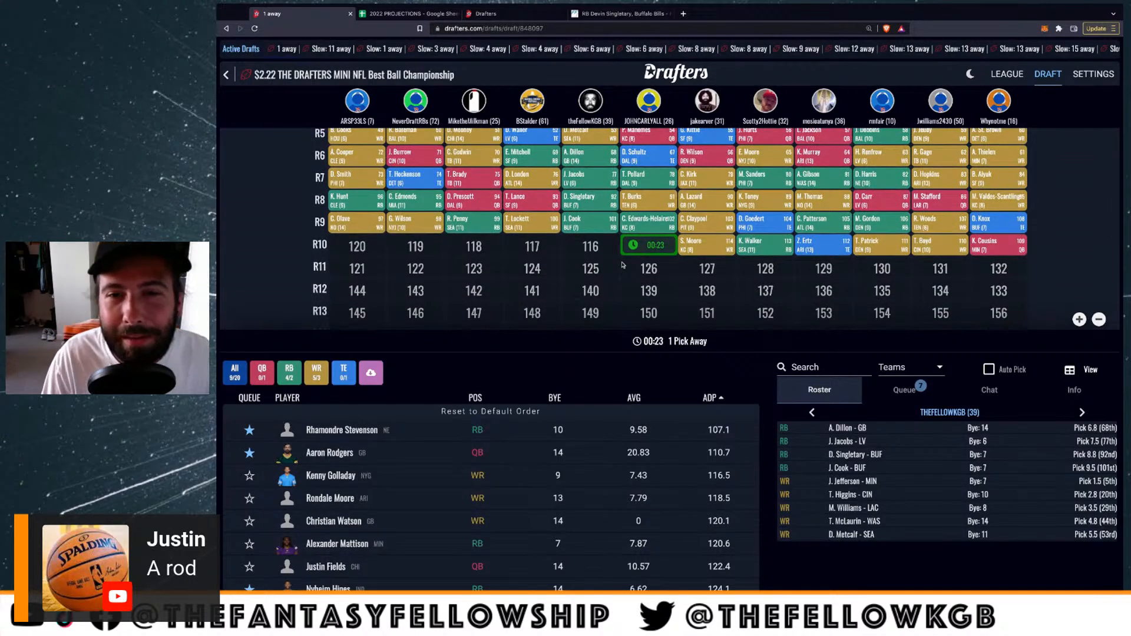
scroll(623, 265, up, 2)
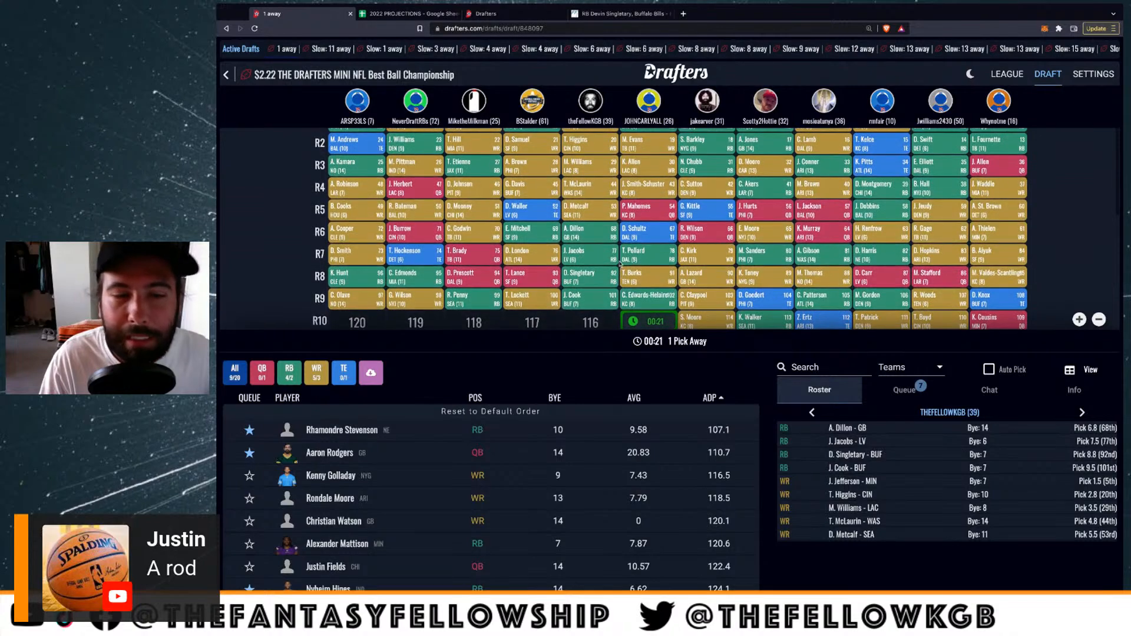
scroll(620, 264, up, 2)
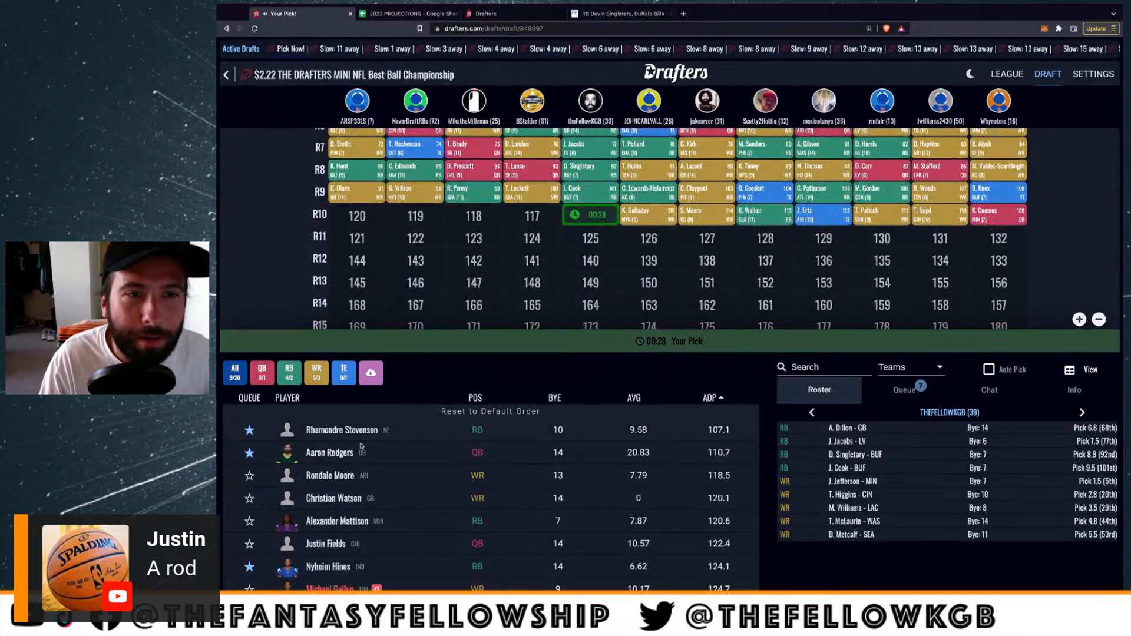
scroll(423, 301, up, 4)
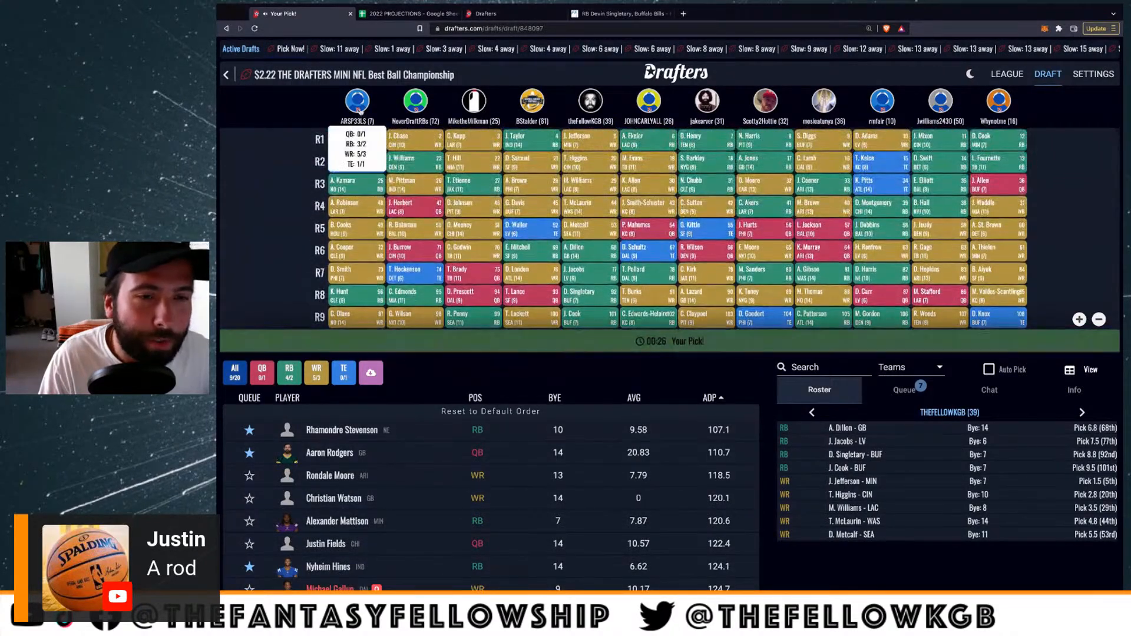
scroll(352, 197, down, 2)
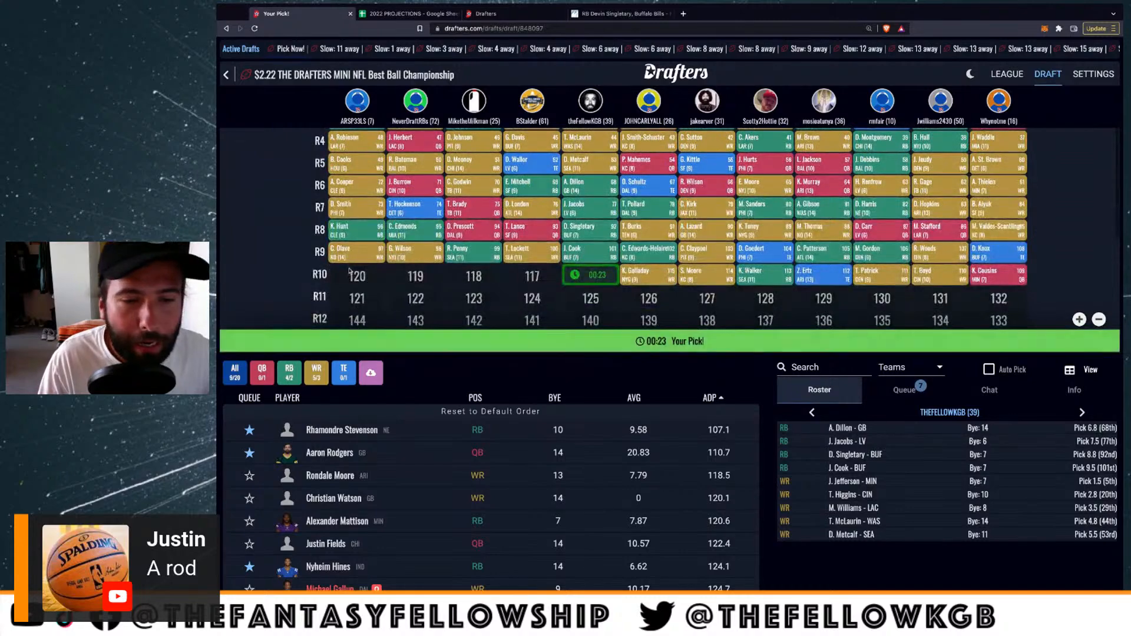
click(330, 430)
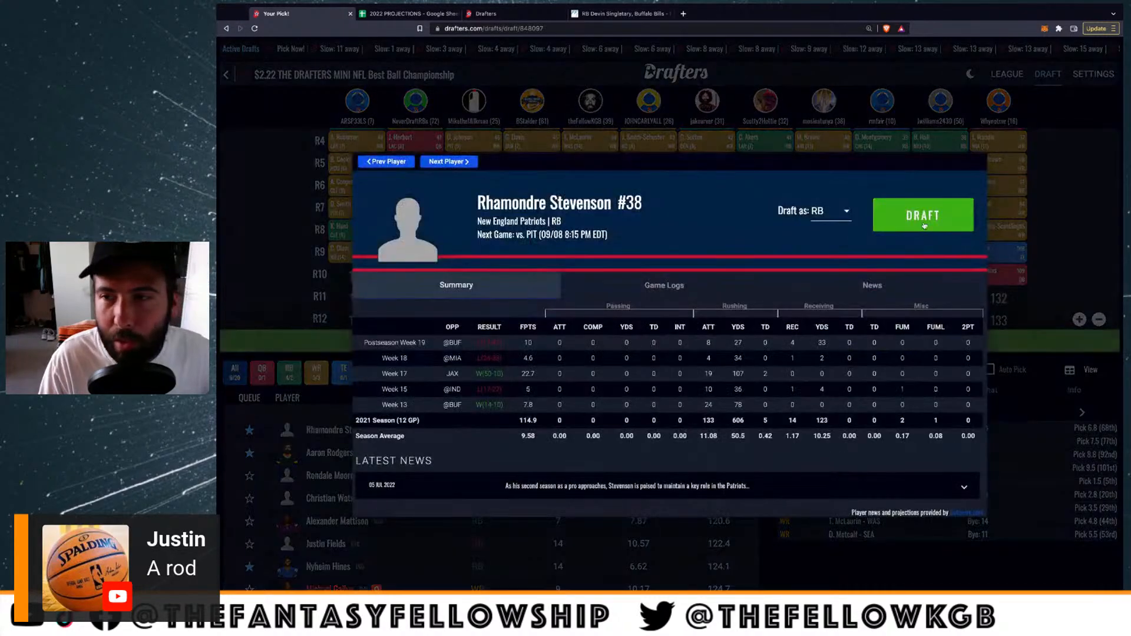
click(918, 217)
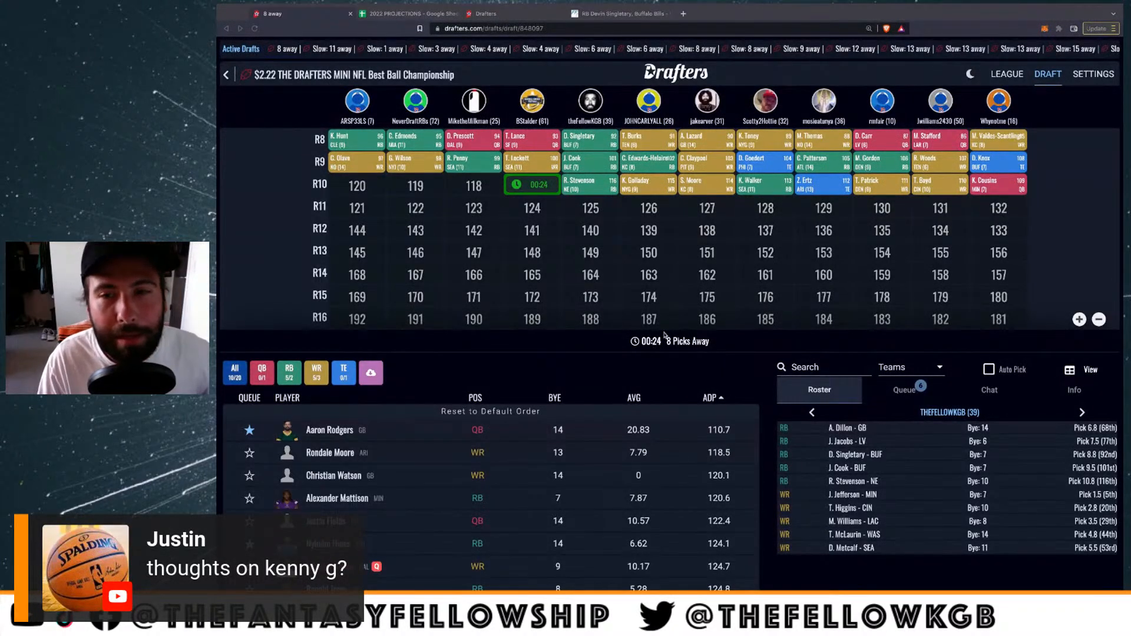
Switch to the FFToday site and open the season stats for wide receivers
click(613, 13)
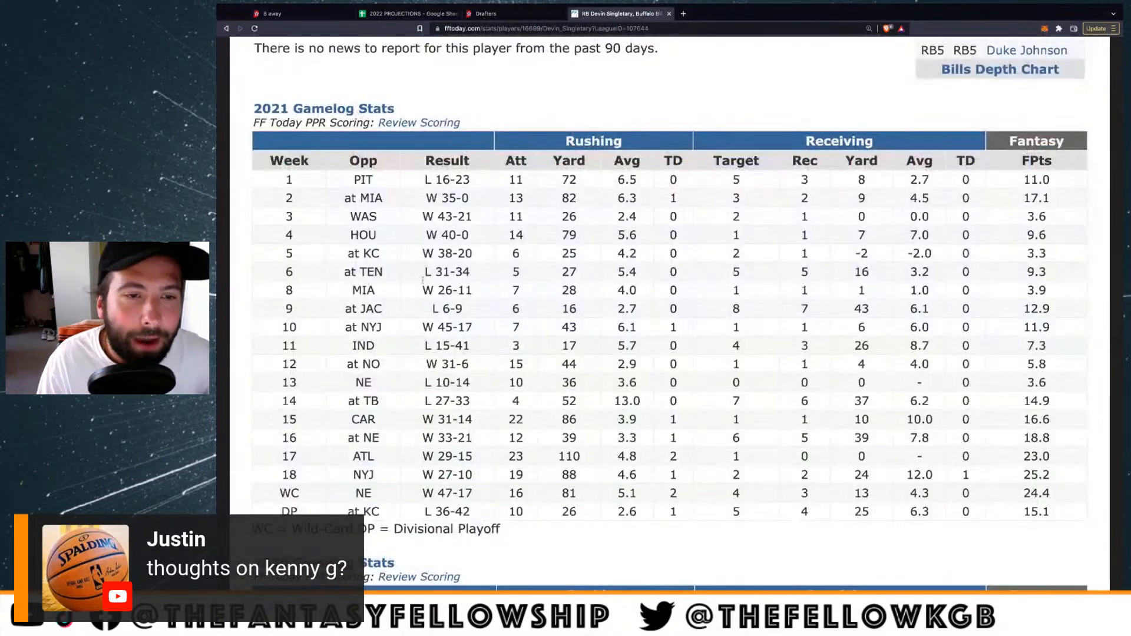
scroll(428, 284, up, 10)
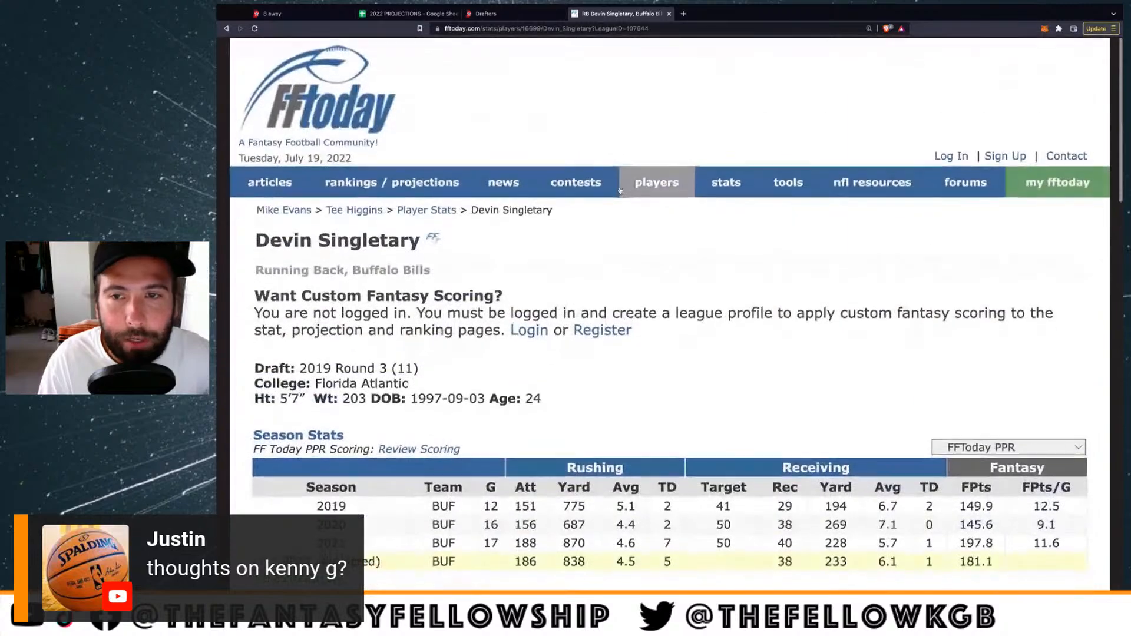
click(721, 184)
scroll(523, 278, down, 3)
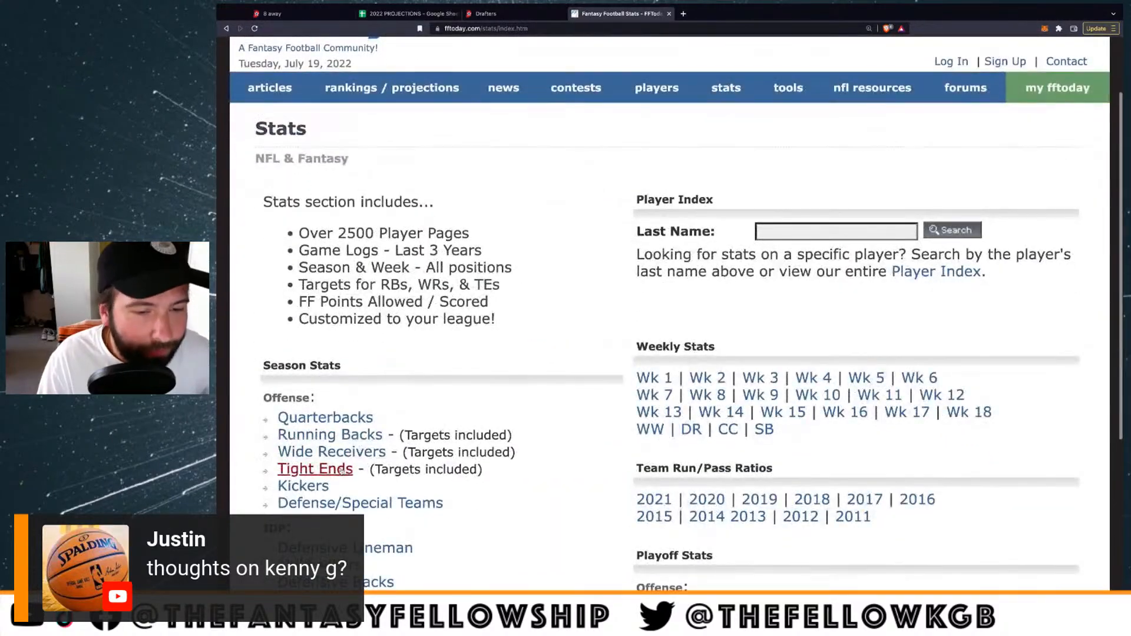
click(347, 450)
Look through the 2021 wide receiver stats to the second page of players, and open Kenny Golladay's player page
scroll(600, 420, down, 8)
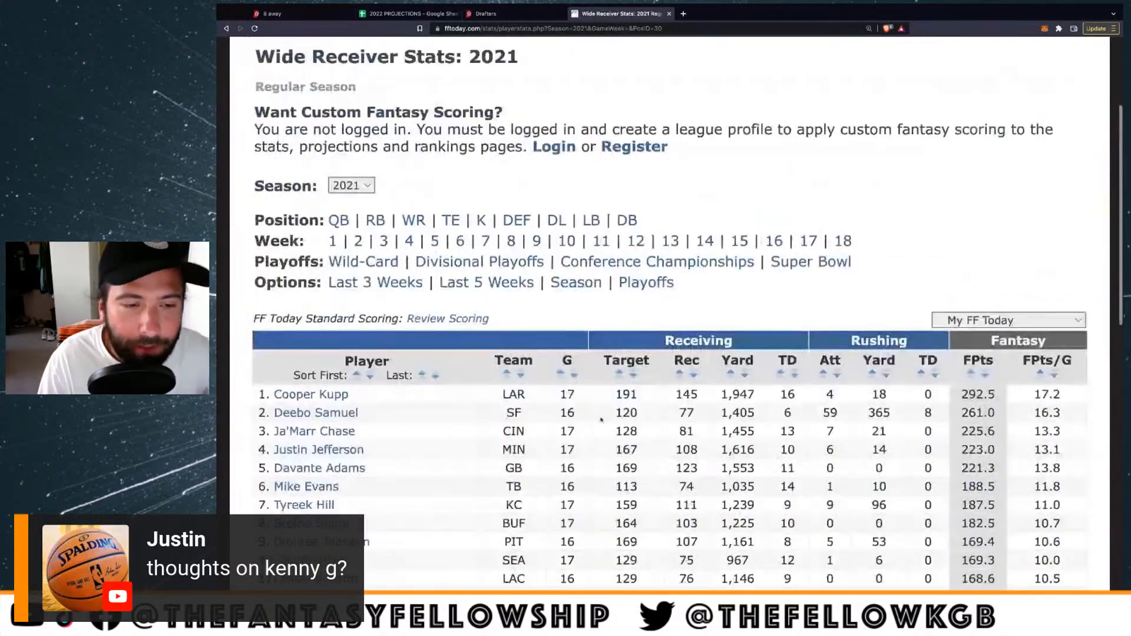
scroll(601, 419, down, 7)
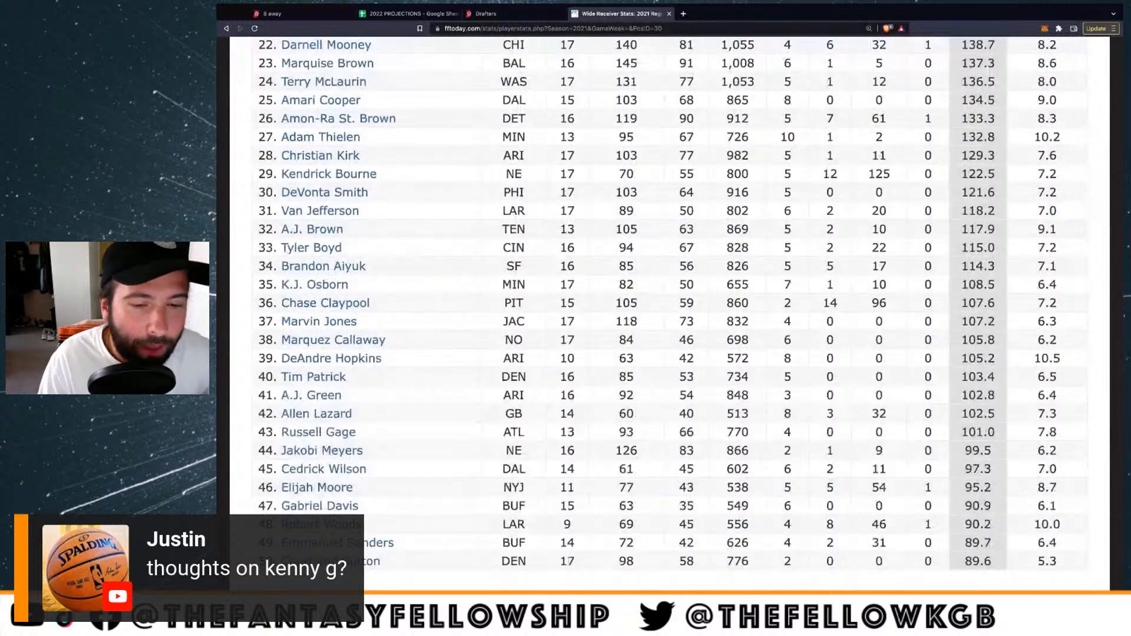
click(643, 591)
scroll(392, 470, down, 3)
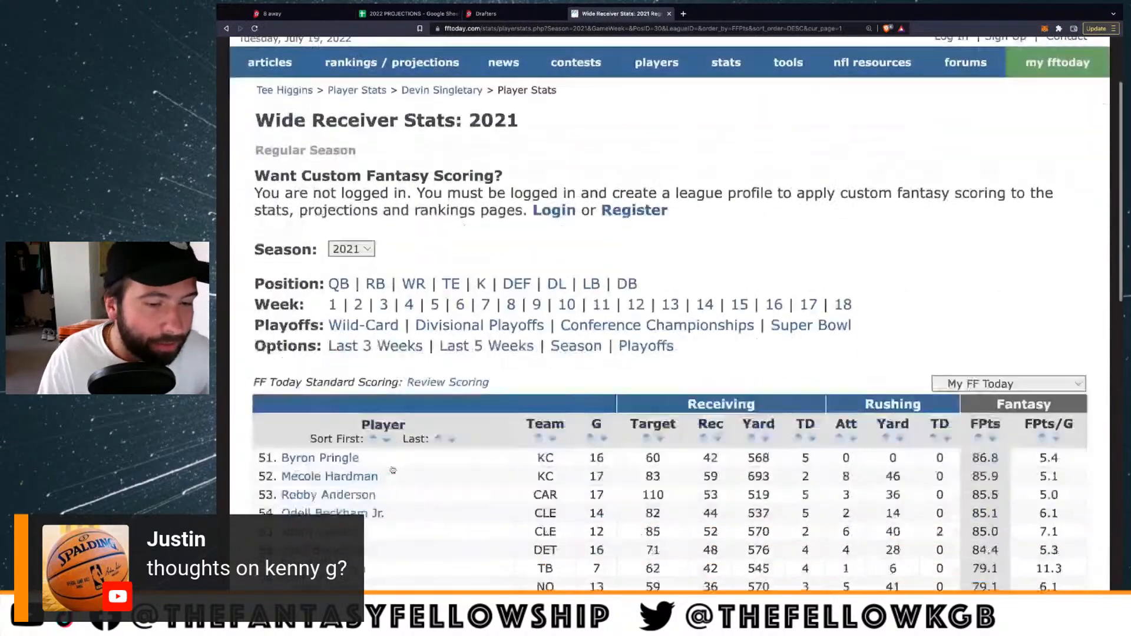
scroll(393, 470, down, 4)
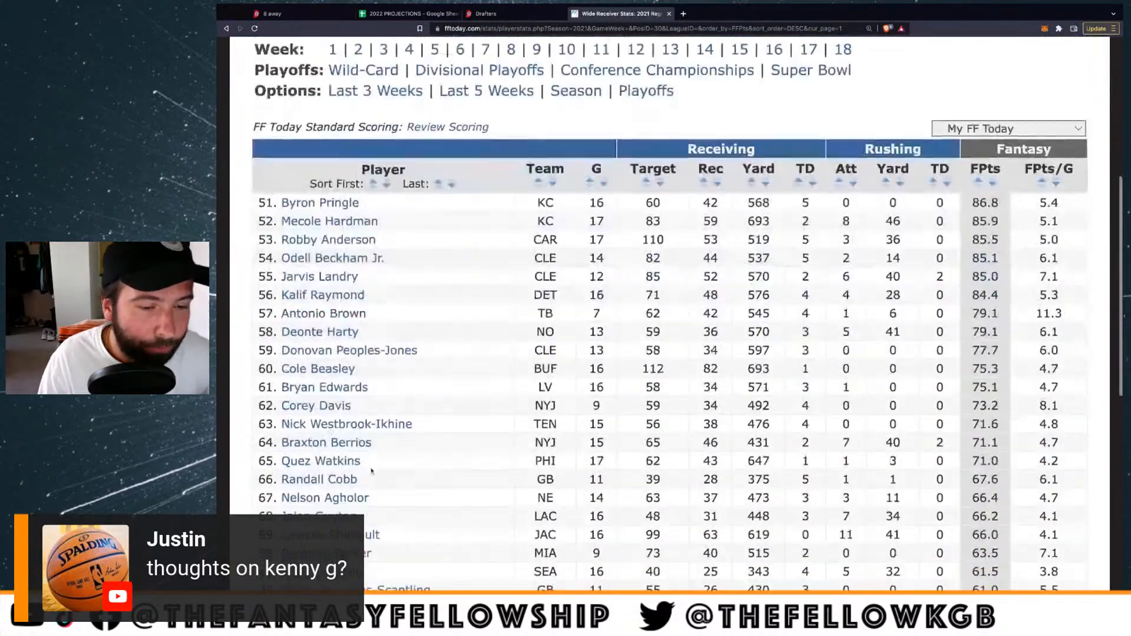
scroll(381, 463, down, 3)
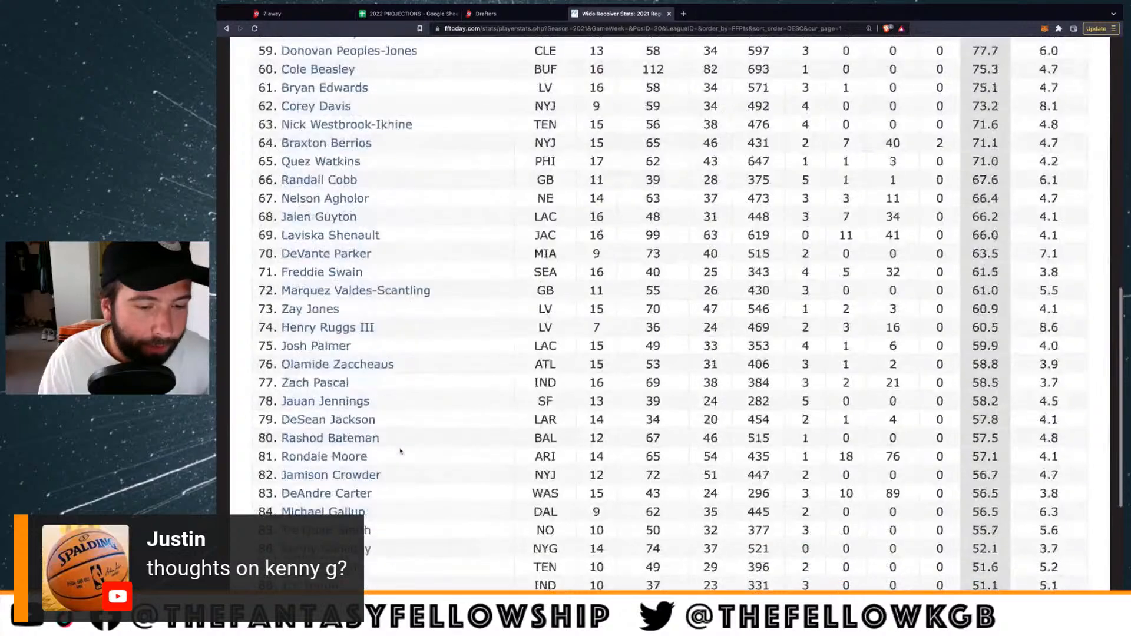
scroll(400, 451, up, 8)
scroll(400, 451, down, 10)
click(277, 372)
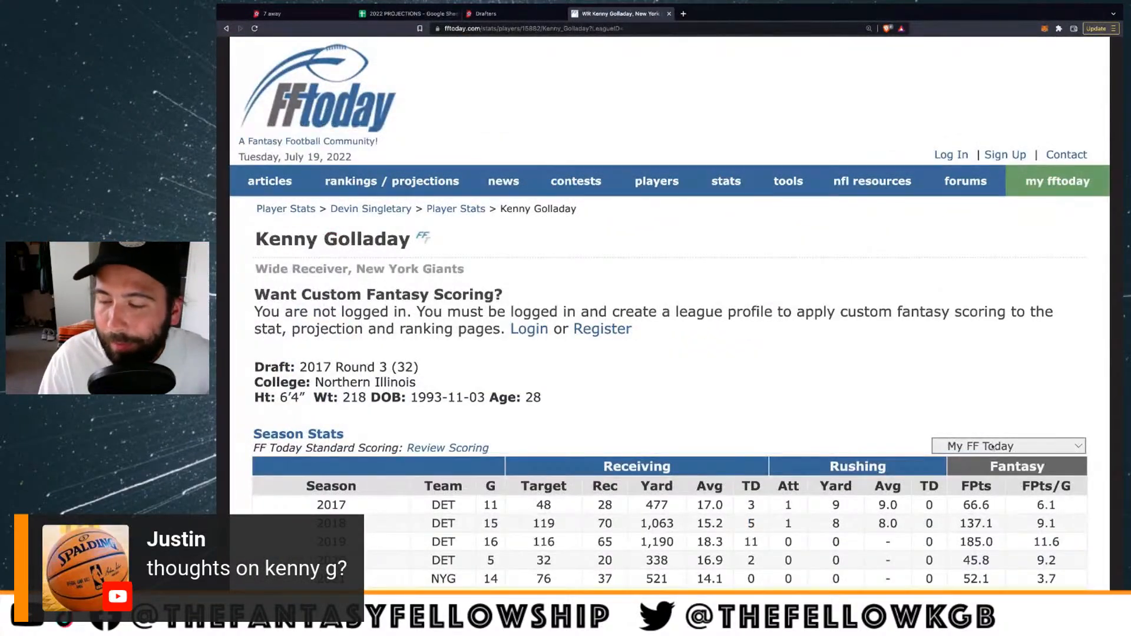
Set the scoring on Kenny Golladay's page to FFToday PPR, and examine his season stats and 2021 game log
click(993, 446)
click(985, 468)
scroll(755, 434, down, 3)
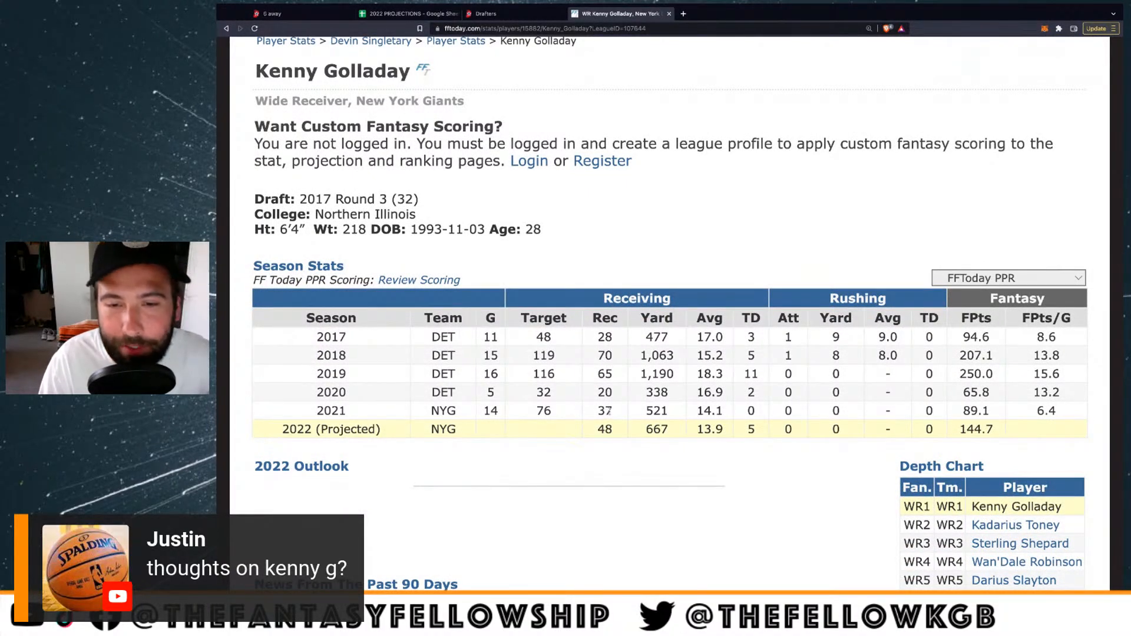
scroll(608, 411, down, 10)
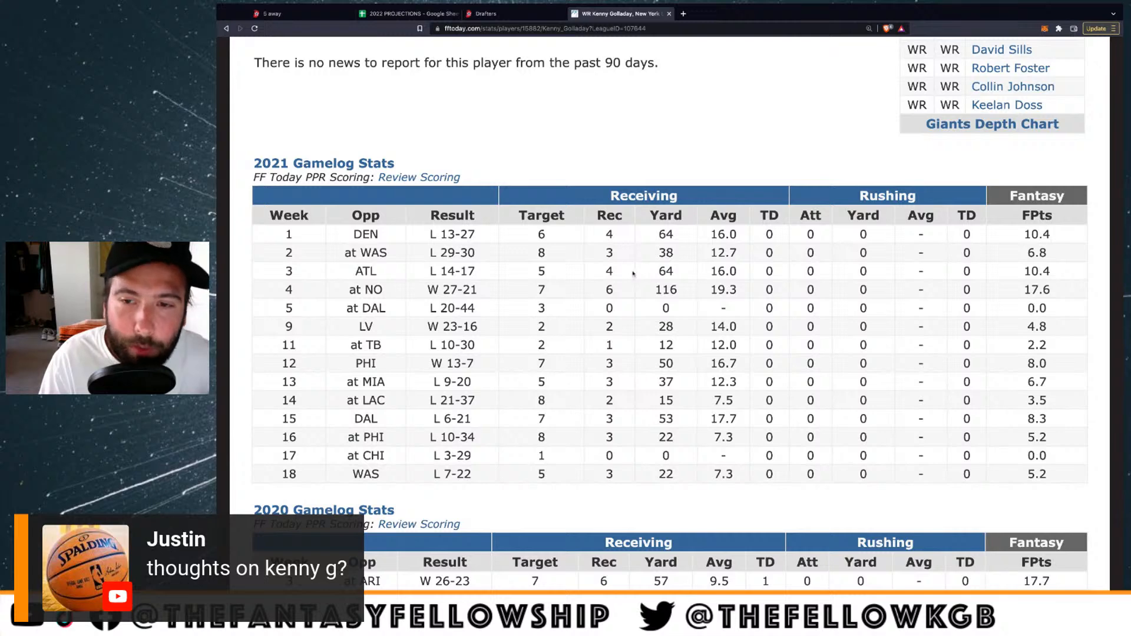
drag(605, 253, 677, 255)
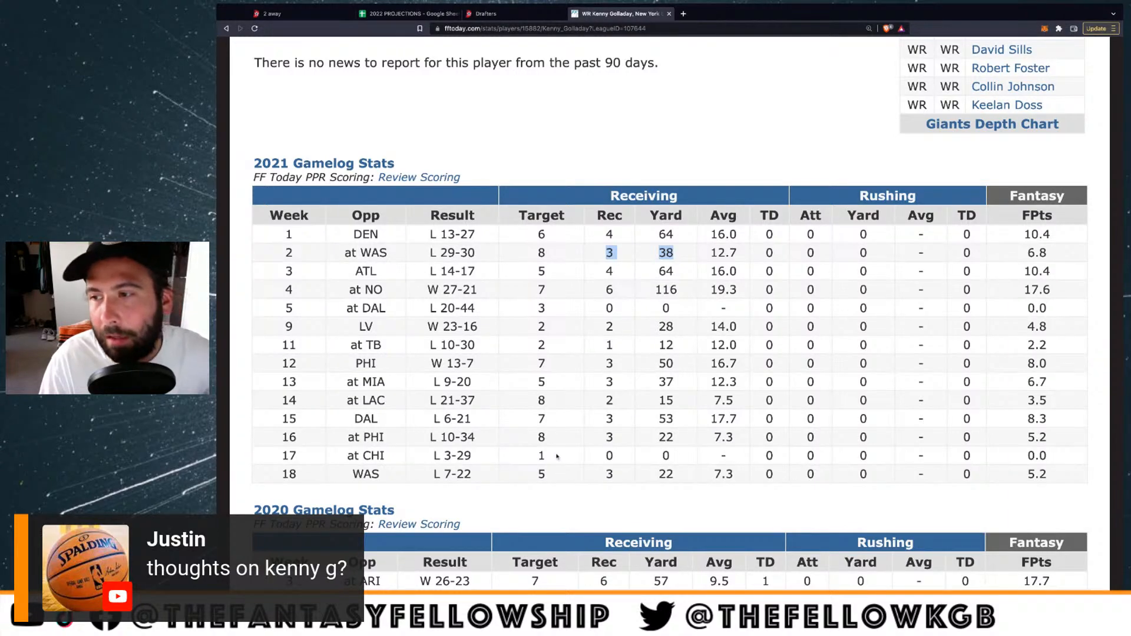
Return to the Drafters draft and review the board through round eleven and the first-column team's position counts
scroll(557, 456, up, 15)
key(ctrl+1)
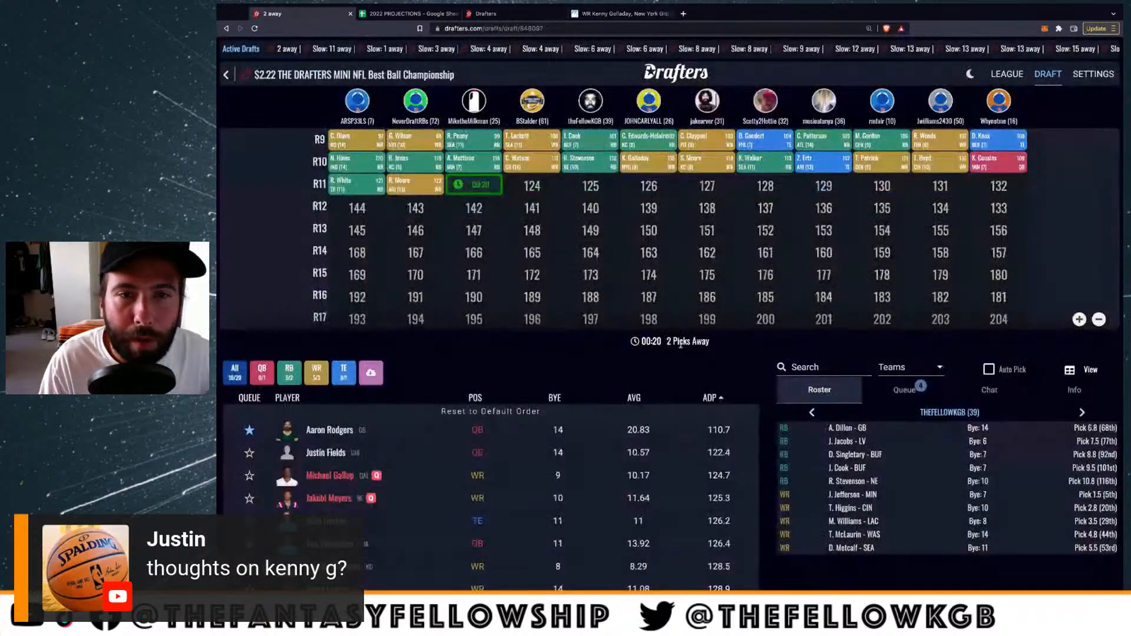
scroll(509, 241, up, 2)
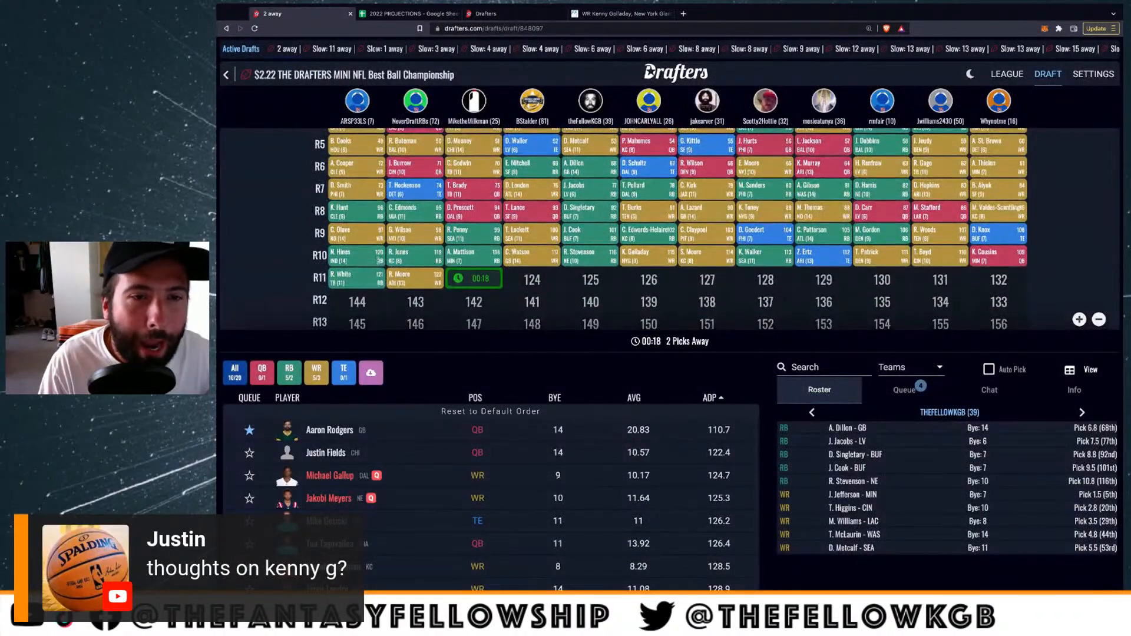
scroll(349, 138, up, 2)
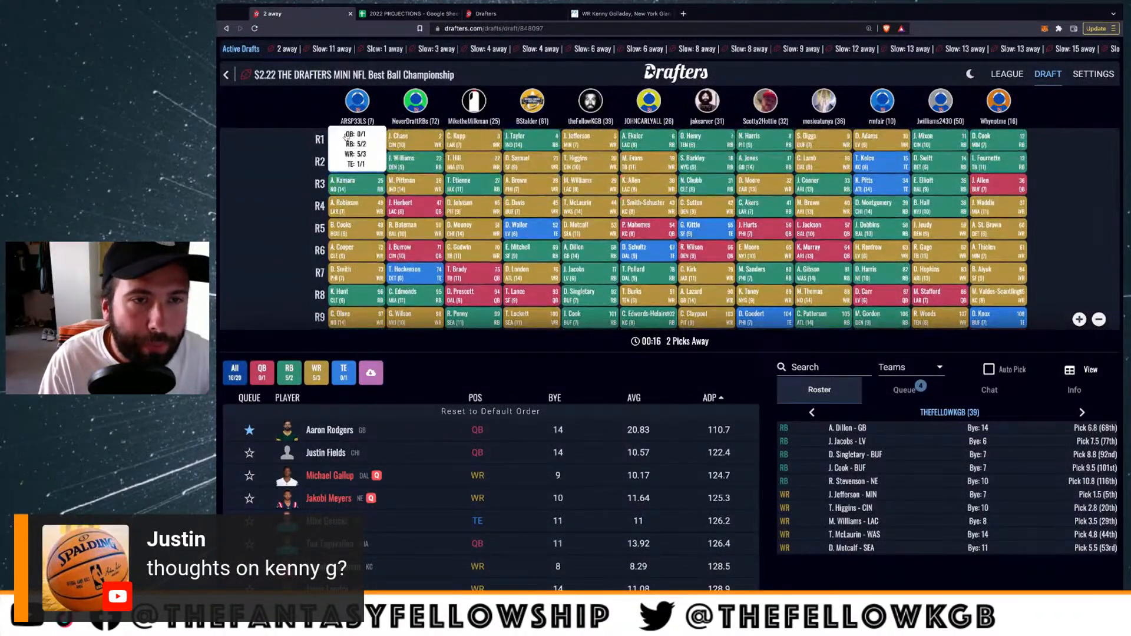
scroll(355, 250, down, 3)
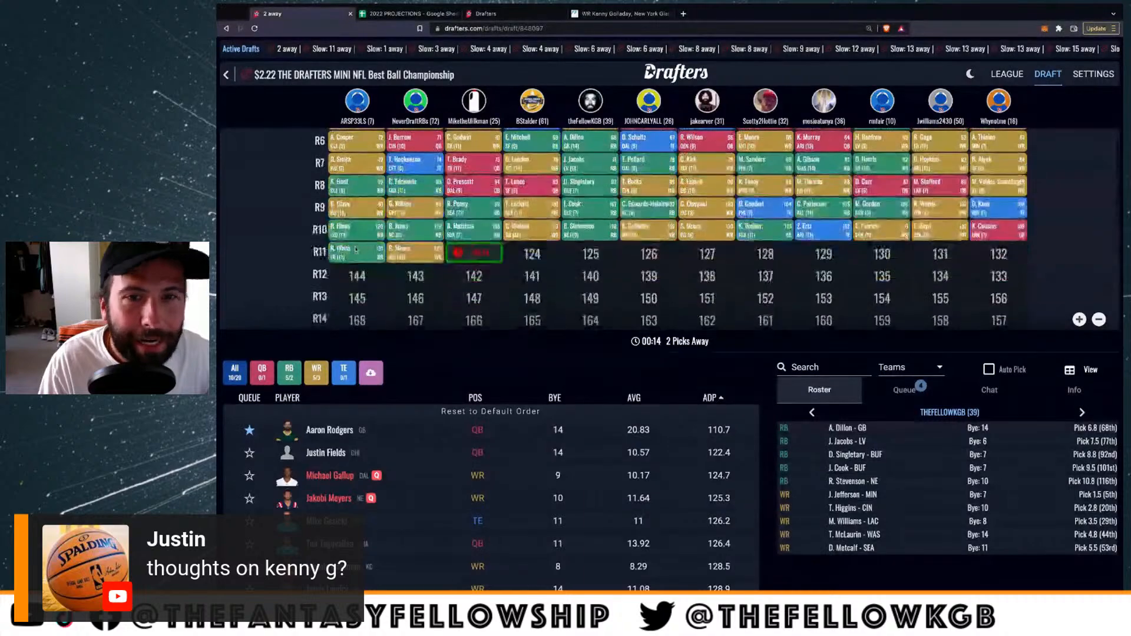
Review the earlier rounds of the draft board and the available quarterbacks before the round 11 pick
scroll(522, 201, up, 3)
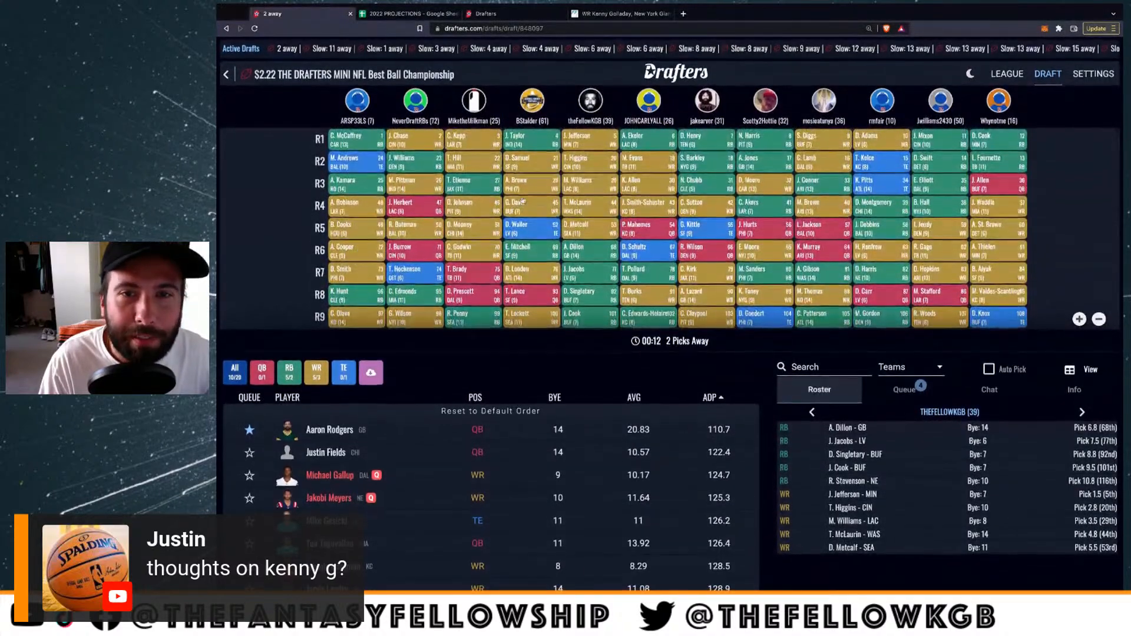
scroll(522, 201, down, 3)
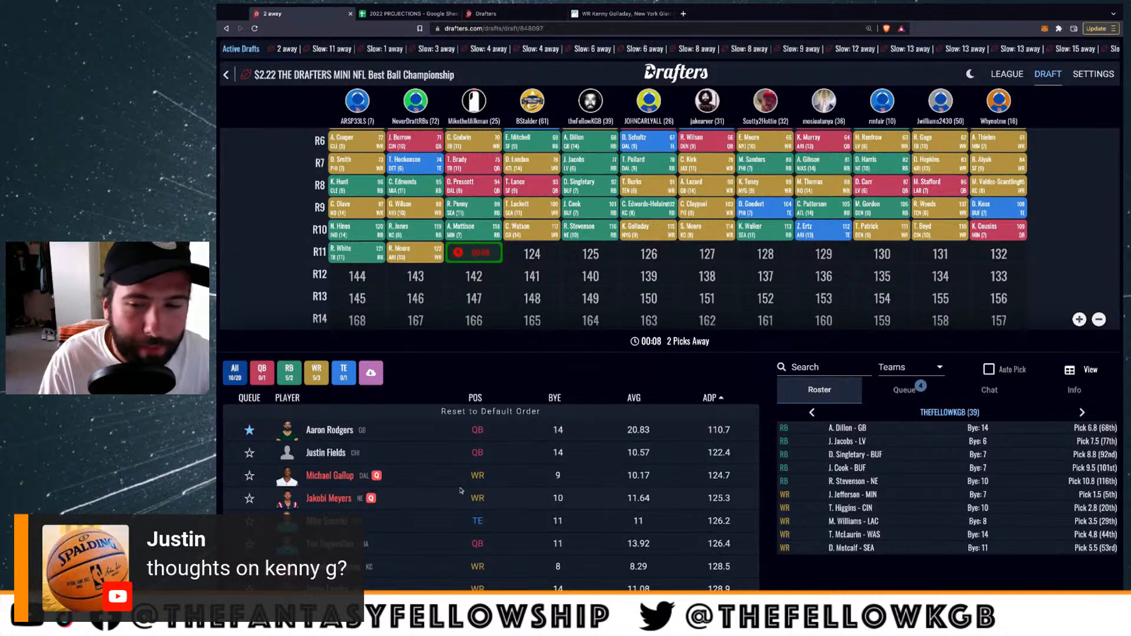
click(262, 372)
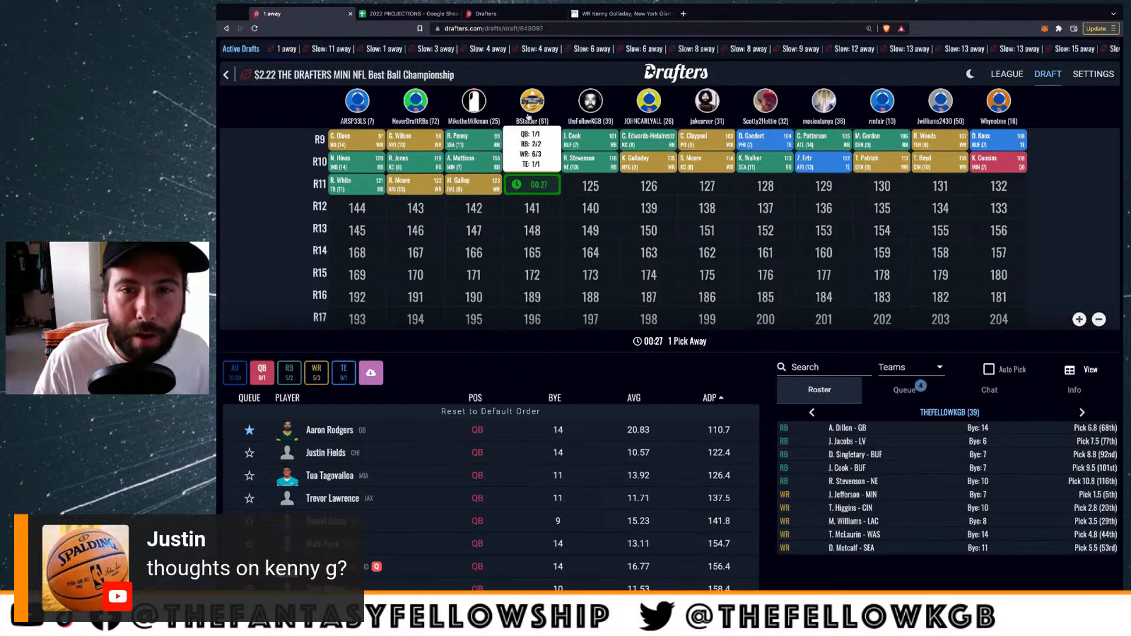
scroll(527, 203, up, 1)
scroll(530, 212, up, 3)
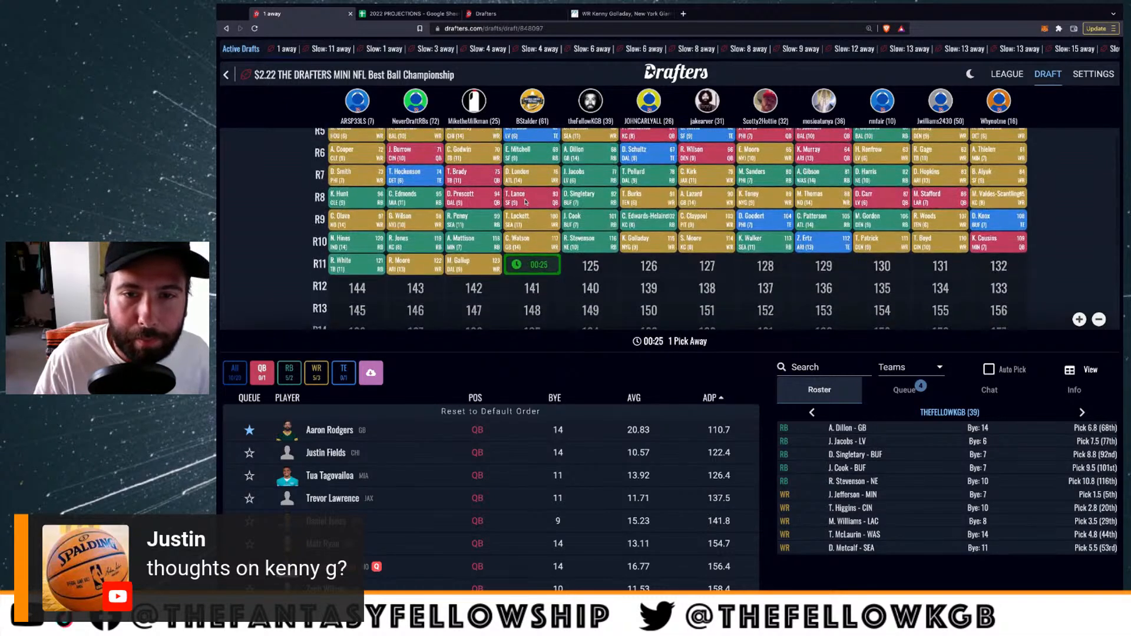
scroll(526, 212, up, 5)
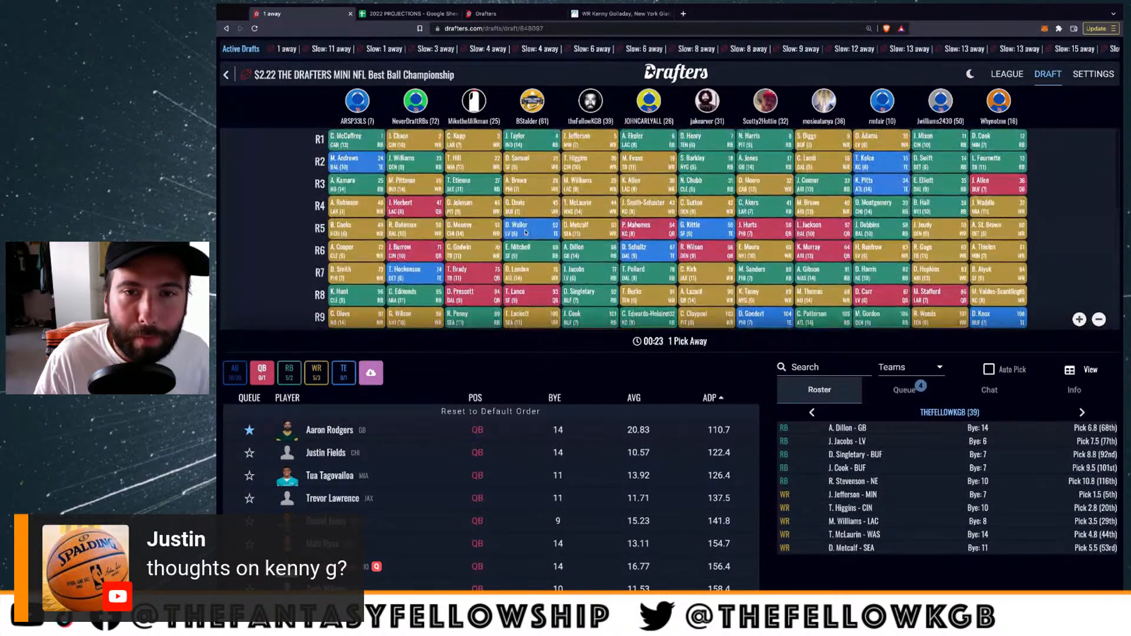
scroll(526, 232, down, 9)
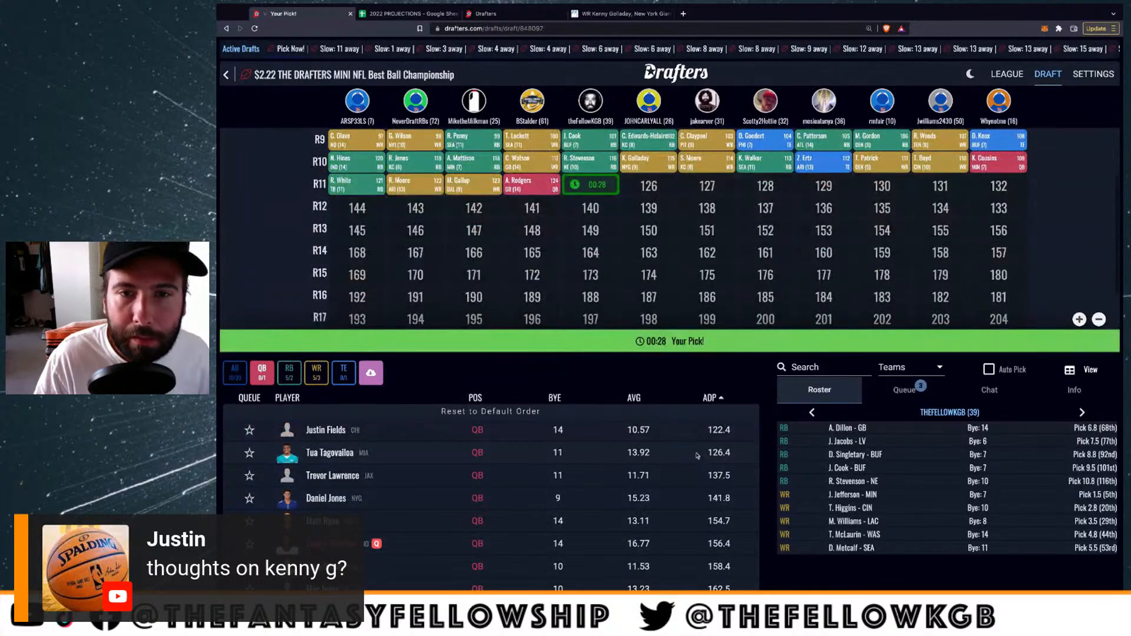
List all positions again and draft Justin Fields of the Chicago Bears as QB in round 11
click(235, 373)
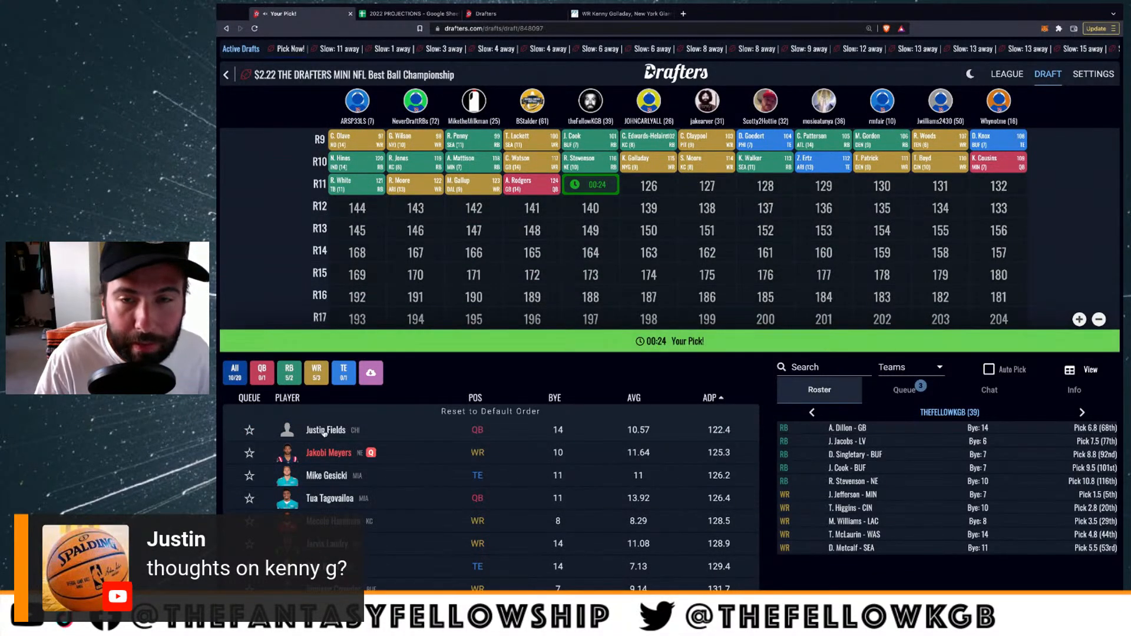
click(324, 431)
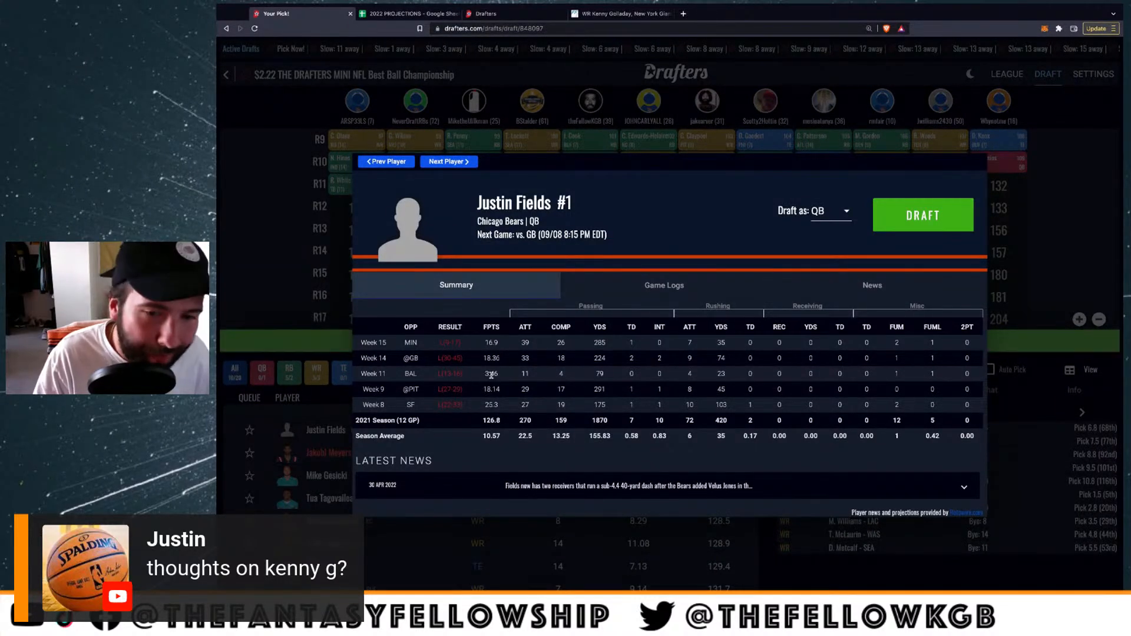
click(922, 216)
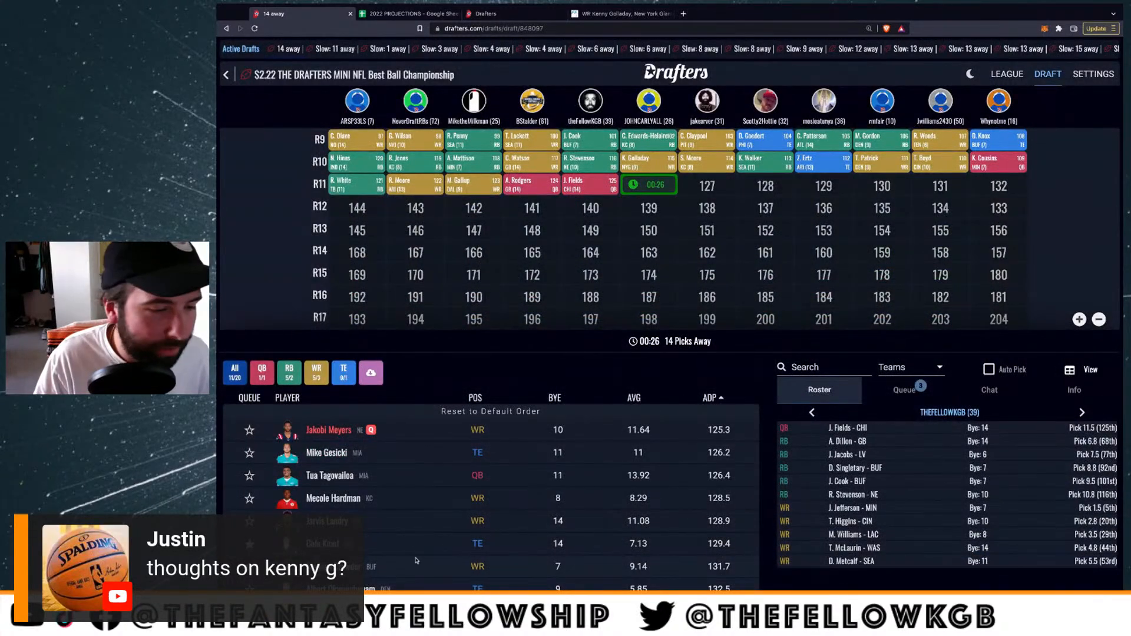
click(217, 580)
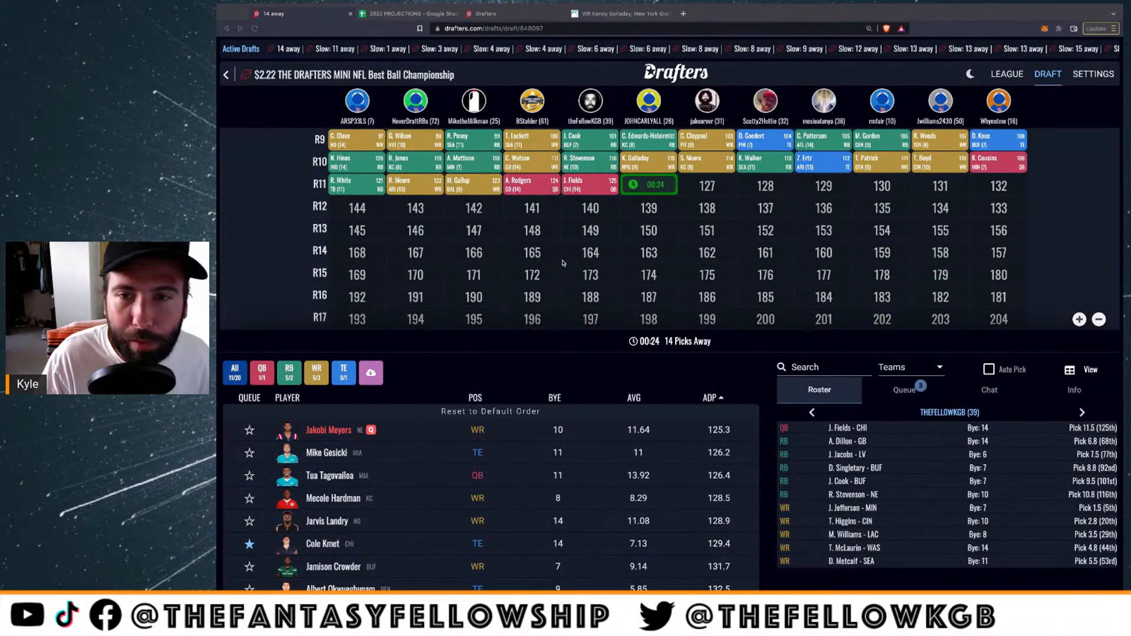
Filter the player list to quarterbacks and add Deshaun Watson to the queue
scroll(573, 257, up, 3)
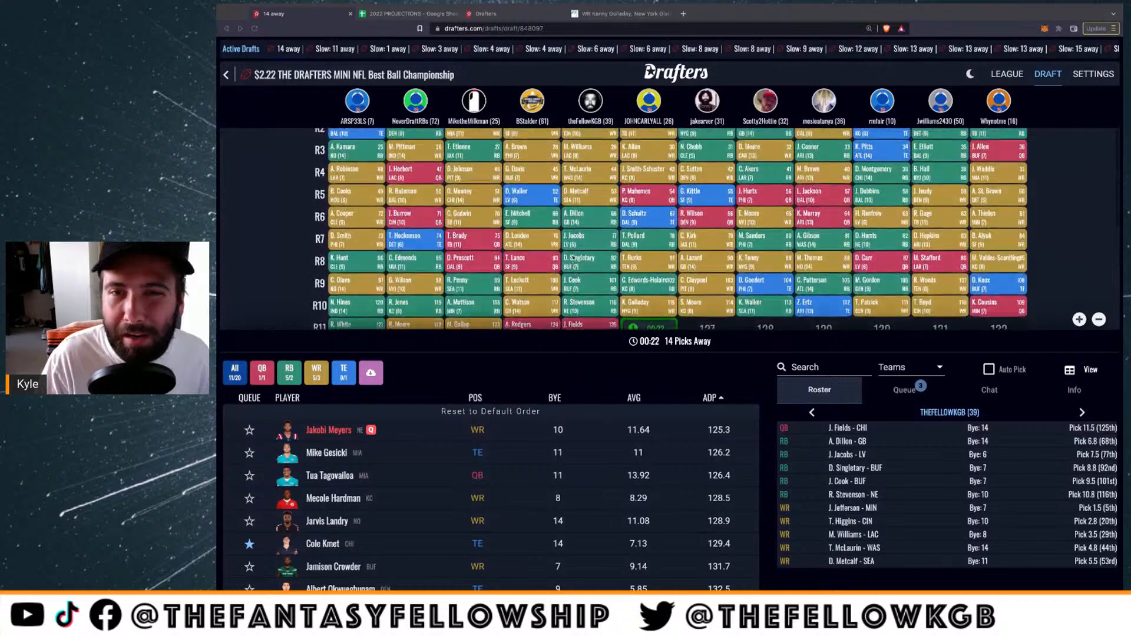
scroll(573, 258, down, 4)
click(263, 376)
click(262, 375)
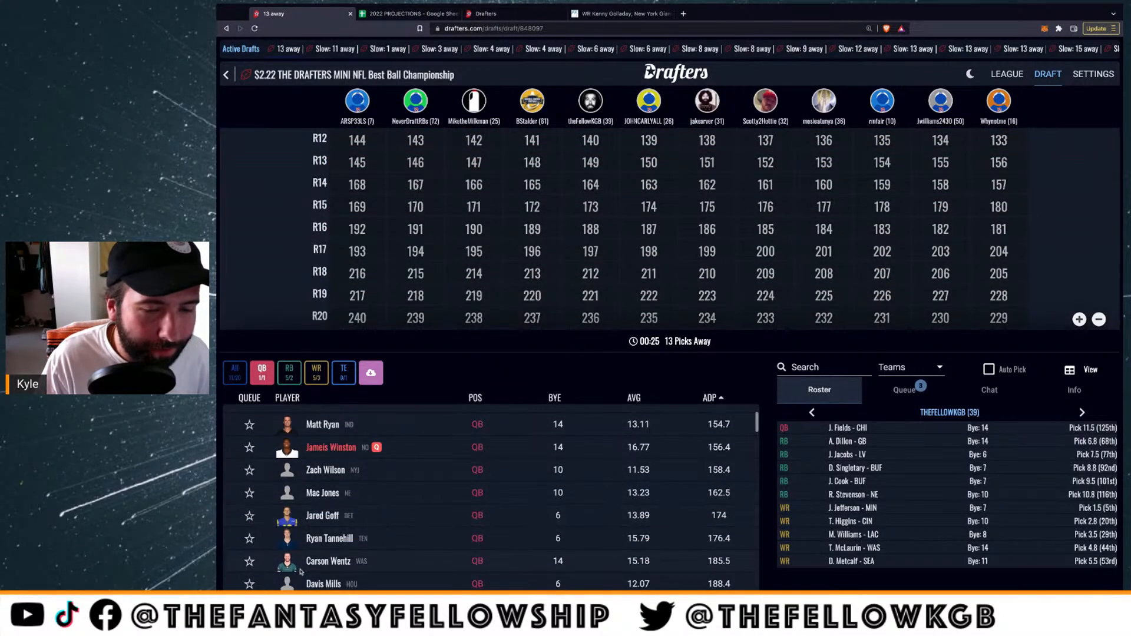
scroll(302, 572, down, 1)
click(249, 574)
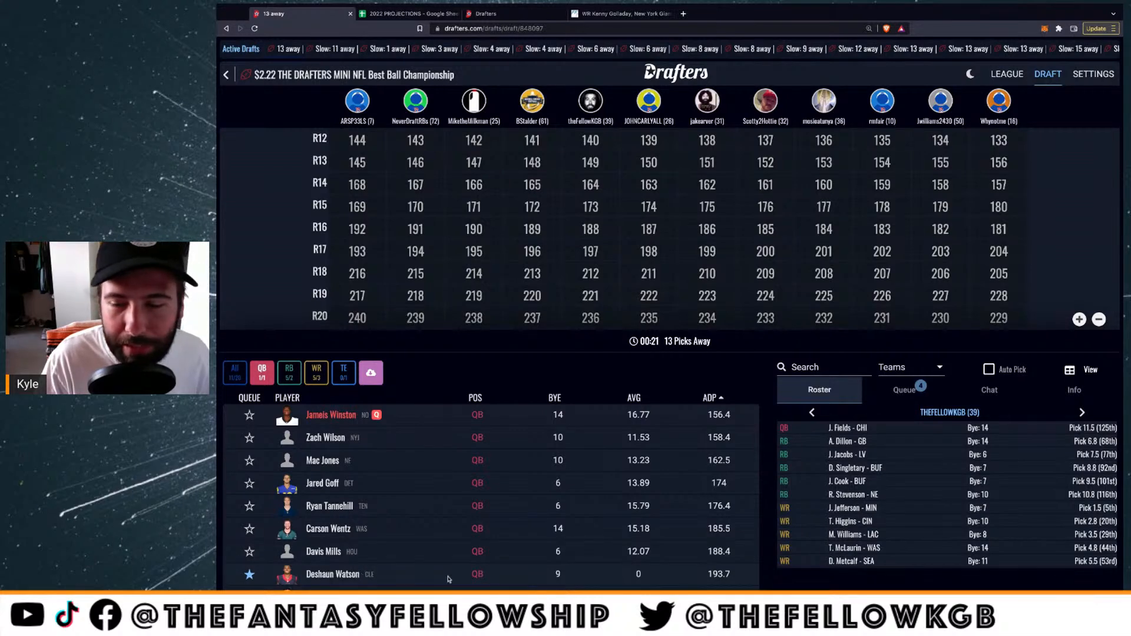
scroll(434, 282, down, 1)
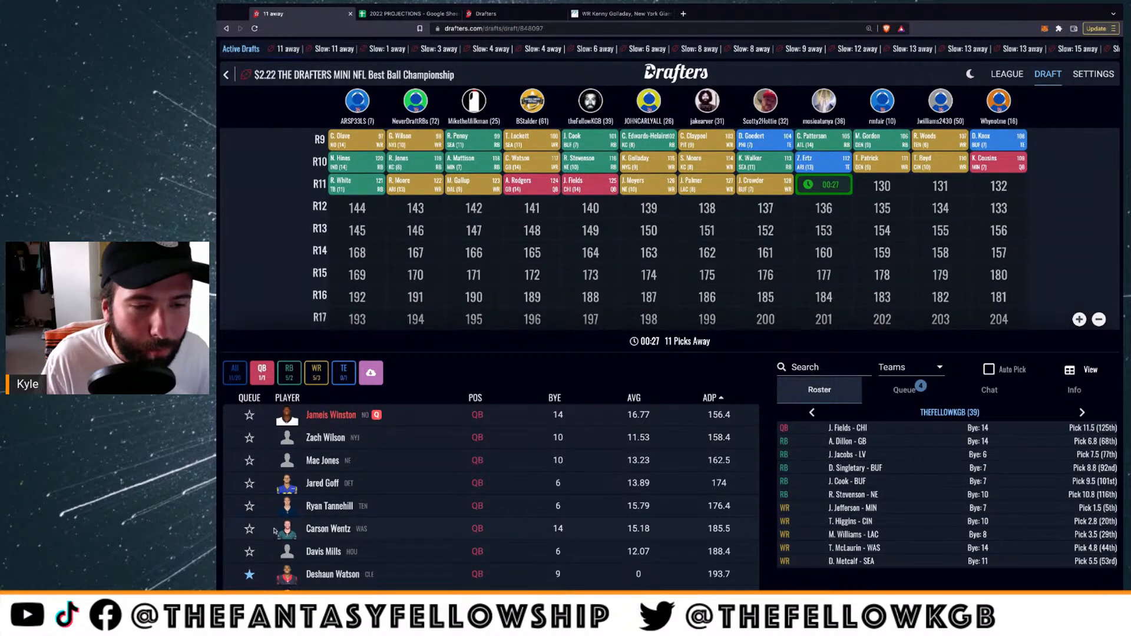
Check earlier picks on the draft board and compare the available tight ends and wide receivers
scroll(313, 491, up, 3)
click(238, 375)
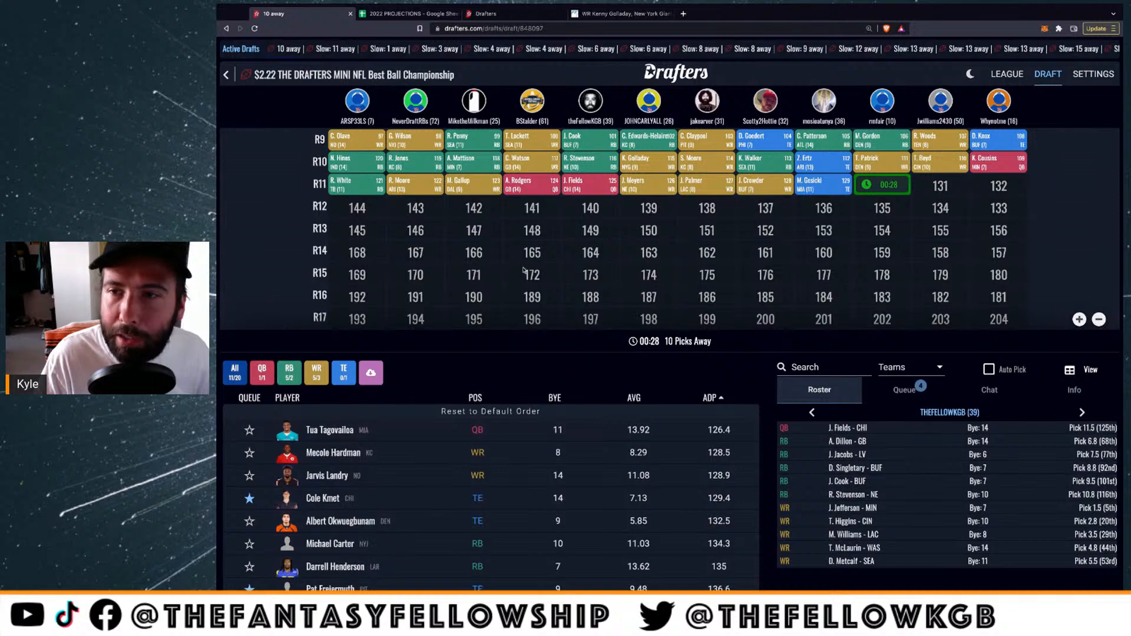
scroll(523, 270, up, 3)
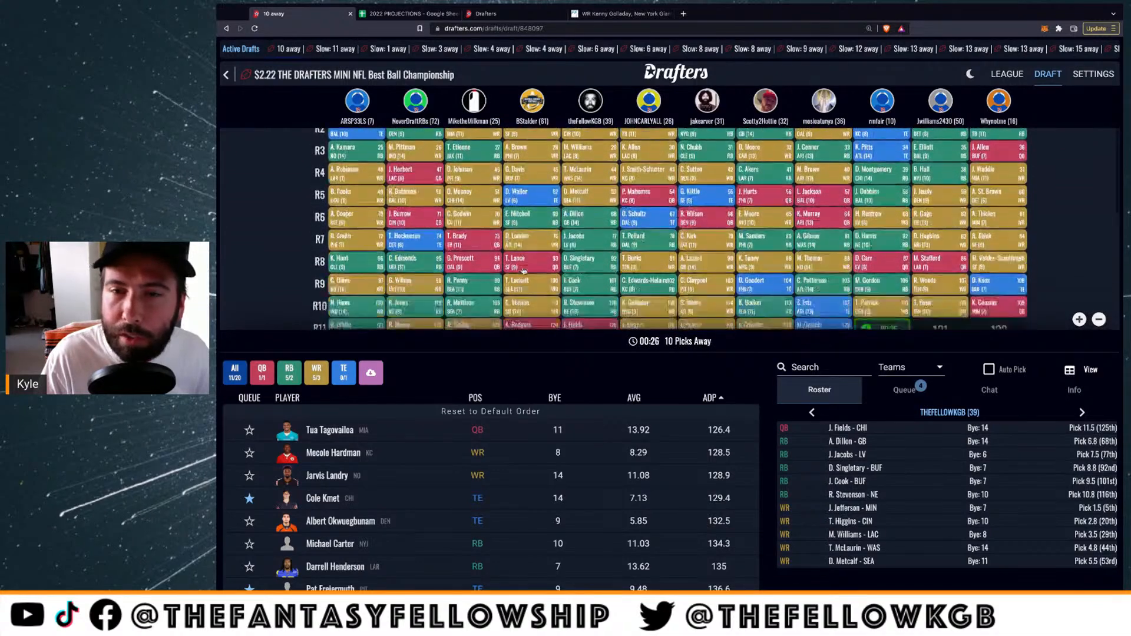
scroll(524, 270, down, 3)
click(344, 370)
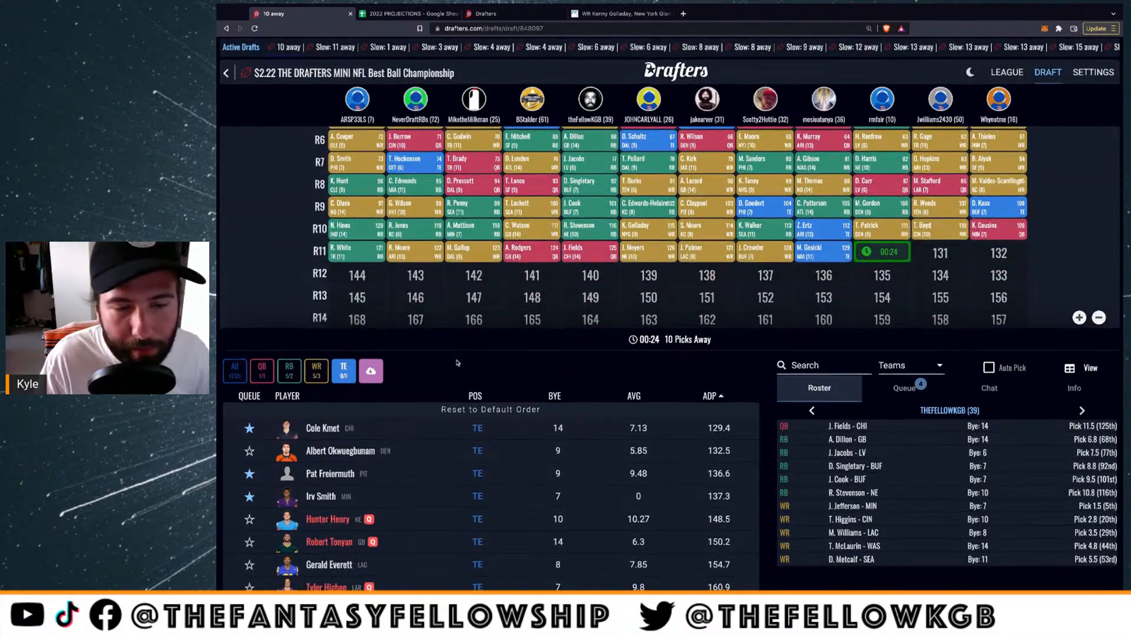
click(314, 378)
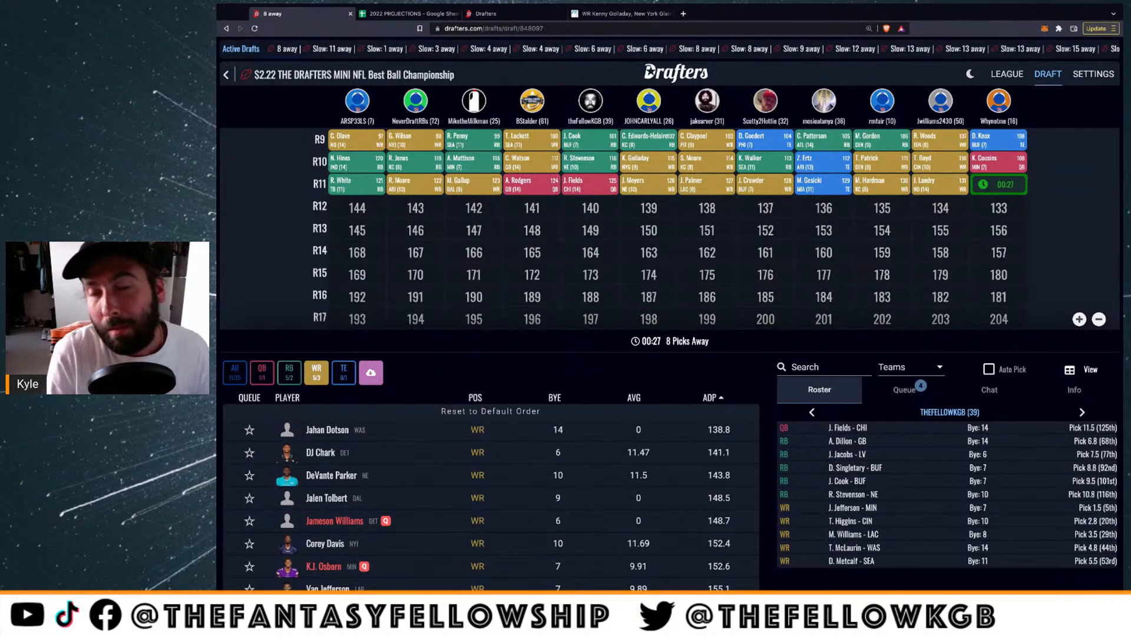
From the running back list, search for "moss", add Zack Moss to the queue and clear the search
click(289, 372)
click(828, 369)
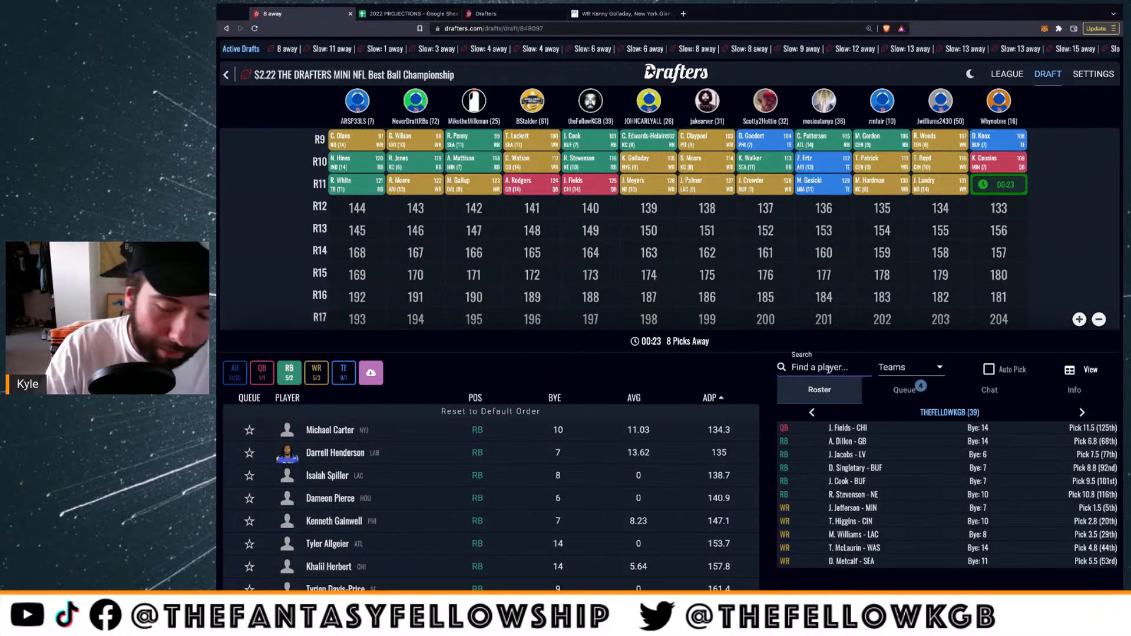
text(moss)
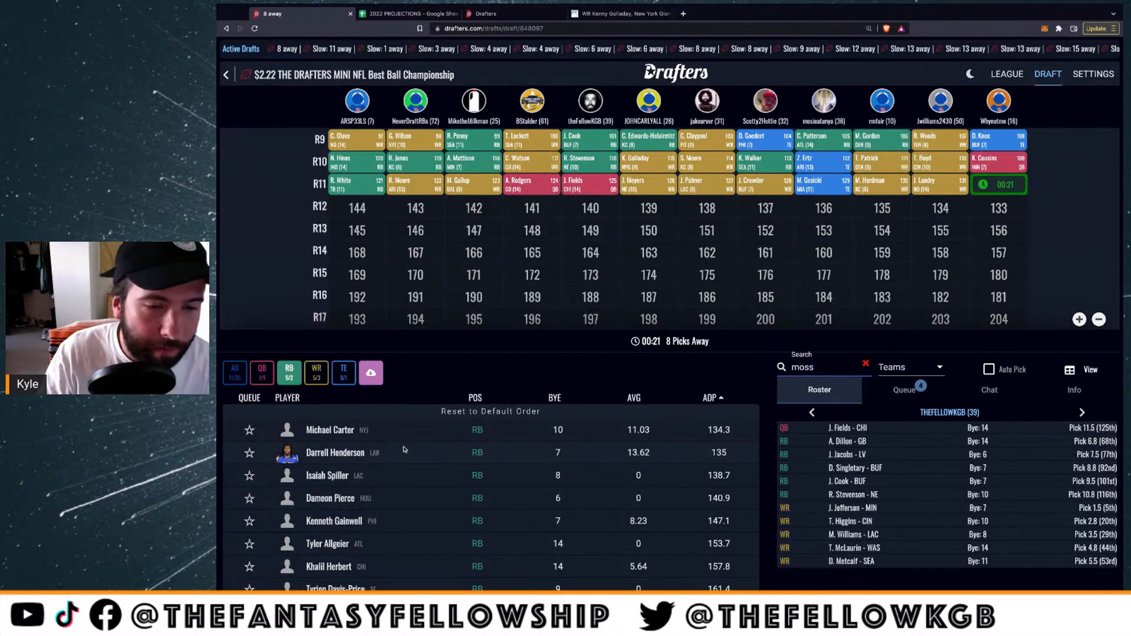
click(250, 431)
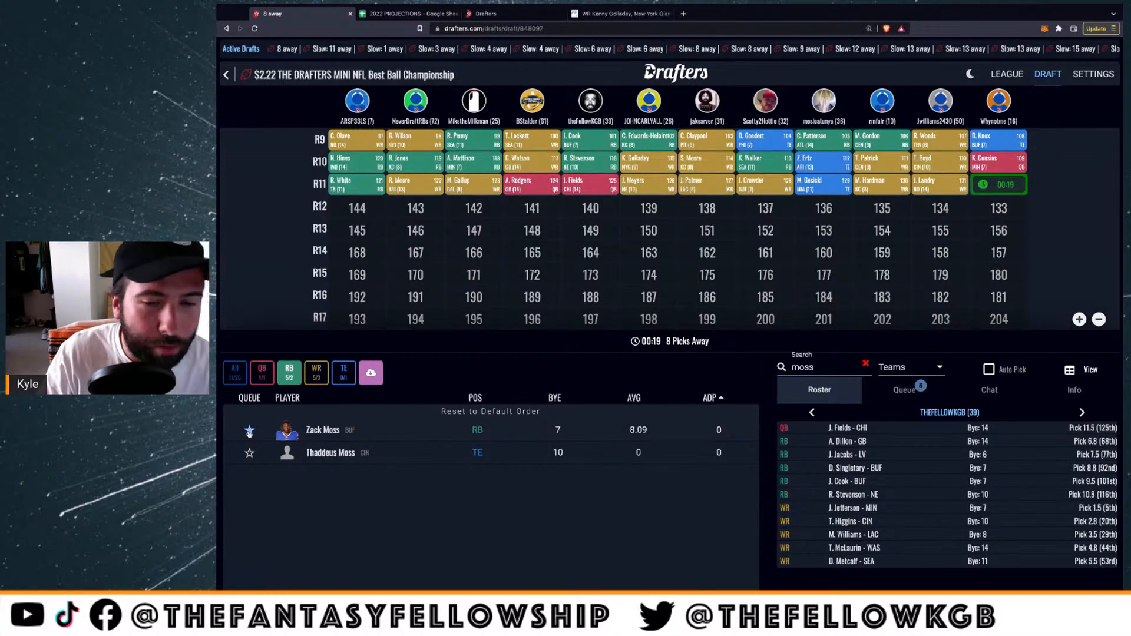
click(865, 366)
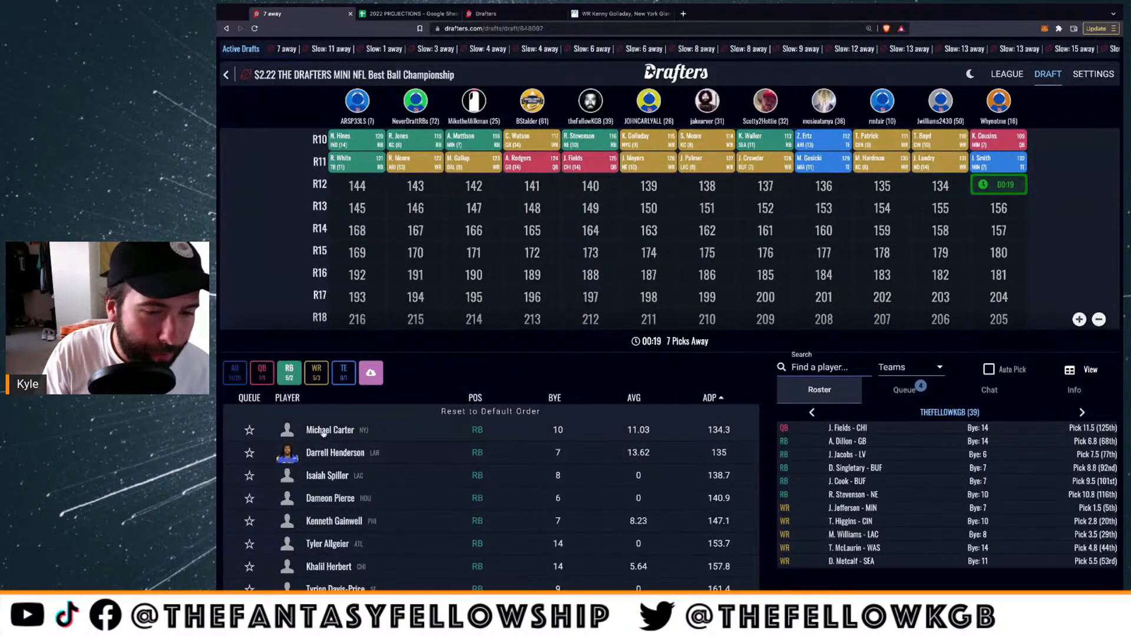
Filter the player list to tight ends and add Greg Dulcich to the queue
click(235, 373)
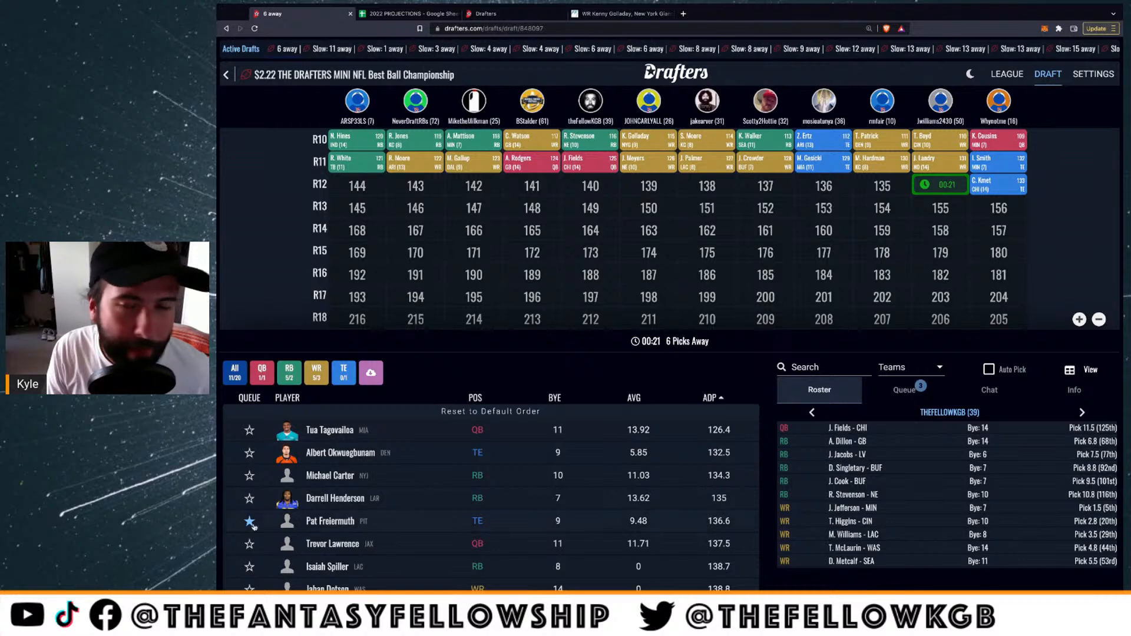
click(343, 373)
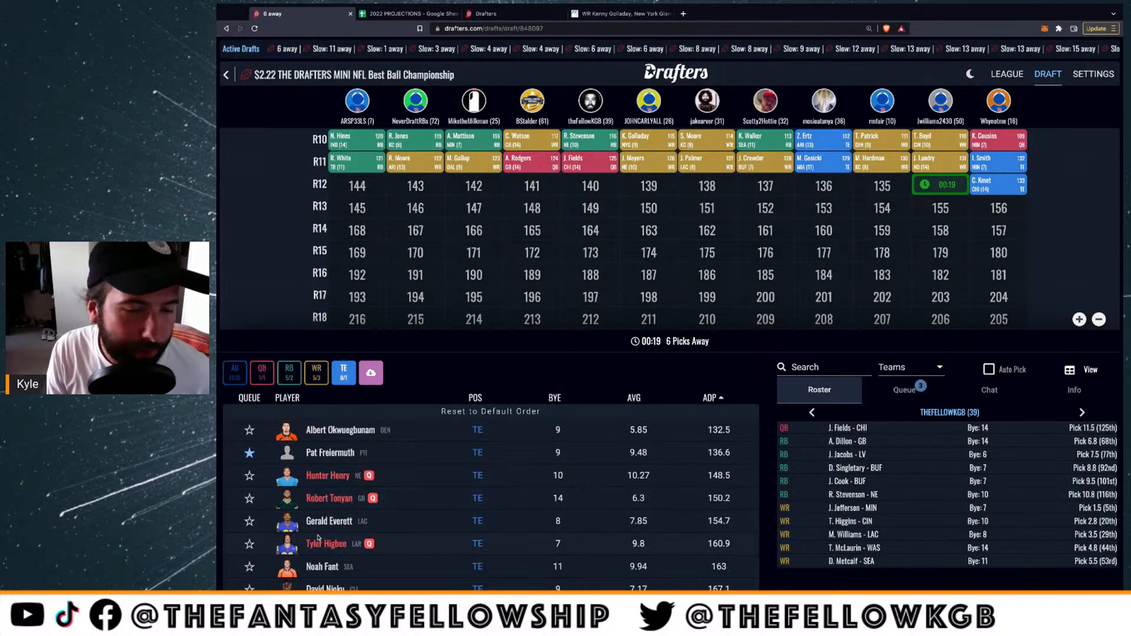
scroll(317, 539, down, 5)
scroll(317, 540, down, 4)
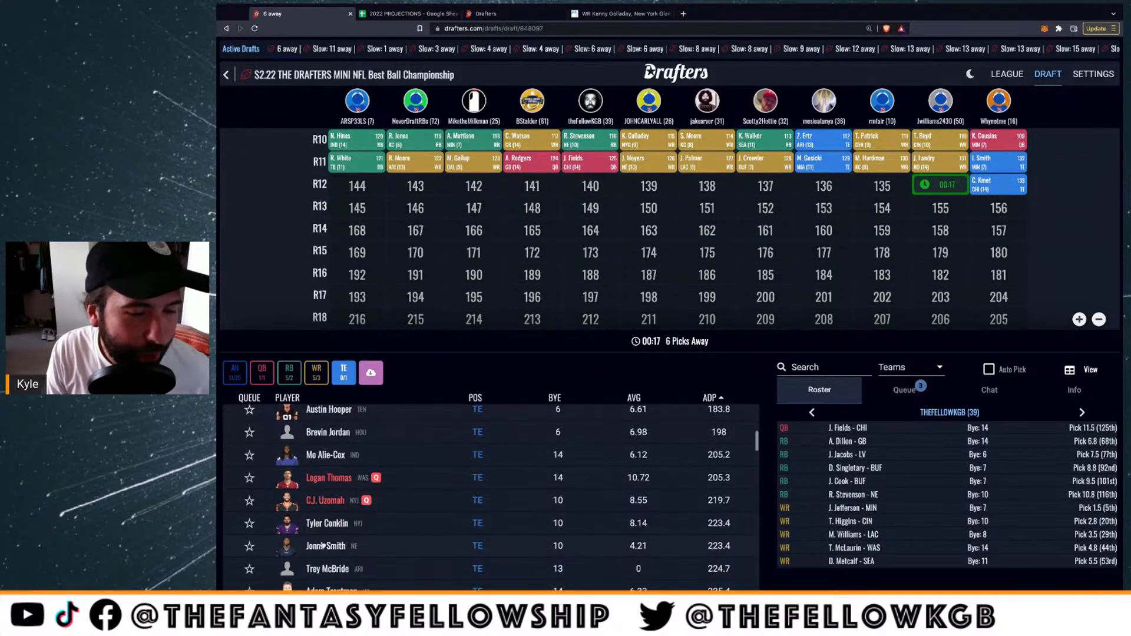
scroll(326, 520, down, 6)
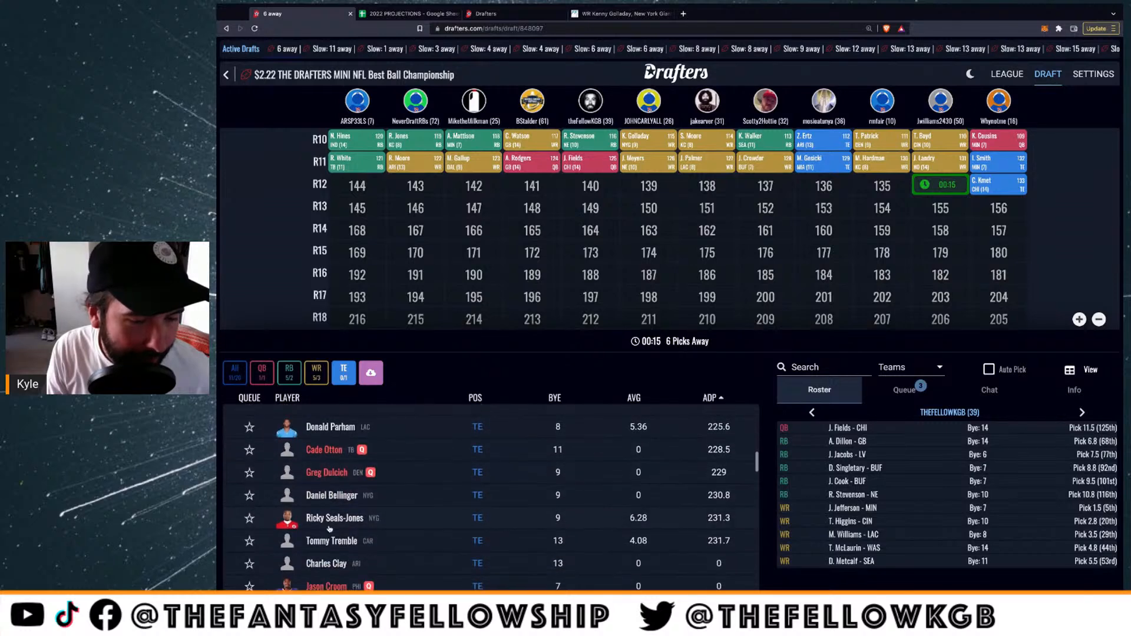
scroll(334, 534, up, 3)
scroll(330, 530, up, 2)
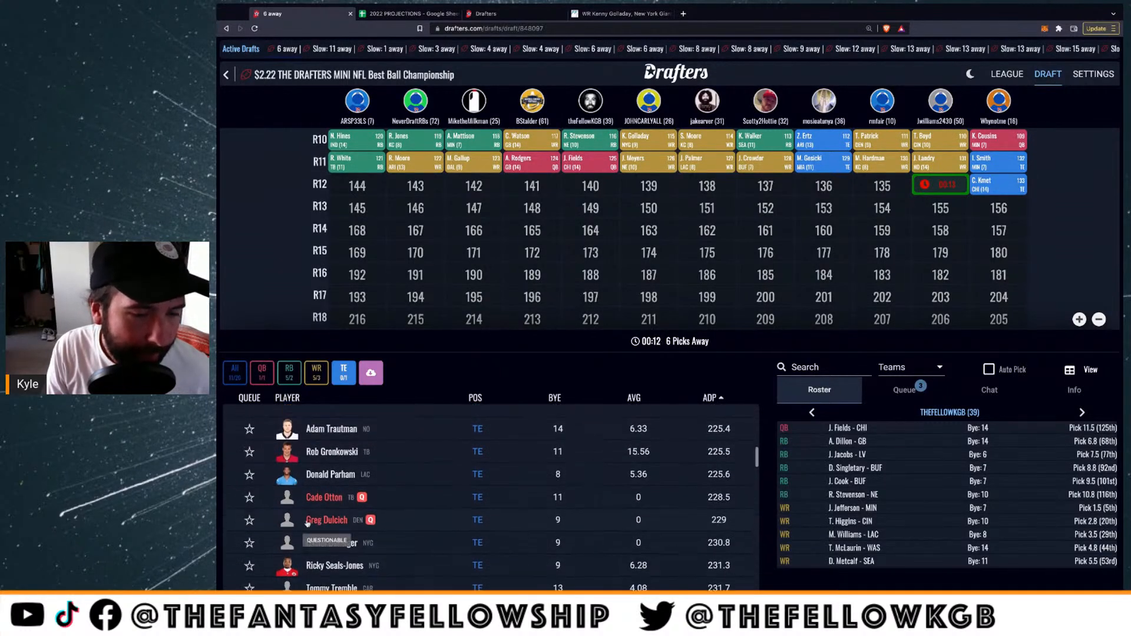
click(250, 521)
Add tight ends David Njoku, Noah Fant, Gerald Everett, Robert Tonyan, Hunter Henry and Albert Okwuegbunam to the queue
scroll(334, 526, up, 3)
scroll(333, 526, up, 10)
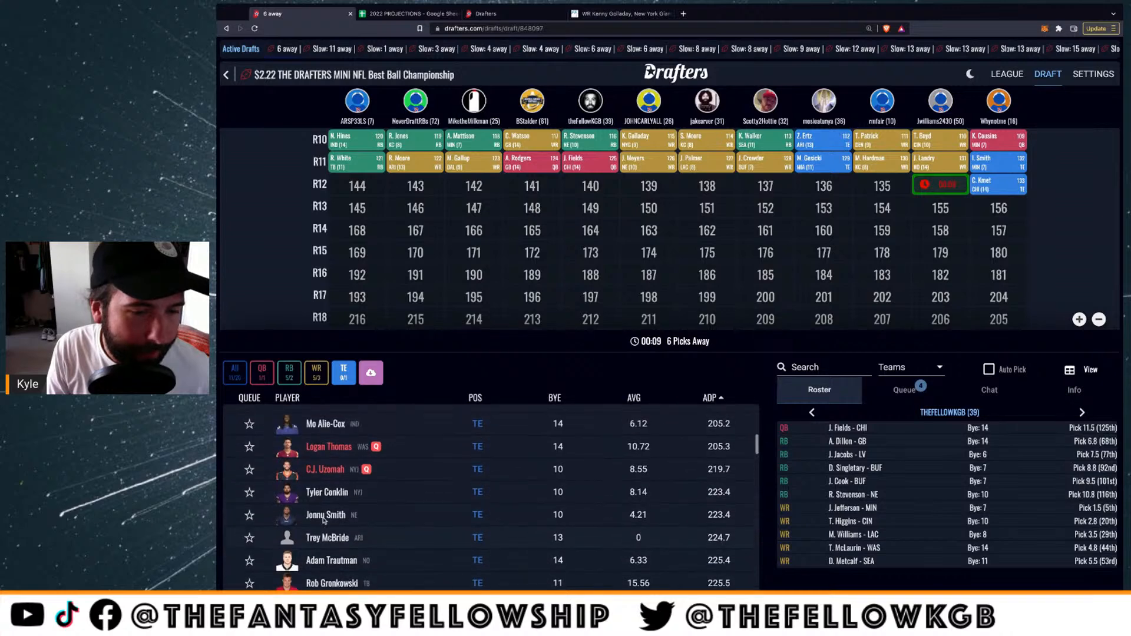
scroll(323, 518, up, 2)
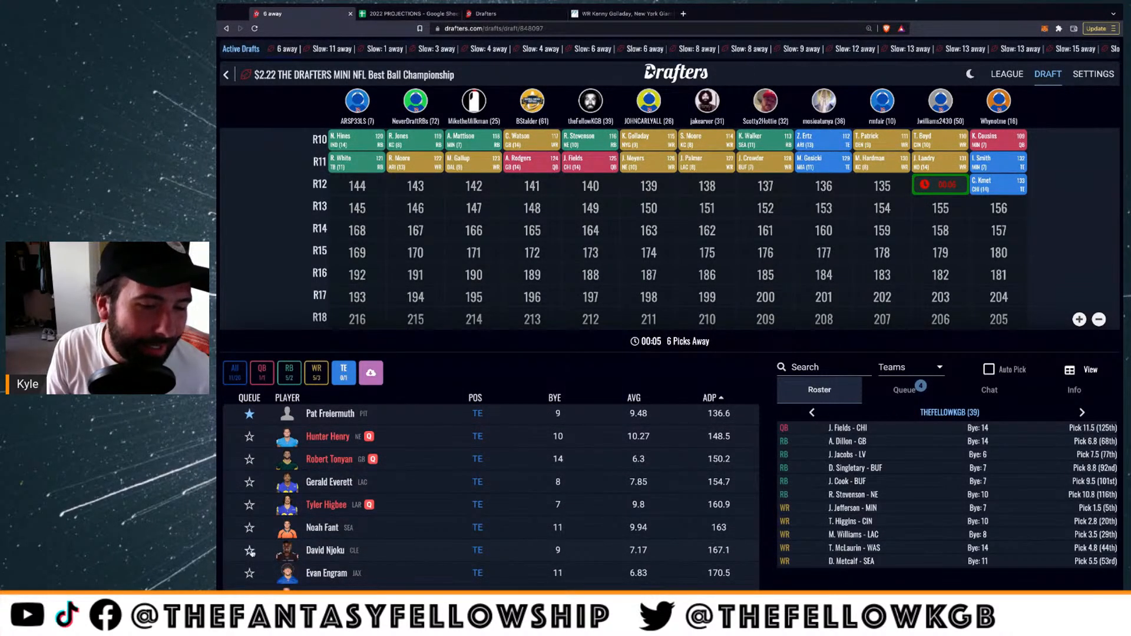
click(250, 550)
click(250, 481)
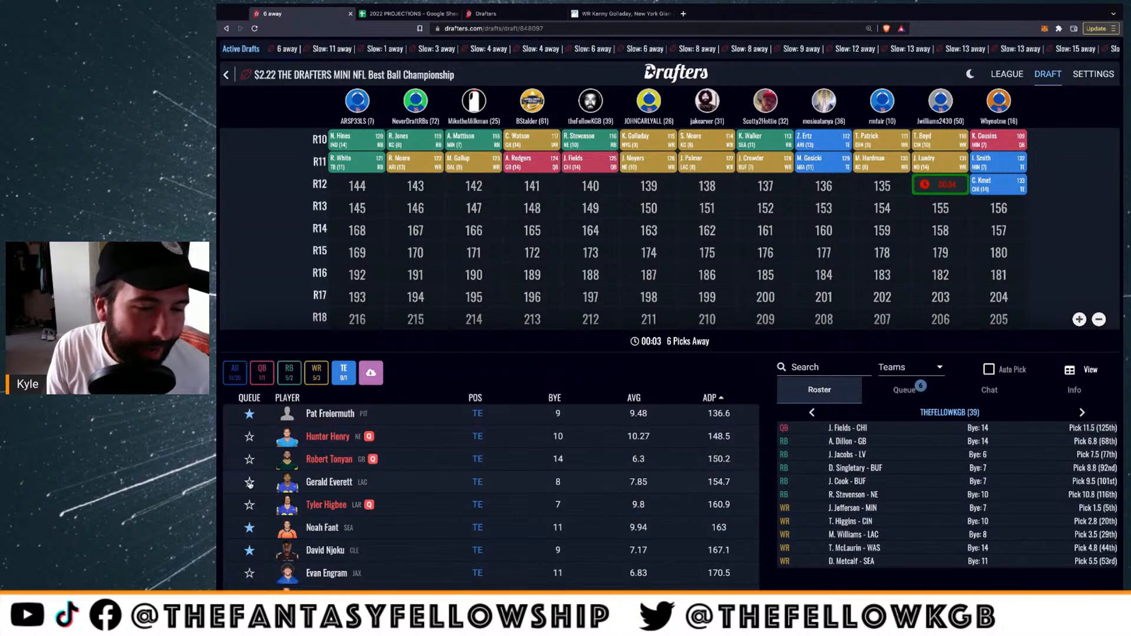
click(249, 459)
click(250, 437)
scroll(255, 445, up, 1)
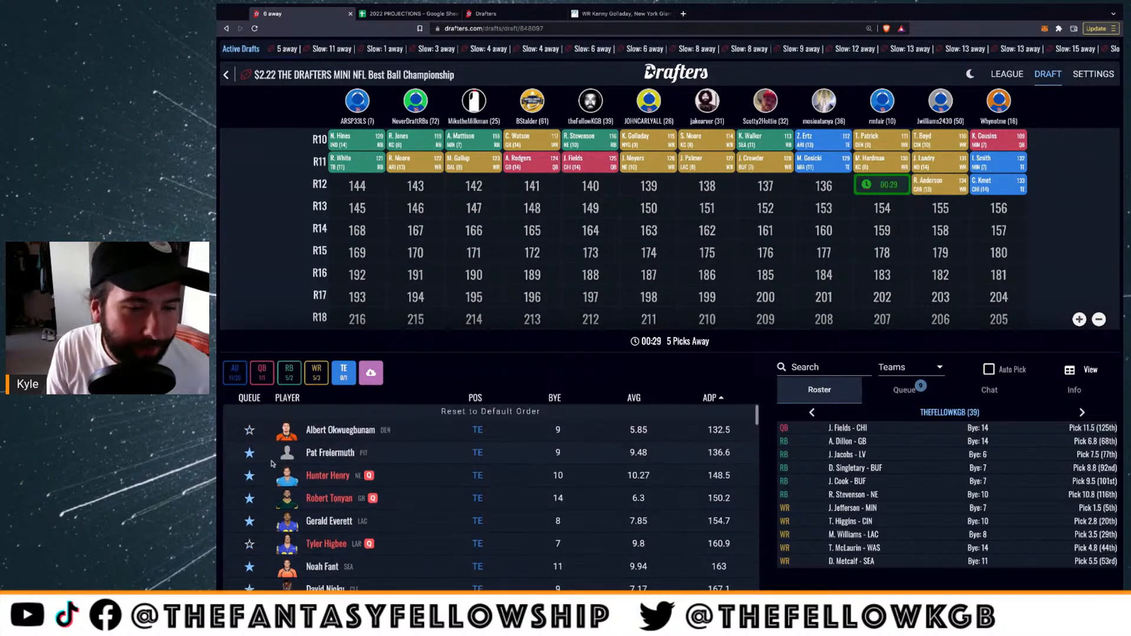
click(249, 430)
List all positions and examine the draft board's early rounds and the remaining players for the round 12 pick
click(236, 376)
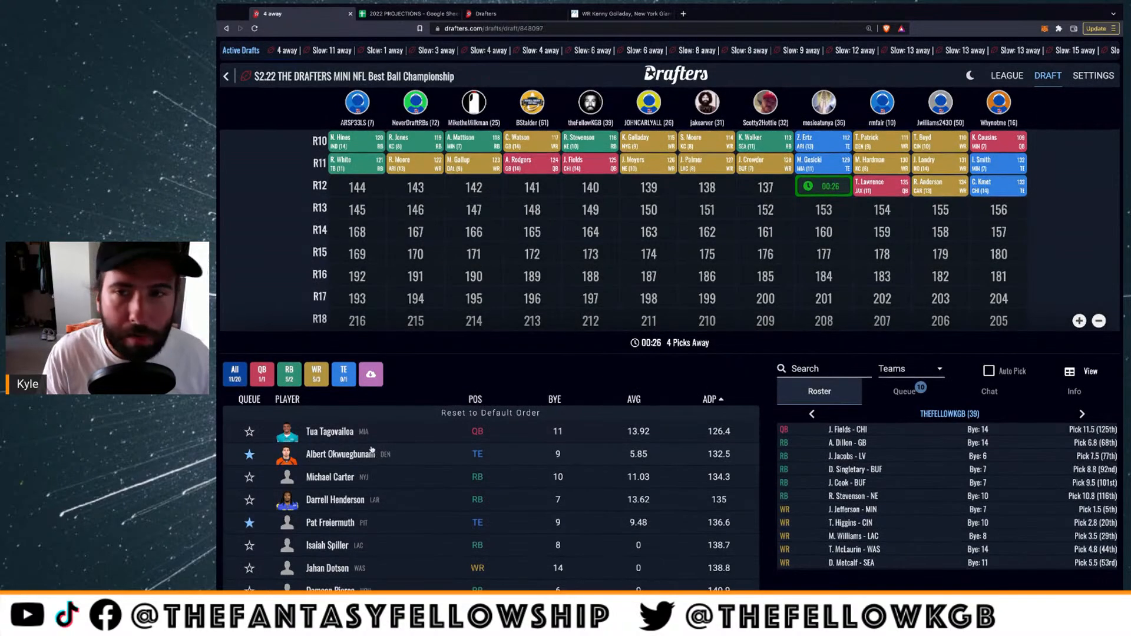
scroll(638, 249, up, 3)
scroll(637, 249, up, 2)
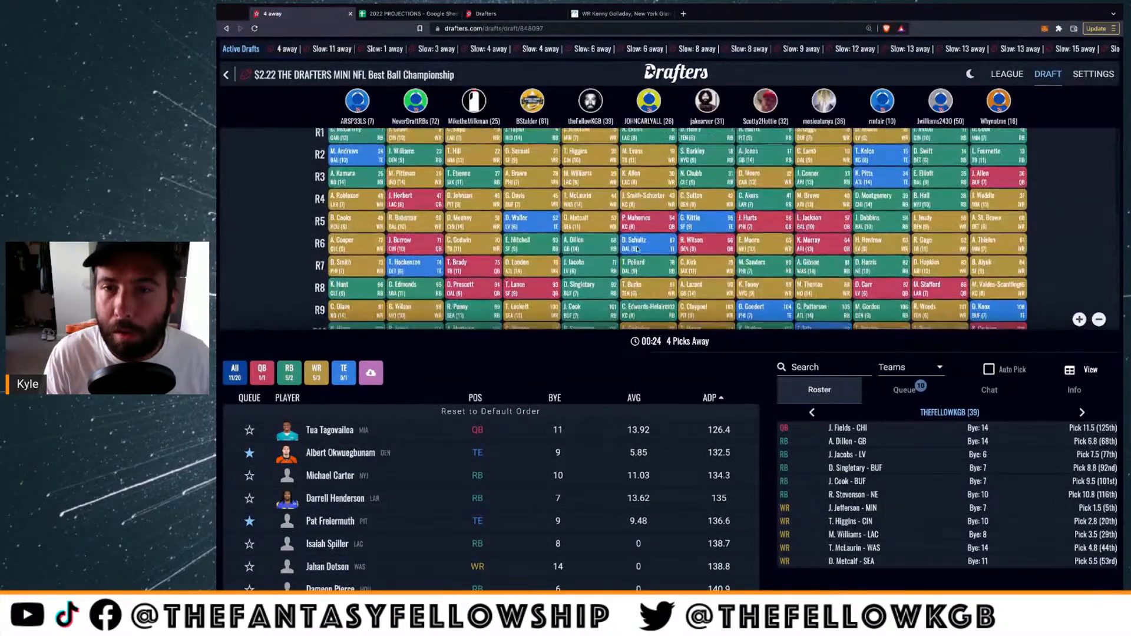
scroll(638, 249, up, 1)
scroll(747, 145, up, 3)
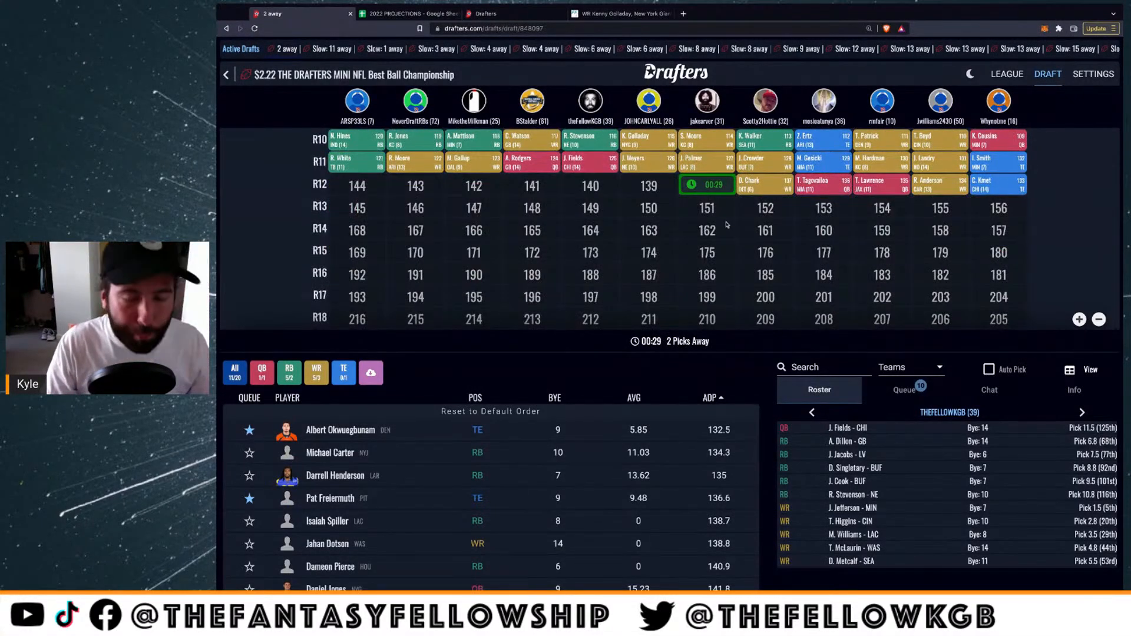
scroll(306, 452, down, 3)
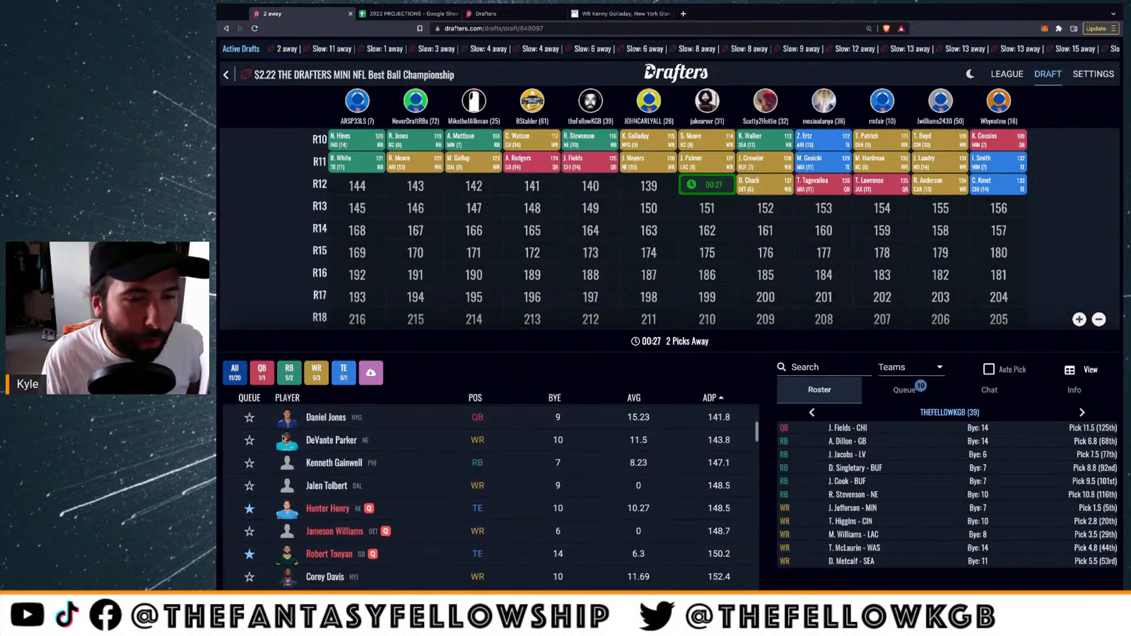
Draft Pat Freiermuth as a tight end with the round 12 pick
scroll(307, 452, up, 3)
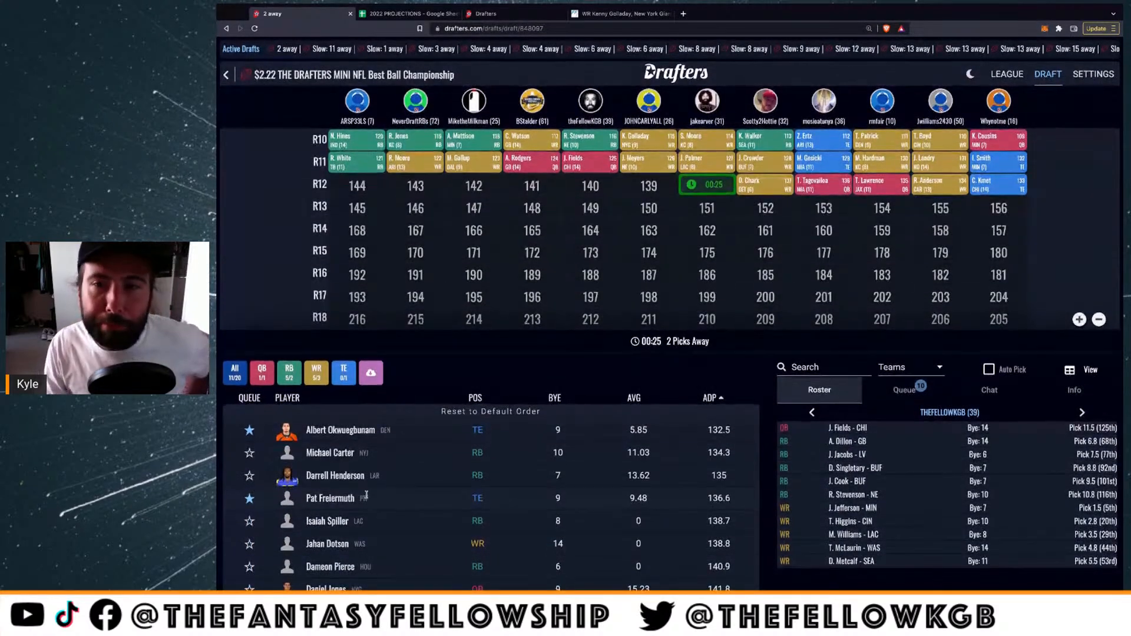
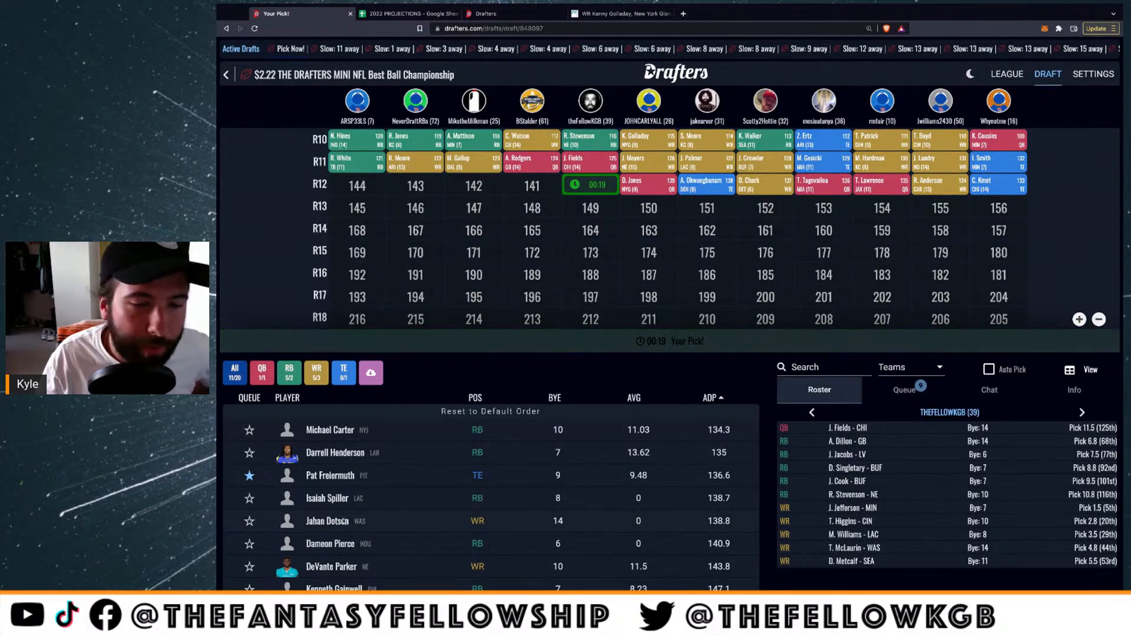
click(328, 476)
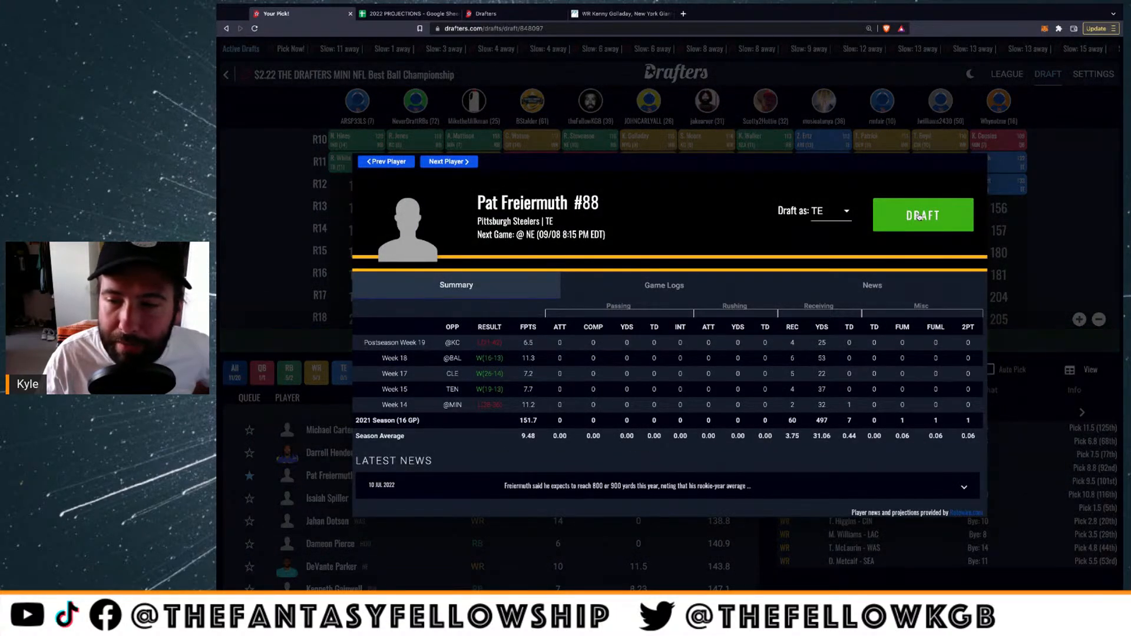
click(919, 217)
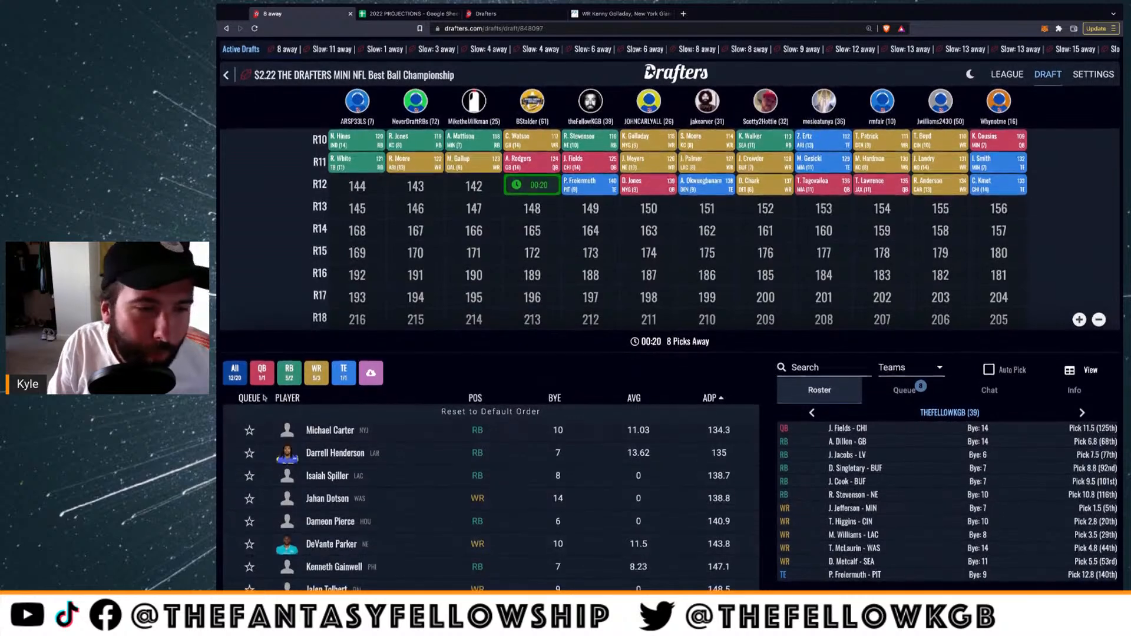
Review the remaining quarterbacks, and return the player list to all positions
click(259, 376)
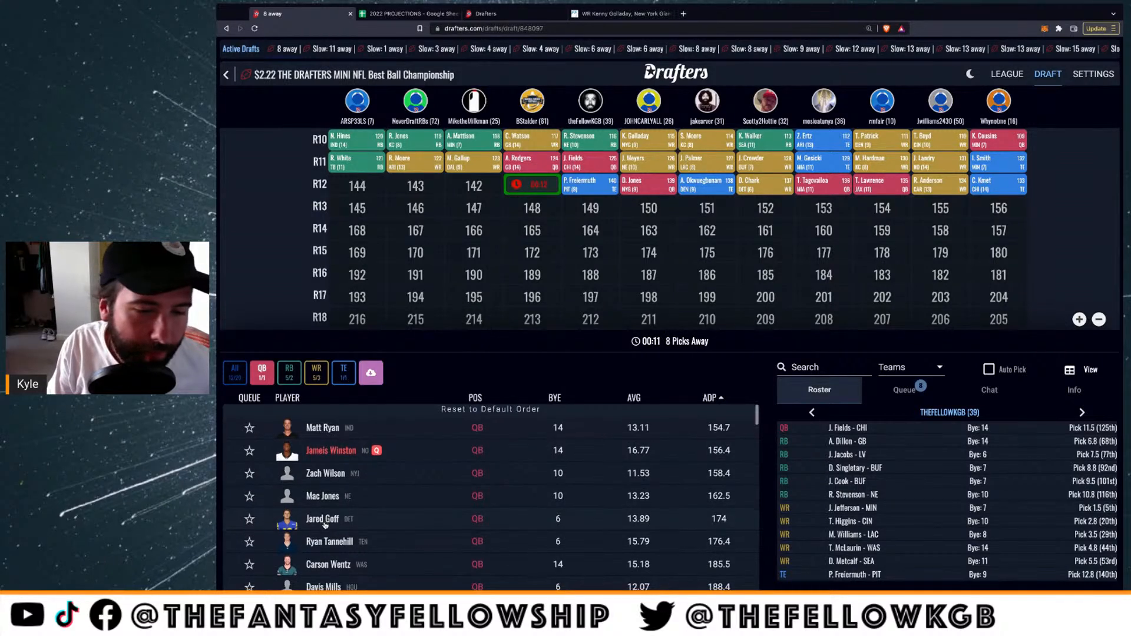
scroll(327, 524, down, 1)
scroll(327, 524, up, 1)
click(235, 372)
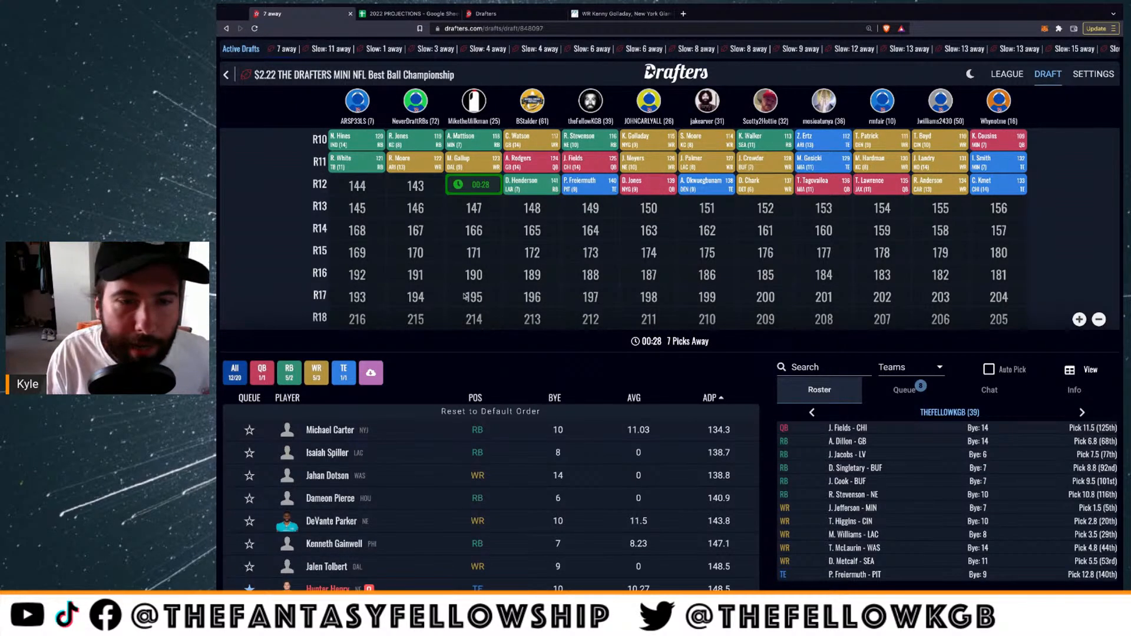
Filter the player list to wide receivers and add Jalen Tolbert, K.J. Osborn and Nico Collins to the queue
click(317, 373)
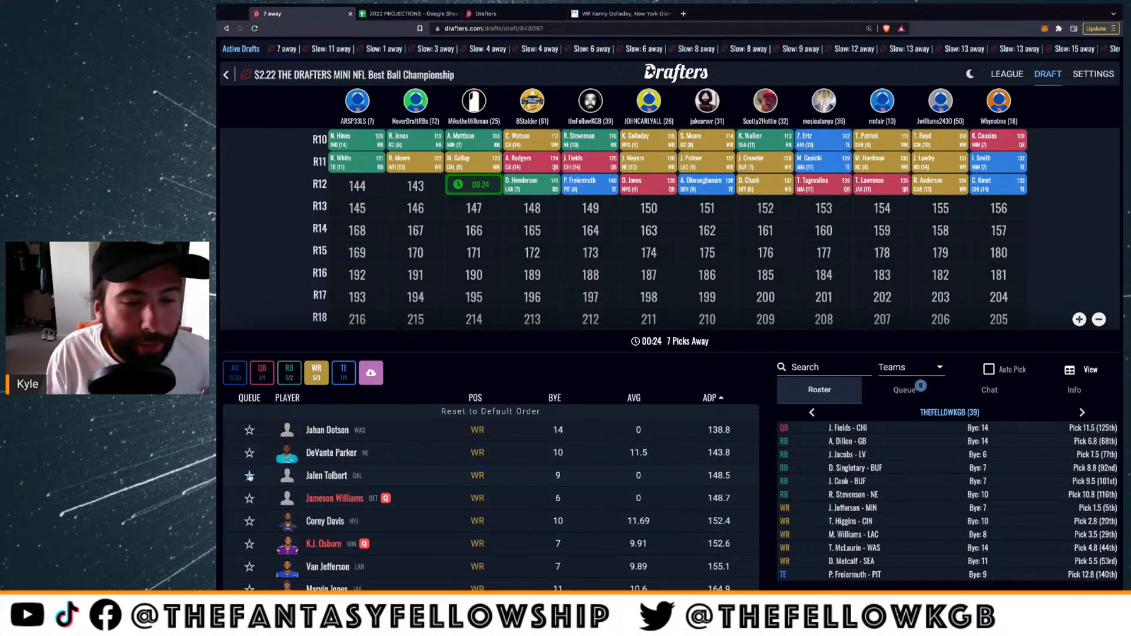
click(249, 476)
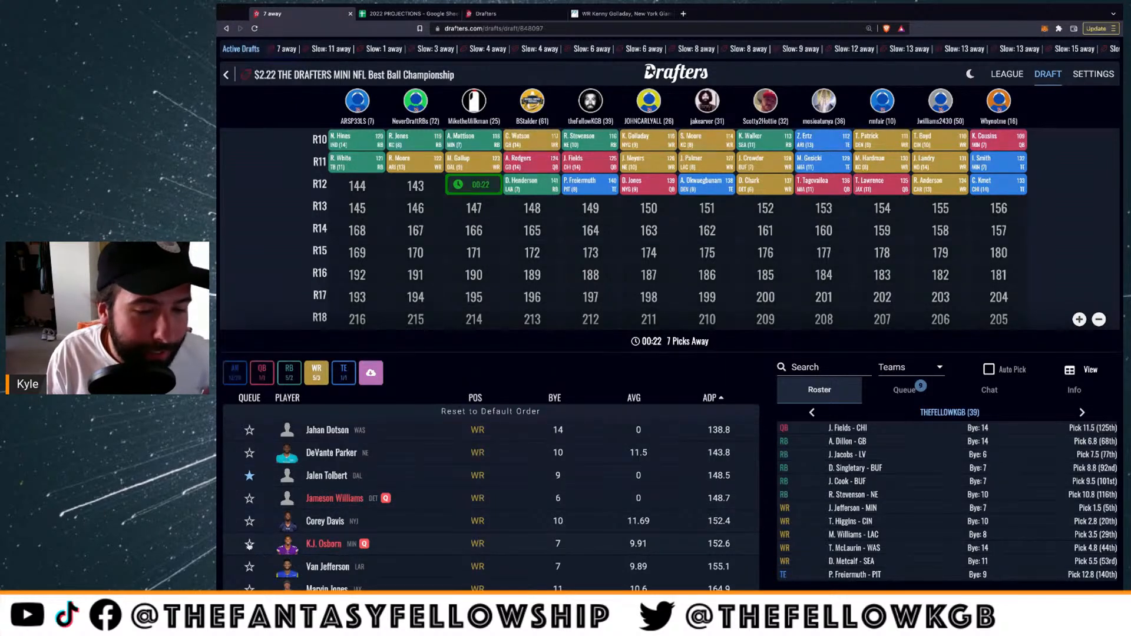
click(249, 545)
scroll(249, 545, down, 2)
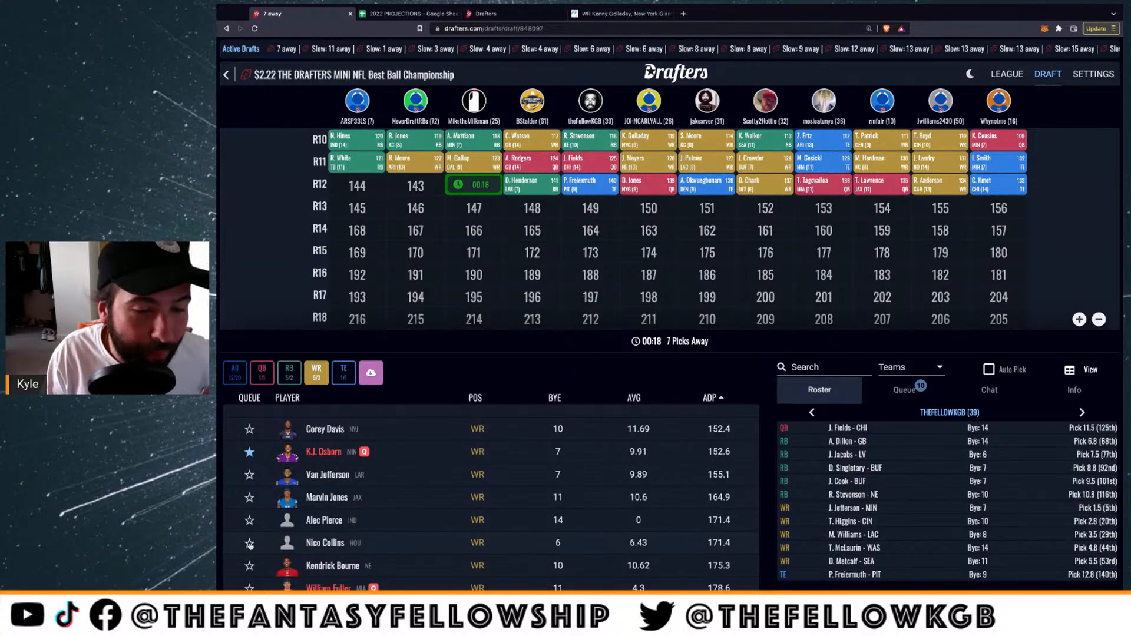
click(250, 543)
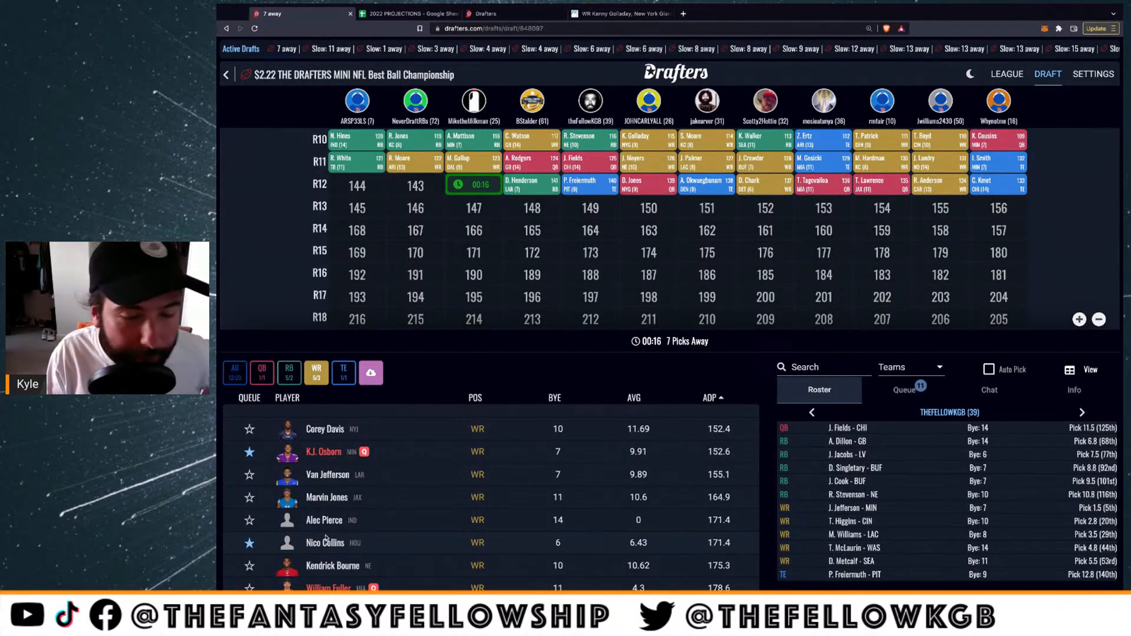
Add wide receivers Sammy Watkins and Julio Jones to the queue and check Julio Jones's player card
scroll(326, 537, down, 3)
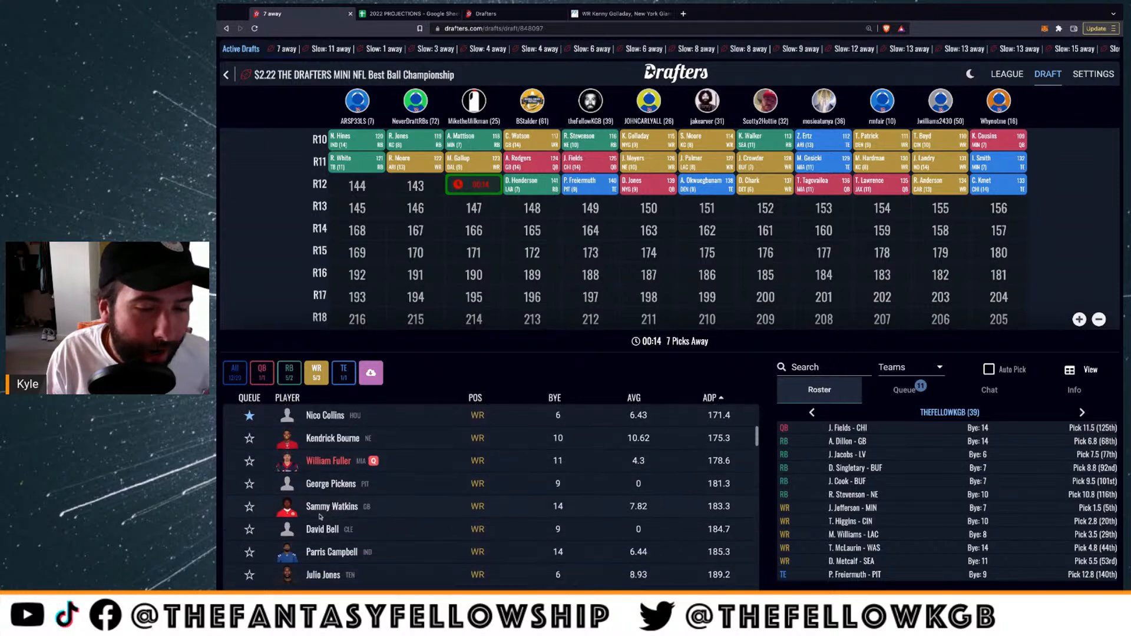
scroll(320, 517, down, 2)
click(250, 476)
scroll(312, 501, down, 2)
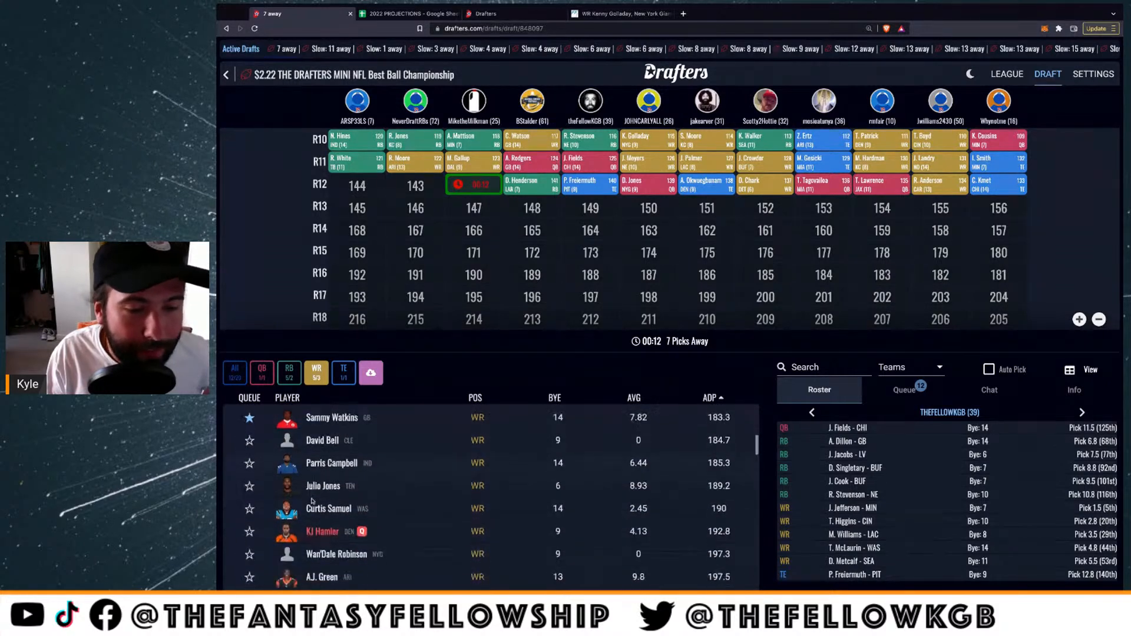
click(249, 485)
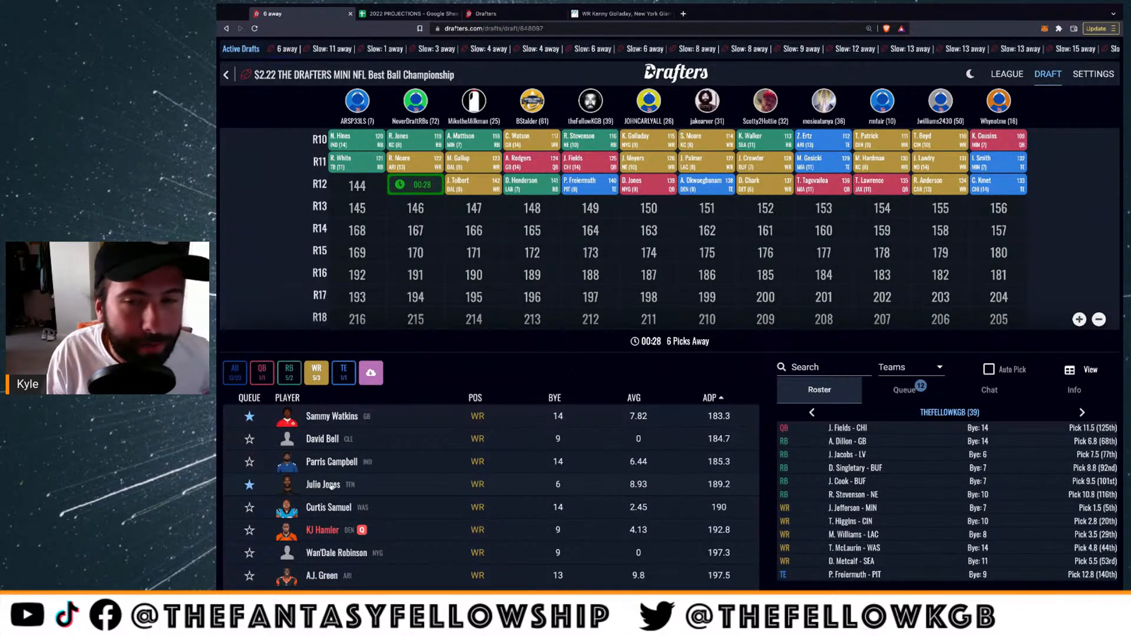
click(330, 485)
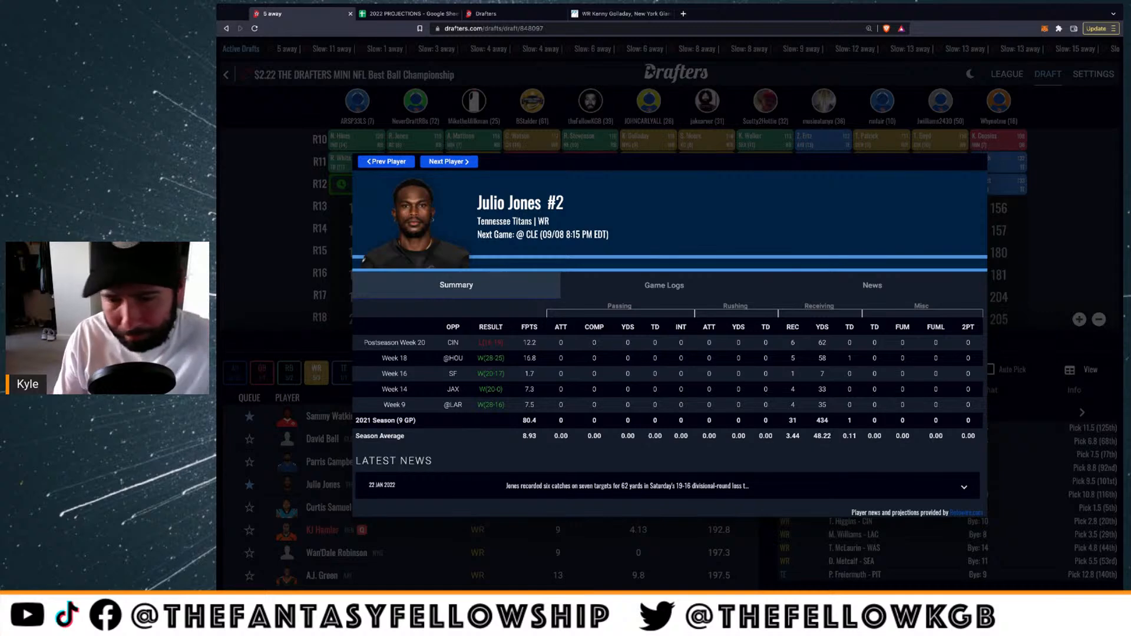
click(555, 532)
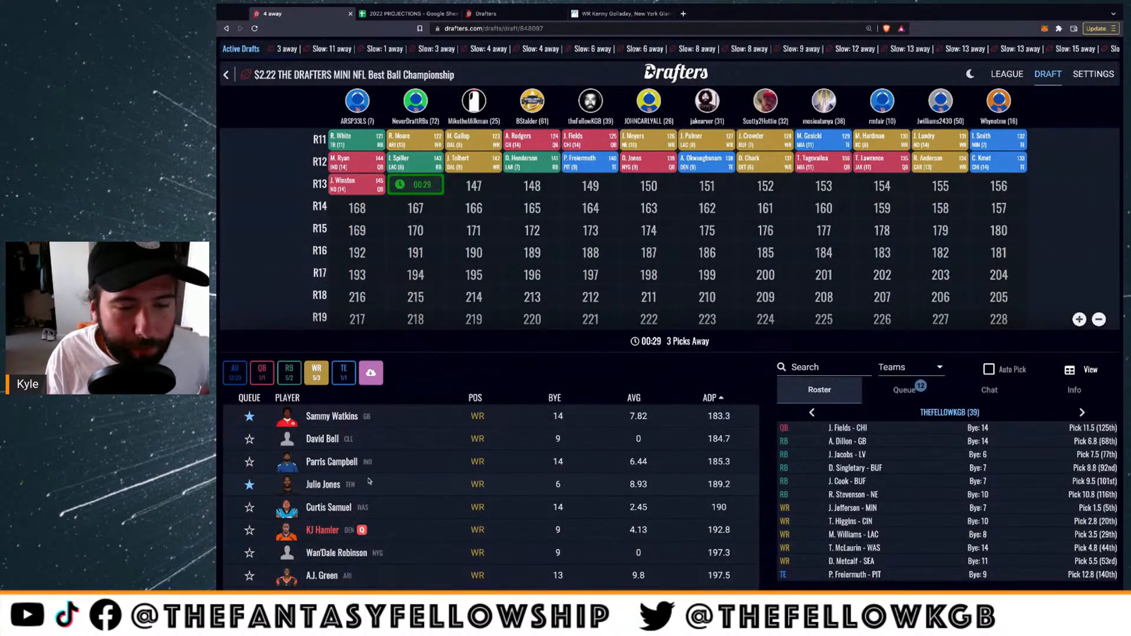
Examine the later-ranked wide receivers, the remaining tight ends and the full player list for the round 13 pick
scroll(369, 481, up, 1)
scroll(369, 479, up, 2)
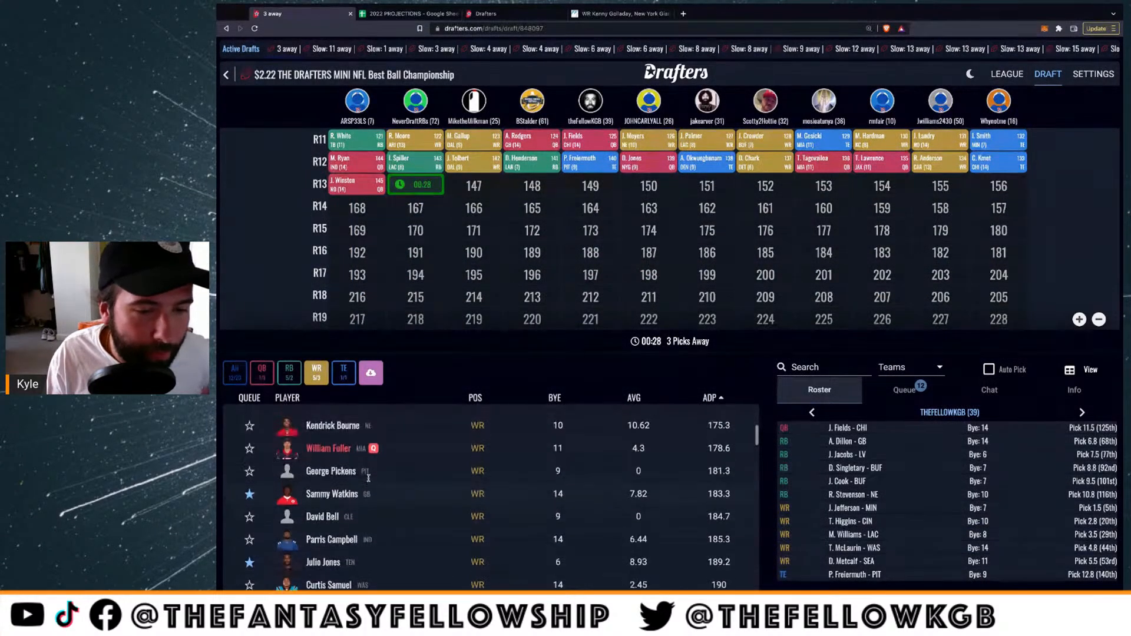
scroll(366, 480, down, 3)
scroll(361, 483, down, 3)
scroll(360, 483, down, 5)
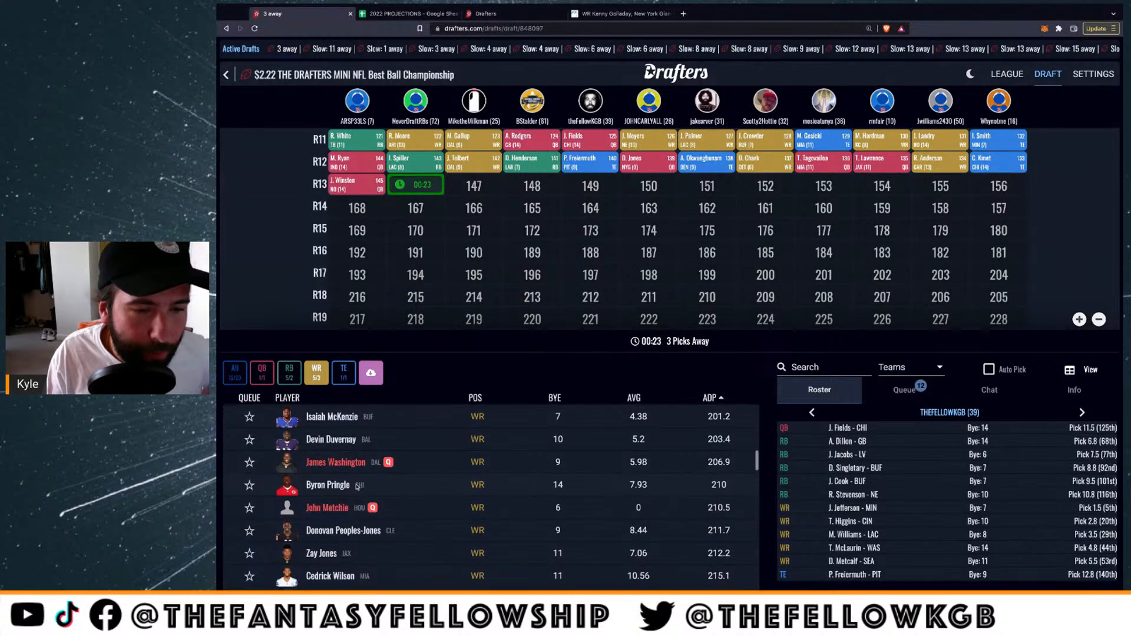
scroll(357, 487, up, 6)
click(343, 373)
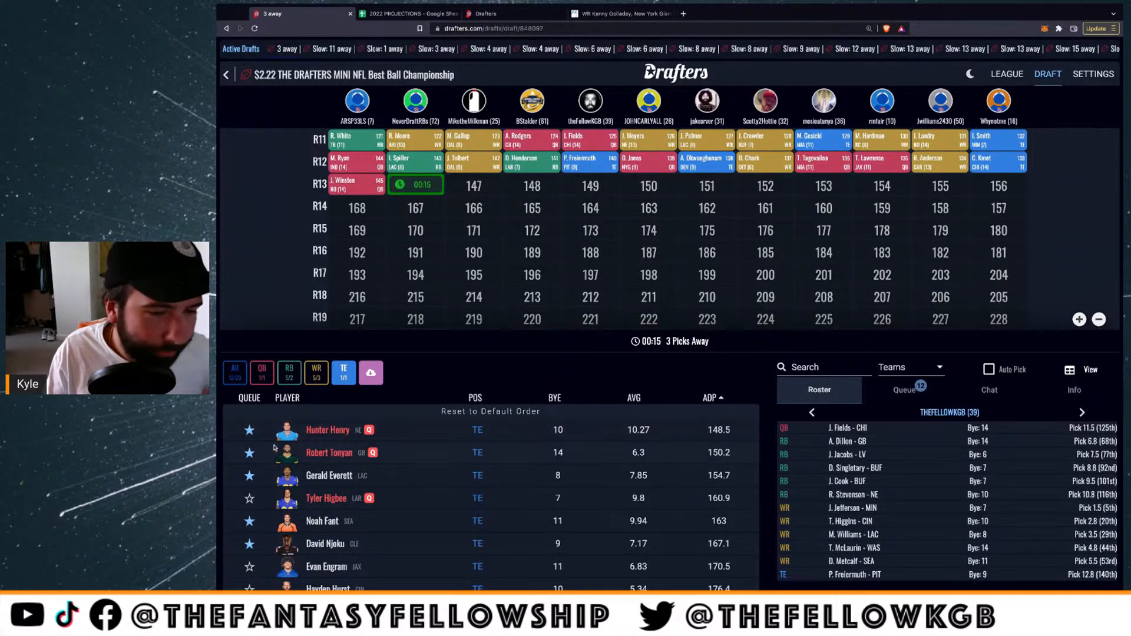
click(234, 376)
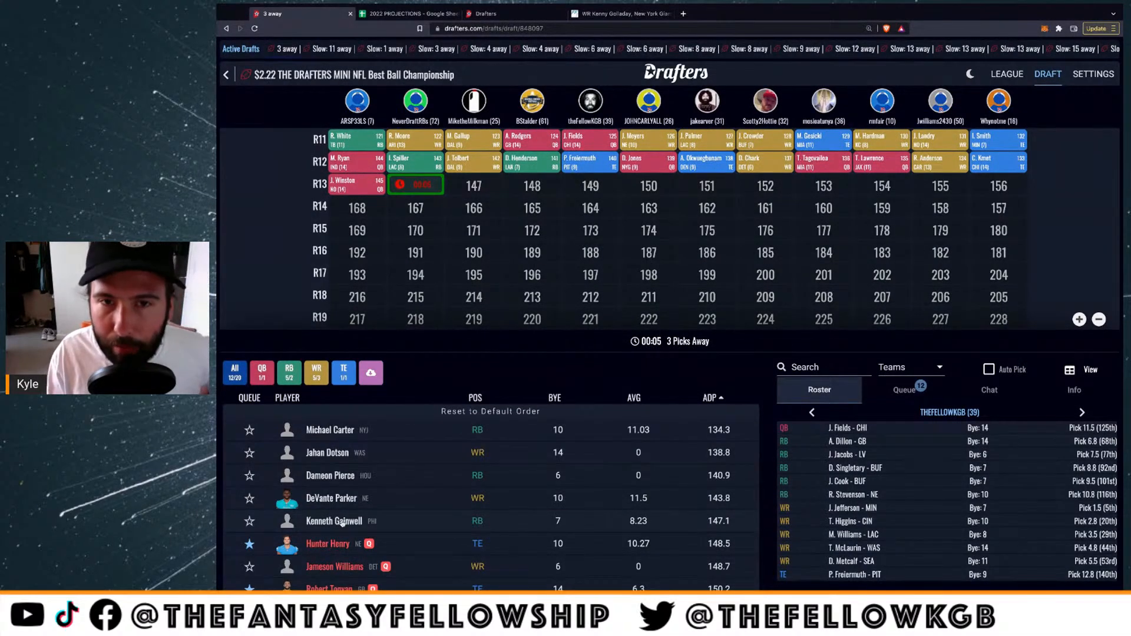
Filter the player list to quarterbacks and compare them with the other teams' picks across the draft board
click(261, 372)
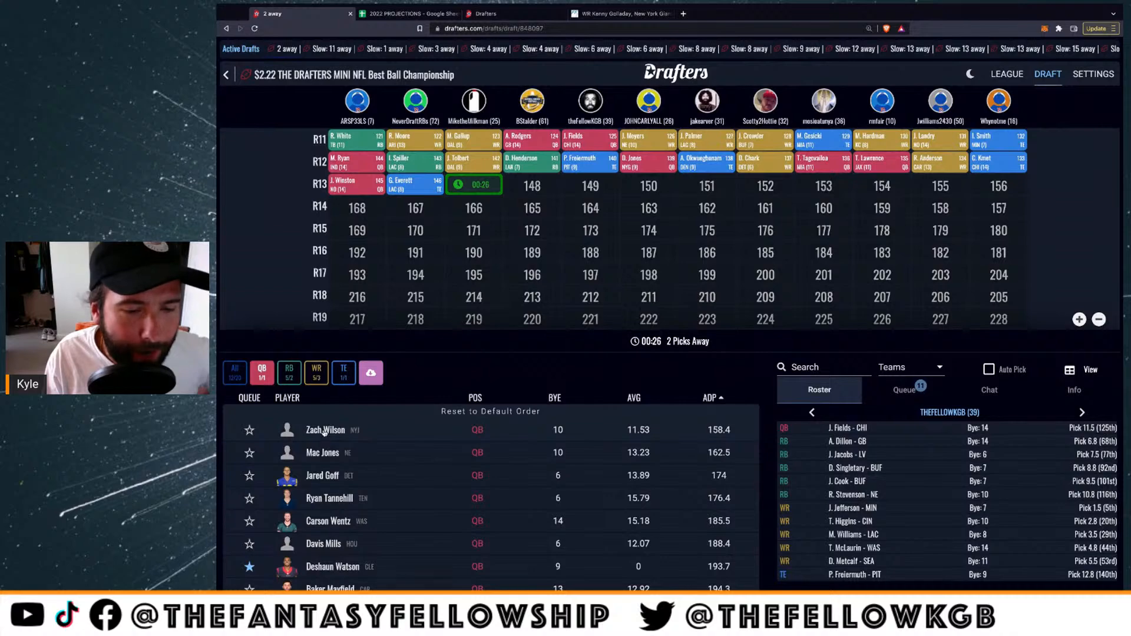
scroll(492, 254, up, 5)
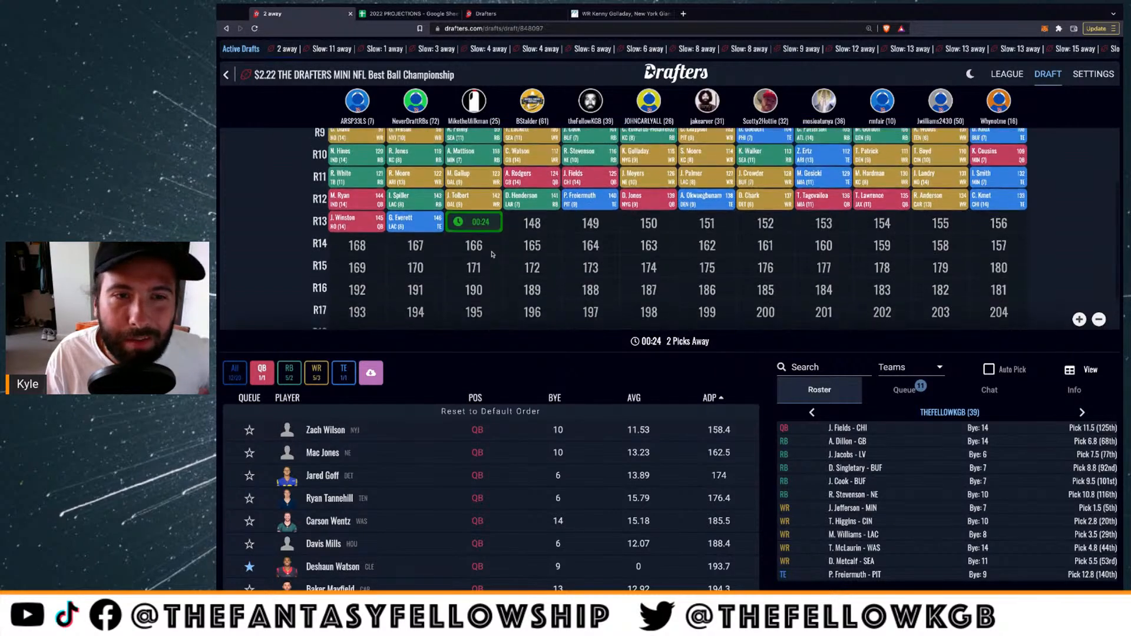
scroll(492, 255, up, 1)
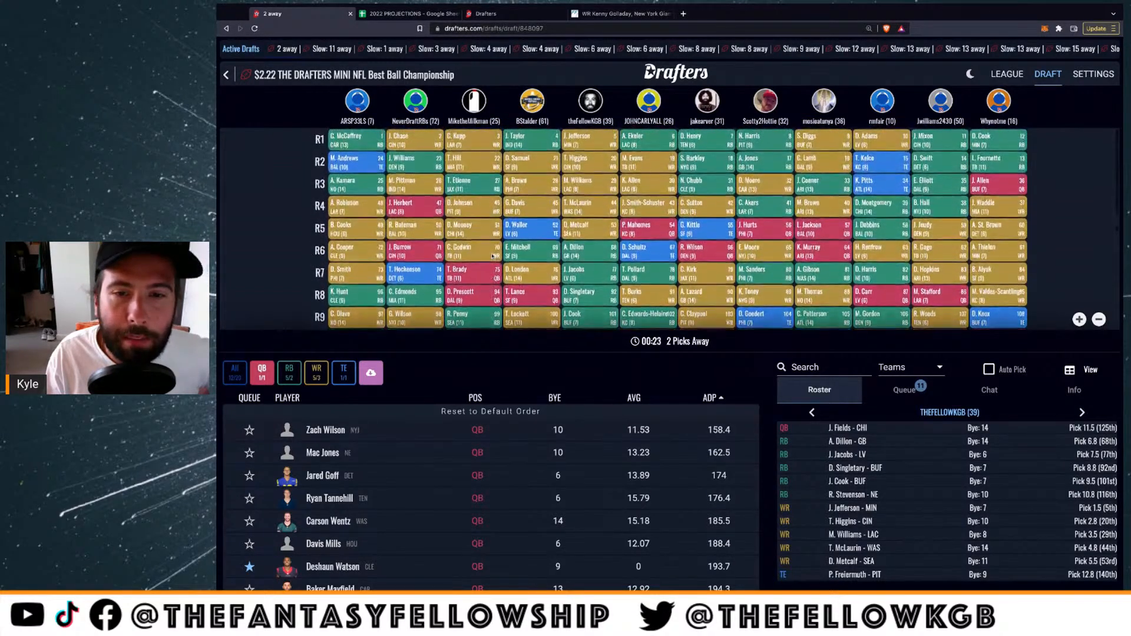
scroll(493, 255, down, 3)
scroll(492, 256, up, 2)
scroll(492, 256, down, 4)
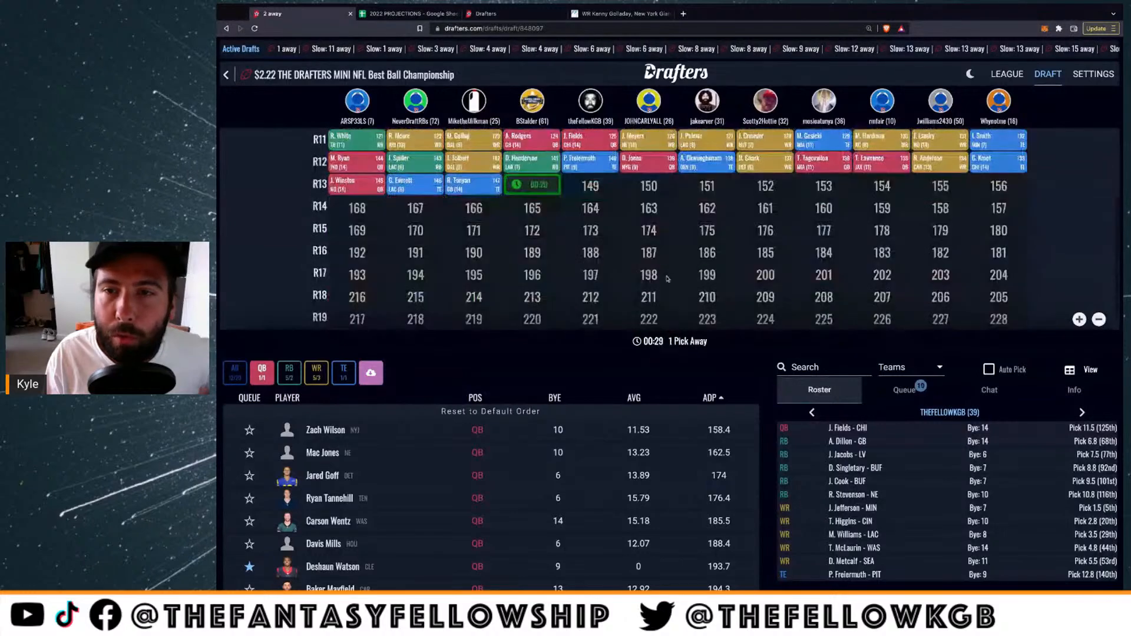
scroll(493, 255, up, 5)
scroll(697, 157, down, 3)
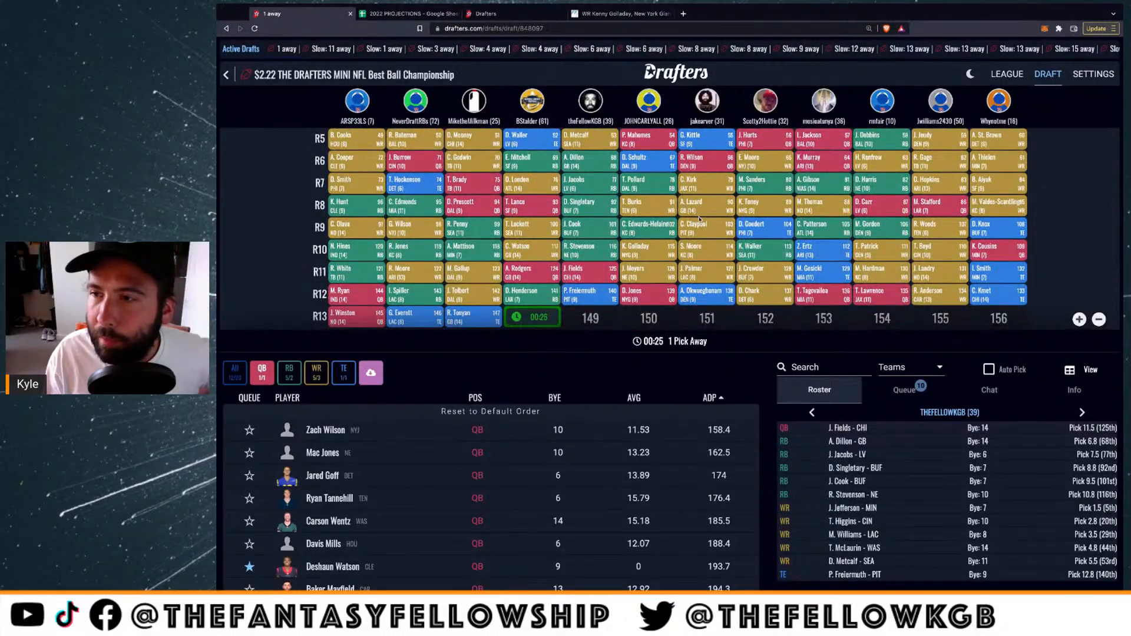
scroll(699, 219, up, 4)
scroll(699, 219, down, 4)
scroll(699, 220, up, 2)
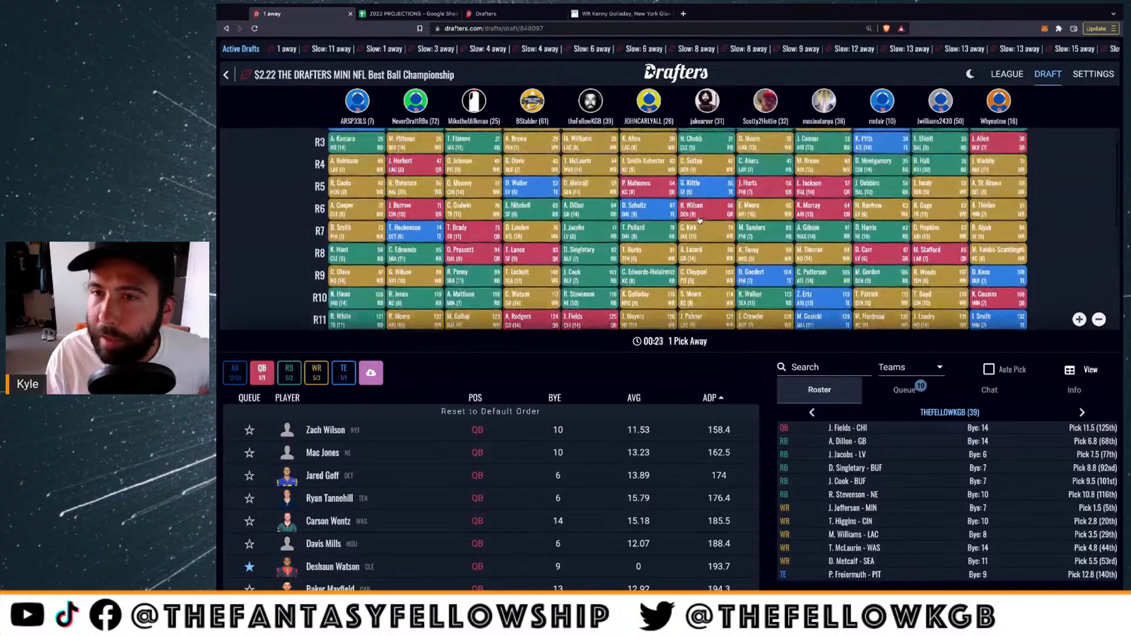
scroll(699, 220, up, 2)
scroll(719, 177, down, 4)
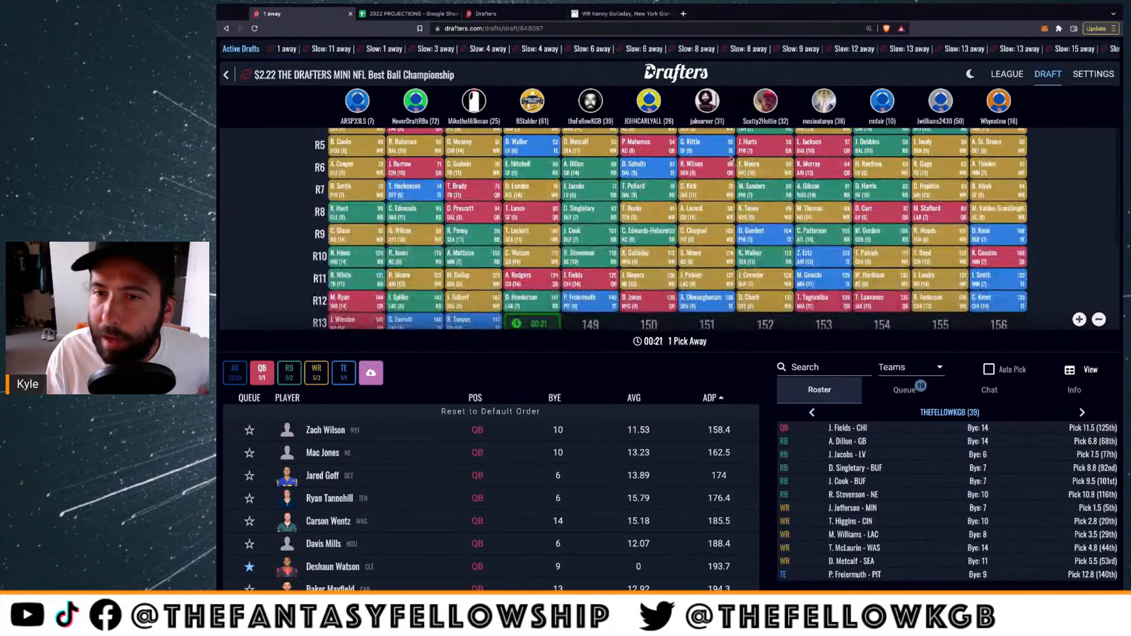
scroll(739, 251, down, 2)
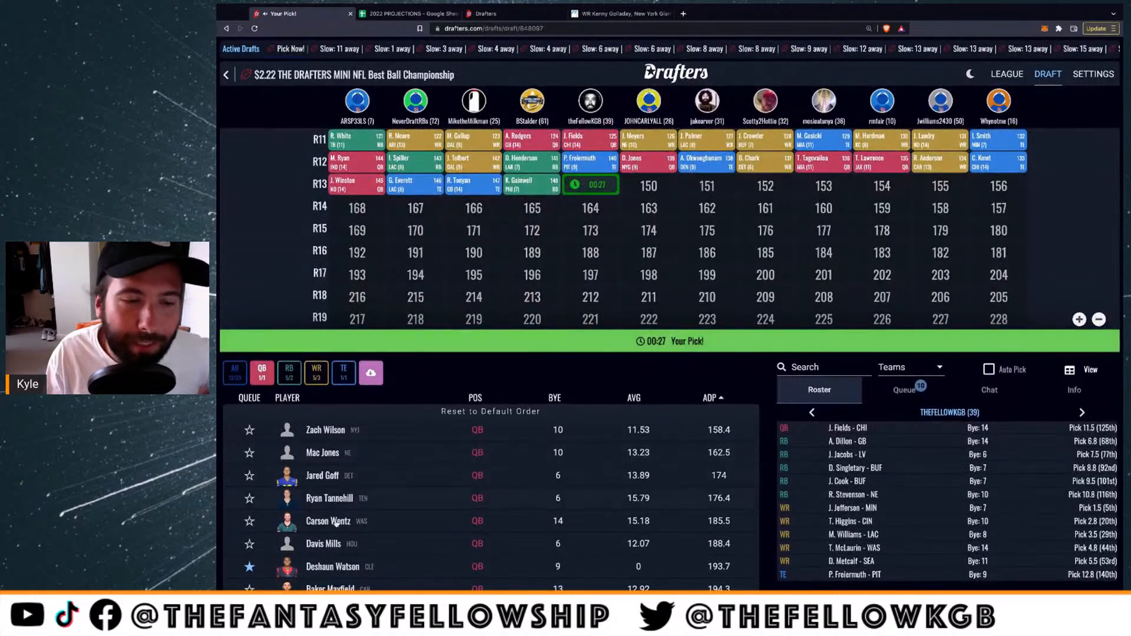
List all positions and draft Hunter Henry as a tight end with the round 13 pick
click(235, 370)
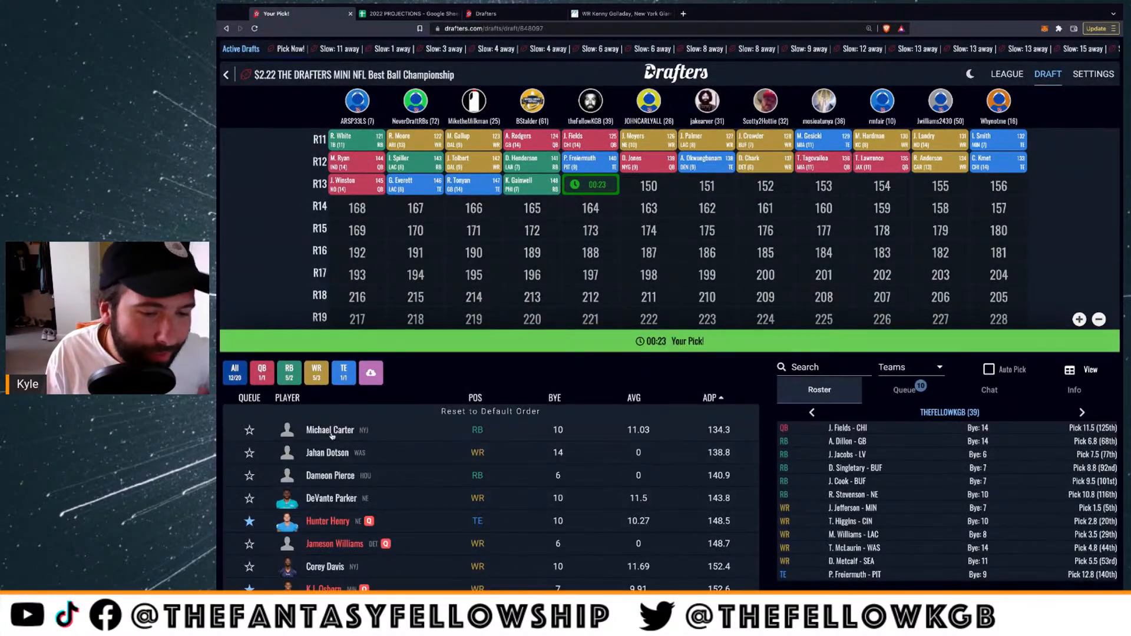
click(324, 522)
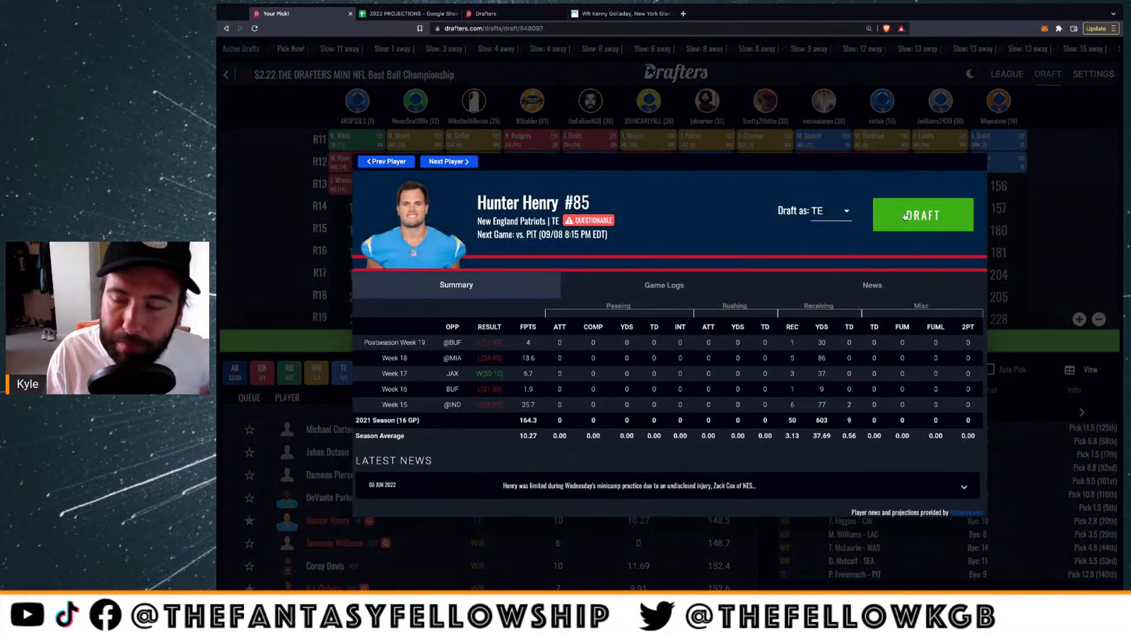
click(907, 223)
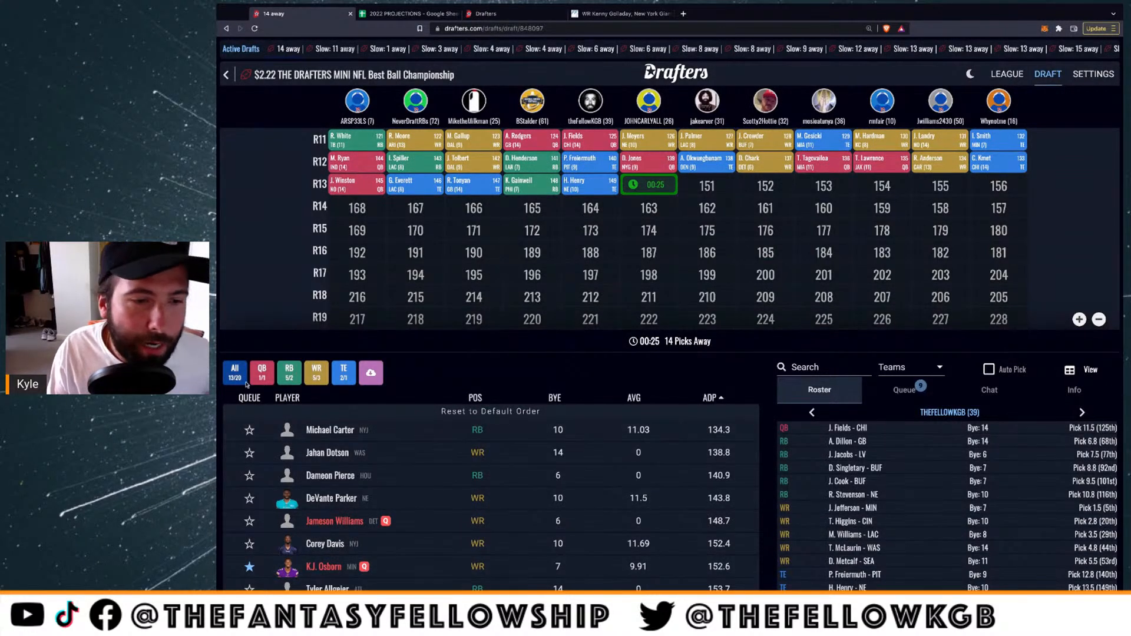
Review the remaining quarterbacks and the draft board's picks from round 6 onward in preparation for round 14
click(261, 373)
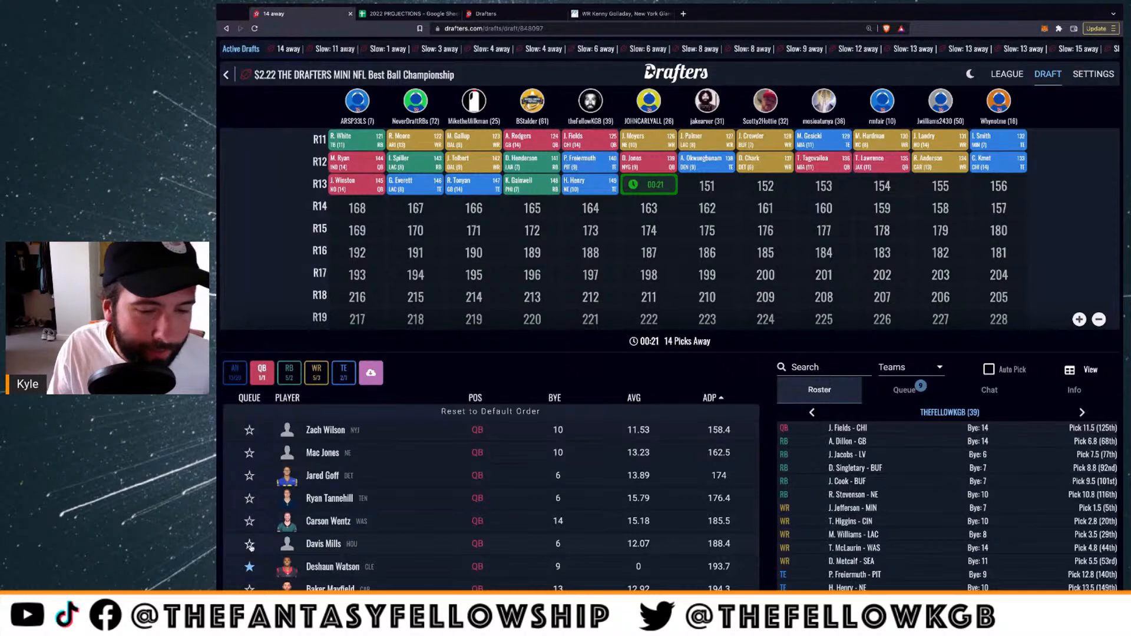
scroll(329, 547, down, 2)
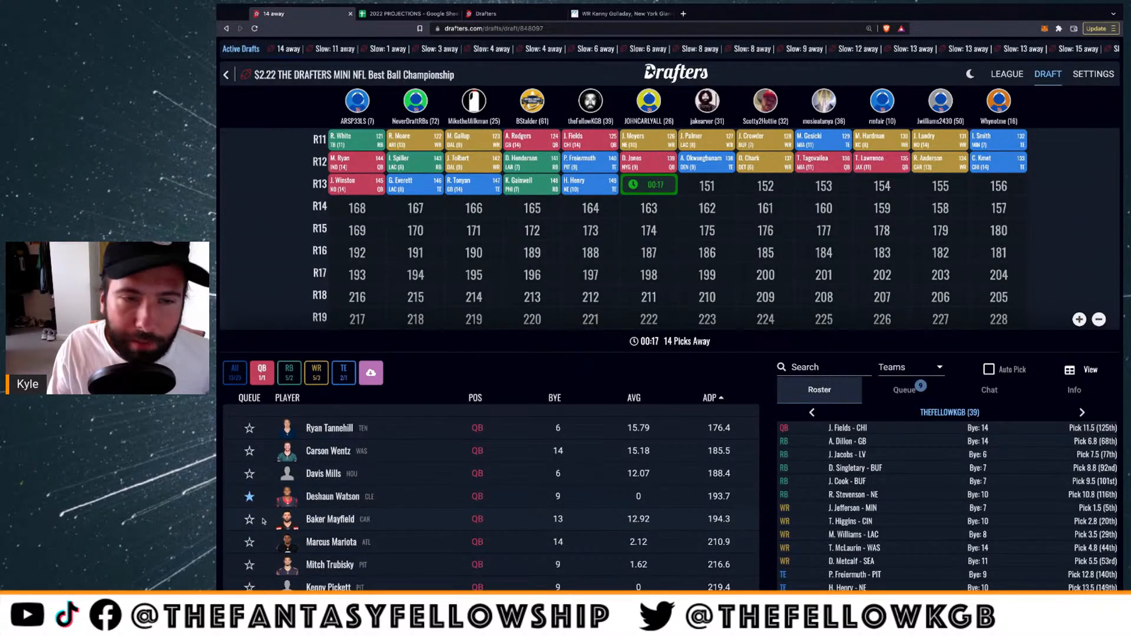
scroll(263, 521, up, 2)
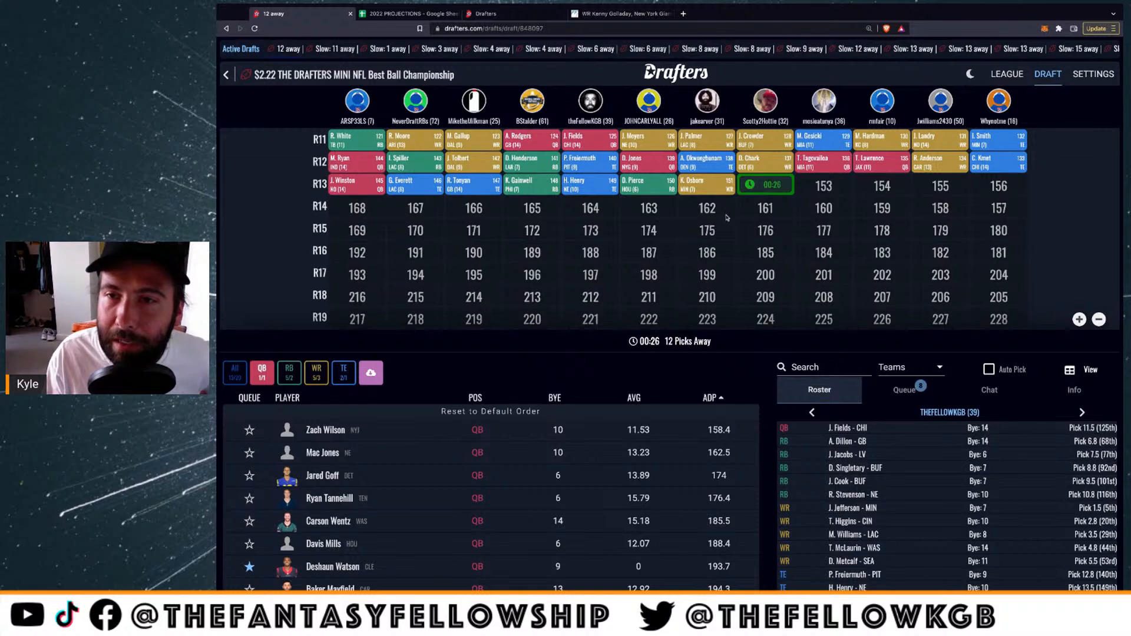
scroll(743, 201, up, 3)
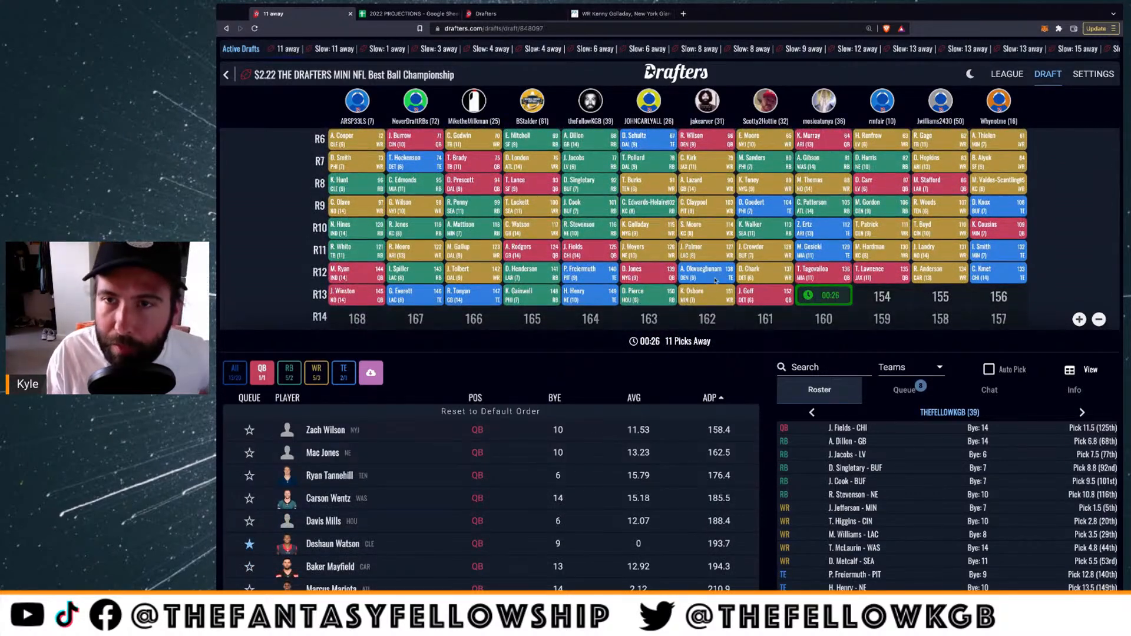
scroll(704, 269, down, 3)
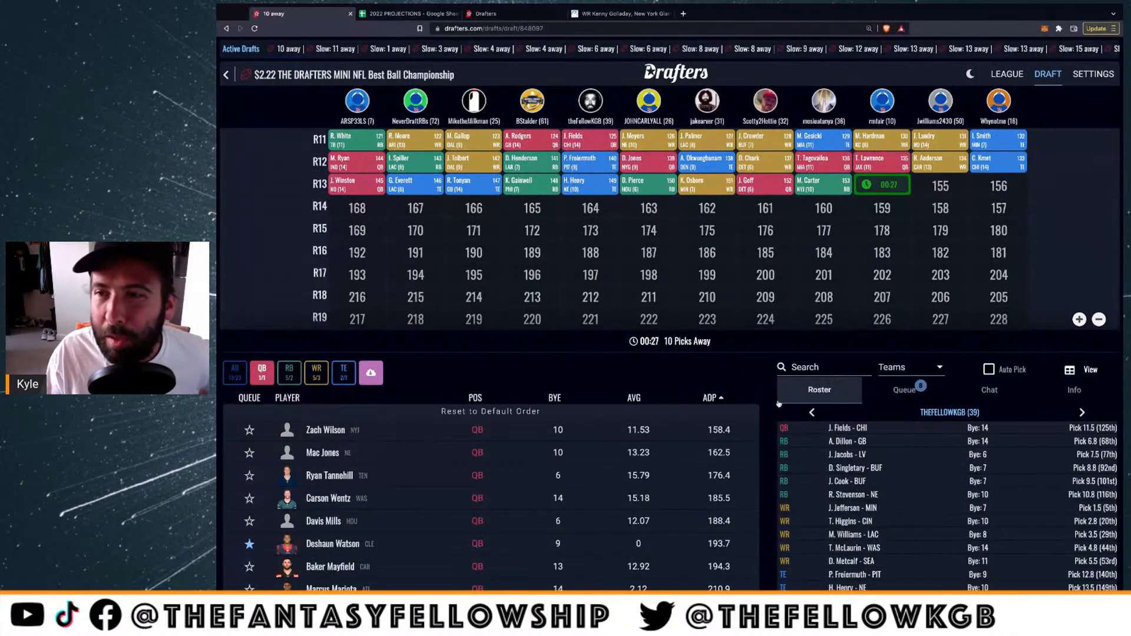
Review the draft board's picks from round 4 onward and list available players at all positions
scroll(777, 260, up, 5)
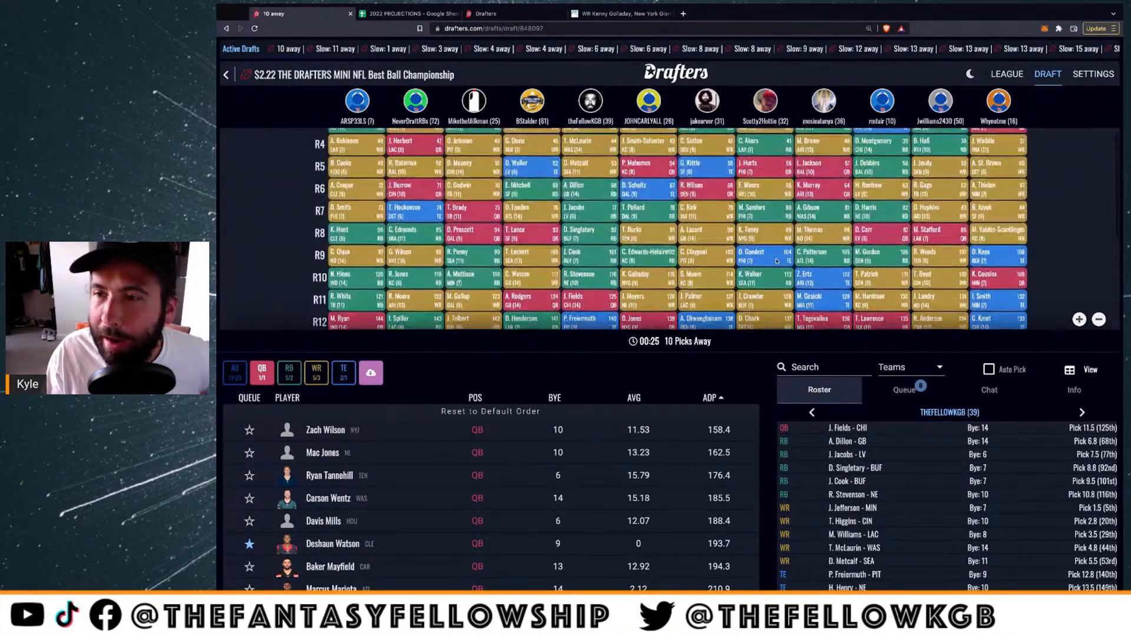
scroll(776, 261, down, 2)
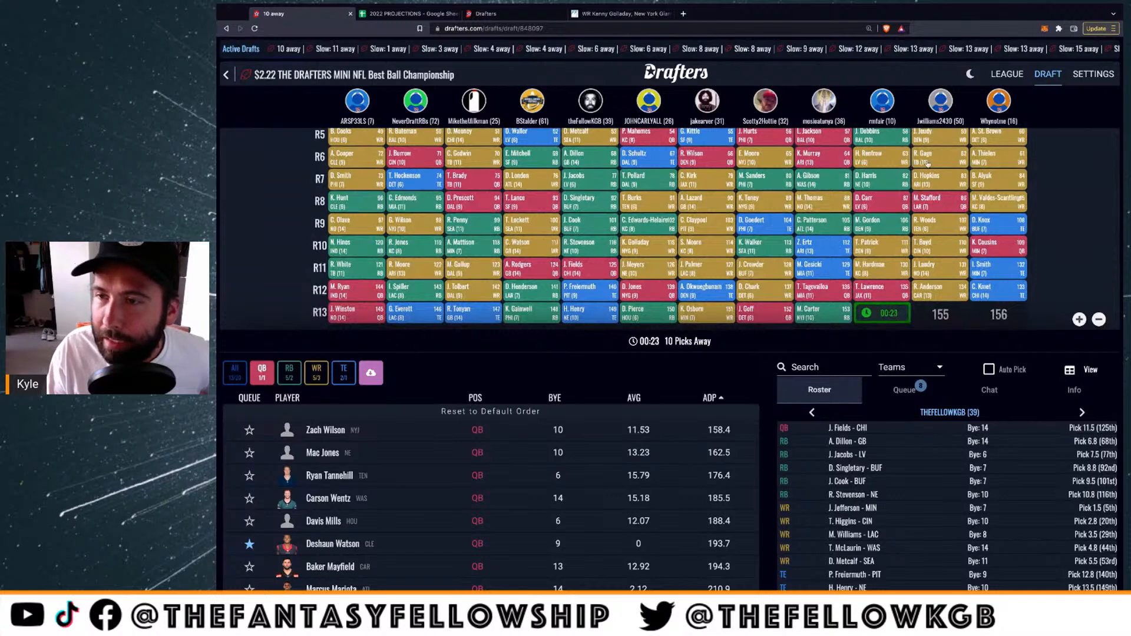
scroll(931, 221, down, 3)
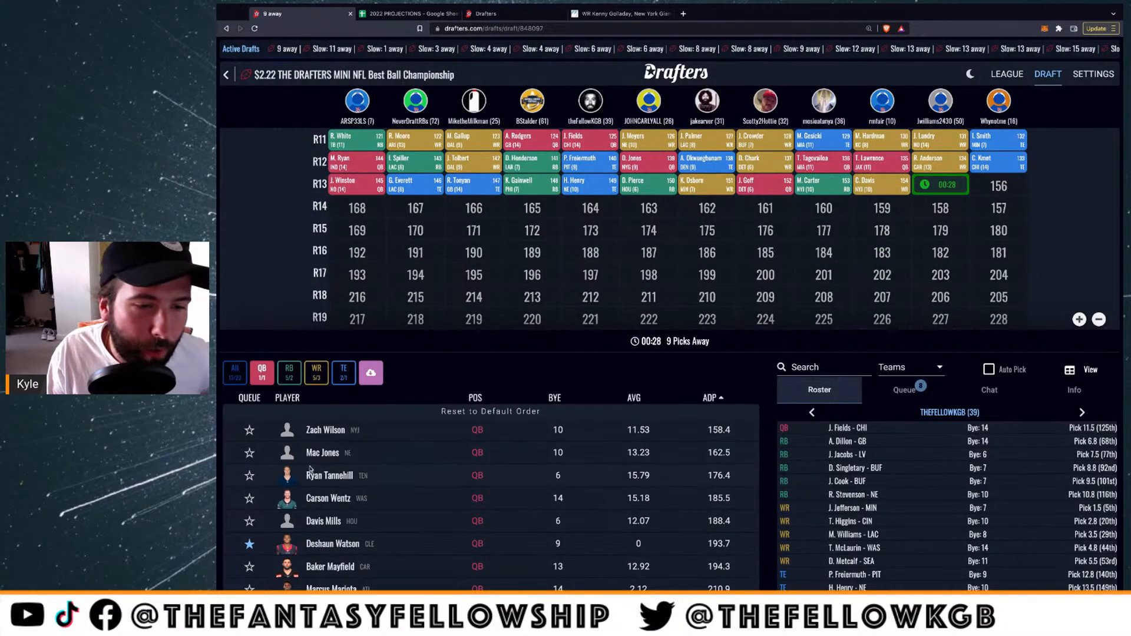
click(234, 373)
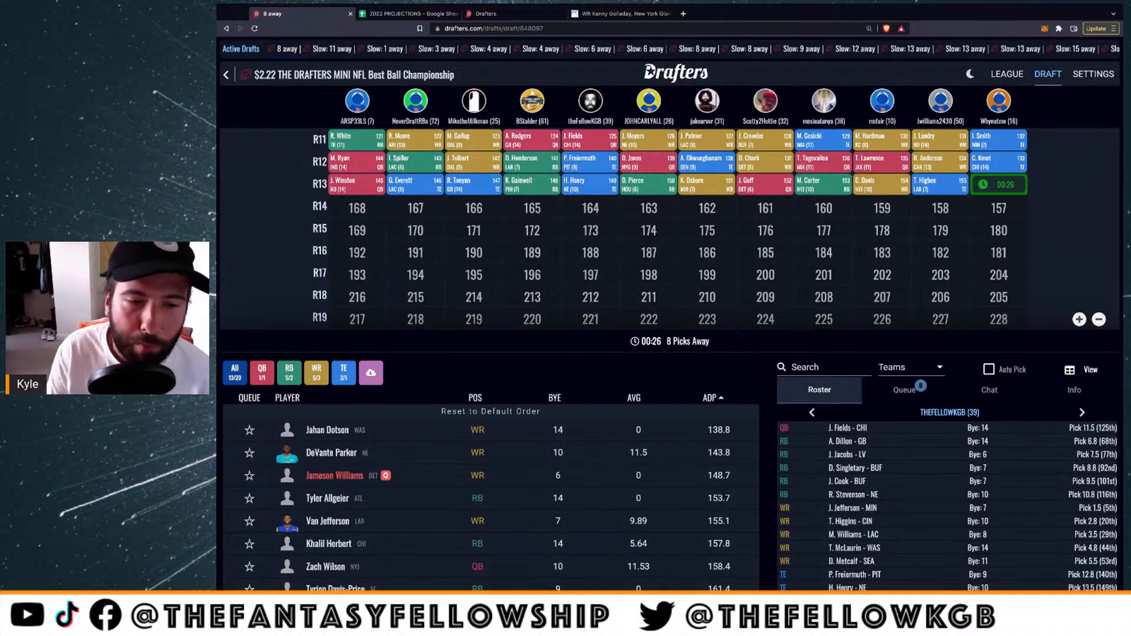
click(343, 372)
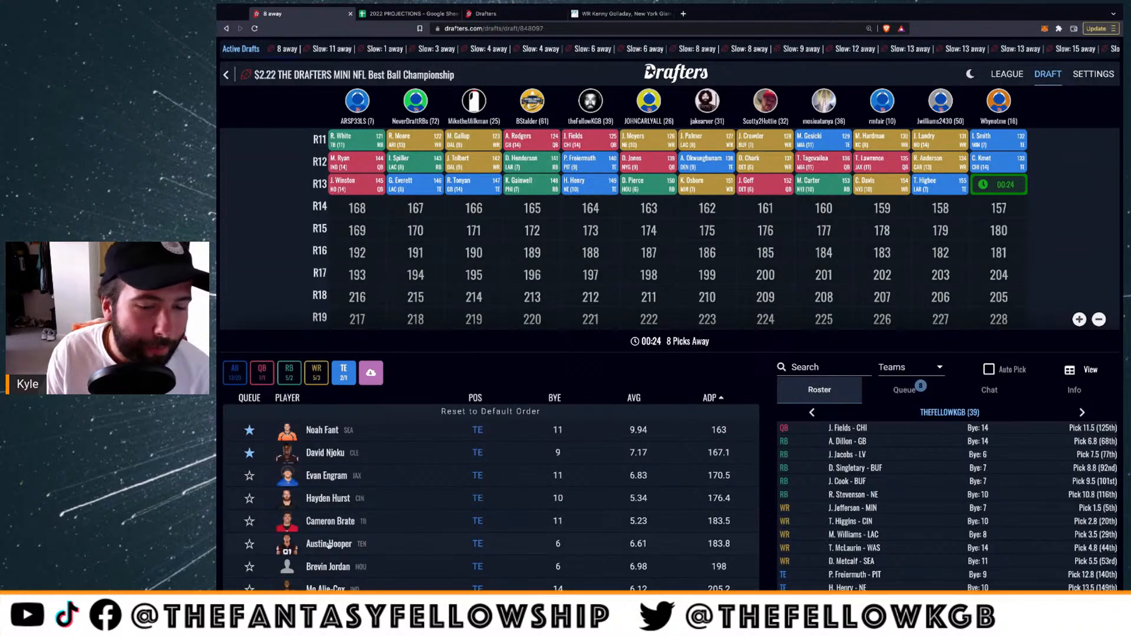
click(325, 452)
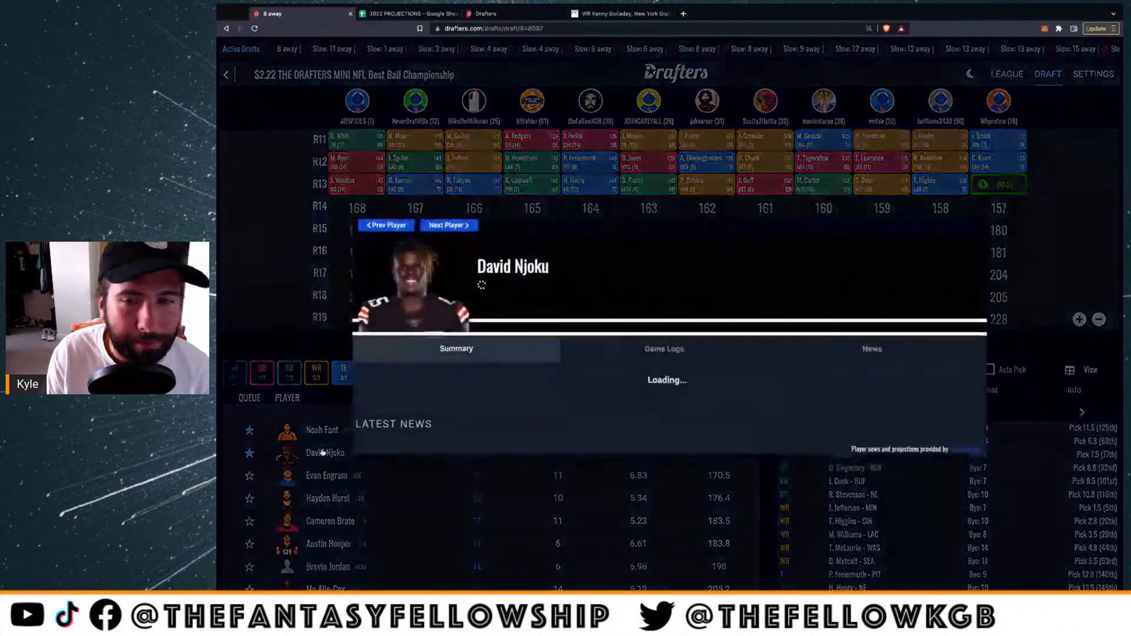
key(Escape)
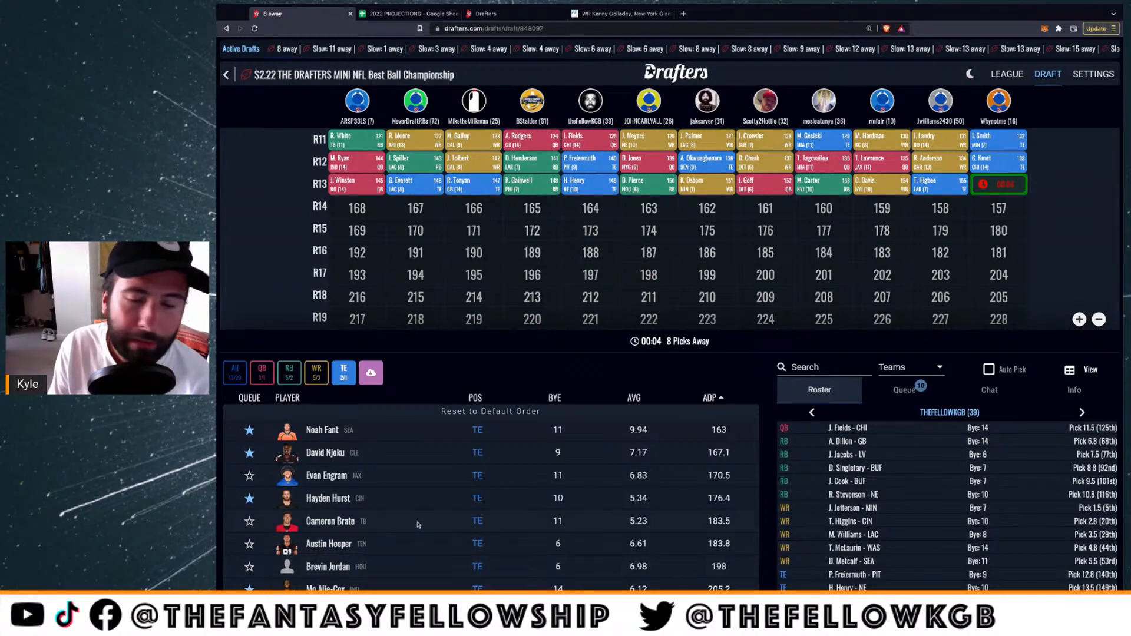
Filter the player list to running backs, queue Chris Evans and look through the remaining options
click(289, 372)
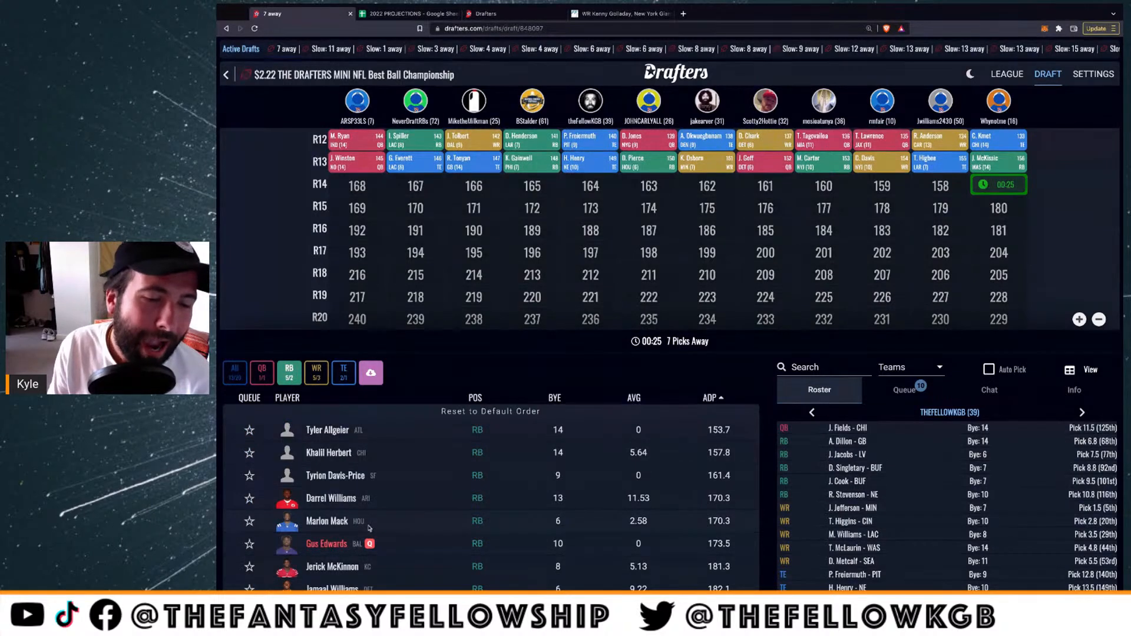
scroll(369, 527, down, 3)
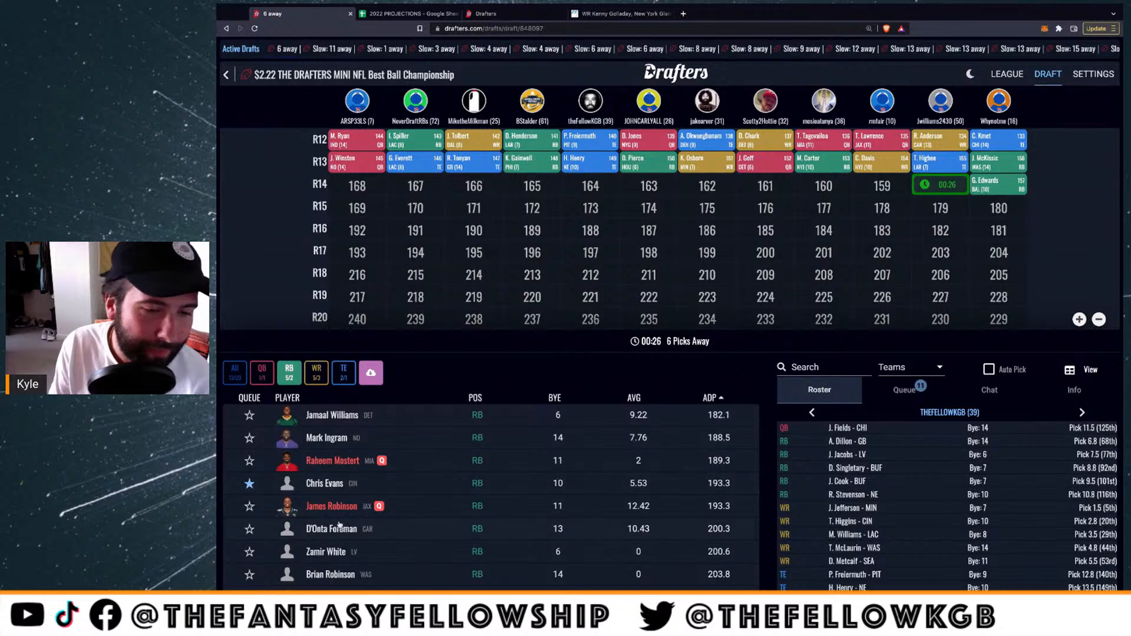
scroll(340, 527, down, 5)
scroll(340, 527, up, 10)
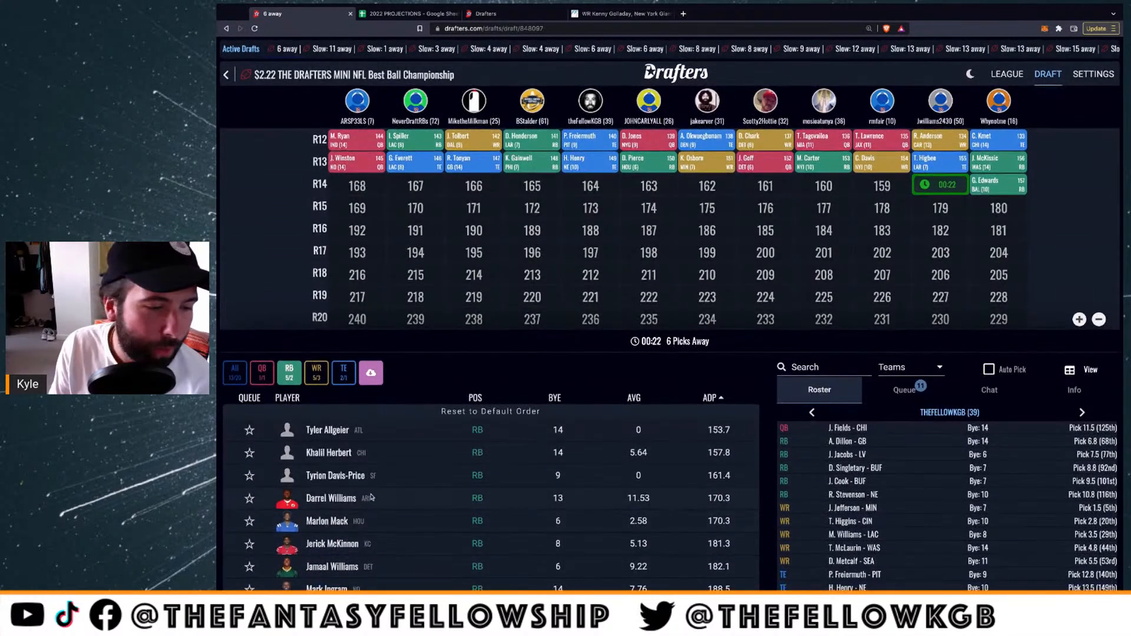
List all positions and examine every team's picks across the draft board from round 1 through the current round 14
click(234, 371)
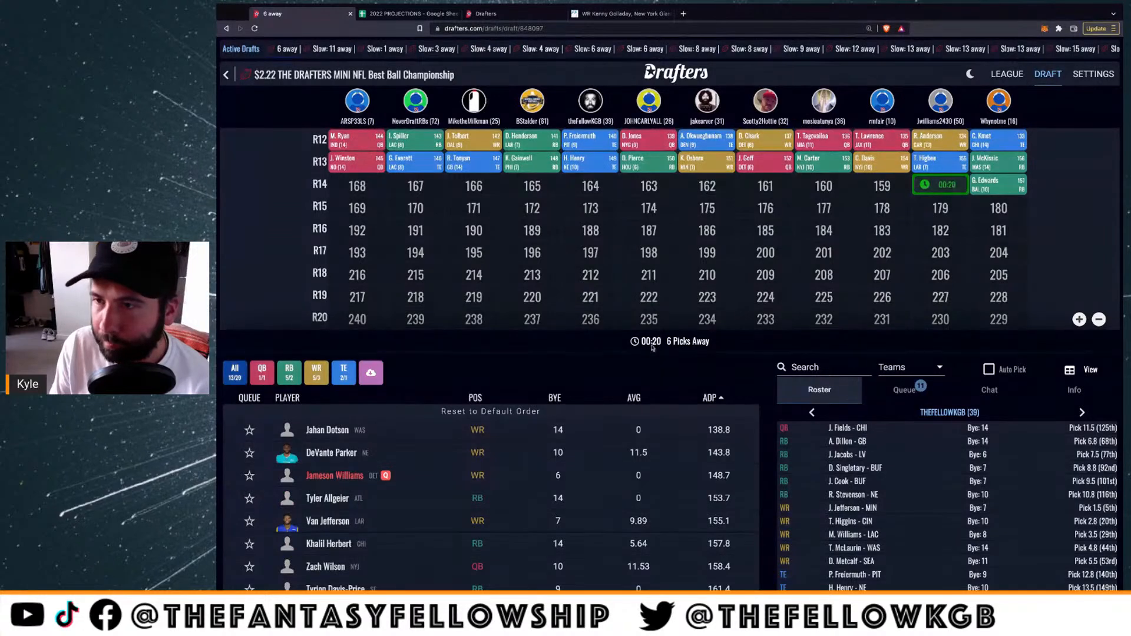
scroll(649, 298, up, 5)
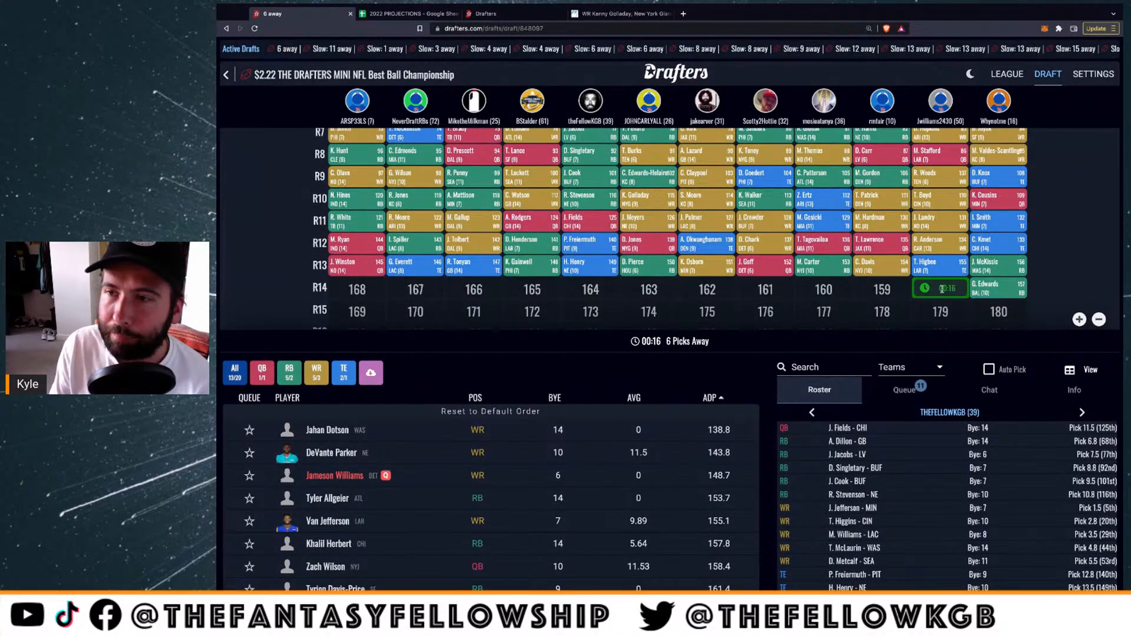
scroll(942, 288, up, 6)
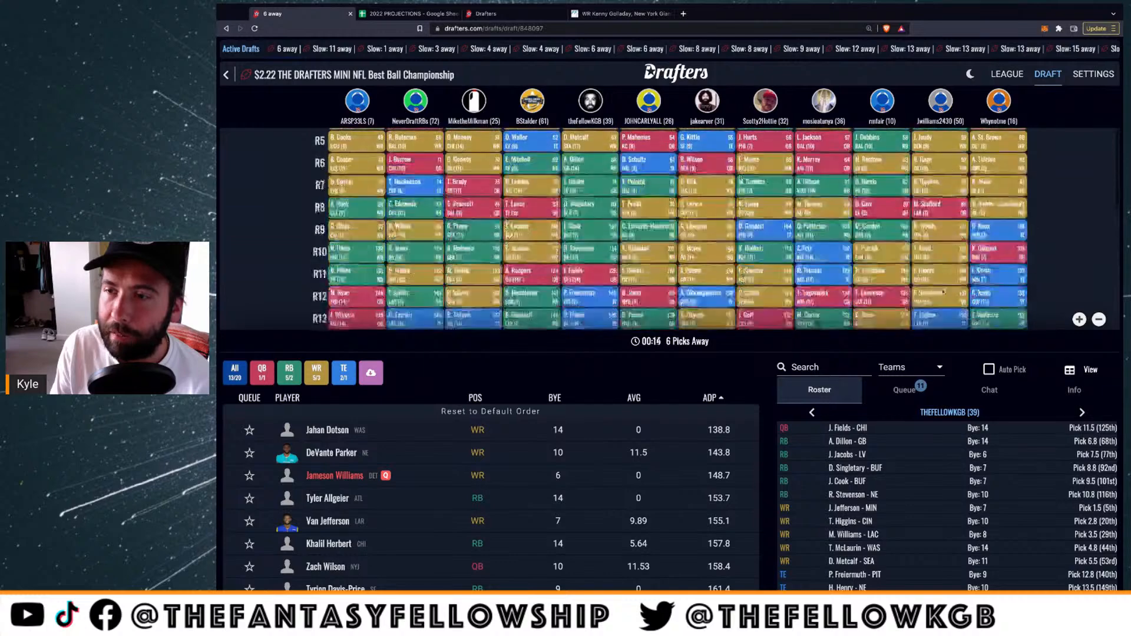
scroll(941, 289, up, 5)
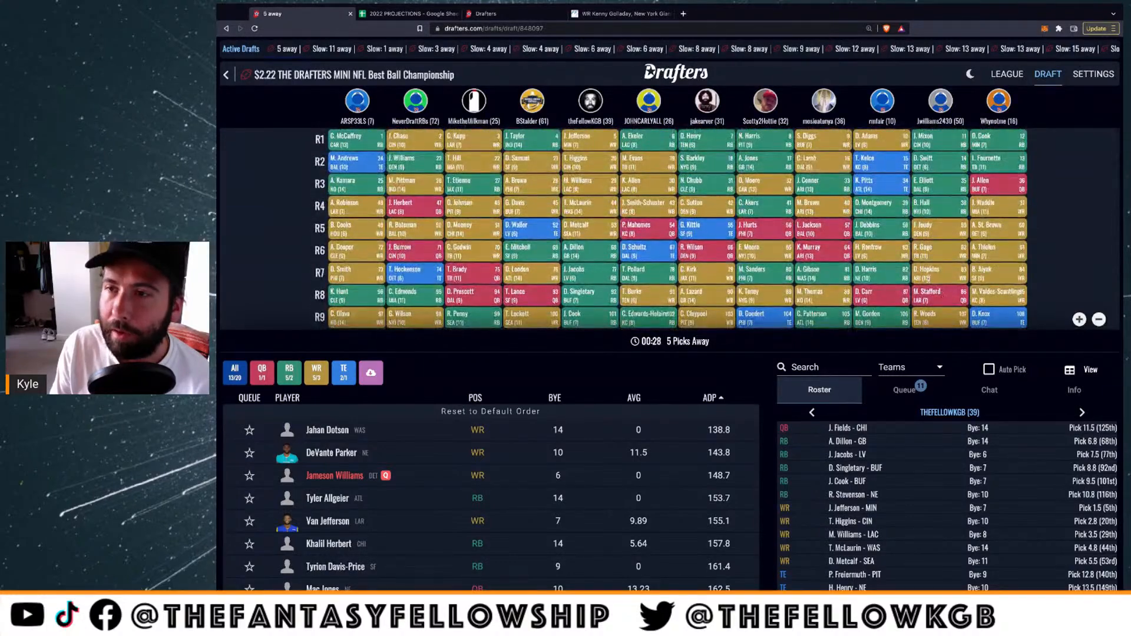
scroll(884, 277, down, 8)
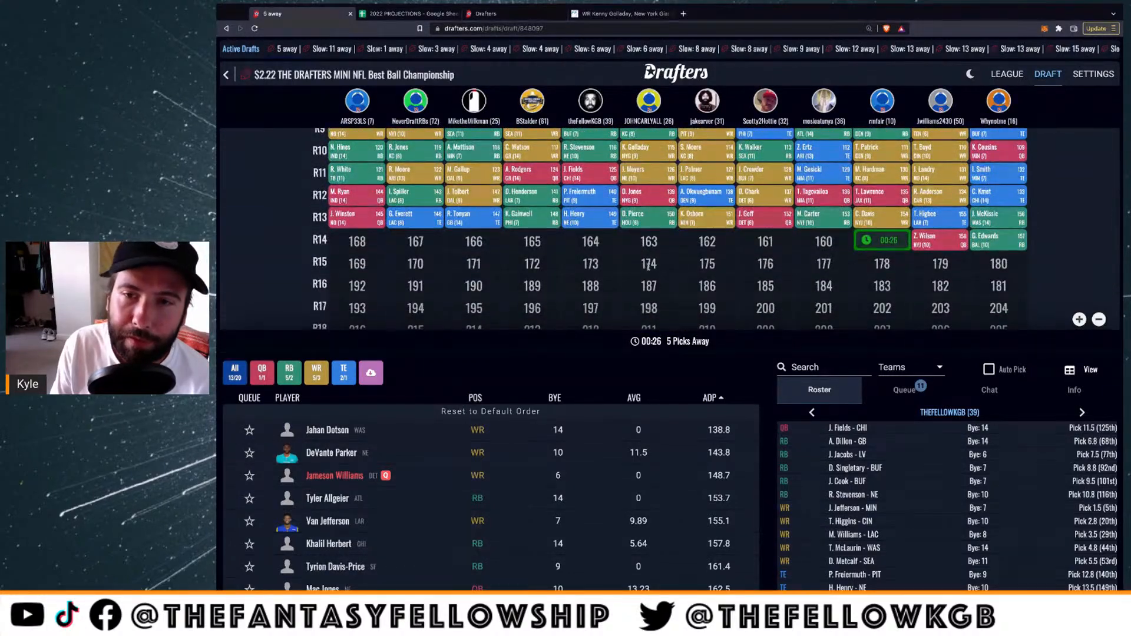
scroll(648, 270, up, 8)
scroll(648, 270, down, 3)
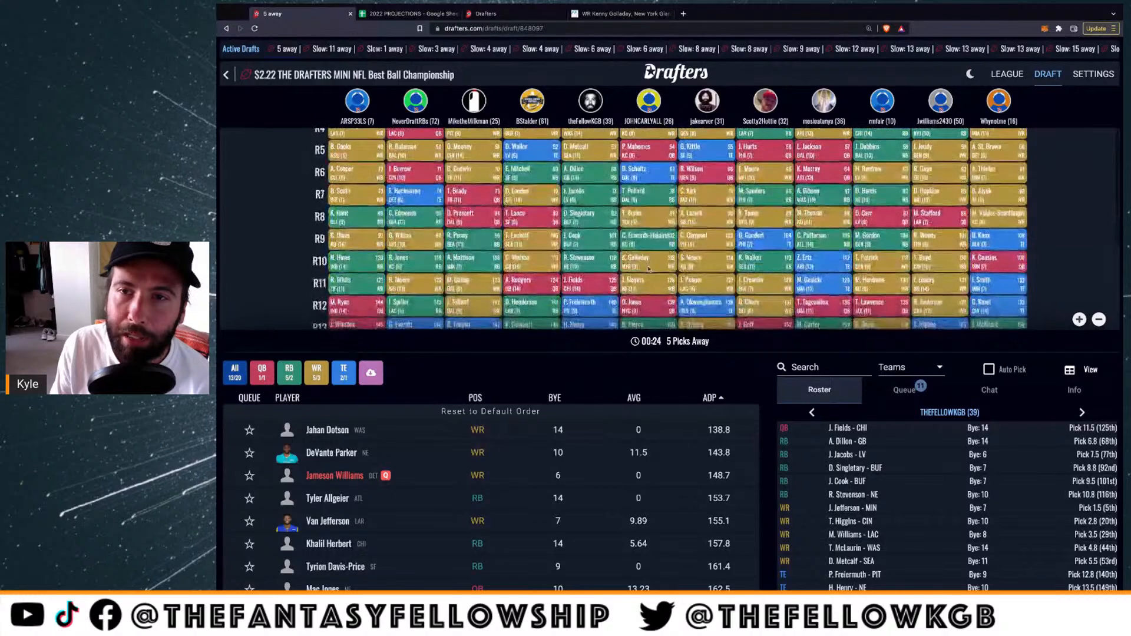
scroll(705, 202, down, 3)
scroll(705, 202, down, 5)
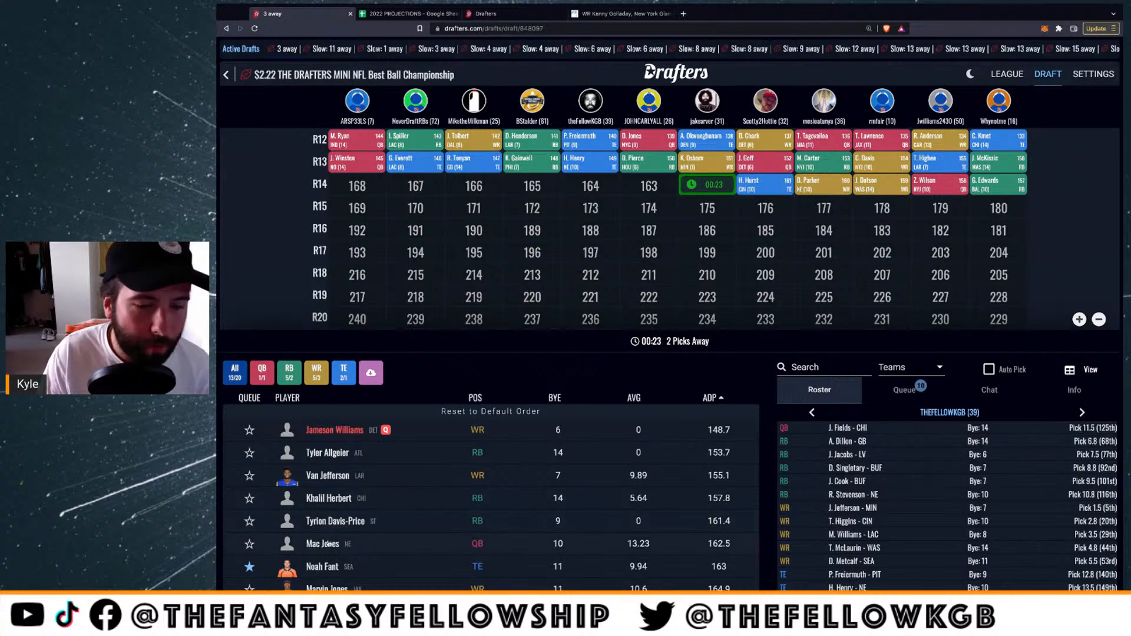
Compare the top available players and draft Nico Collins as a wide receiver with the round 14 pick
scroll(339, 553, down, 2)
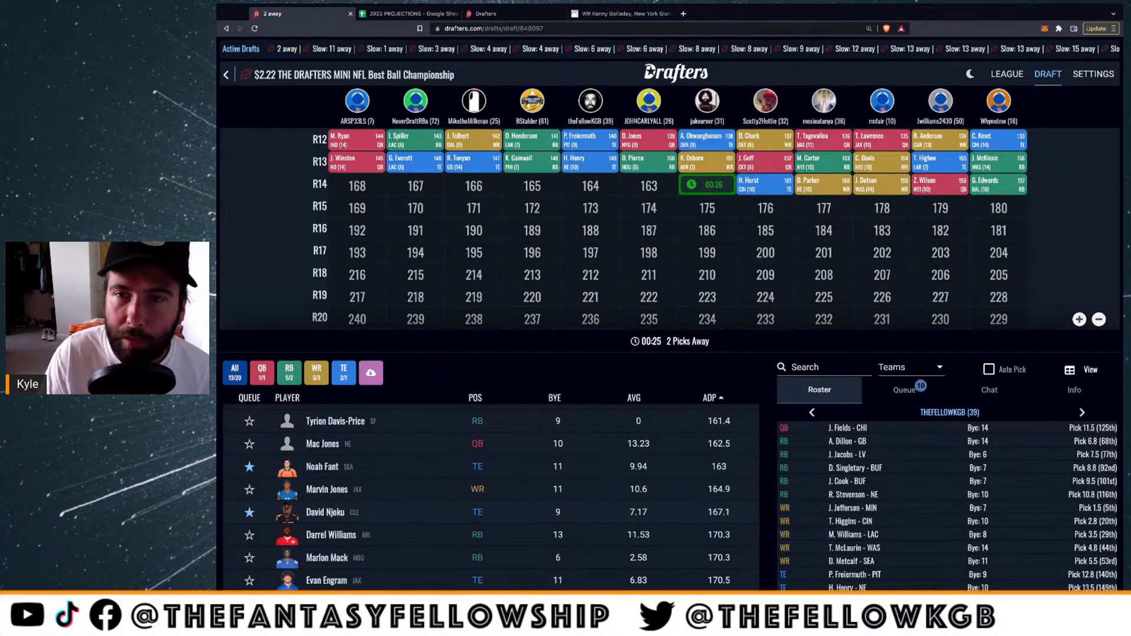
scroll(319, 512, down, 1)
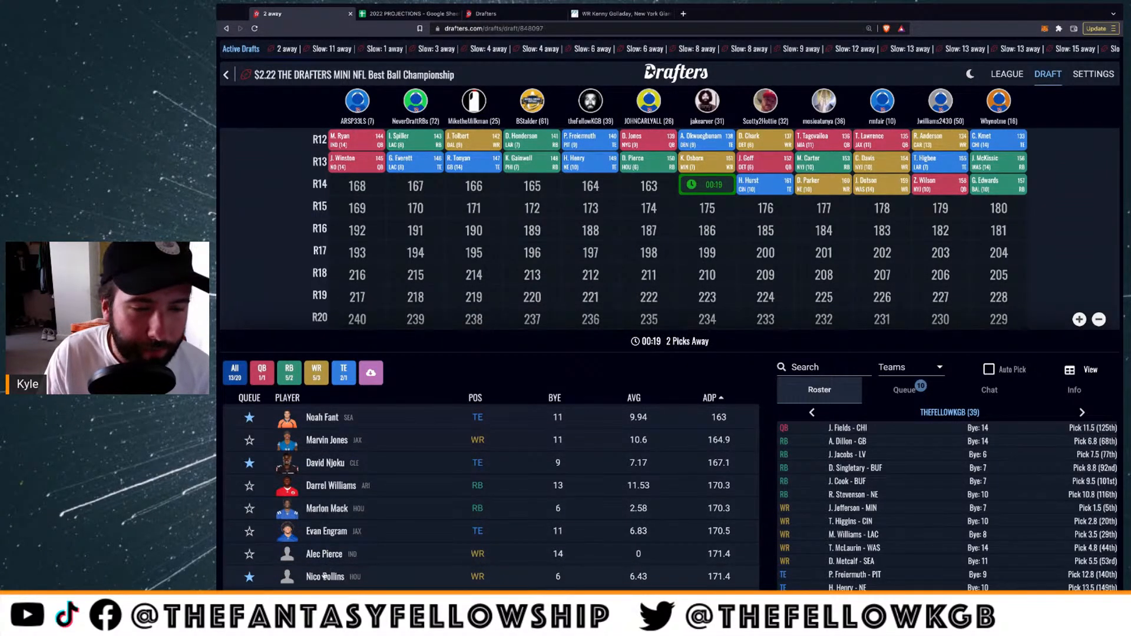
scroll(321, 530, up, 3)
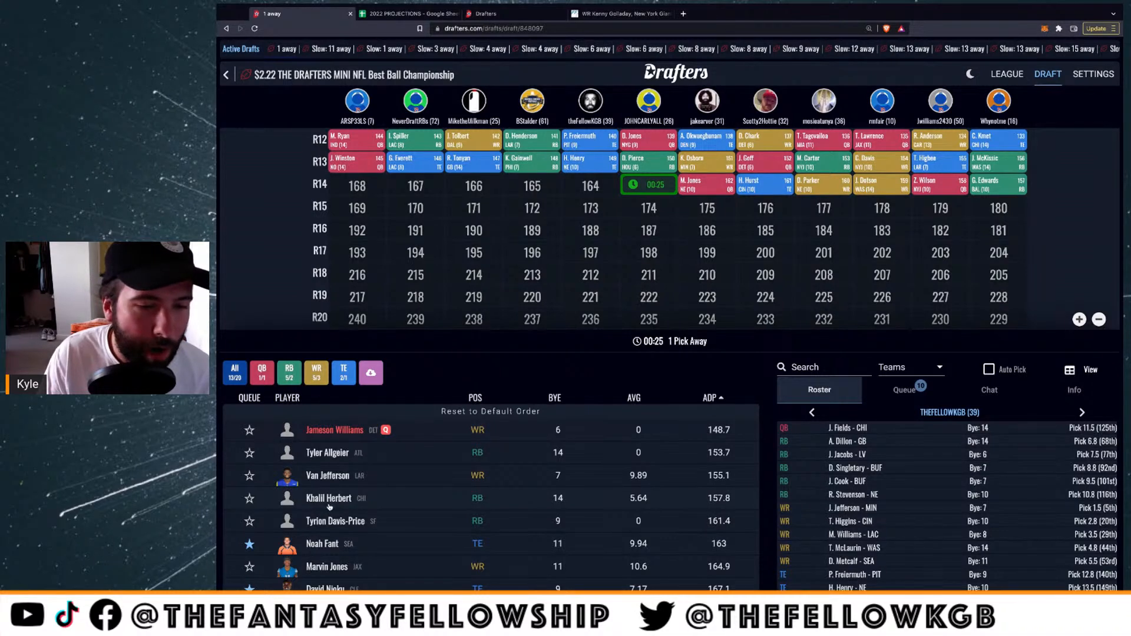
scroll(480, 225, up, 1)
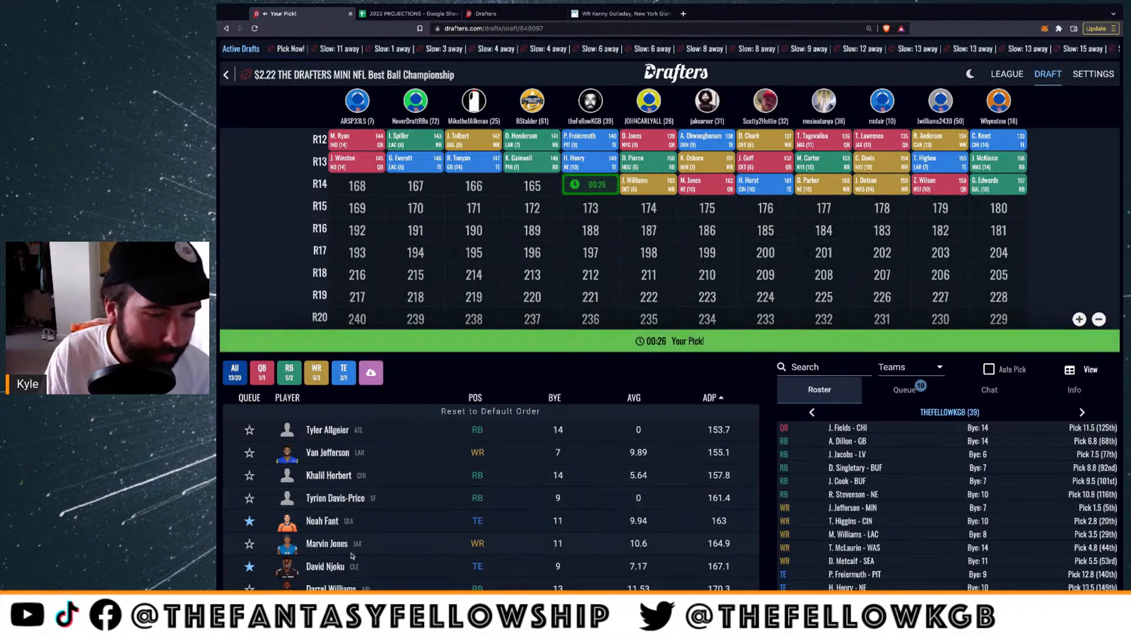
scroll(321, 523, down, 1)
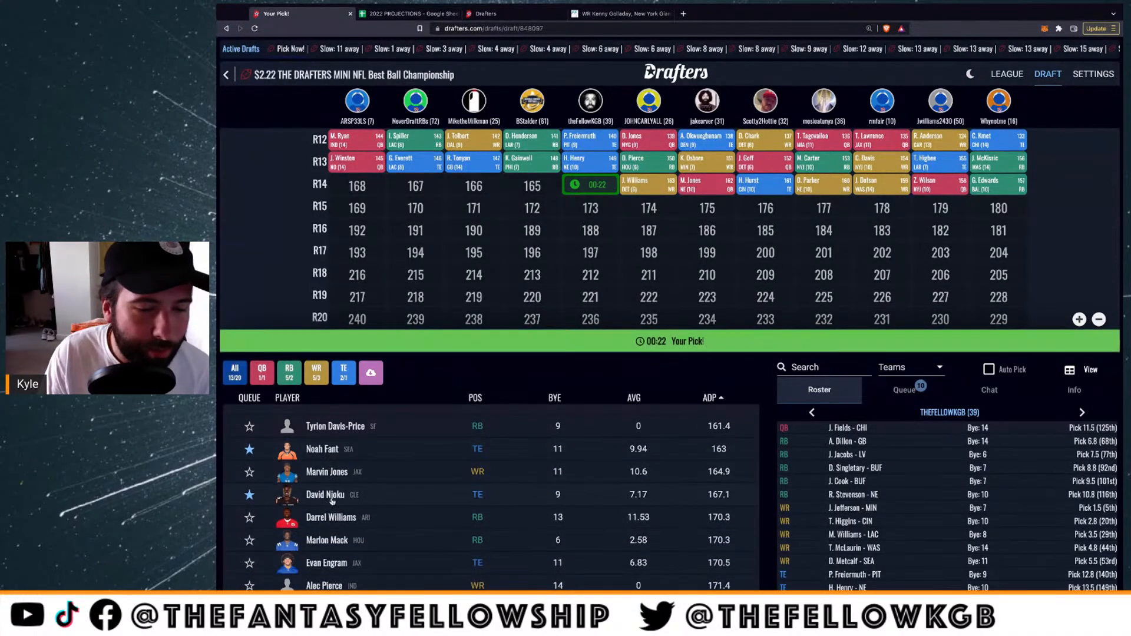
scroll(330, 530, down, 1)
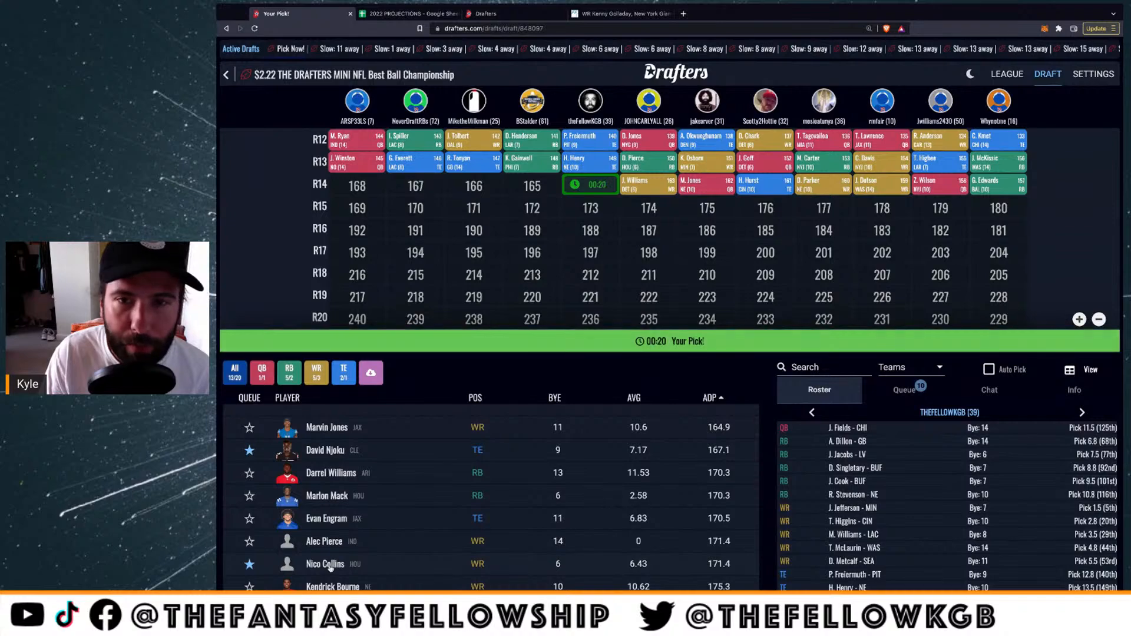
click(325, 564)
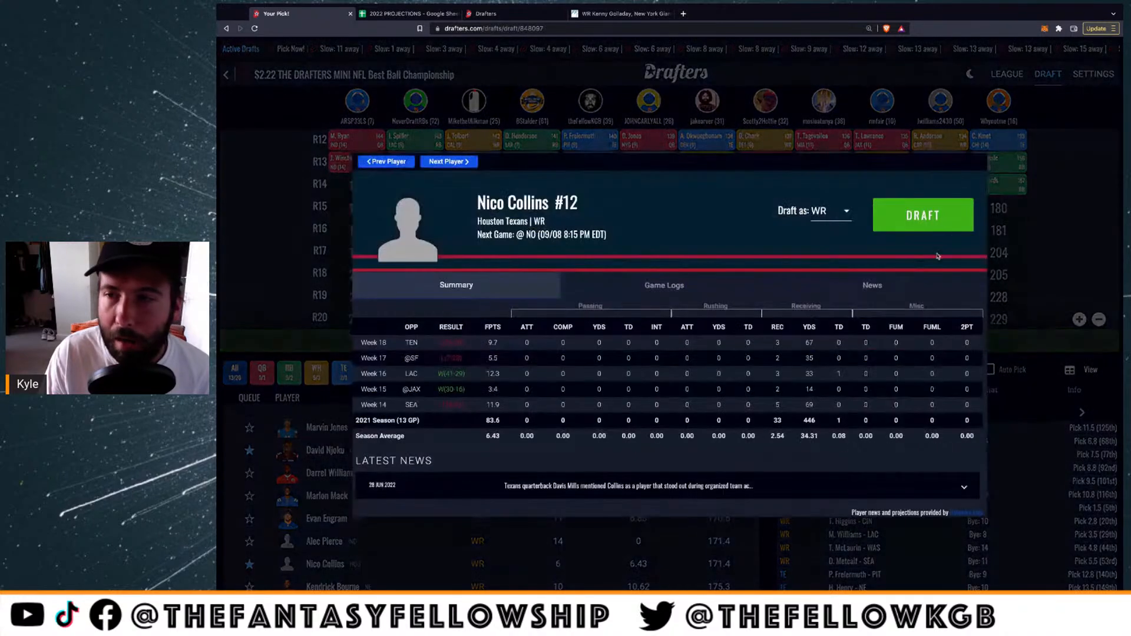
click(939, 217)
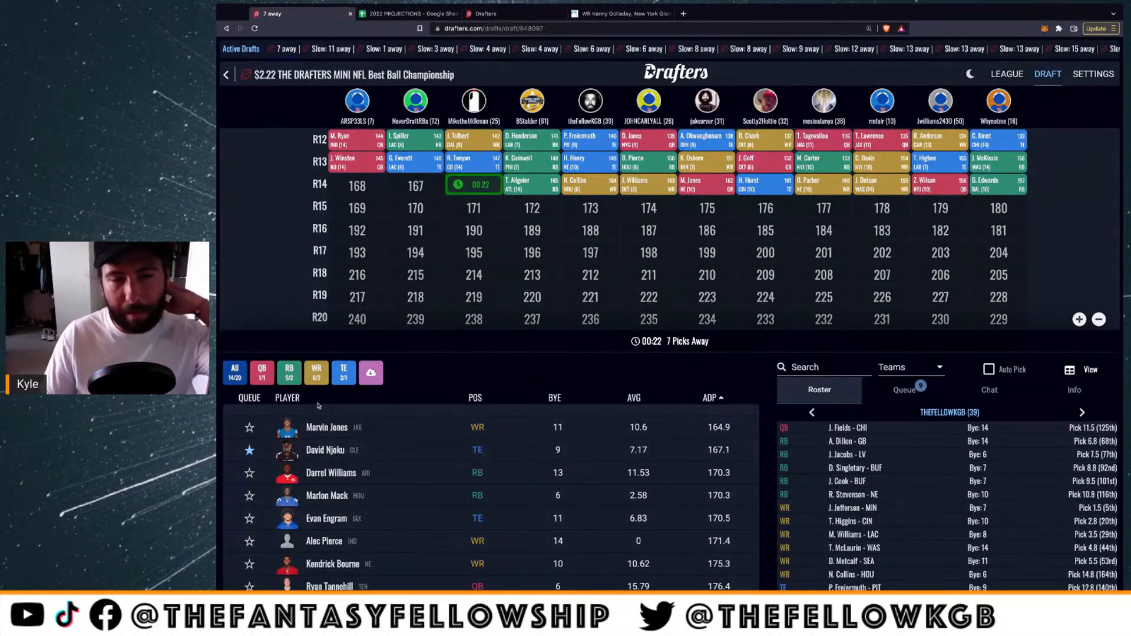
Filter the player list to tight ends and review the remaining options for round 15
click(340, 377)
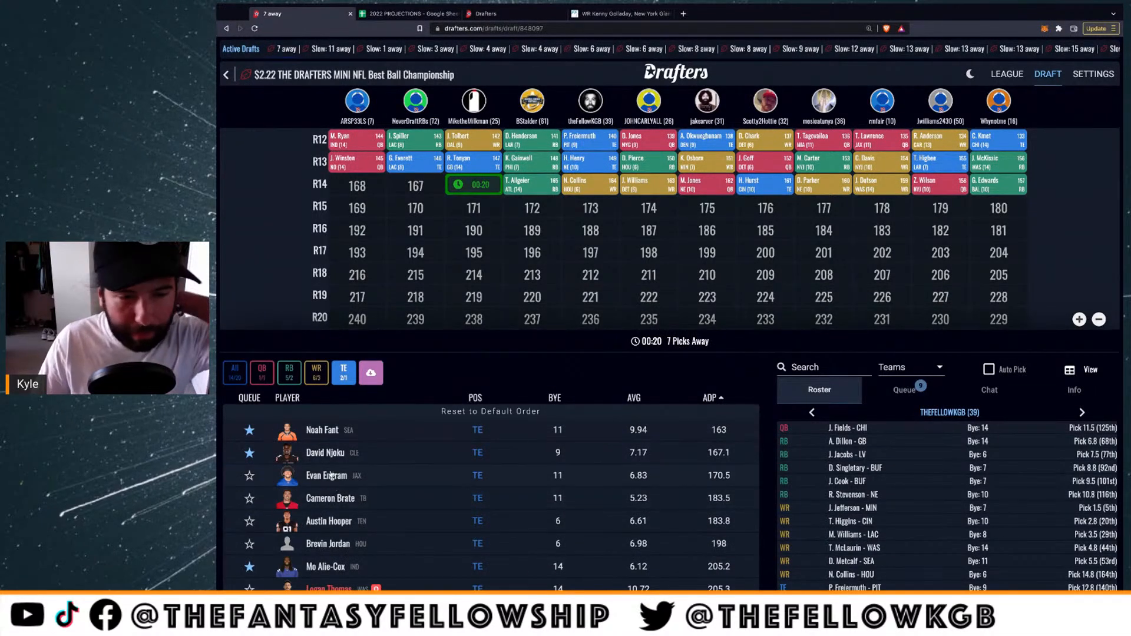
scroll(315, 457, down, 1)
scroll(315, 458, down, 2)
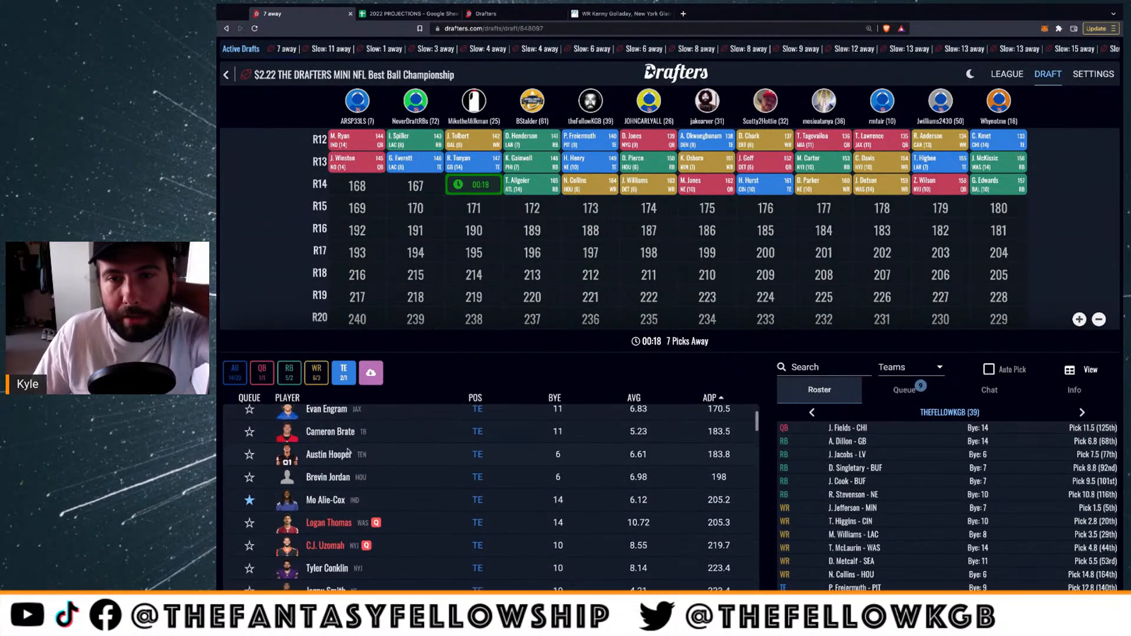
scroll(315, 457, up, 3)
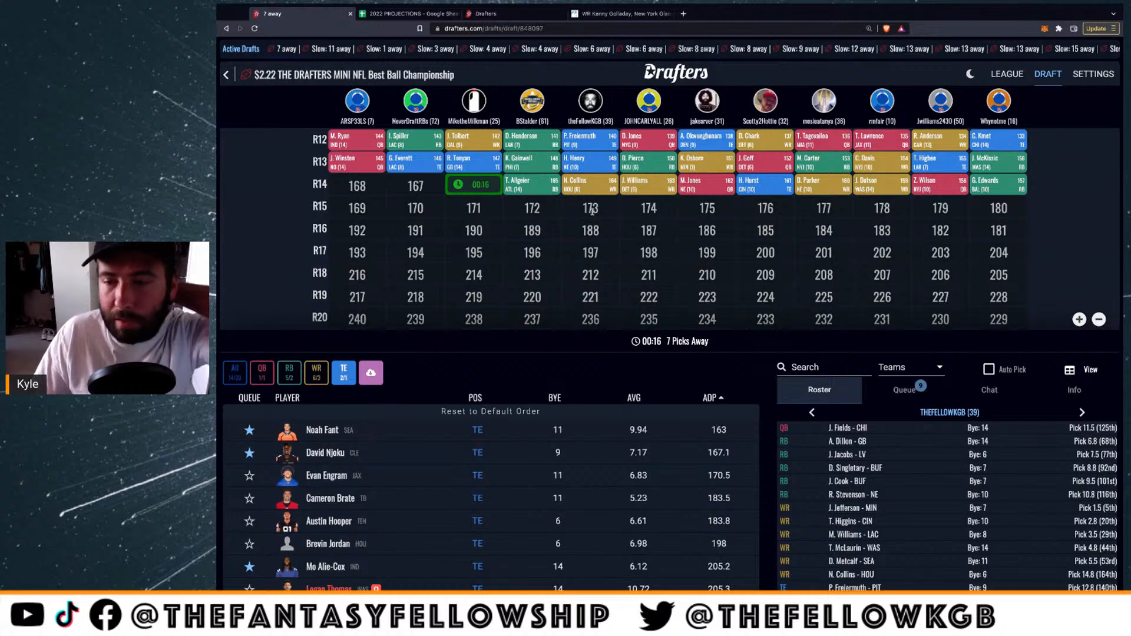
Filter to quarterbacks, check them against the roster and draft board, and queue Ryan Tannehill and Carson Wentz
click(261, 373)
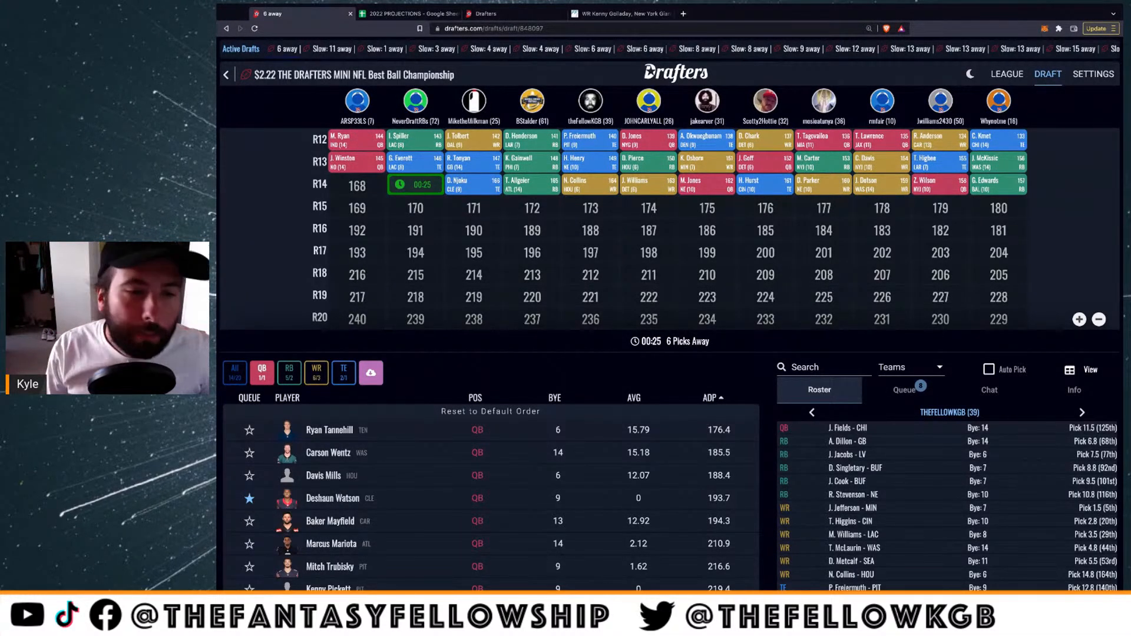
scroll(852, 547, down, 1)
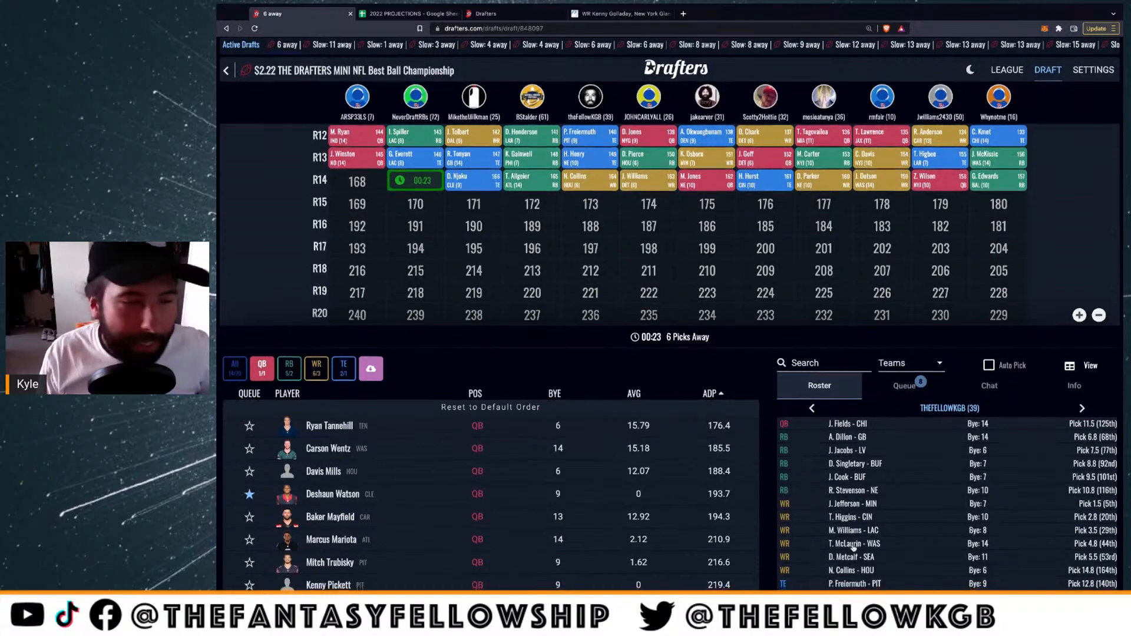
scroll(853, 547, up, 1)
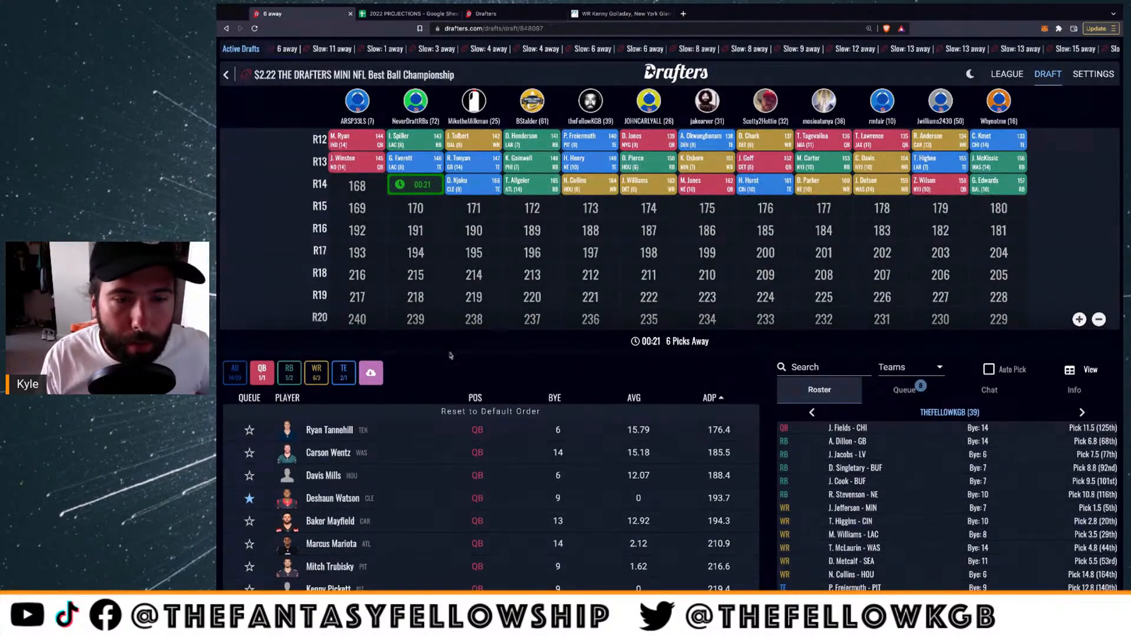
scroll(486, 277, up, 3)
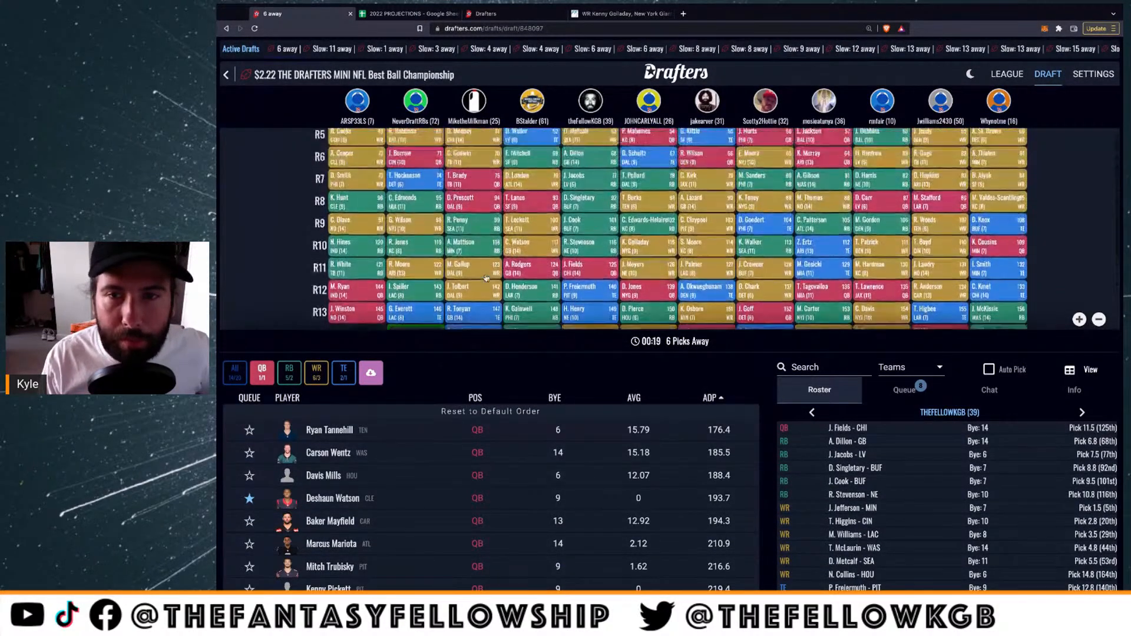
scroll(486, 278, down, 1)
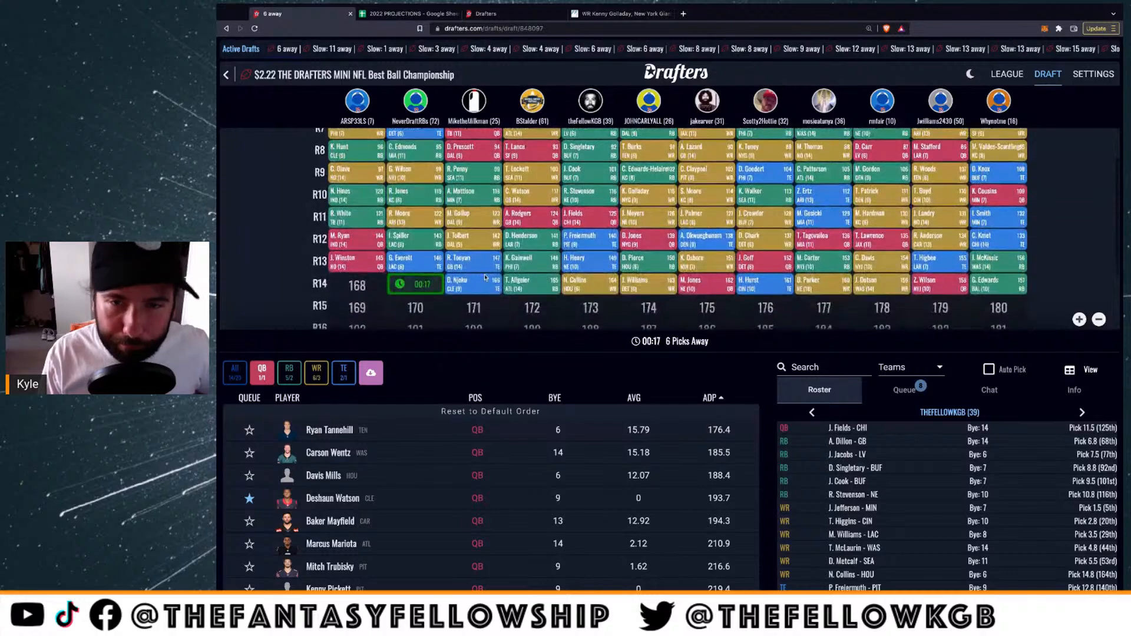
scroll(486, 278, down, 1)
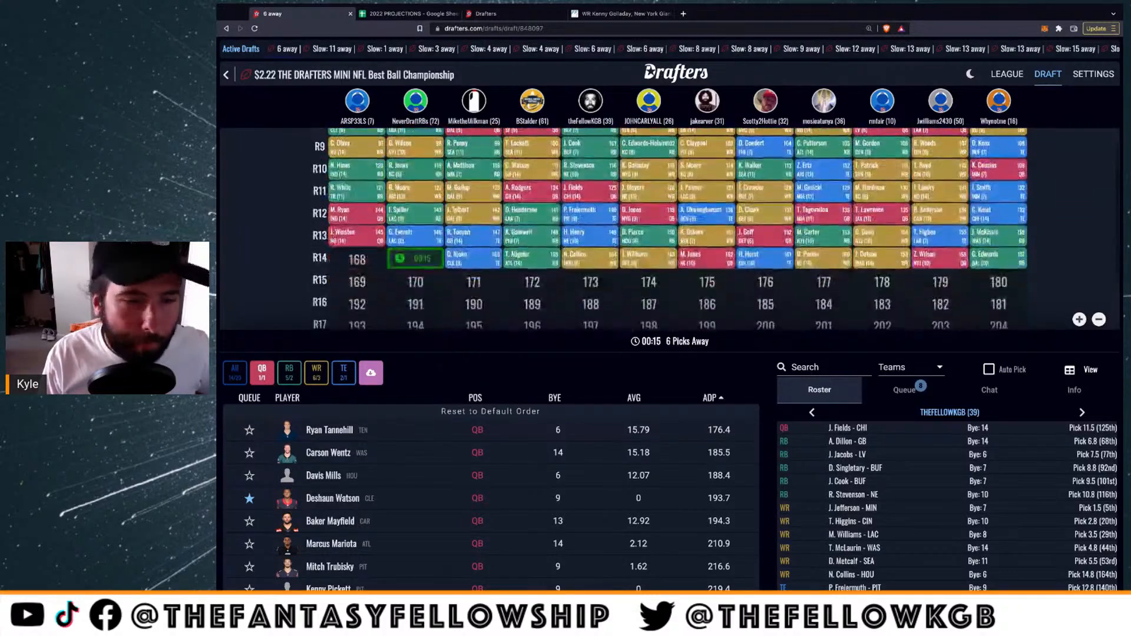
click(249, 430)
click(249, 452)
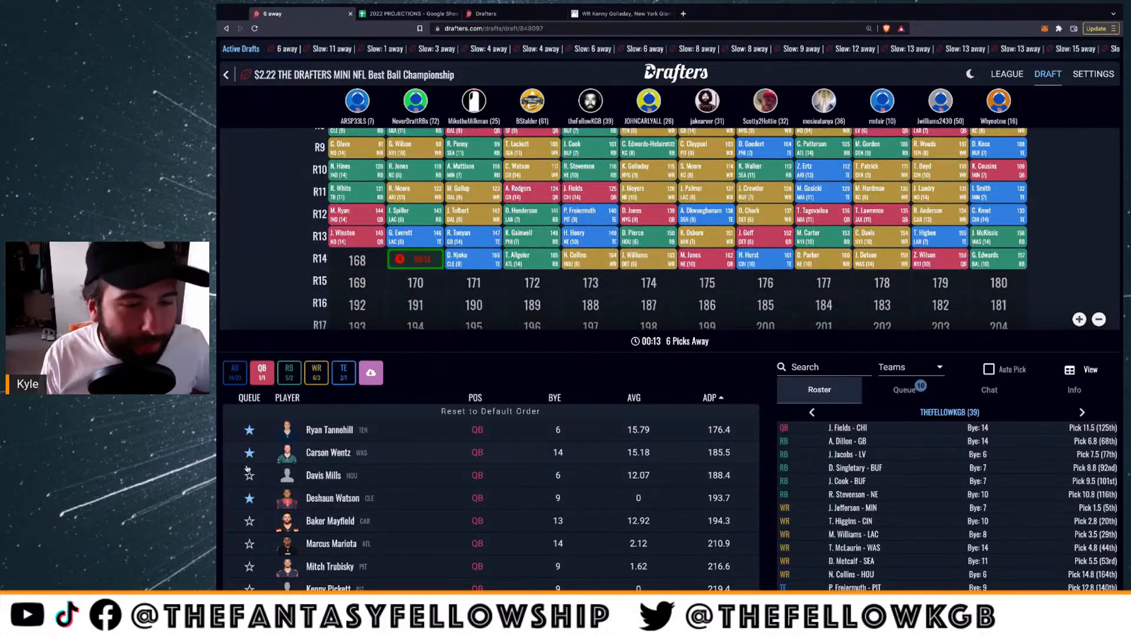
Queue Davis Mills and look over the draft board's remaining rounds through round 20
click(249, 475)
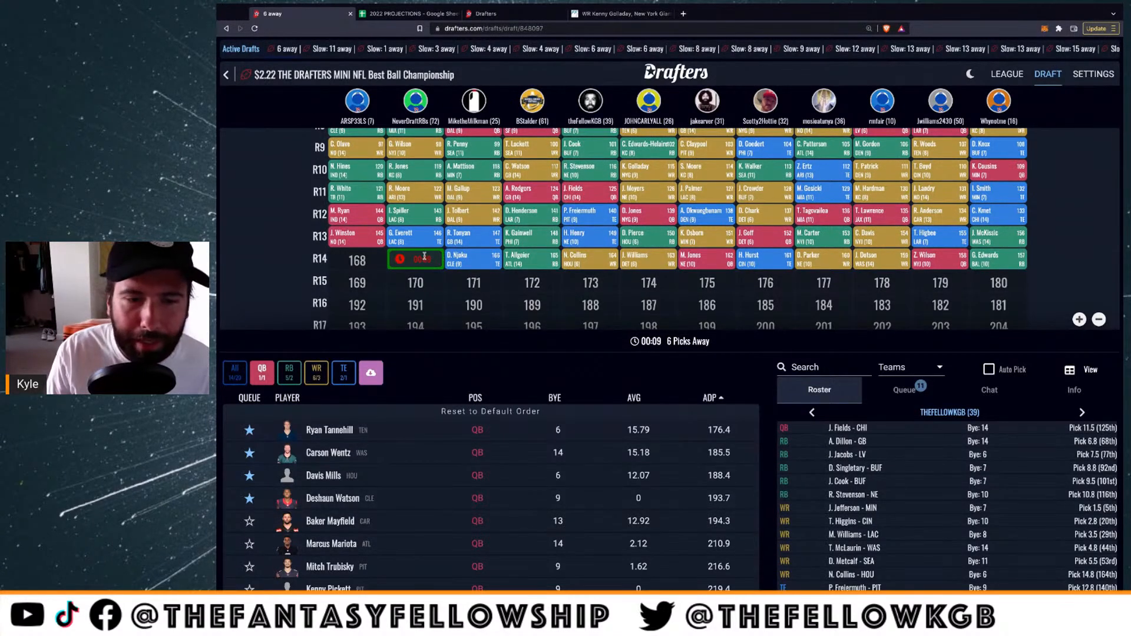
scroll(424, 257, down, 1)
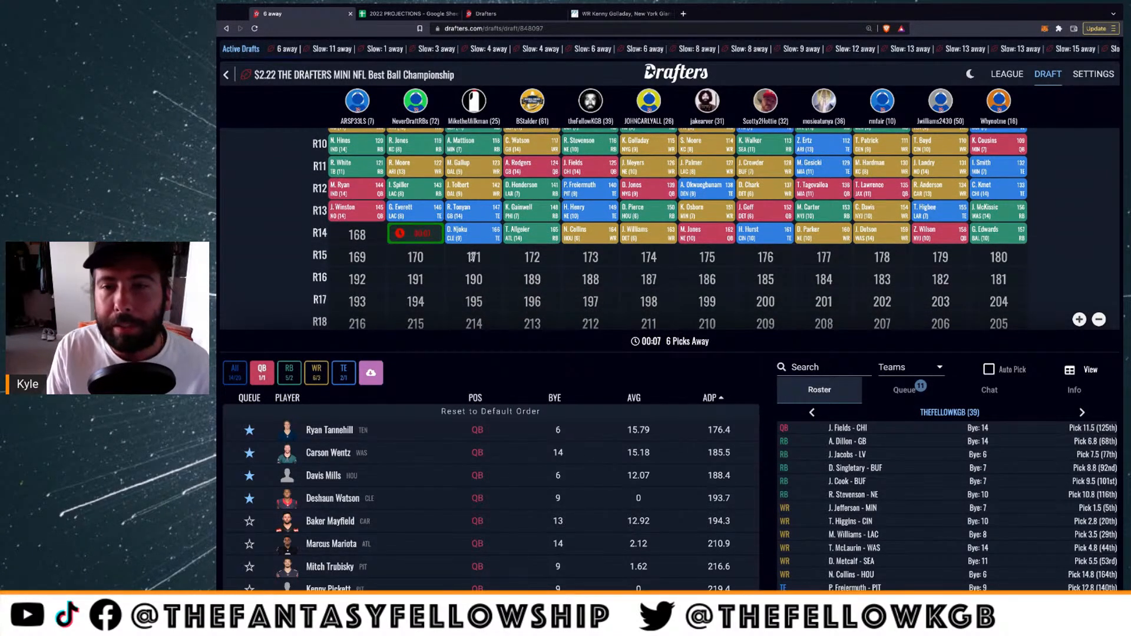
scroll(473, 258, down, 2)
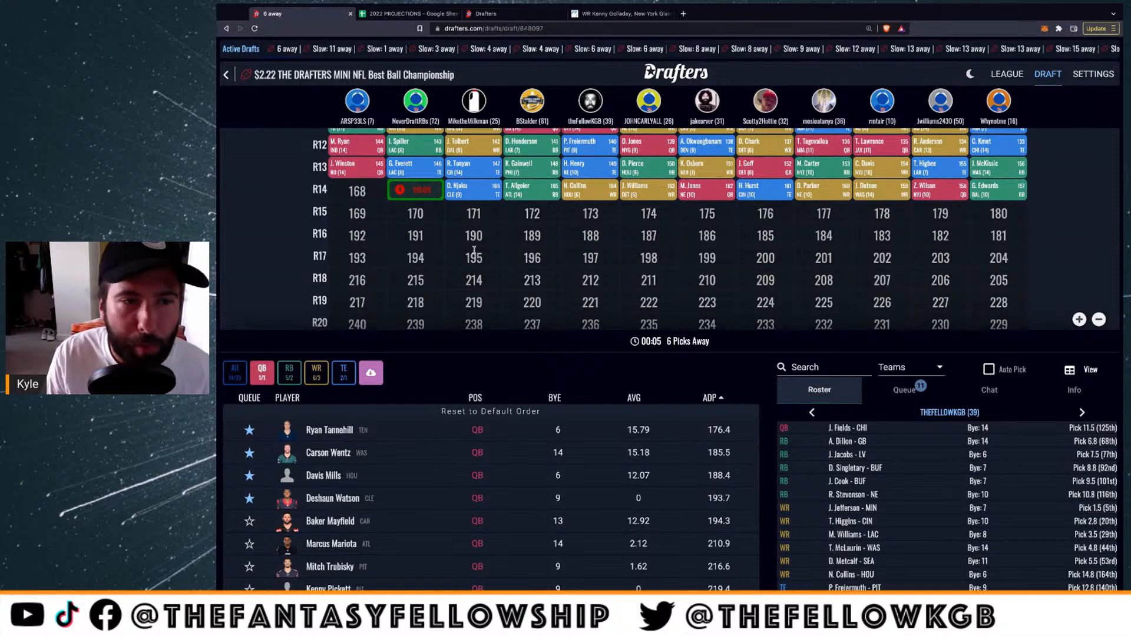
scroll(463, 235, down, 1)
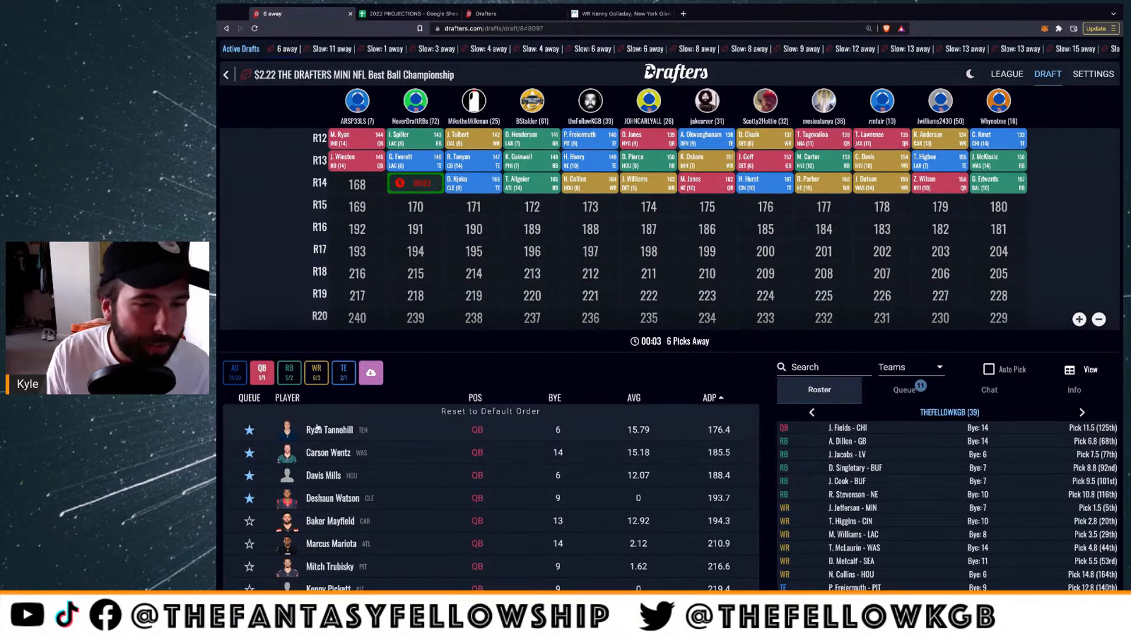
Filter the player list to running backs and review the remaining options for round 15
click(290, 373)
scroll(317, 473, down, 1)
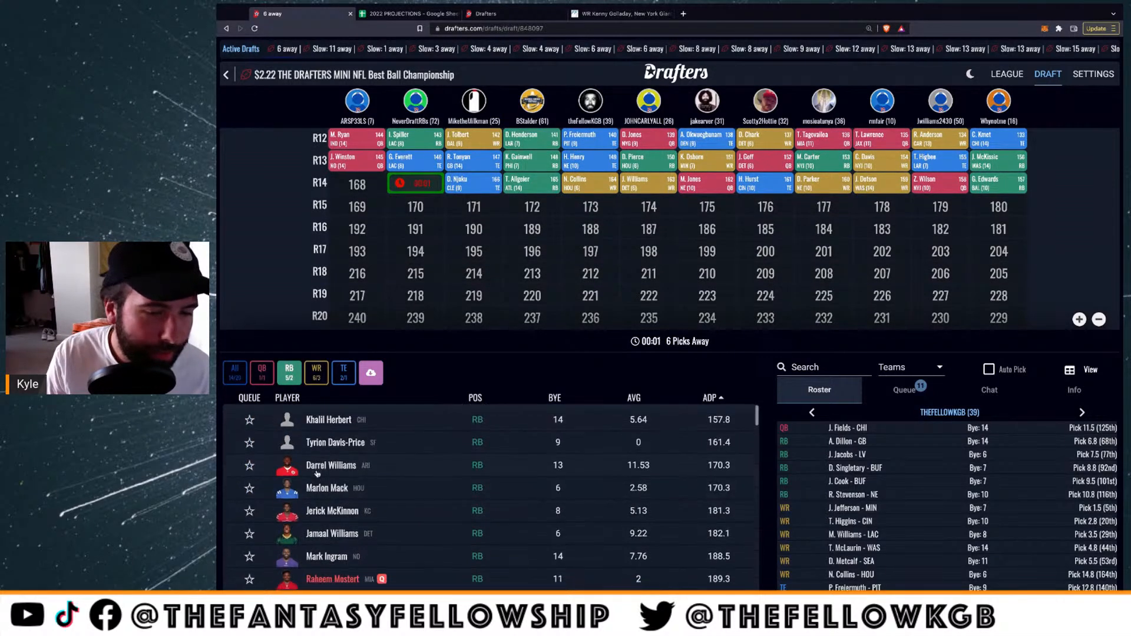
scroll(360, 484, down, 1)
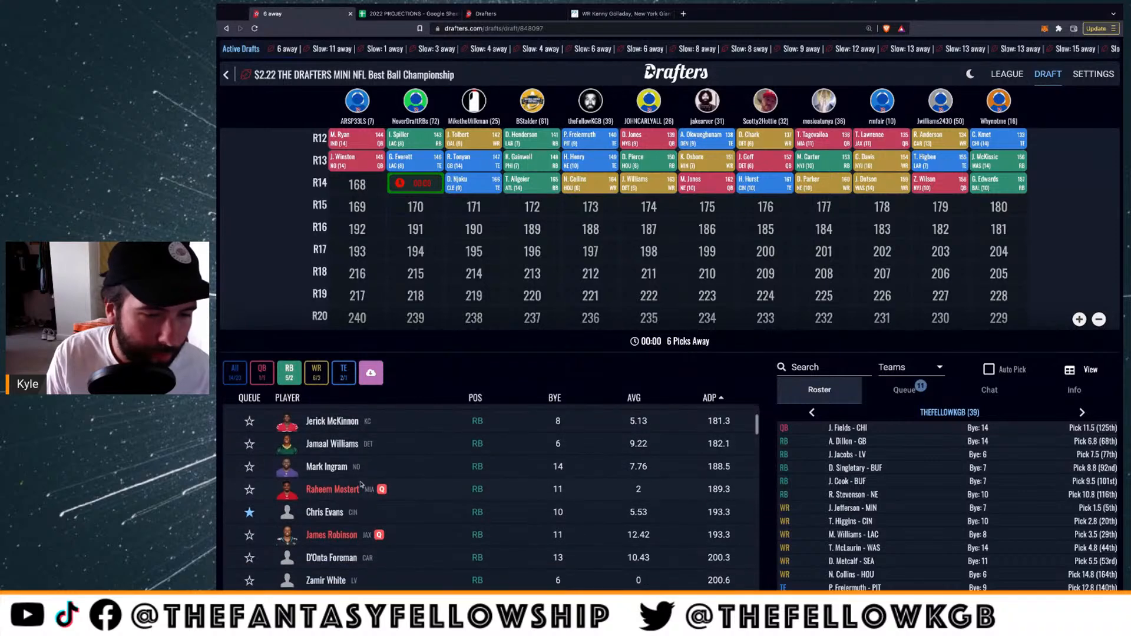
scroll(361, 484, down, 1)
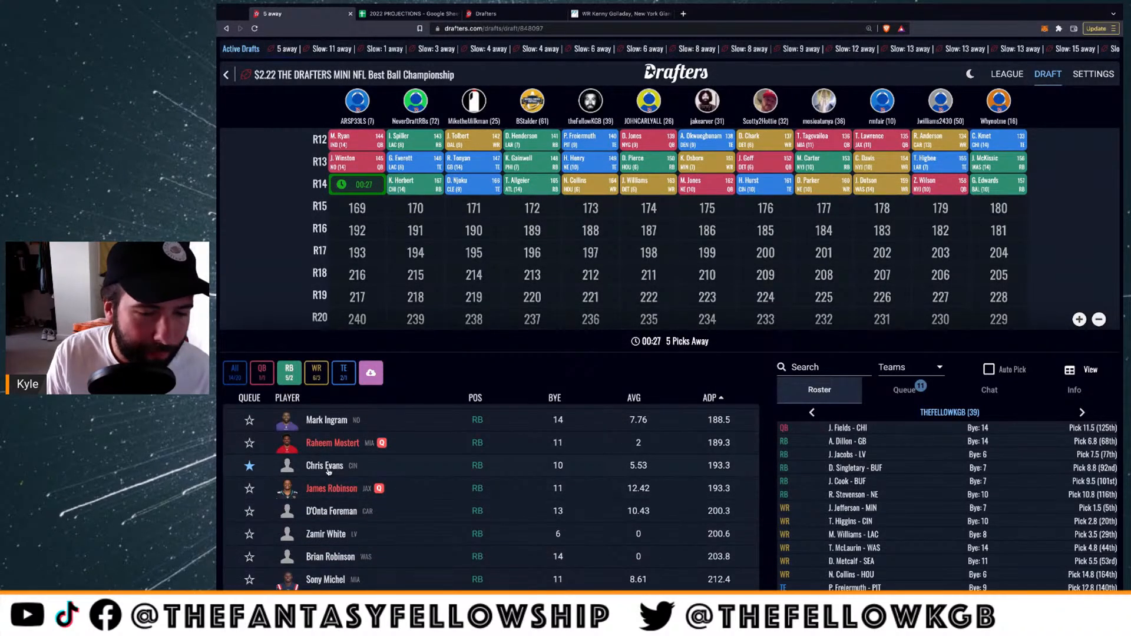
scroll(328, 471, down, 4)
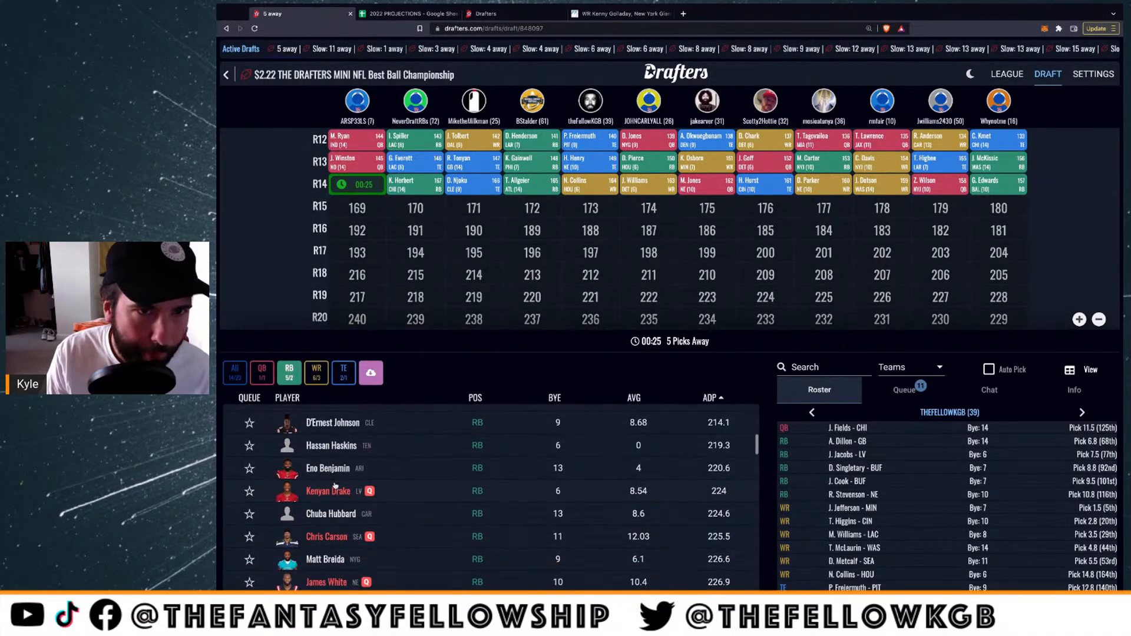
scroll(335, 485, up, 6)
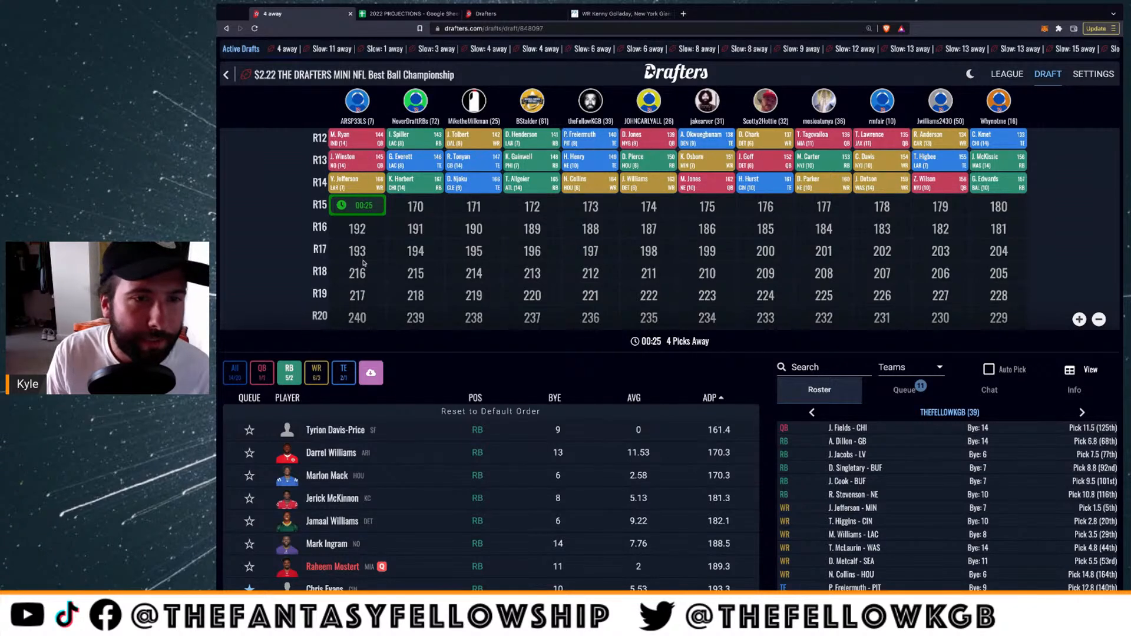
Draft Deshaun Watson as a quarterback with the round 15 pick
click(237, 374)
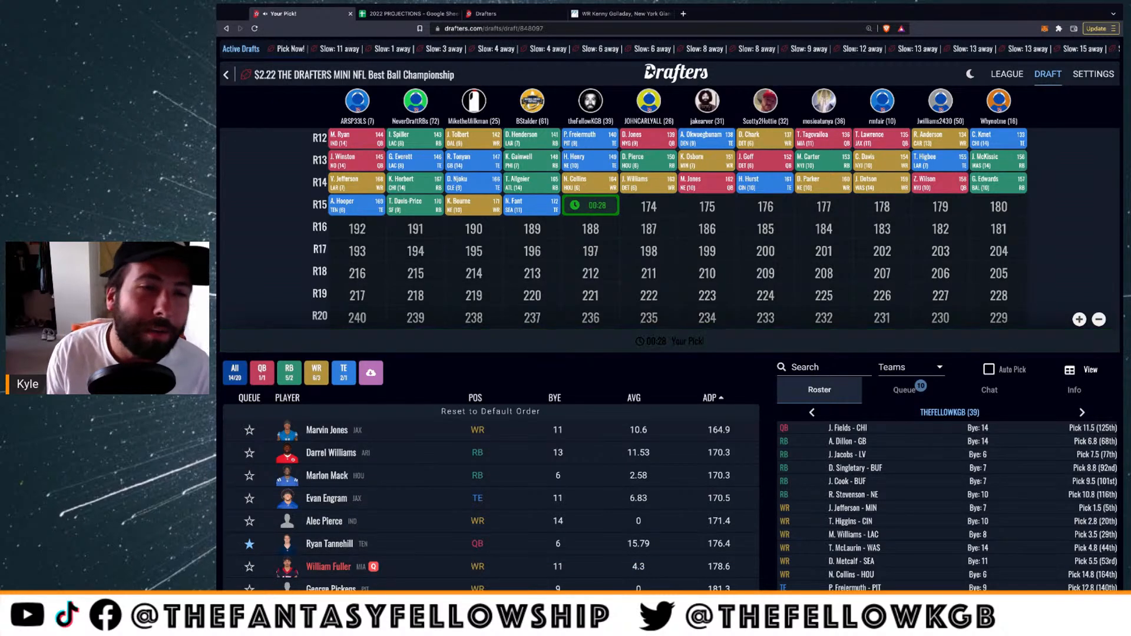
click(261, 373)
click(328, 500)
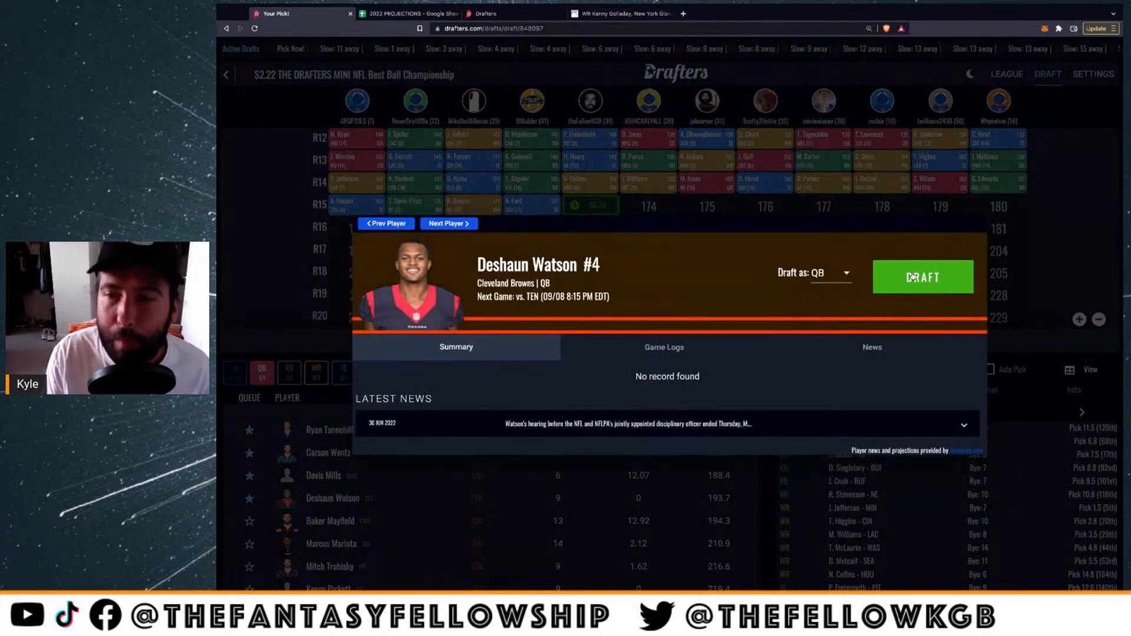
click(912, 277)
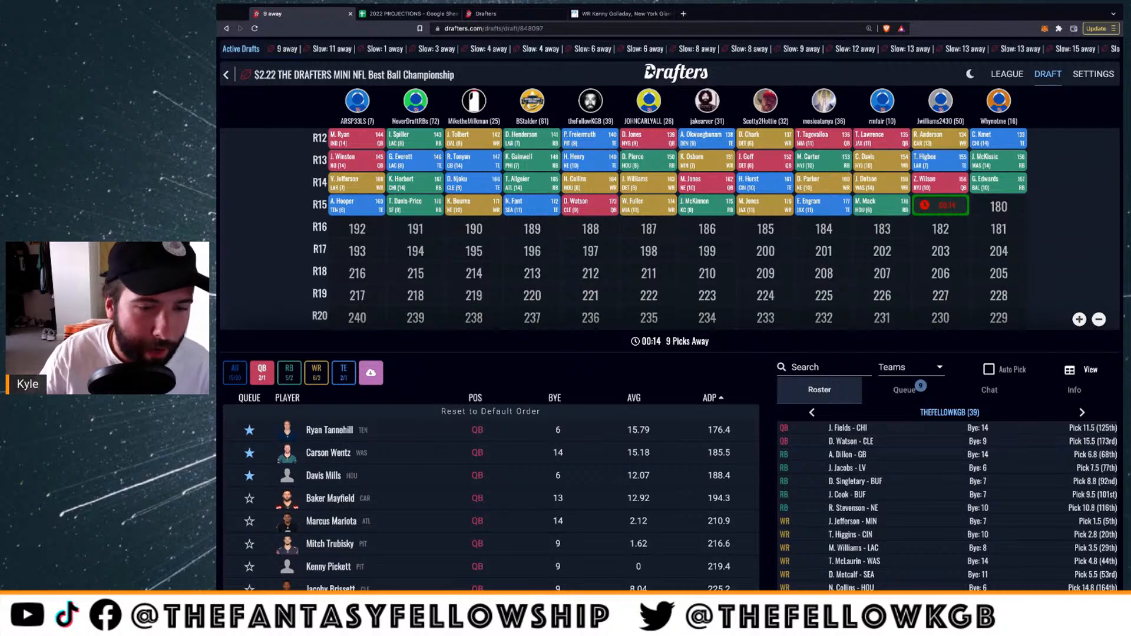
Filter the player list to tight ends and compare the remaining options by bye week, average and ADP for round 16
click(235, 372)
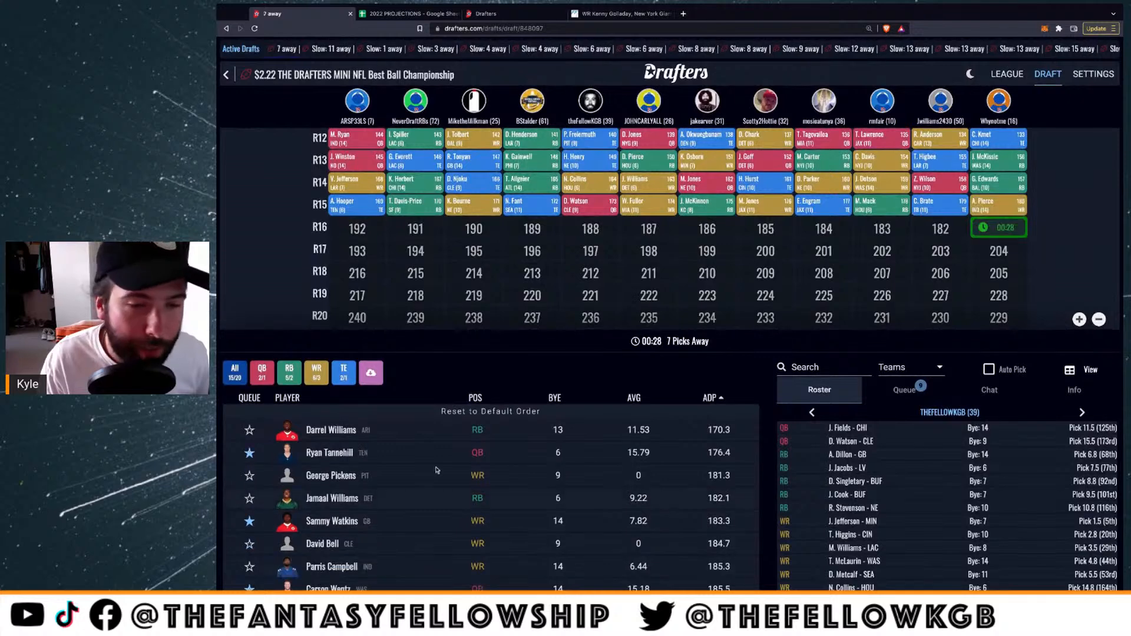
click(343, 372)
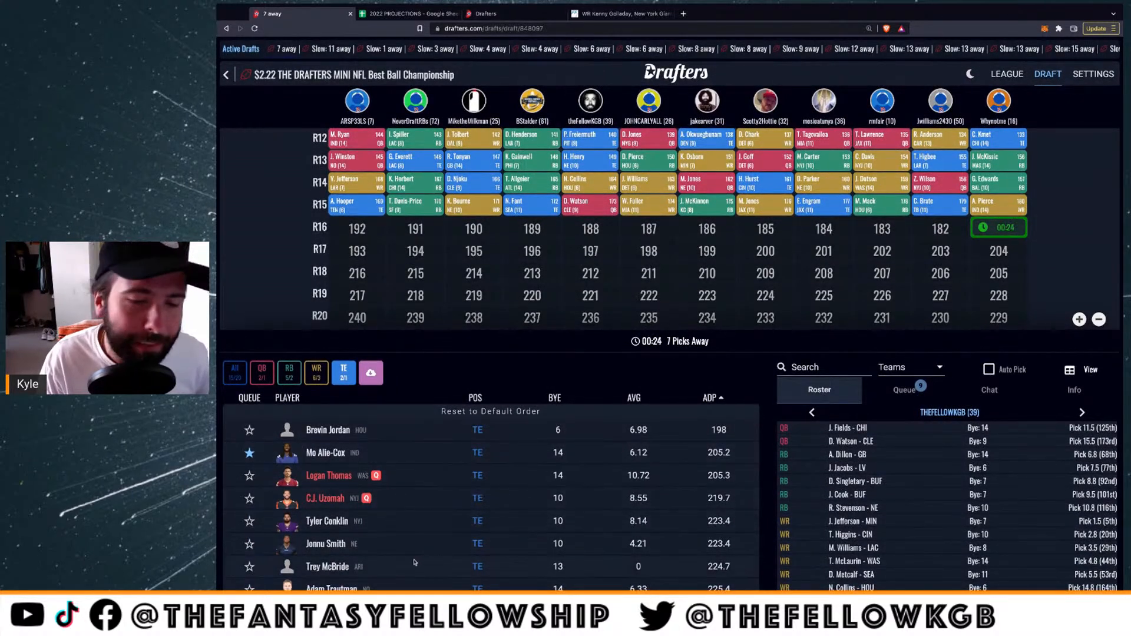
scroll(353, 557, down, 1)
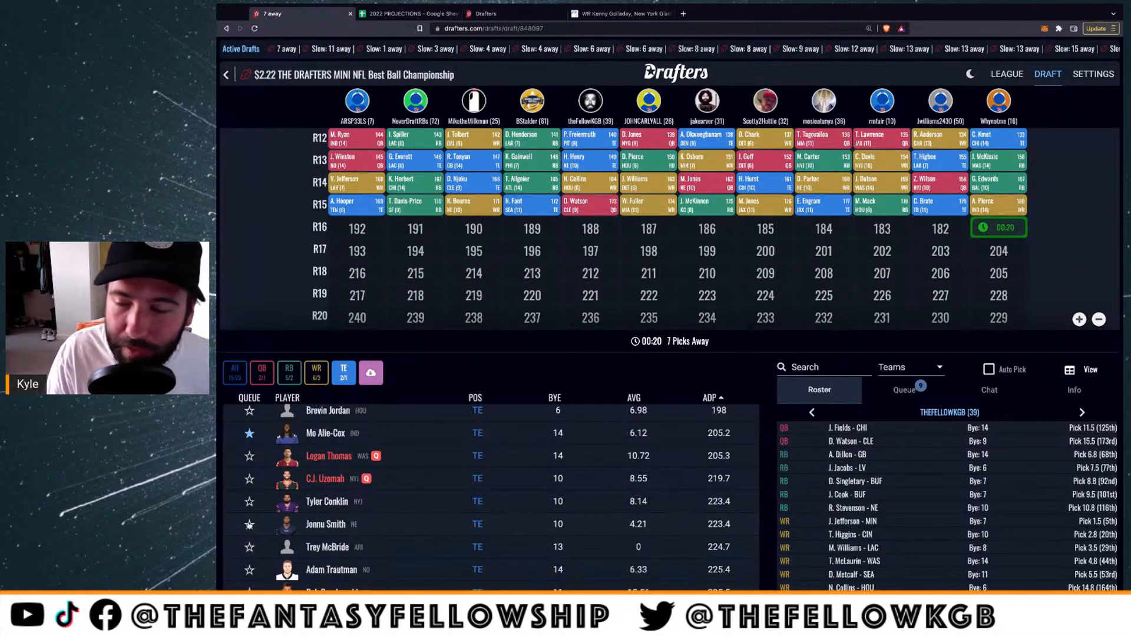
scroll(371, 525, down, 3)
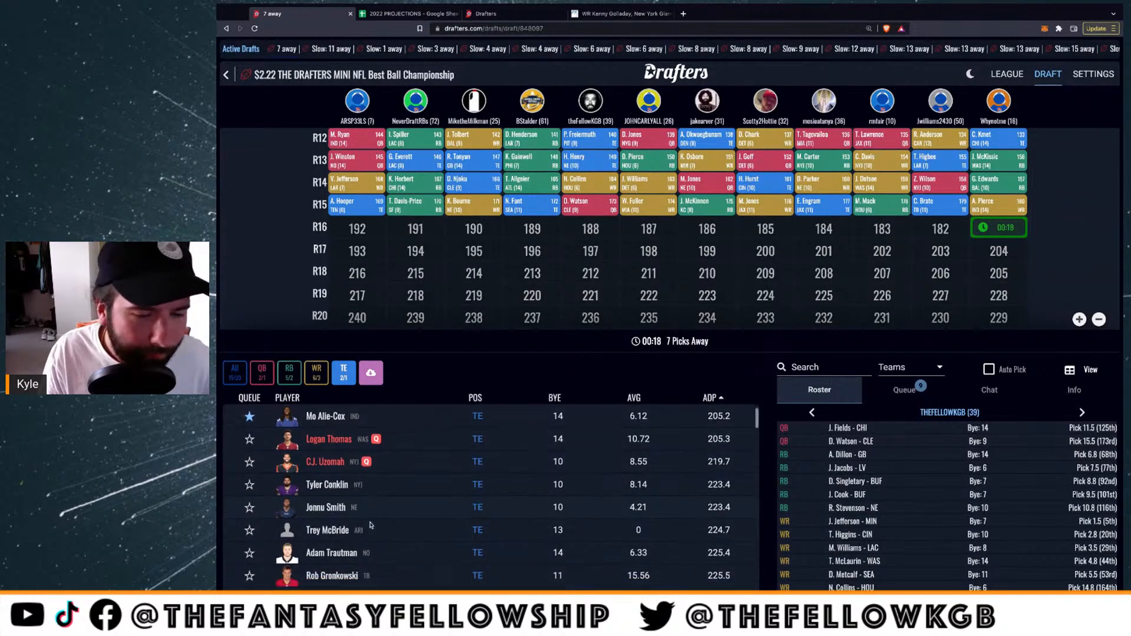
scroll(371, 525, down, 4)
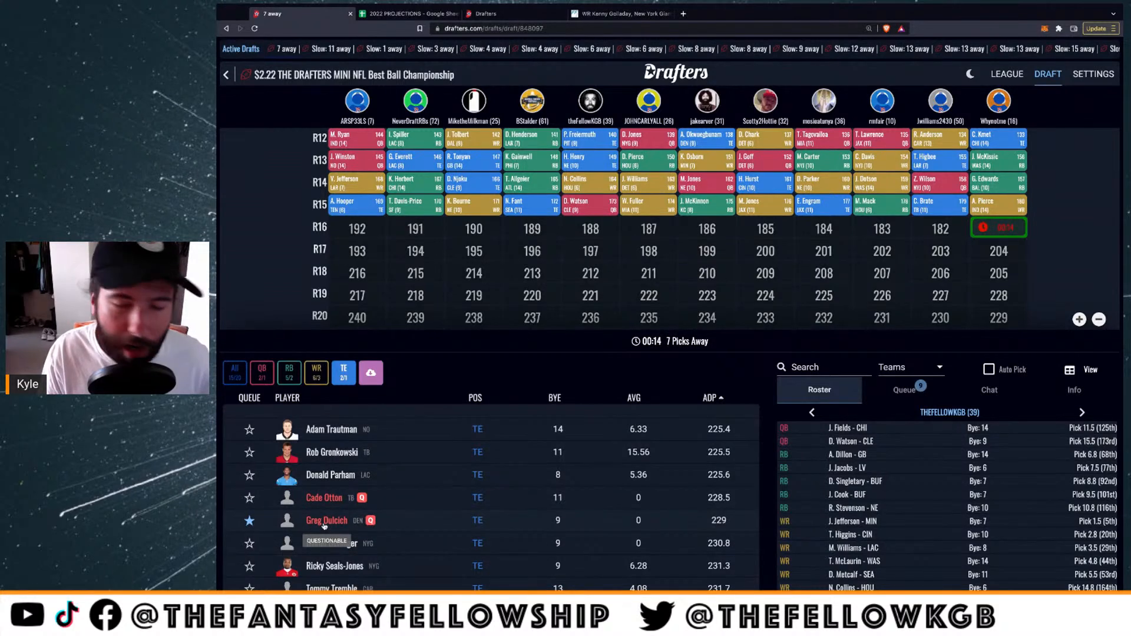
scroll(457, 526, down, 3)
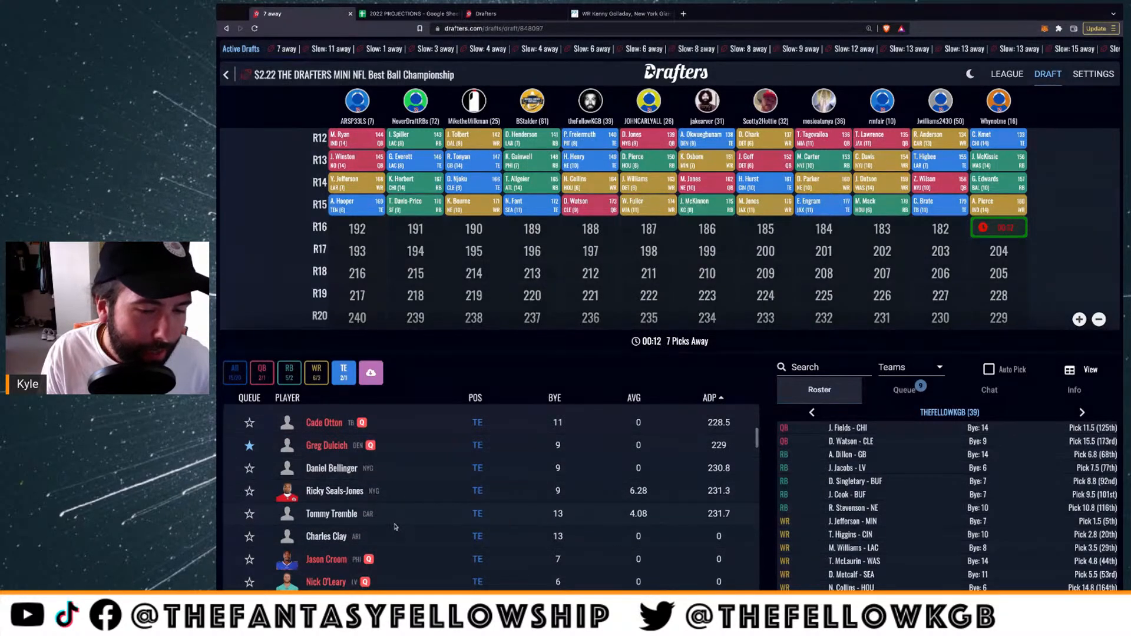
scroll(392, 526, down, 2)
scroll(380, 522, down, 3)
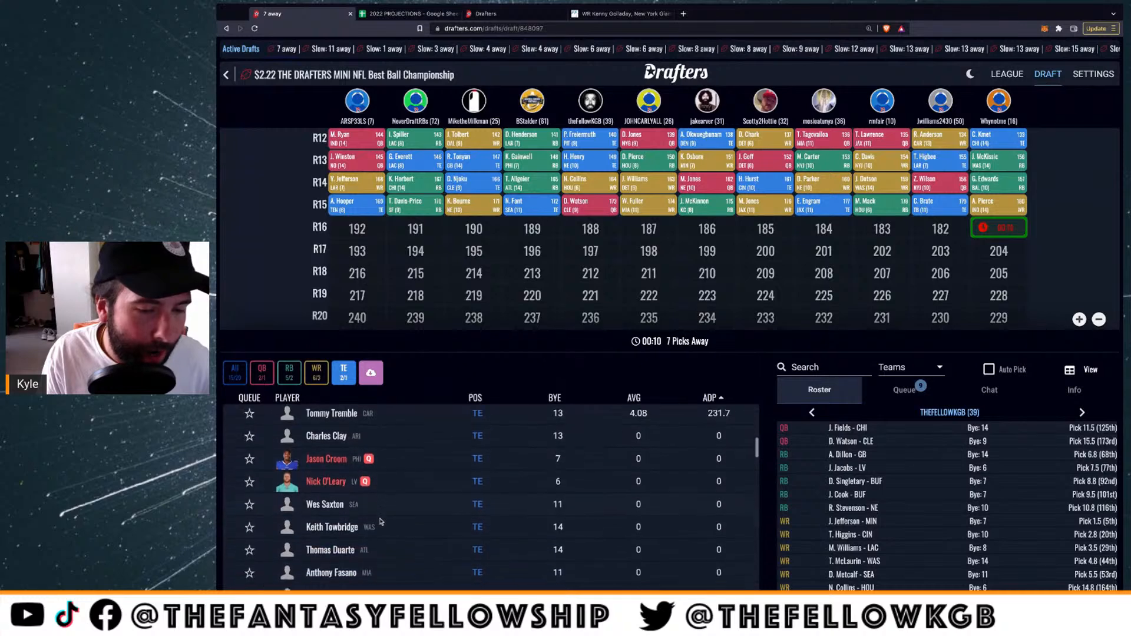
scroll(380, 521, up, 6)
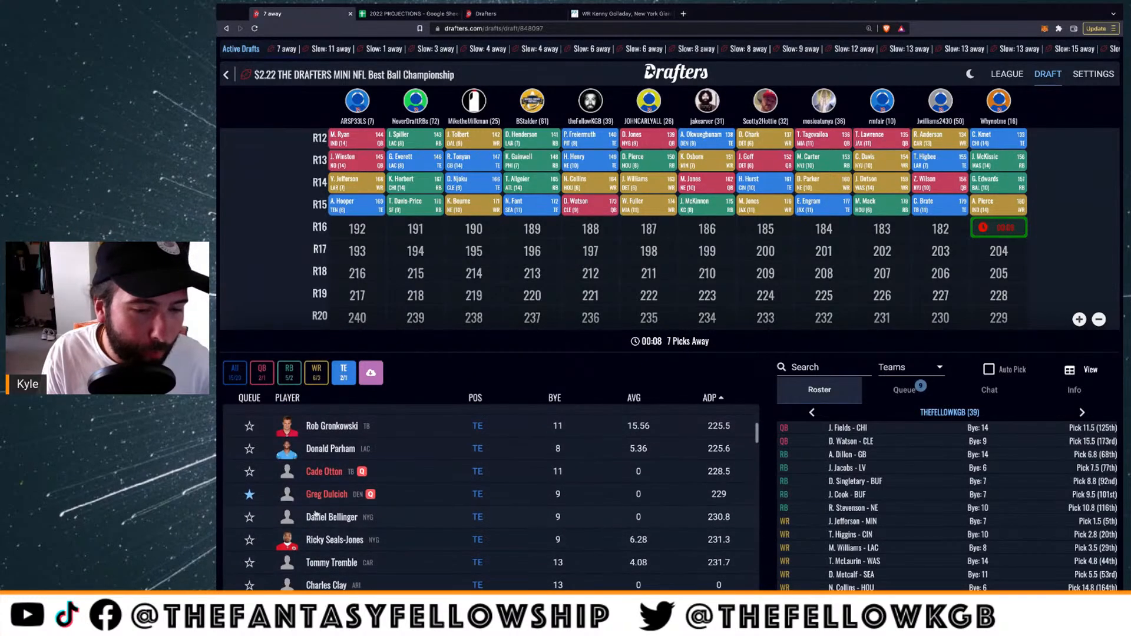
scroll(321, 516, up, 3)
scroll(321, 517, up, 5)
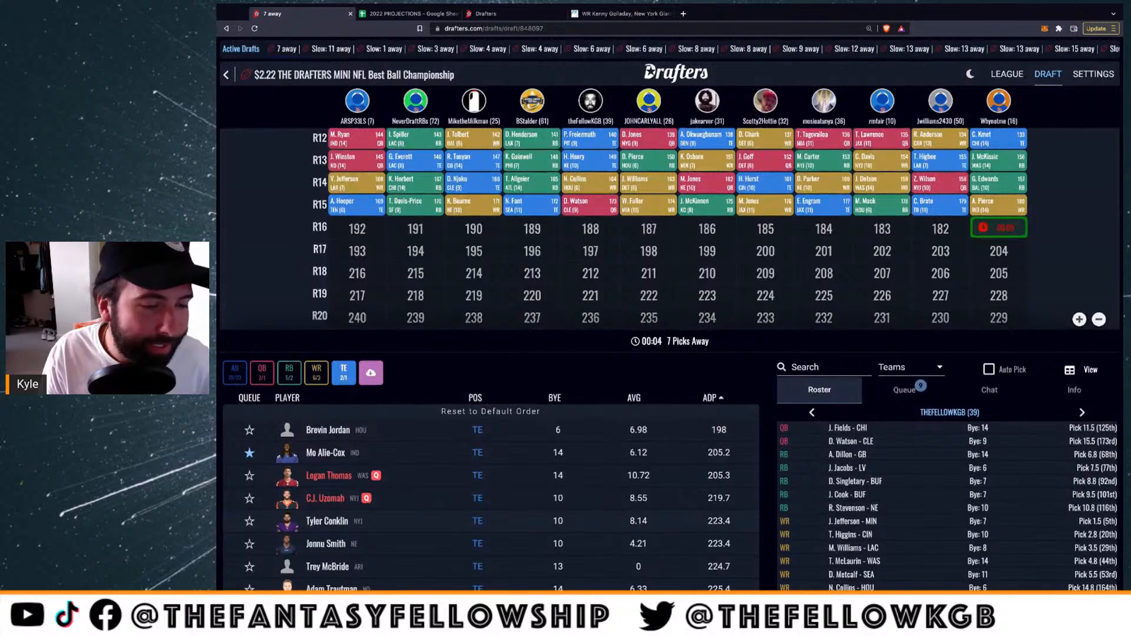
Examine Tyler Conklin's game logs for every week of the season, and close his player card
click(327, 521)
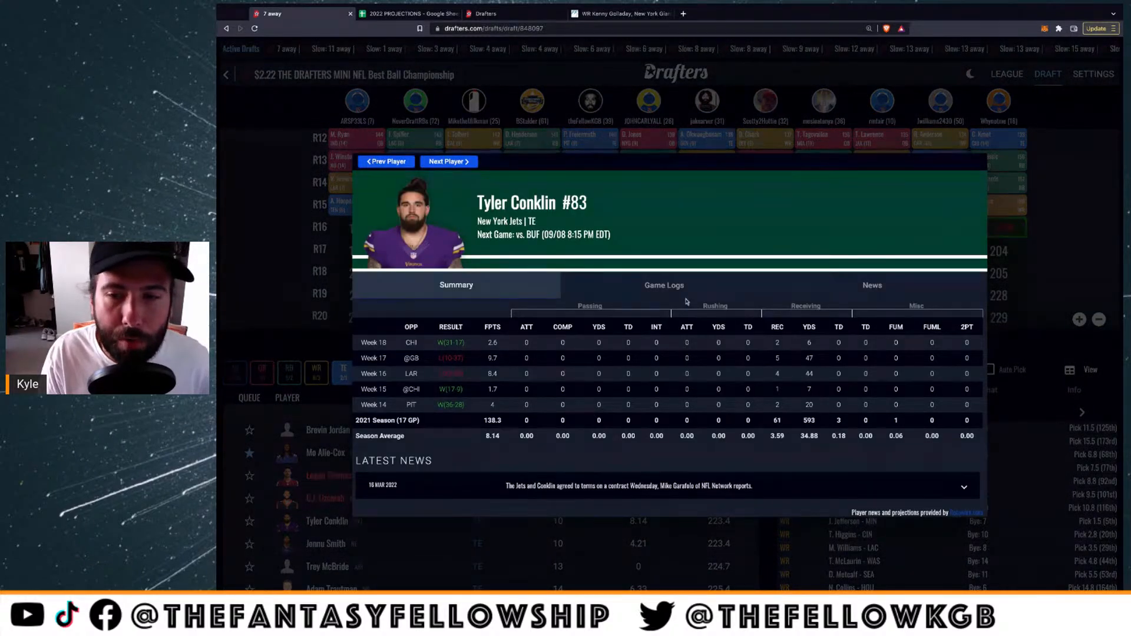
click(664, 287)
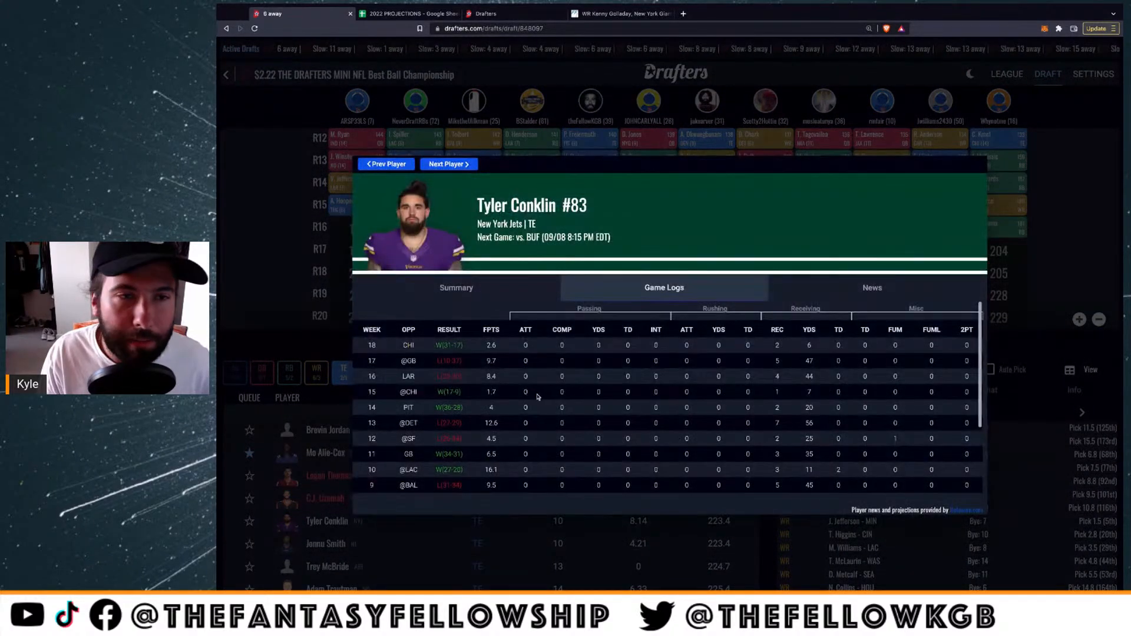
scroll(511, 420, down, 3)
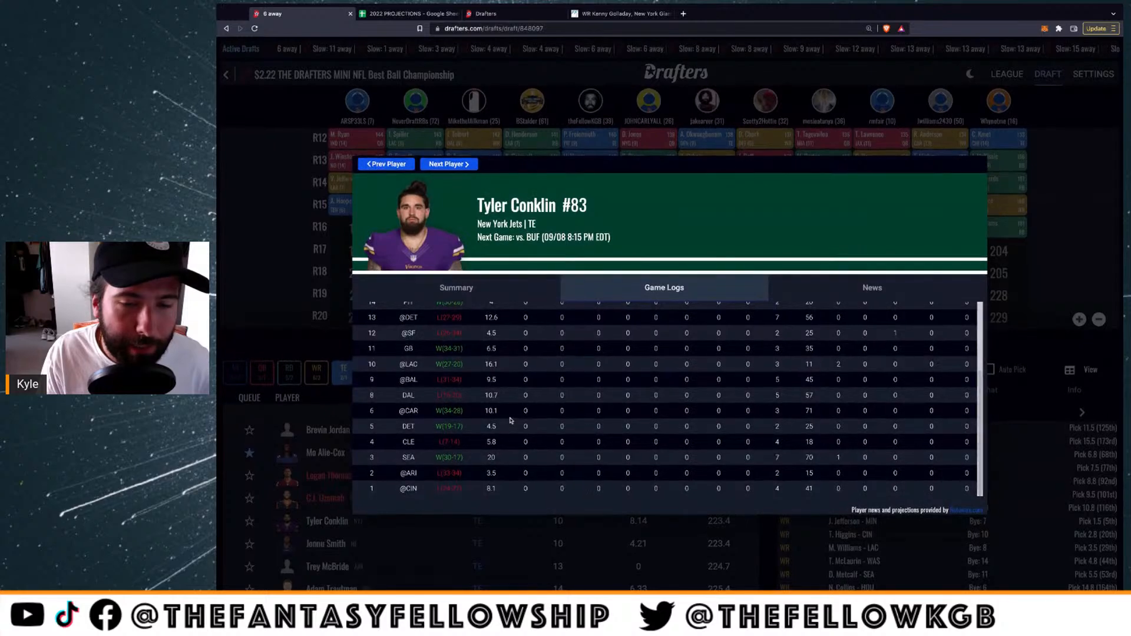
scroll(501, 453, up, 3)
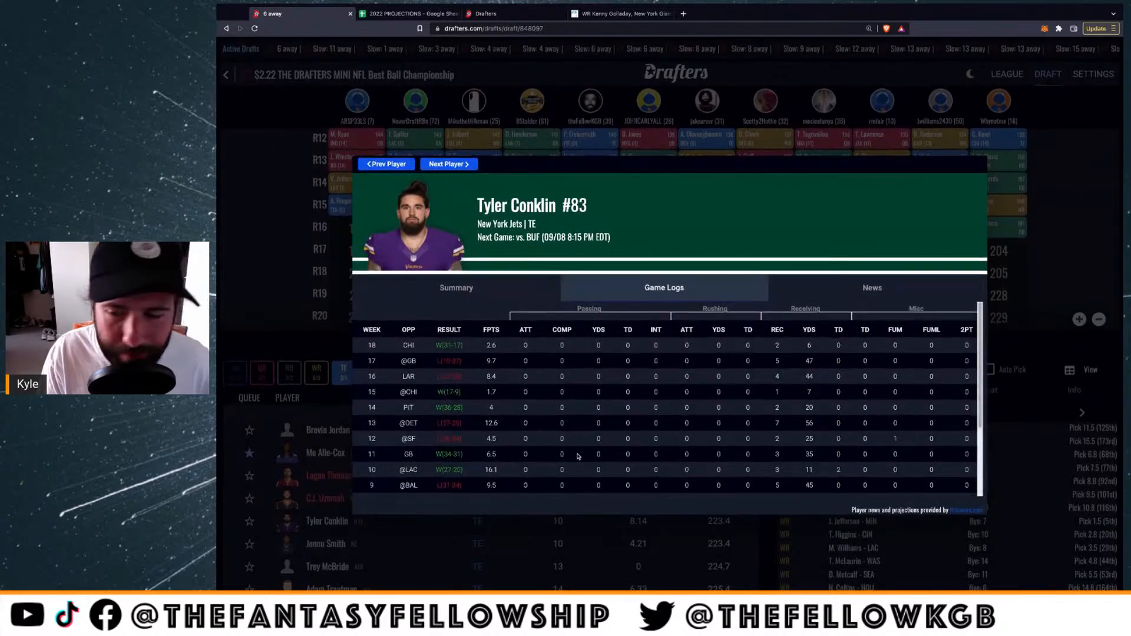
key(Escape)
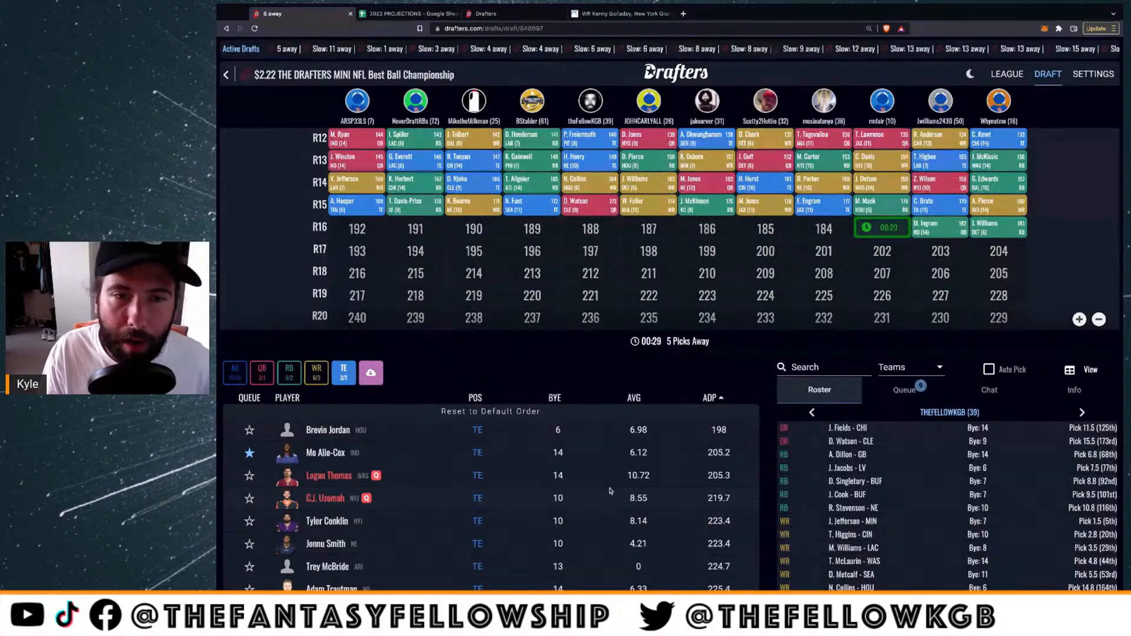
List all positions and compare the top available players by ADP for the round 16 and 17 picks
click(234, 371)
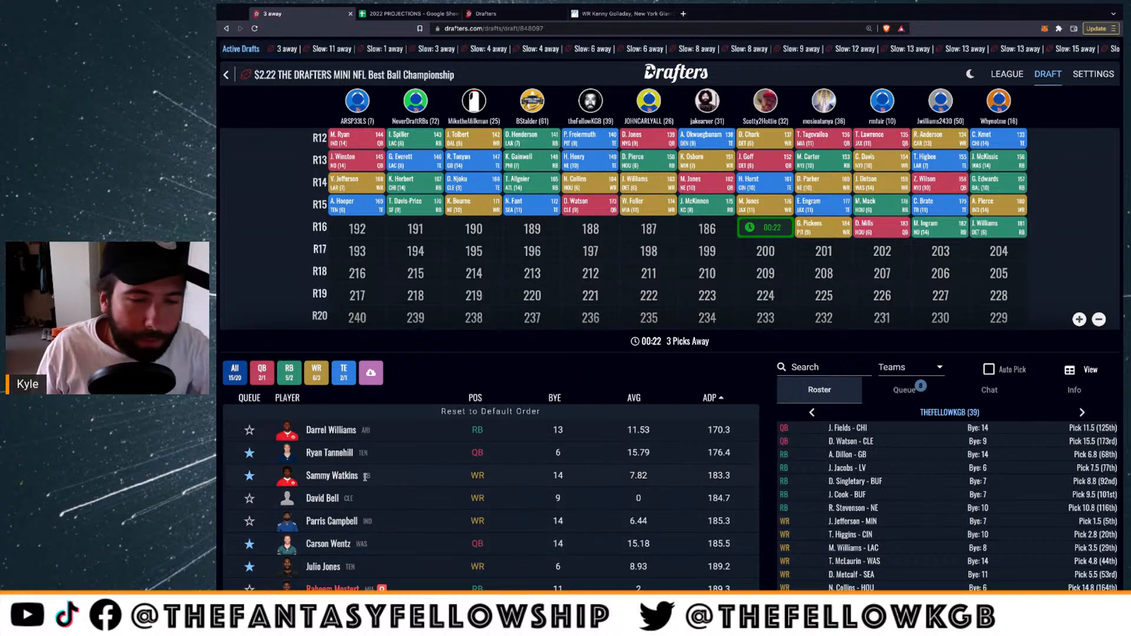
scroll(348, 494, down, 2)
scroll(348, 493, down, 1)
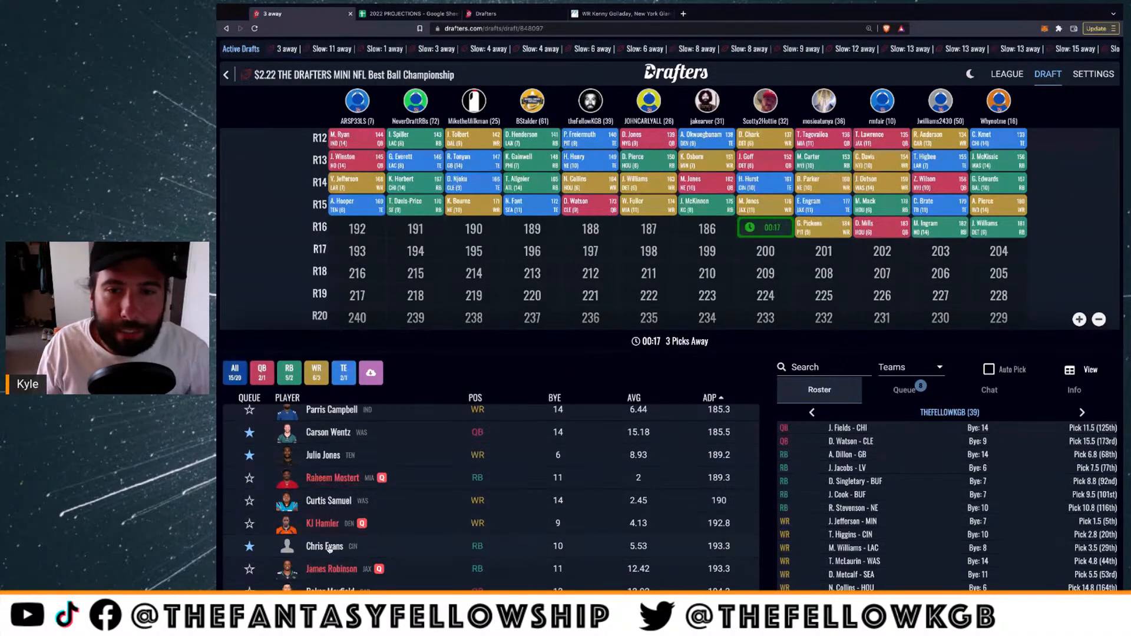
double_click(590, 251)
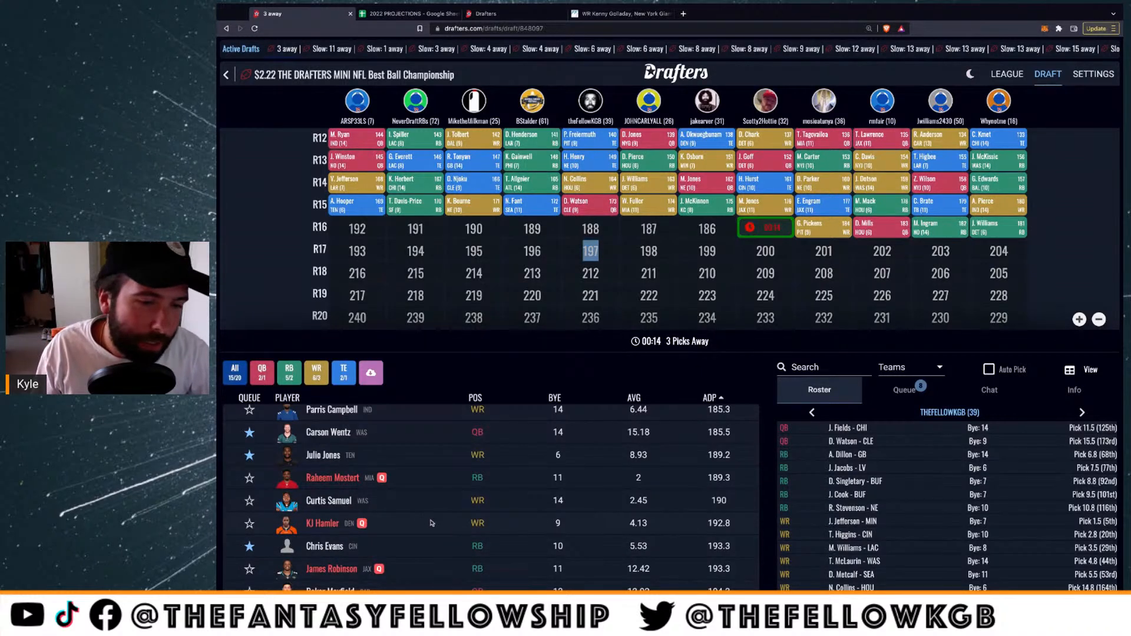
scroll(439, 527, down, 1)
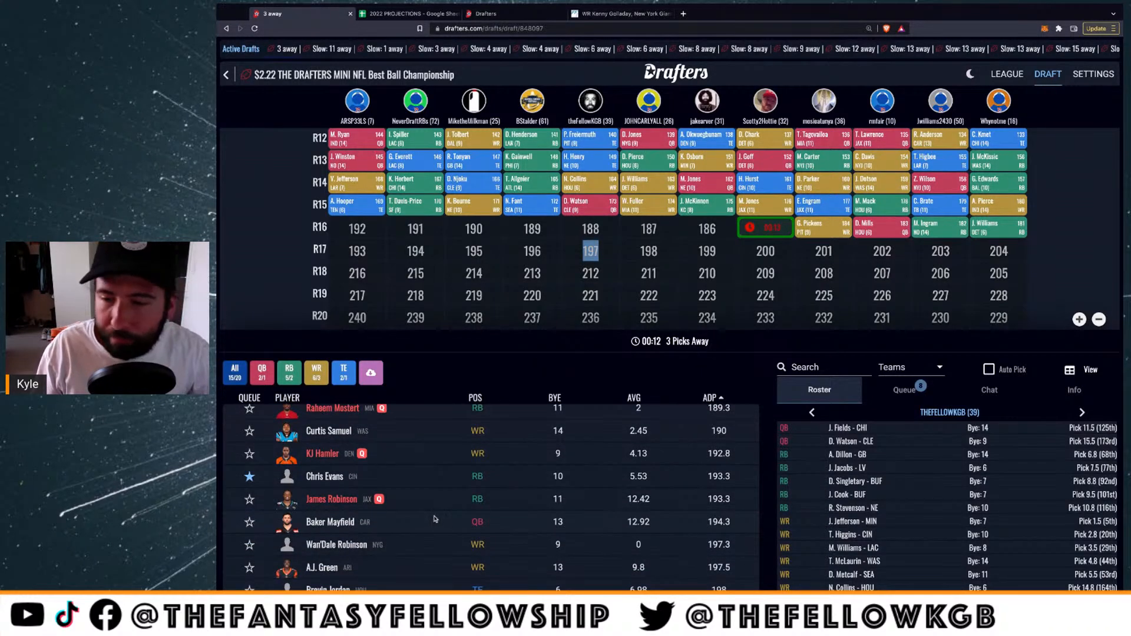
scroll(434, 518, up, 3)
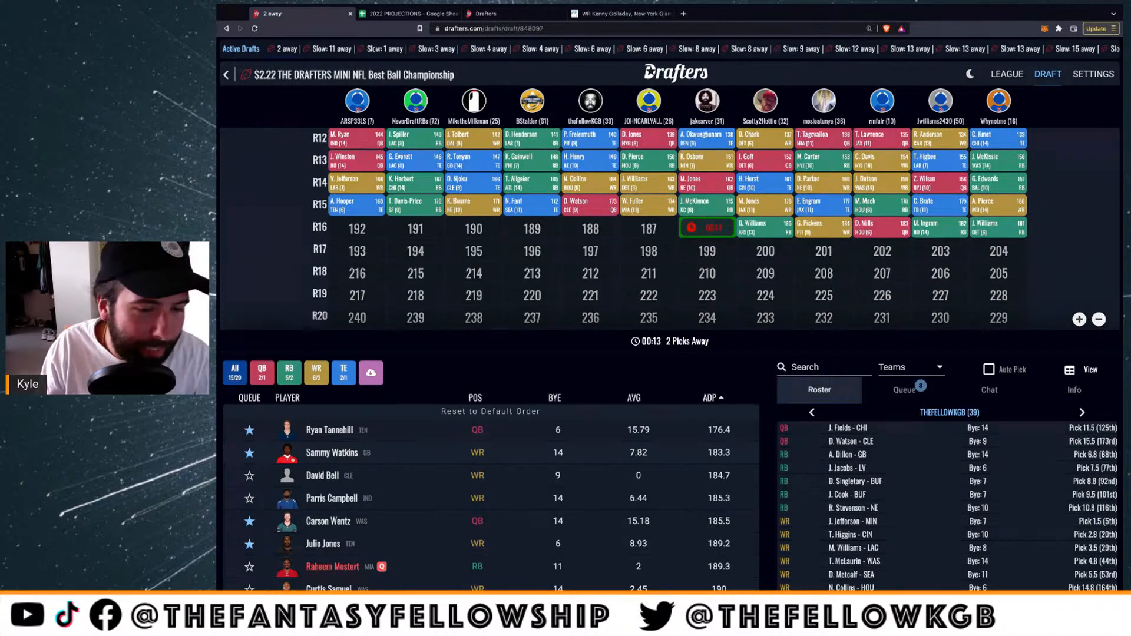
Filter the player list to quarterbacks, examine Carson Wentz's game logs, and close his player card
click(262, 372)
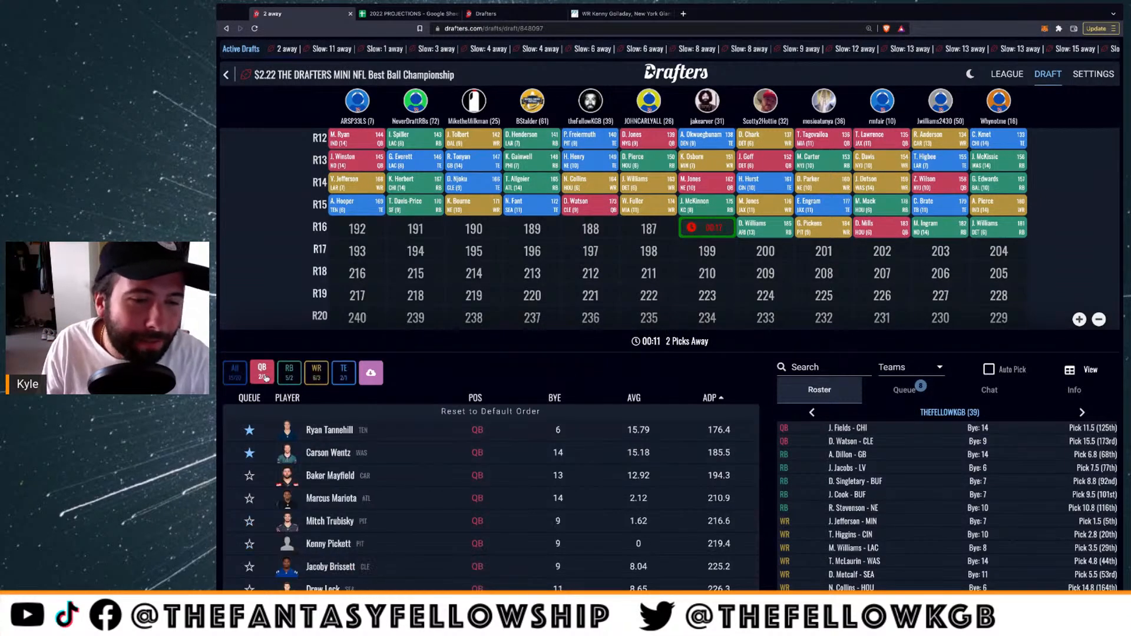
click(329, 453)
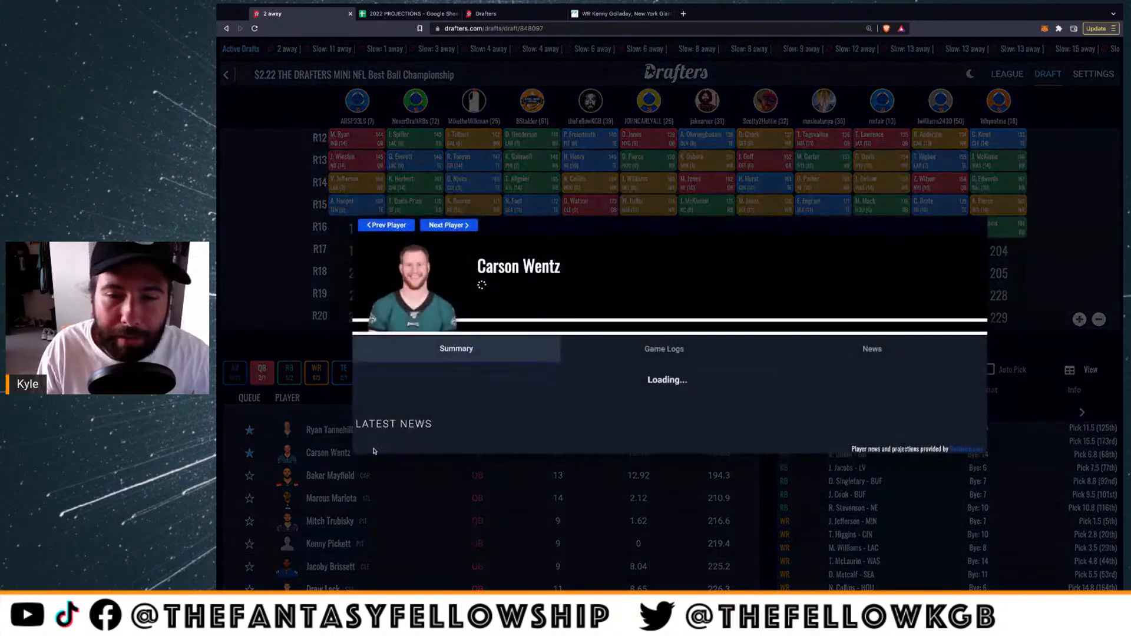
click(665, 287)
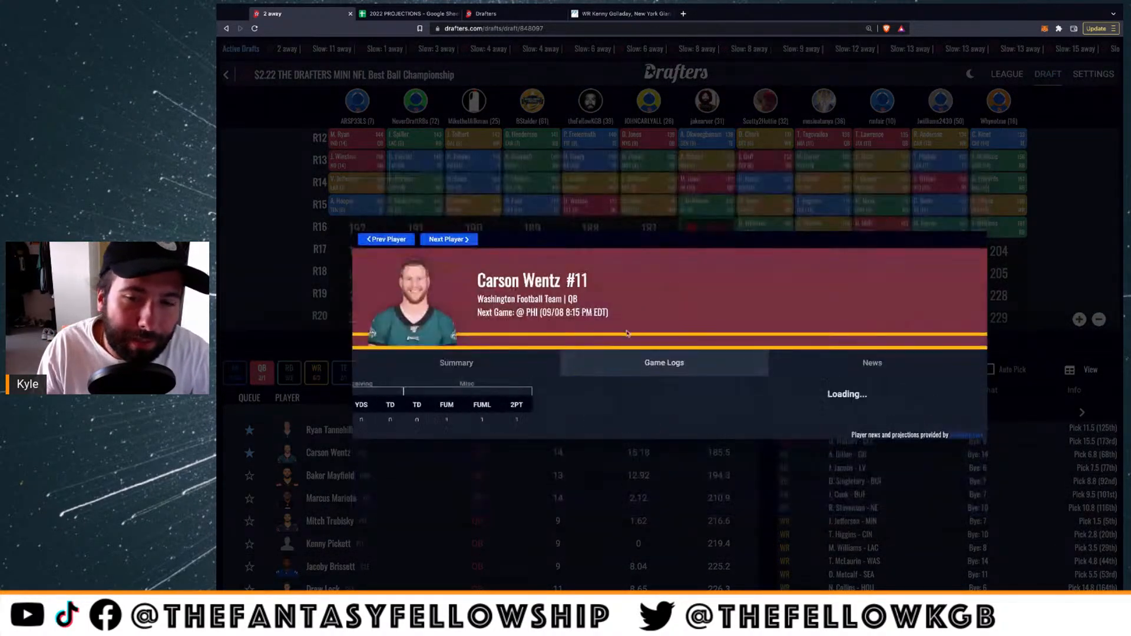
scroll(492, 420, down, 3)
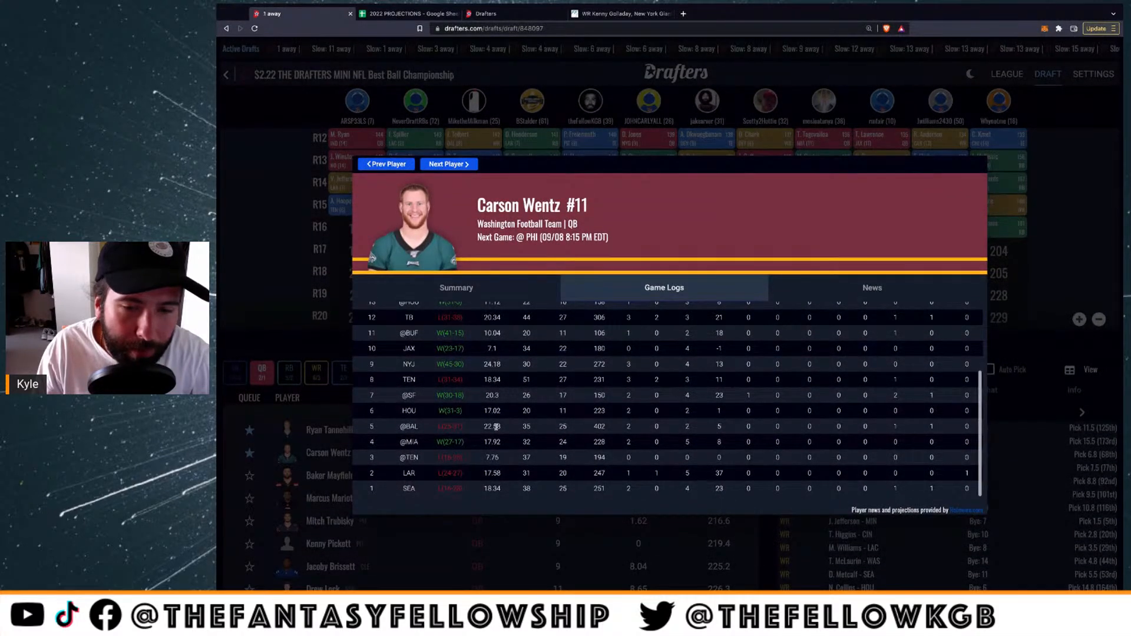
scroll(499, 405, up, 3)
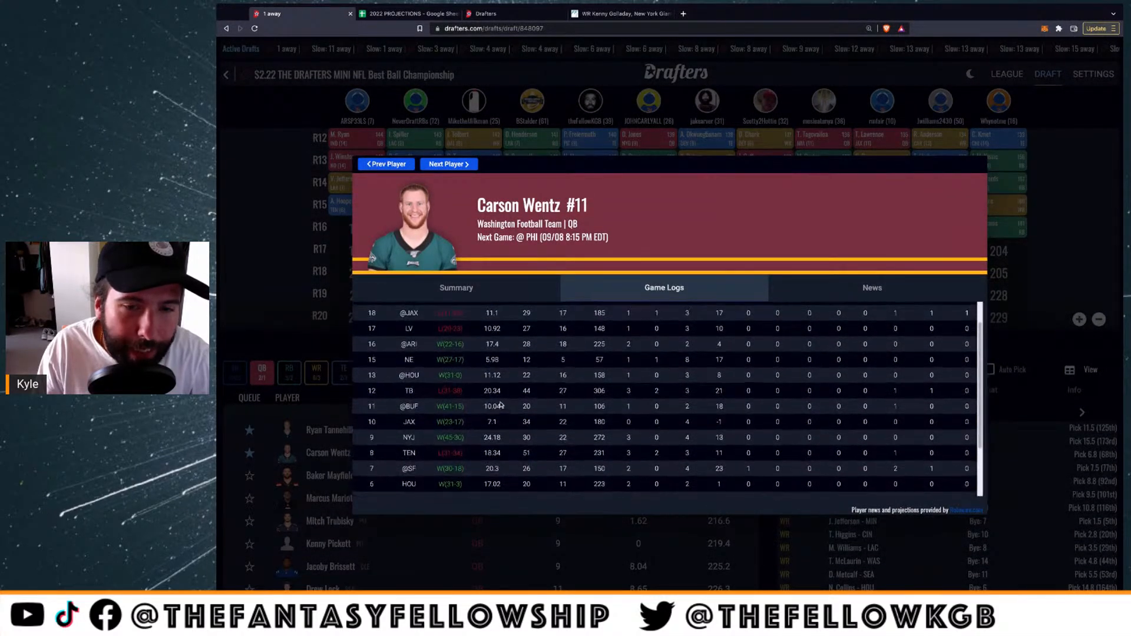
click(625, 557)
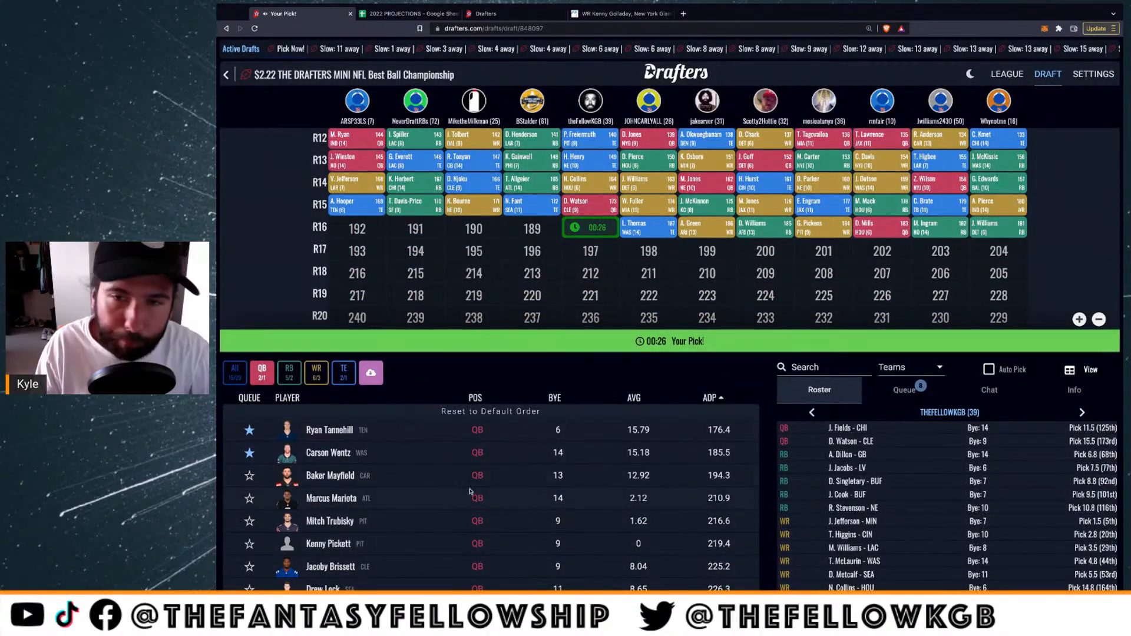
Draft Ryan Tannehill as a quarterback with the round 16 pick and check the roster
click(330, 430)
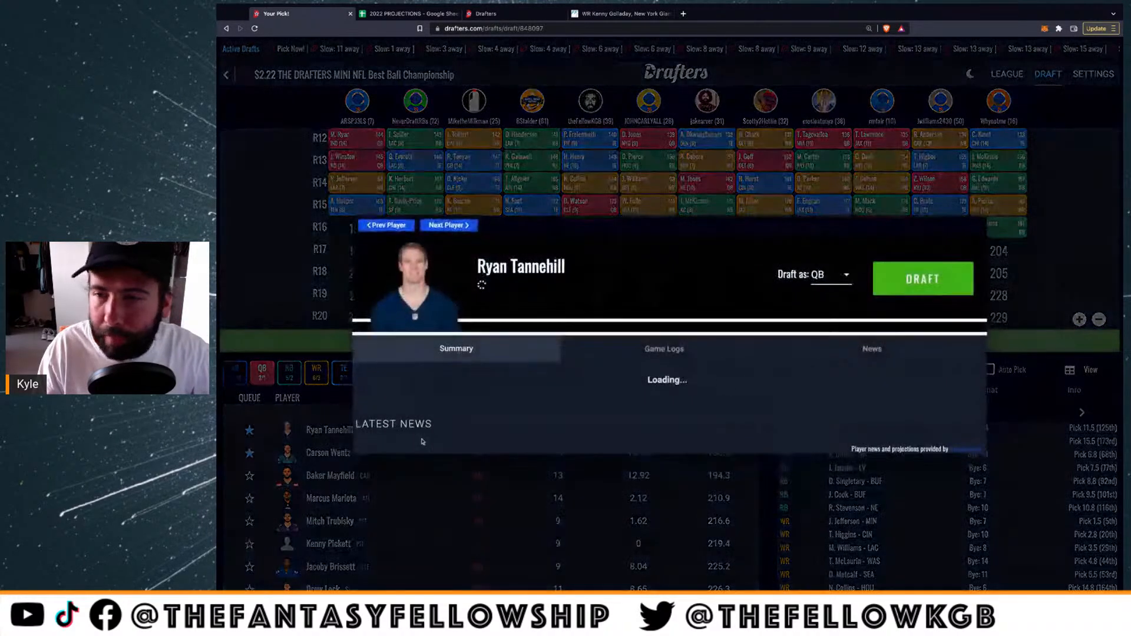
click(899, 220)
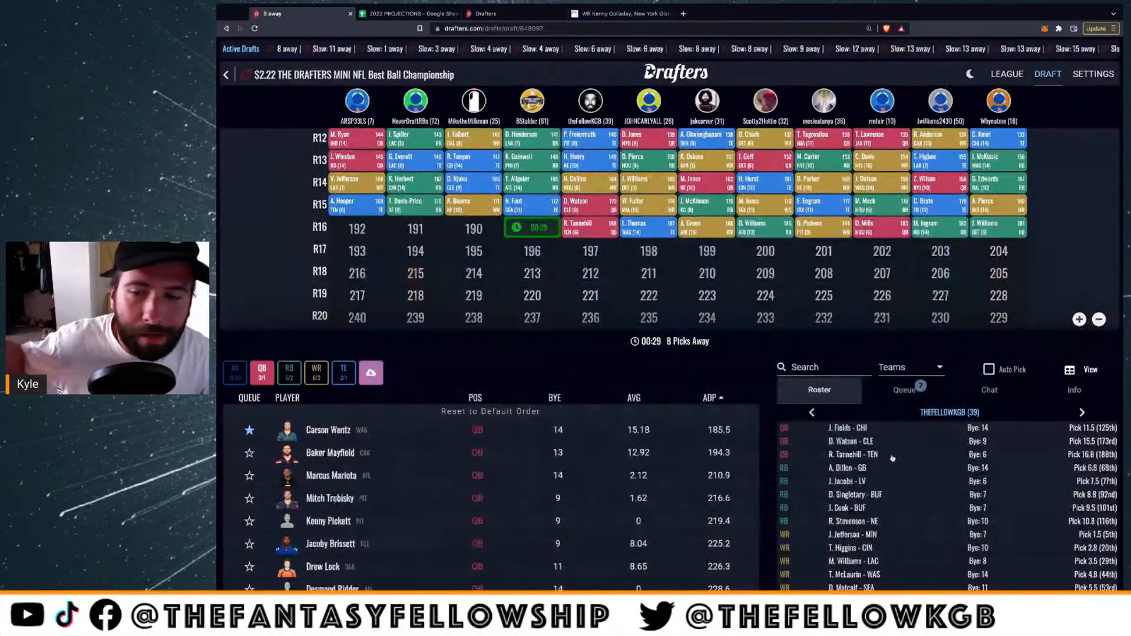
scroll(880, 488, down, 1)
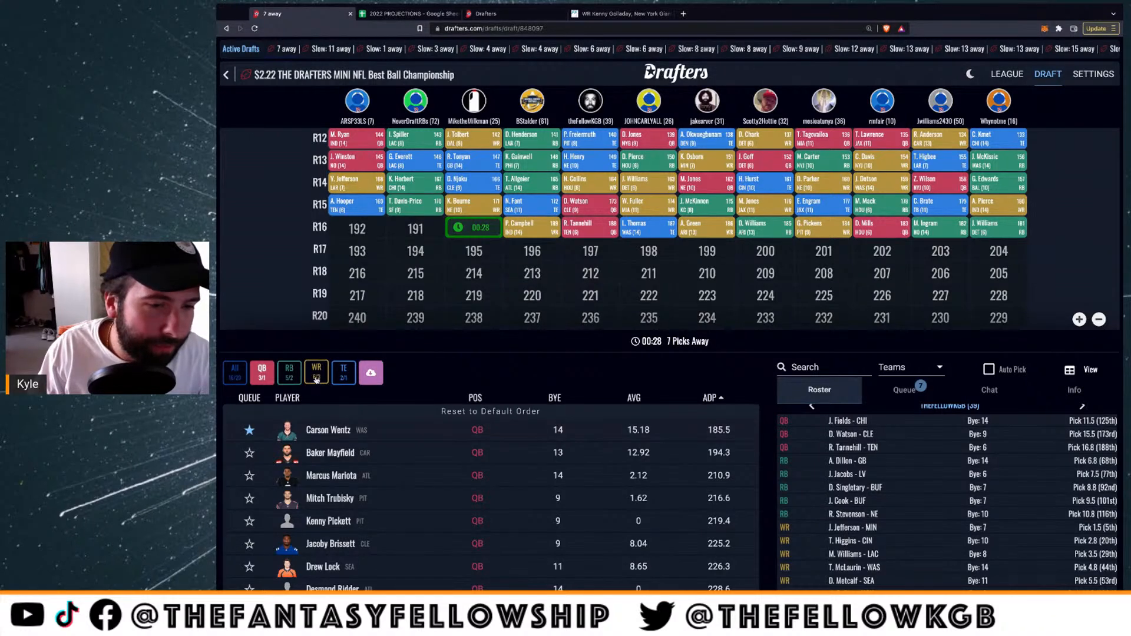
Filter the player list to tight ends, review Brevin Jordan's season summary, and compare the remaining options
click(345, 373)
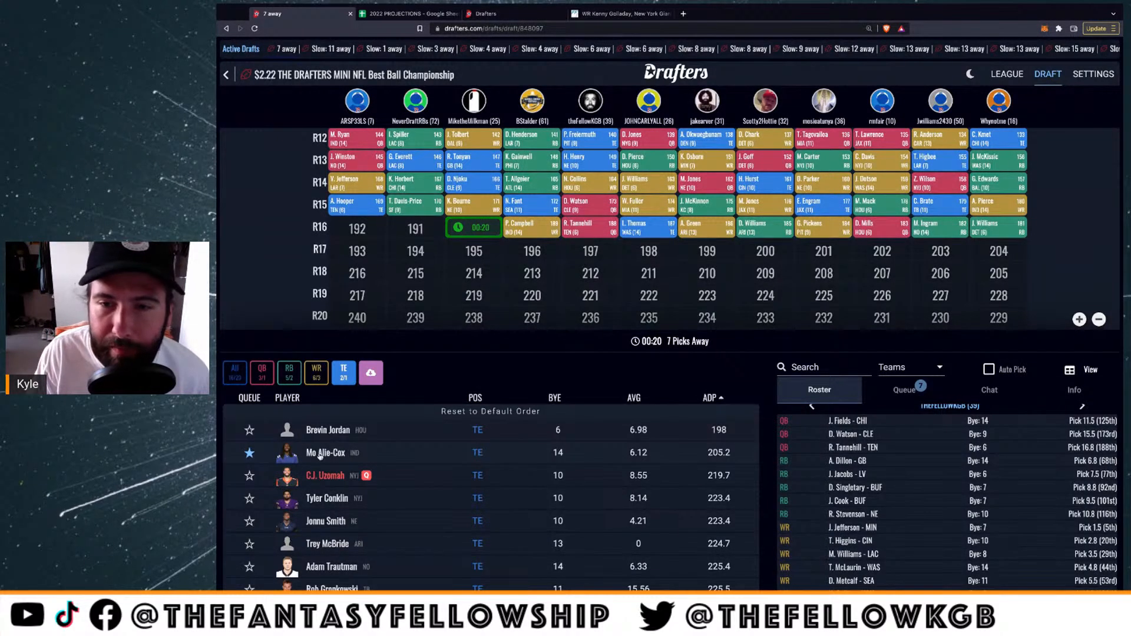
click(321, 430)
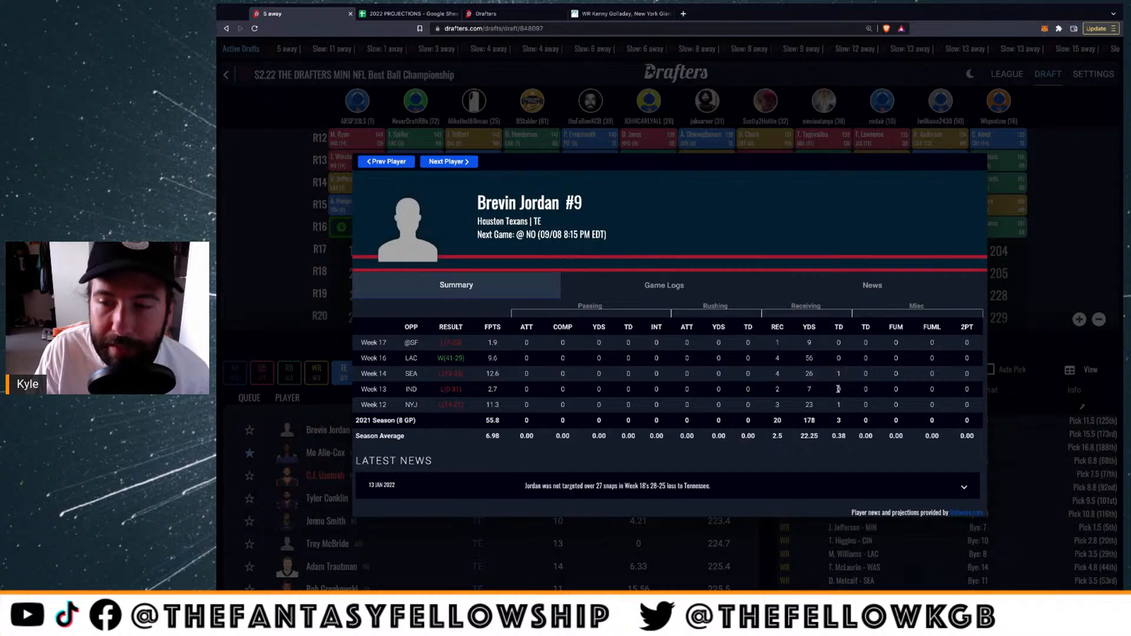
click(789, 541)
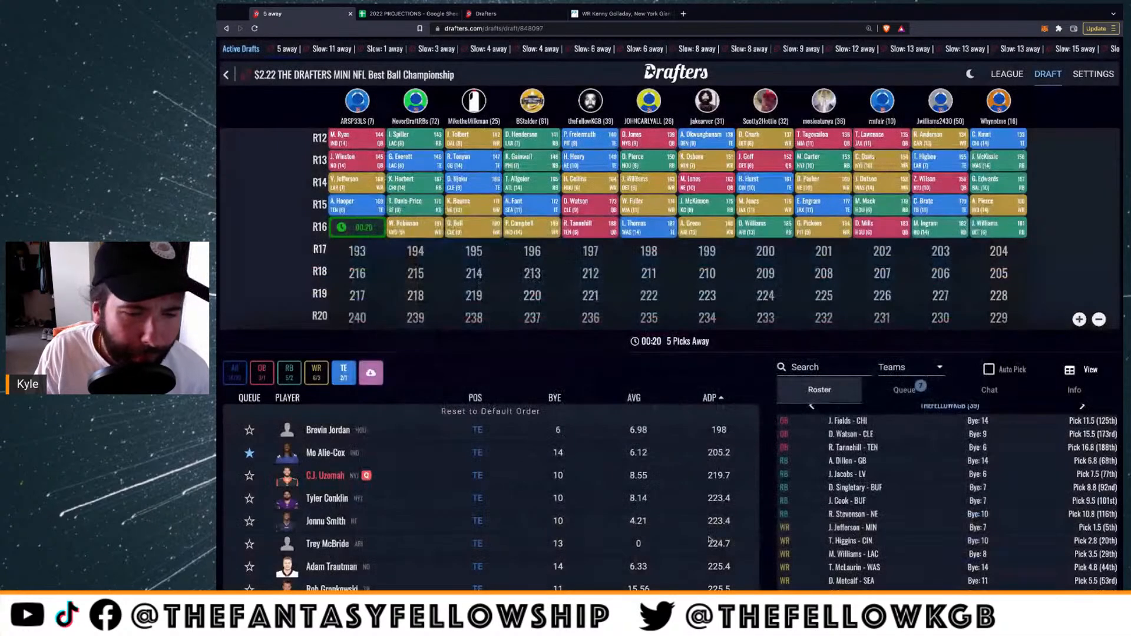
scroll(347, 499, down, 3)
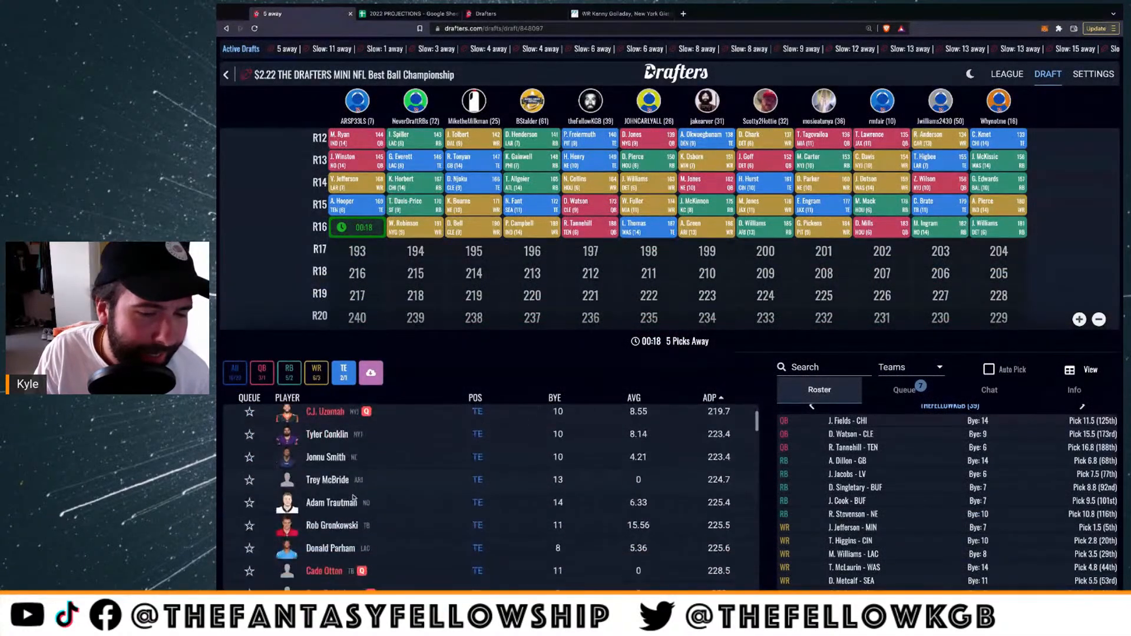
scroll(354, 497, up, 3)
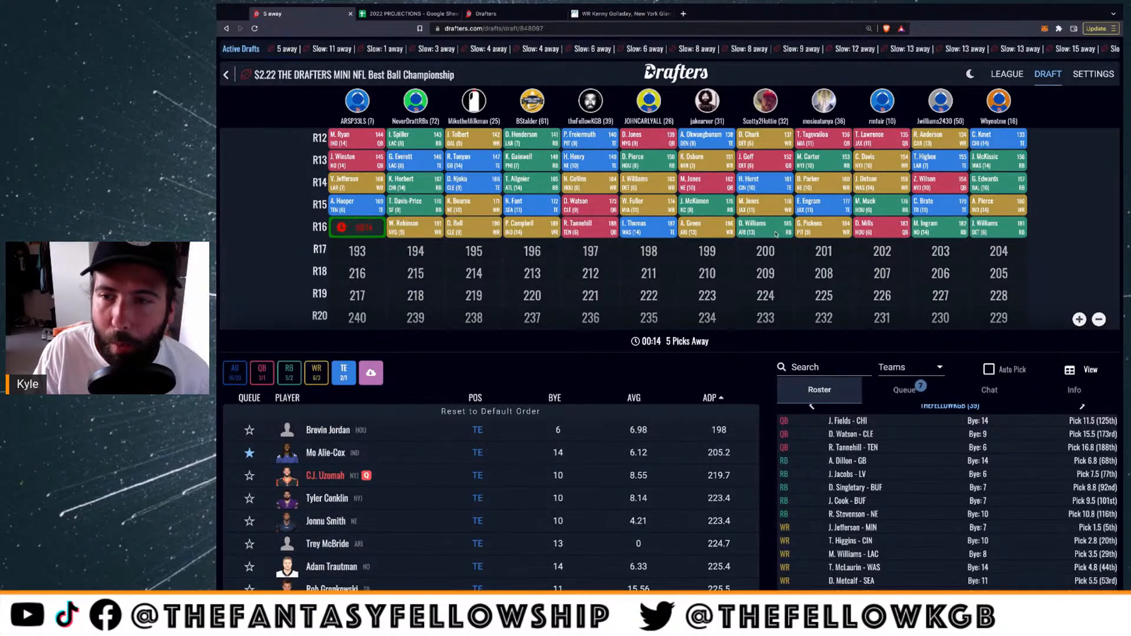
Filter the player list to wide receivers, review Donovan Peoples-Jones's game logs, and add him to the queue
click(316, 372)
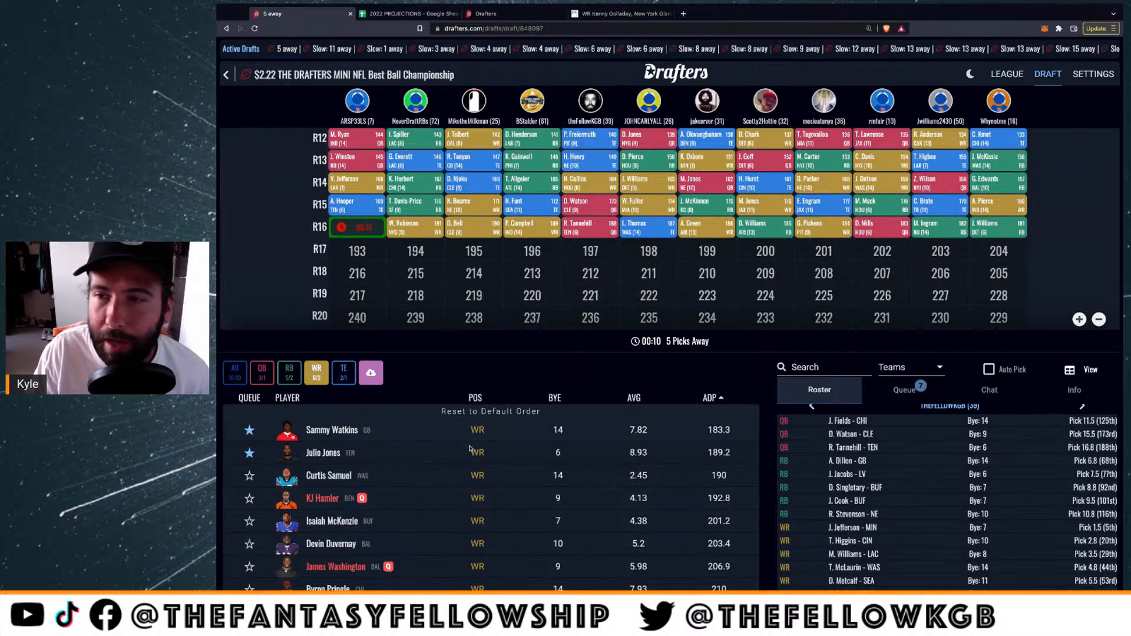
scroll(401, 473, down, 3)
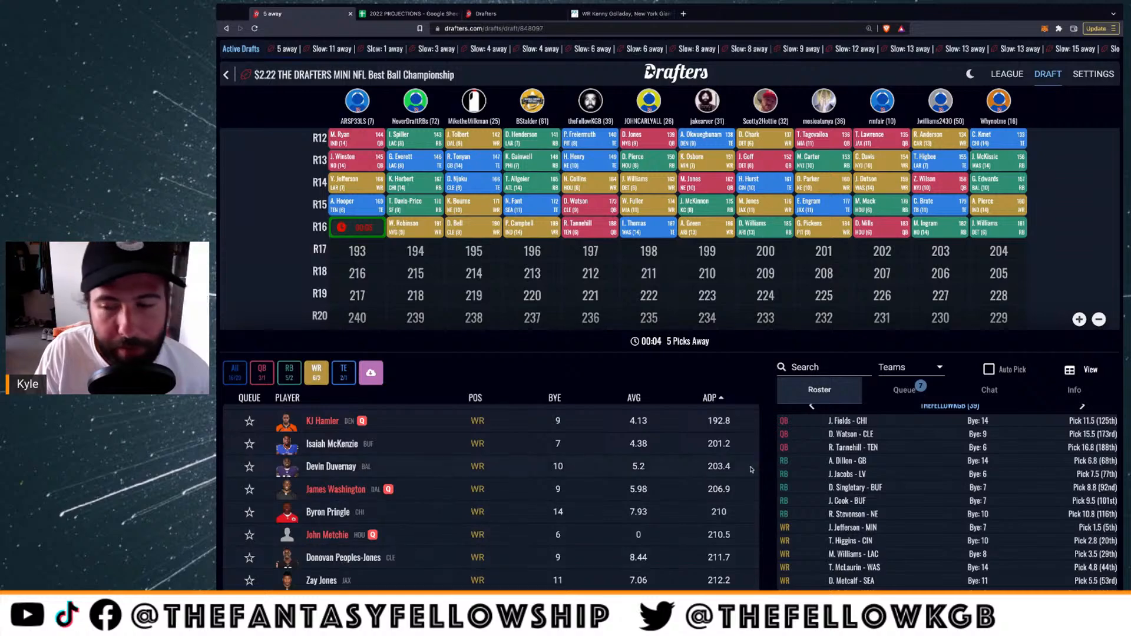
click(344, 558)
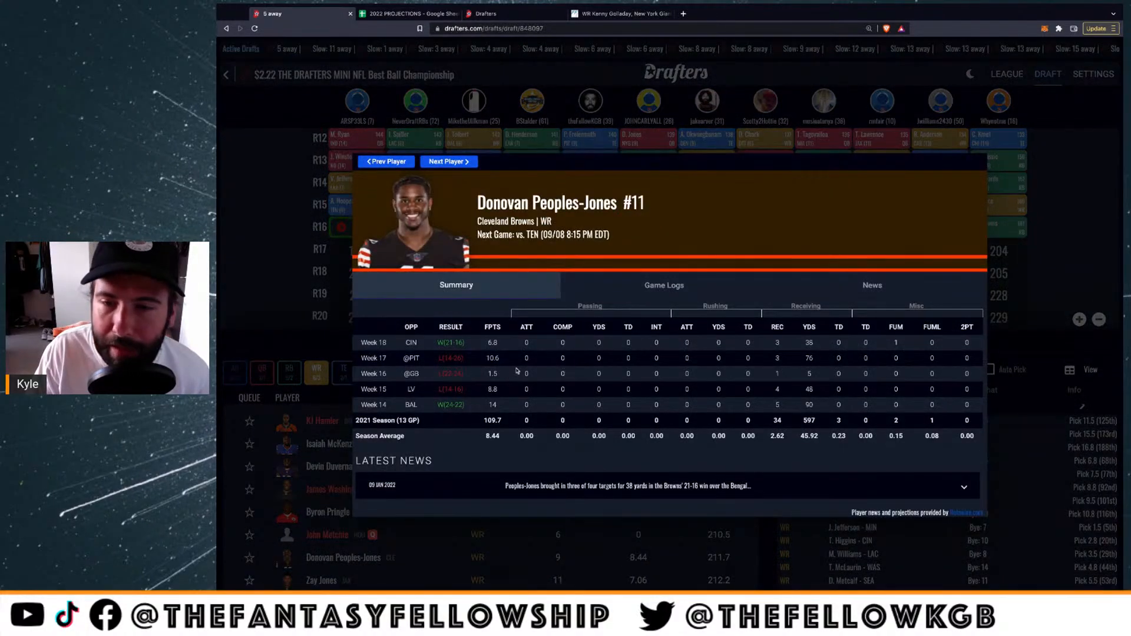
click(657, 288)
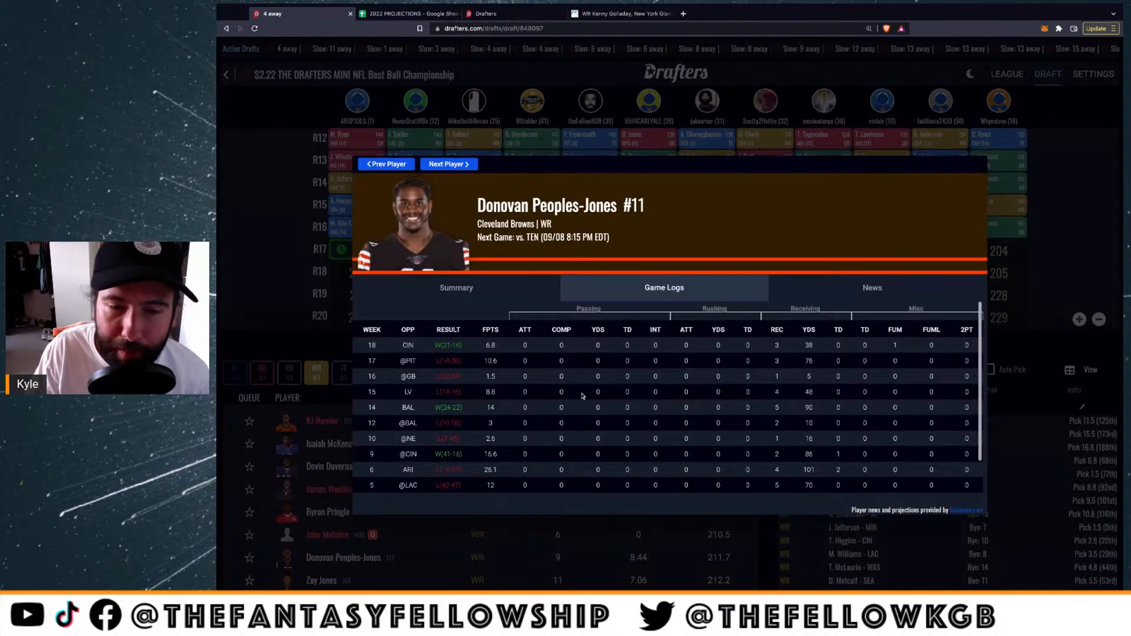
scroll(582, 396, down, 2)
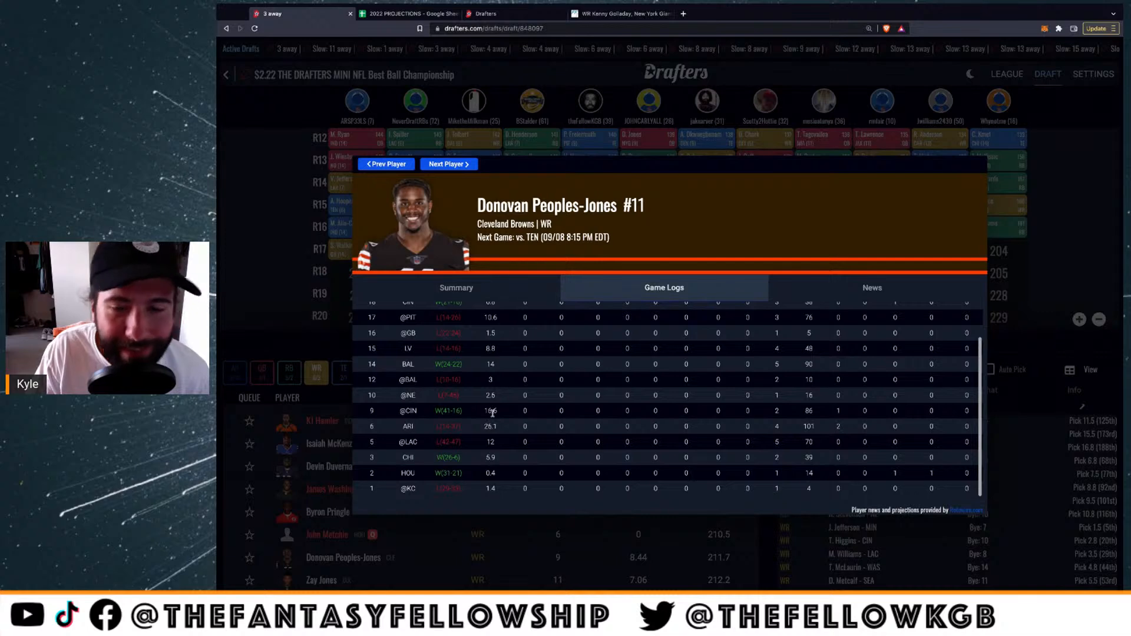
scroll(495, 437, up, 2)
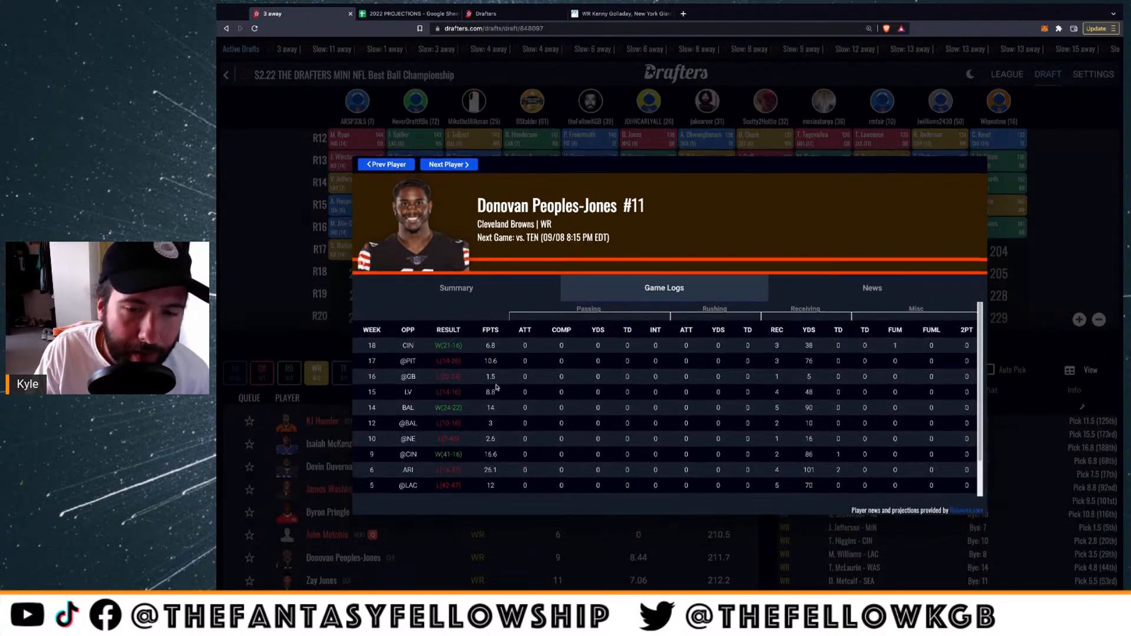
click(713, 543)
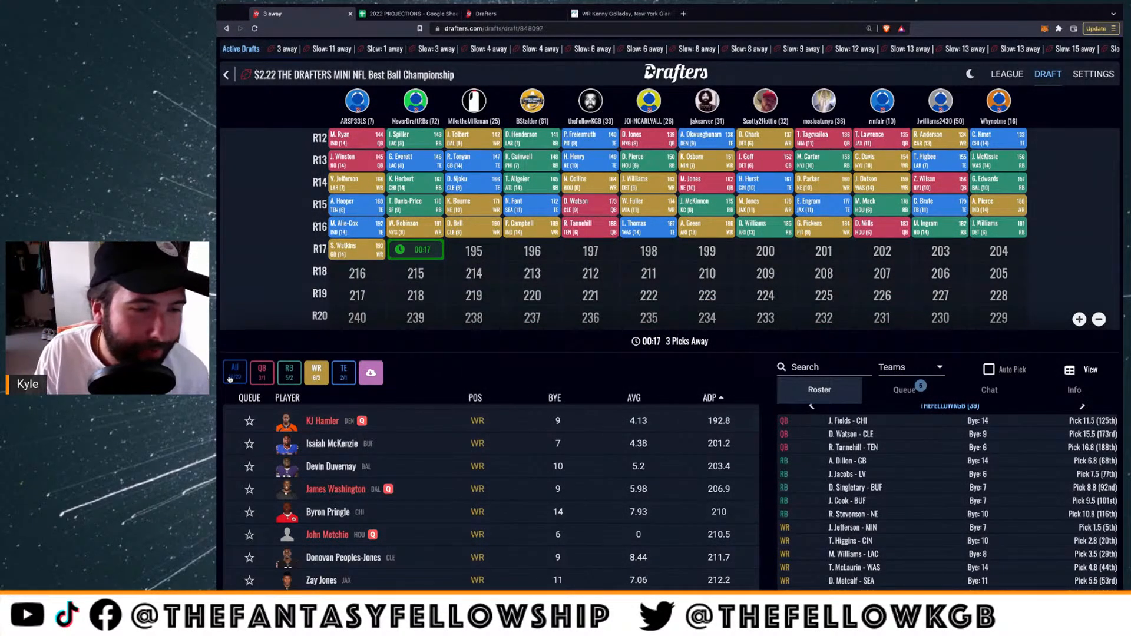
click(248, 558)
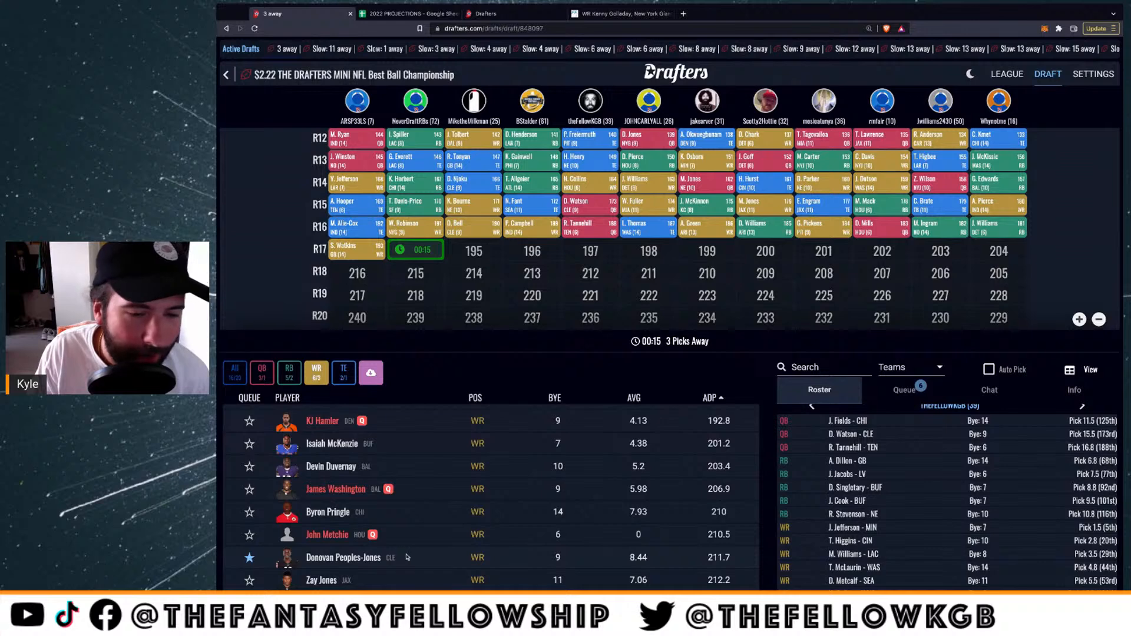
Compare the remaining wide receivers and tight ends by bye week, average and ADP for the round 17 pick
scroll(403, 554, down, 5)
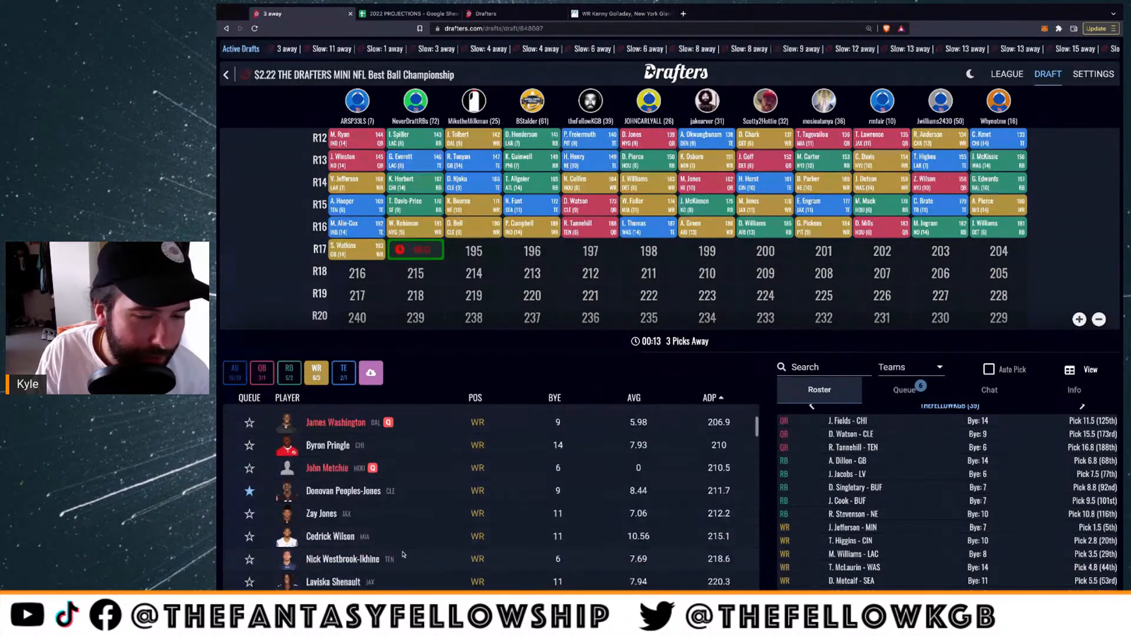
scroll(404, 555, down, 3)
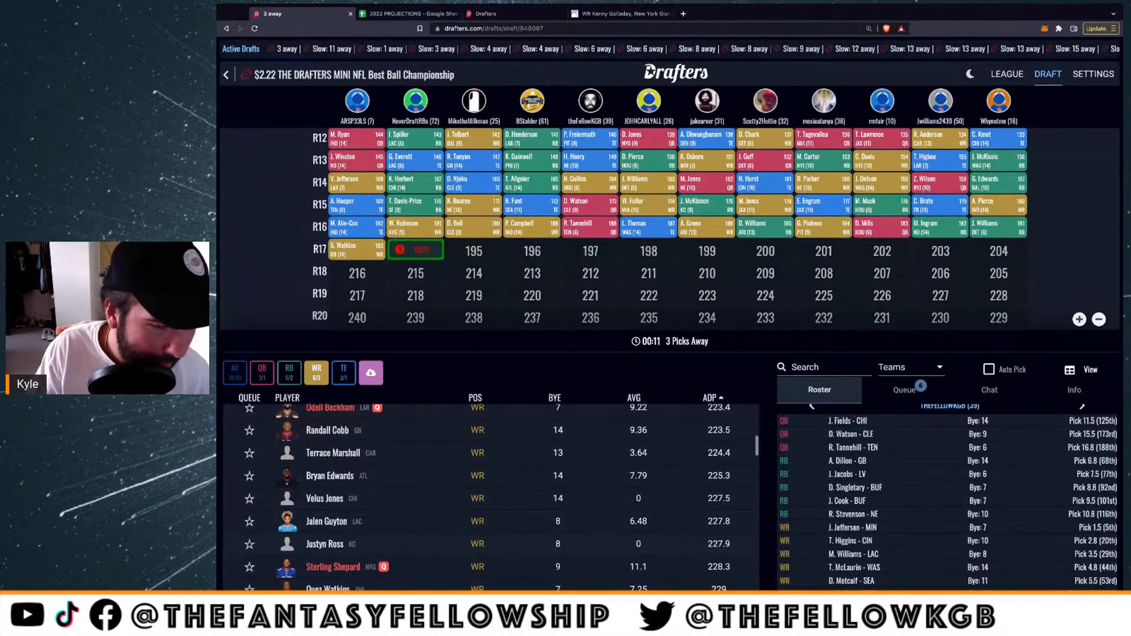
scroll(312, 416, up, 10)
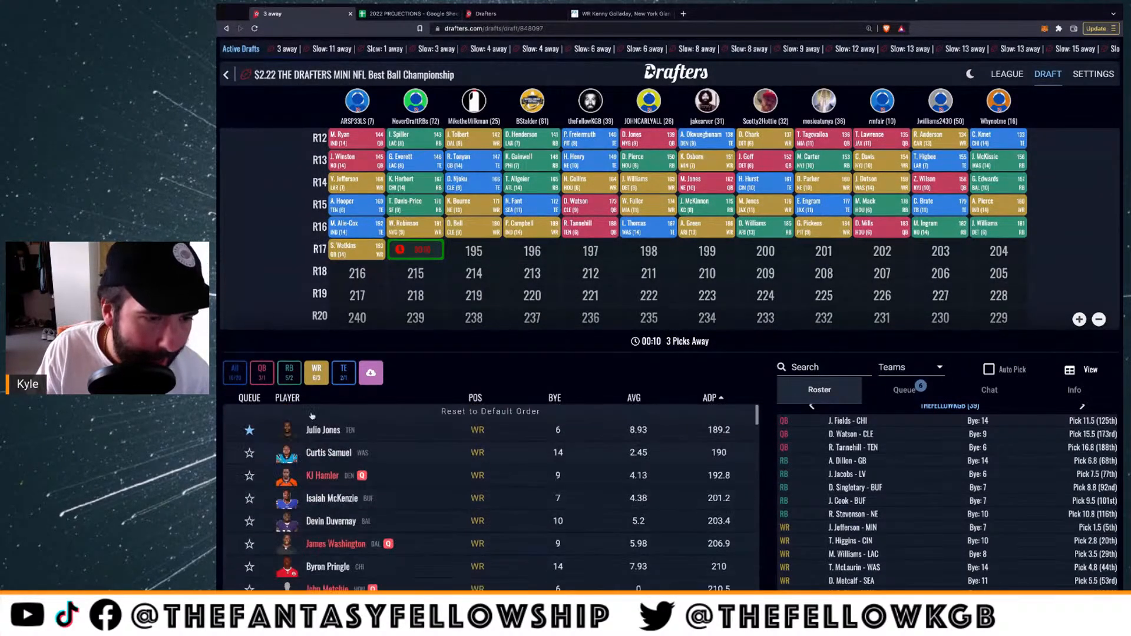
click(344, 373)
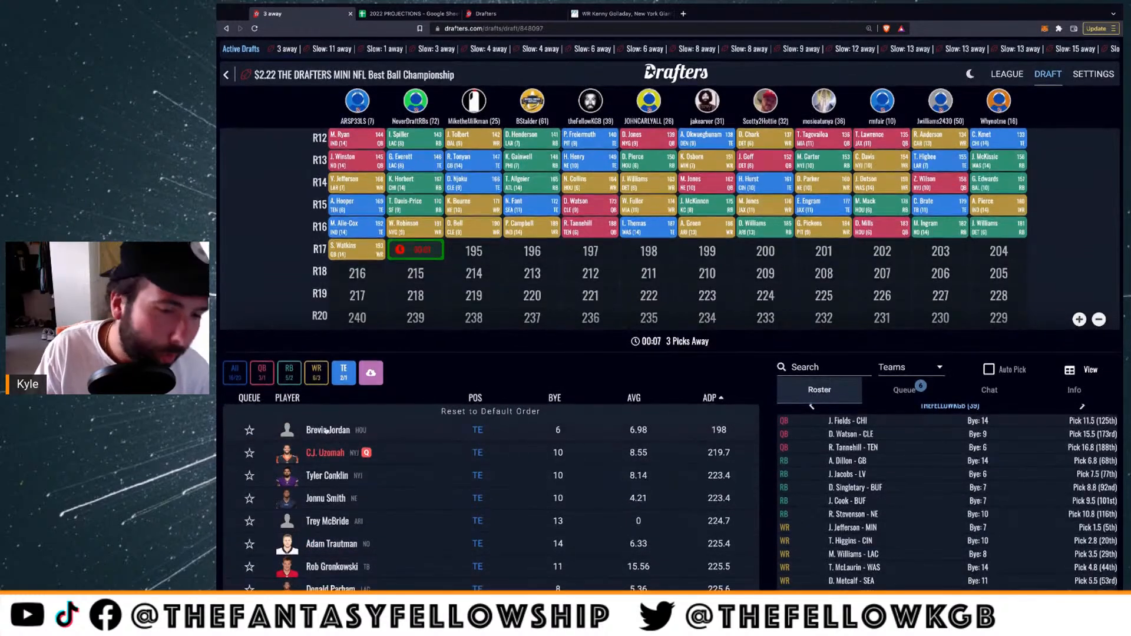
List all positions and draft Julio Jones as a wide receiver with the round 17 pick
click(236, 375)
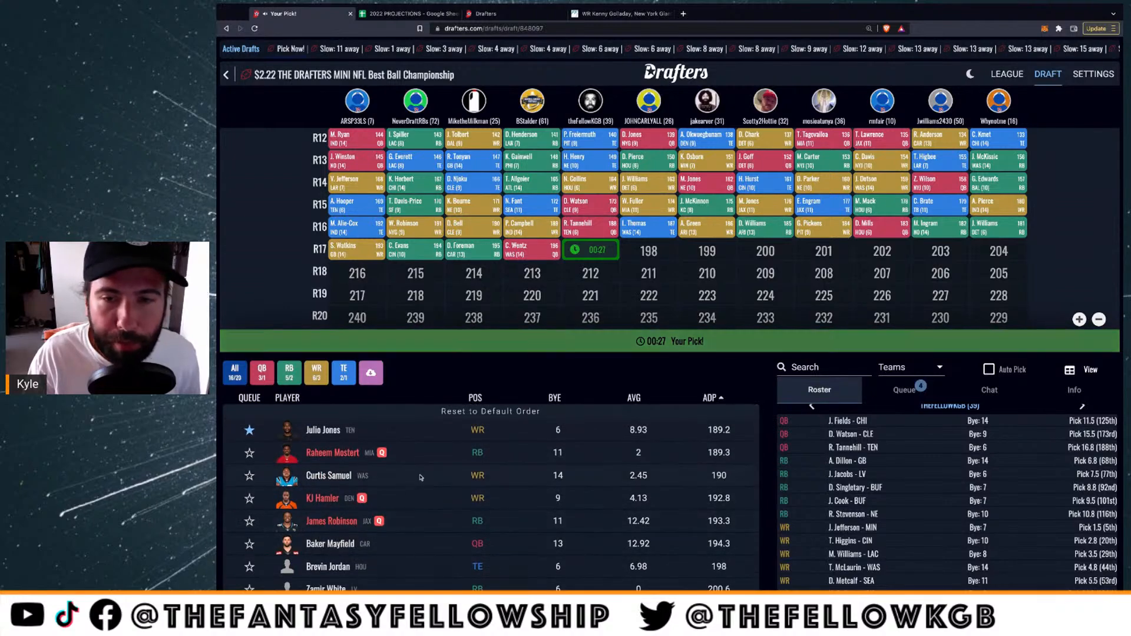
click(321, 430)
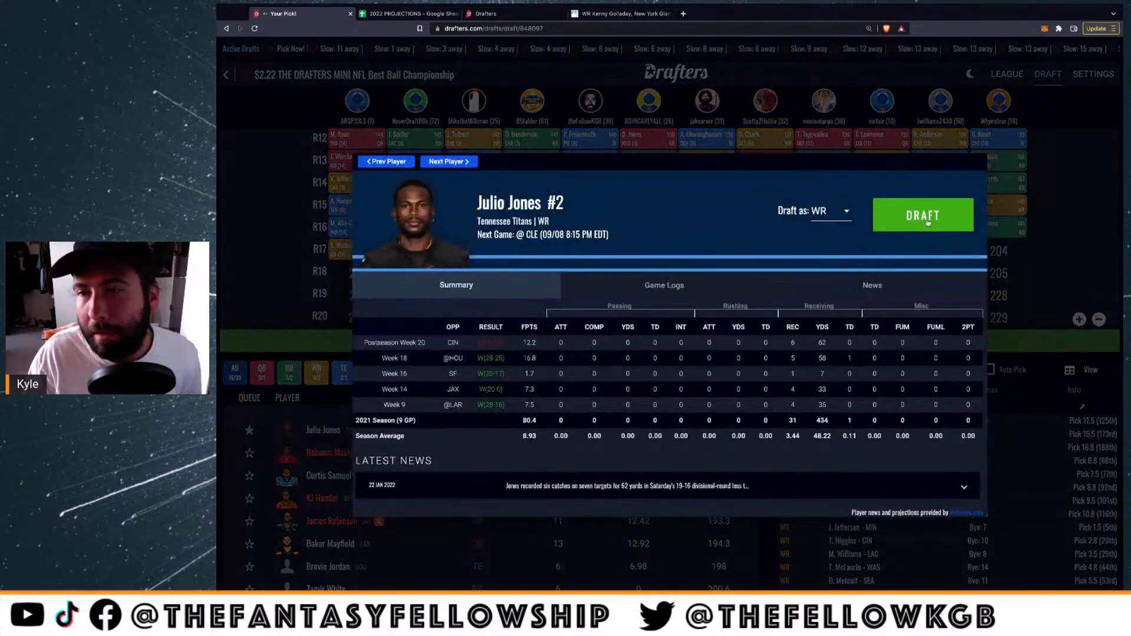
click(924, 217)
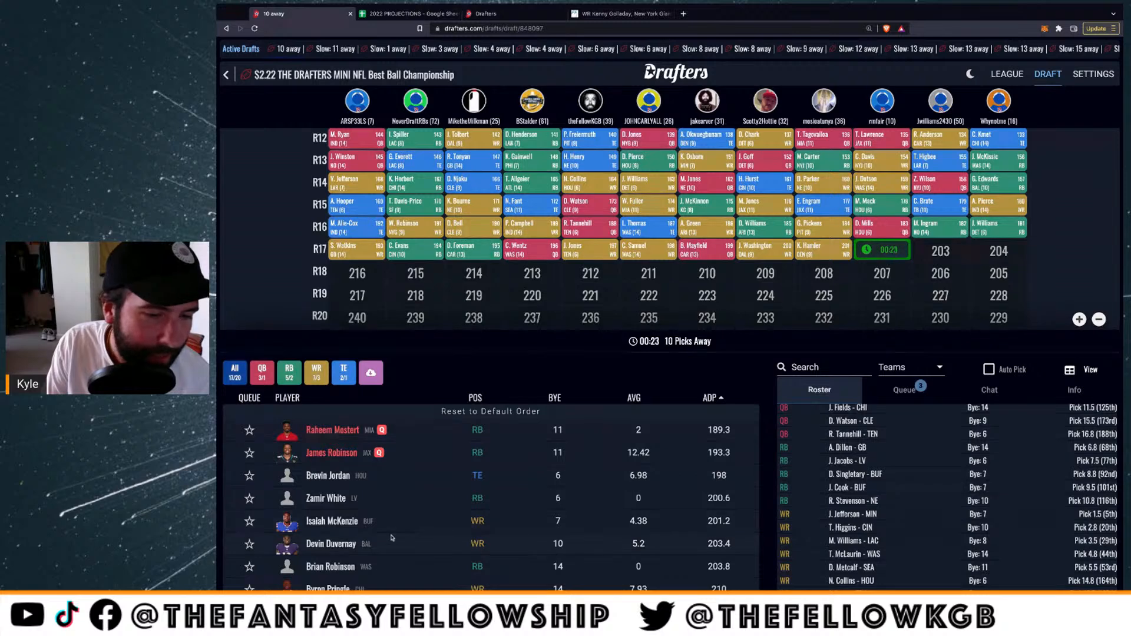
Compare the remaining tight ends and running backs by bye week, average and ADP for the round 18 pick
click(340, 374)
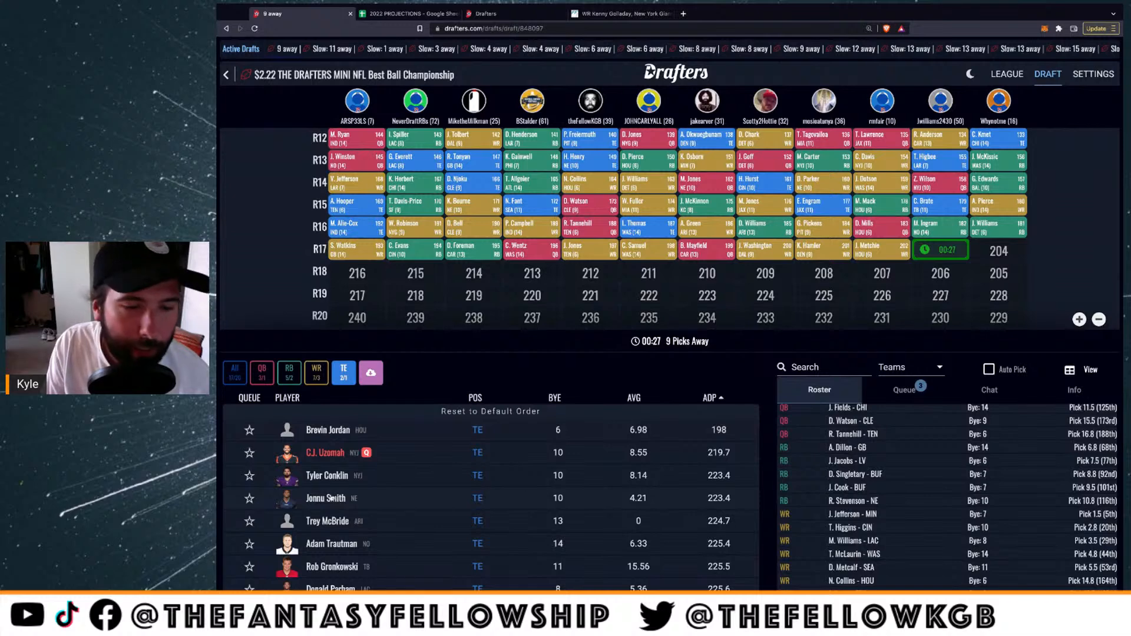
scroll(335, 503, down, 3)
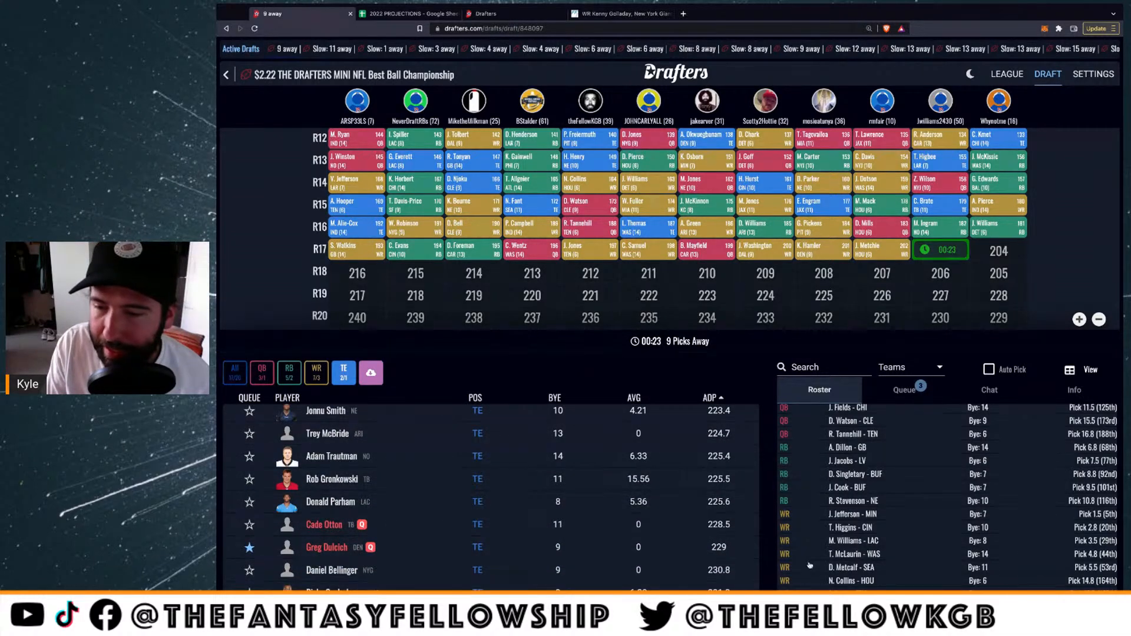
click(289, 372)
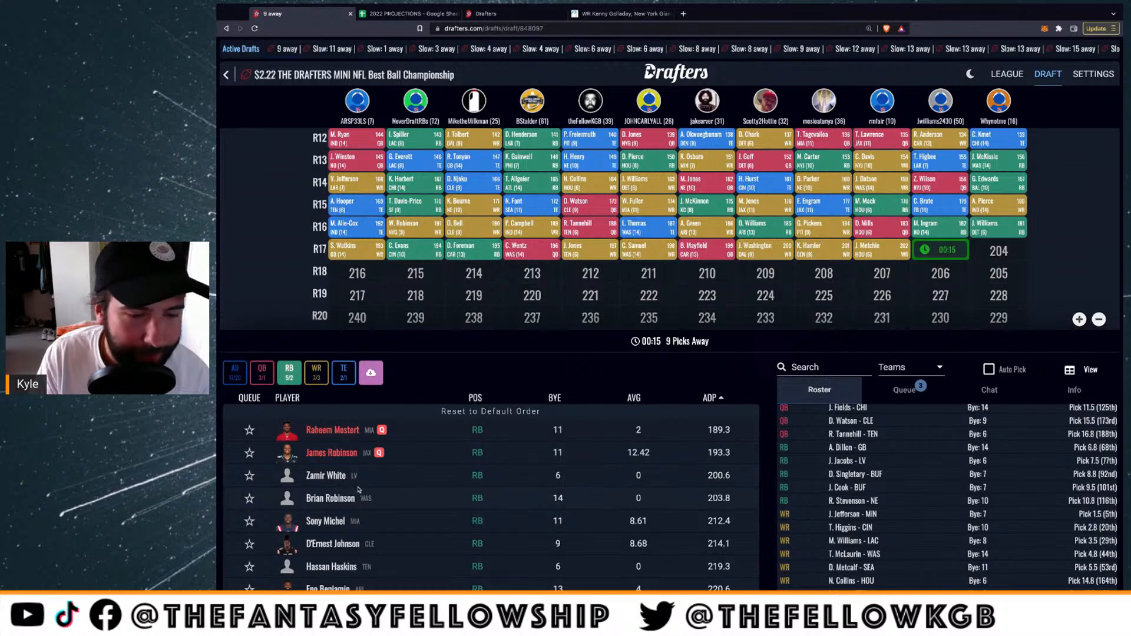
scroll(354, 489, down, 2)
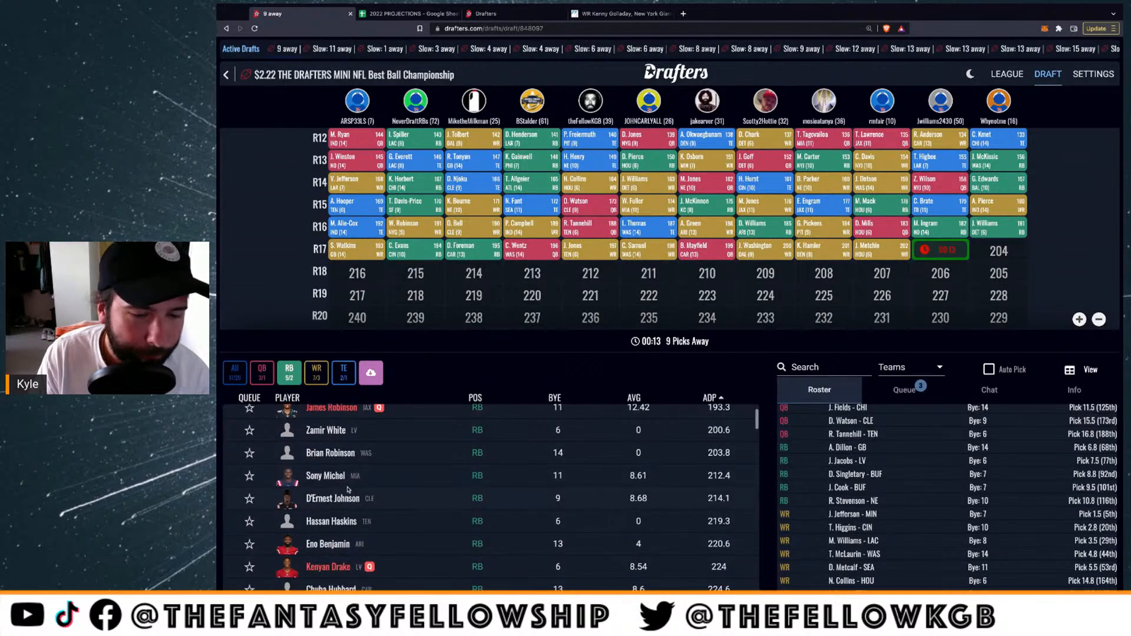
scroll(347, 489, down, 4)
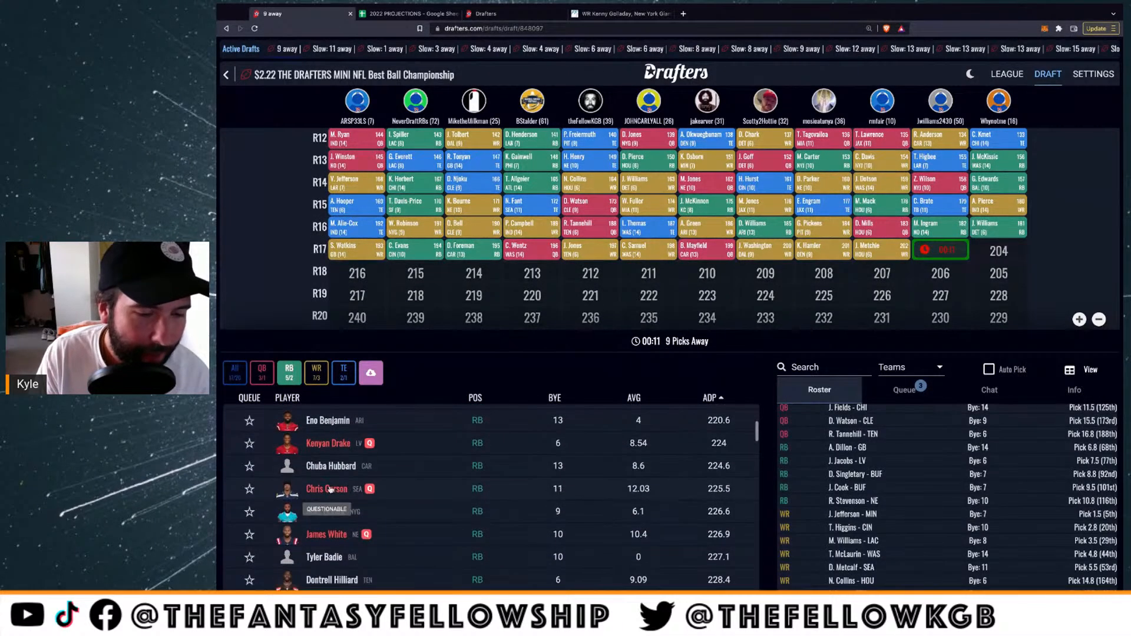
scroll(331, 490, down, 2)
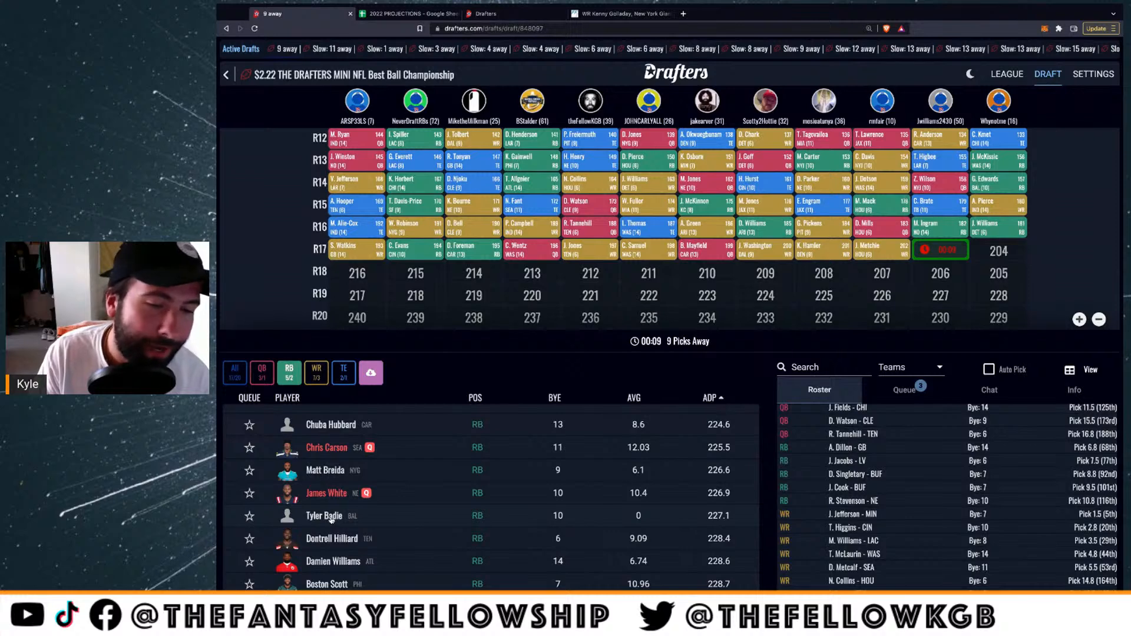
Close the Kenny Golladay page and compare the remaining running backs, wide receivers and tight ends for the round 18 pick
scroll(330, 518, up, 8)
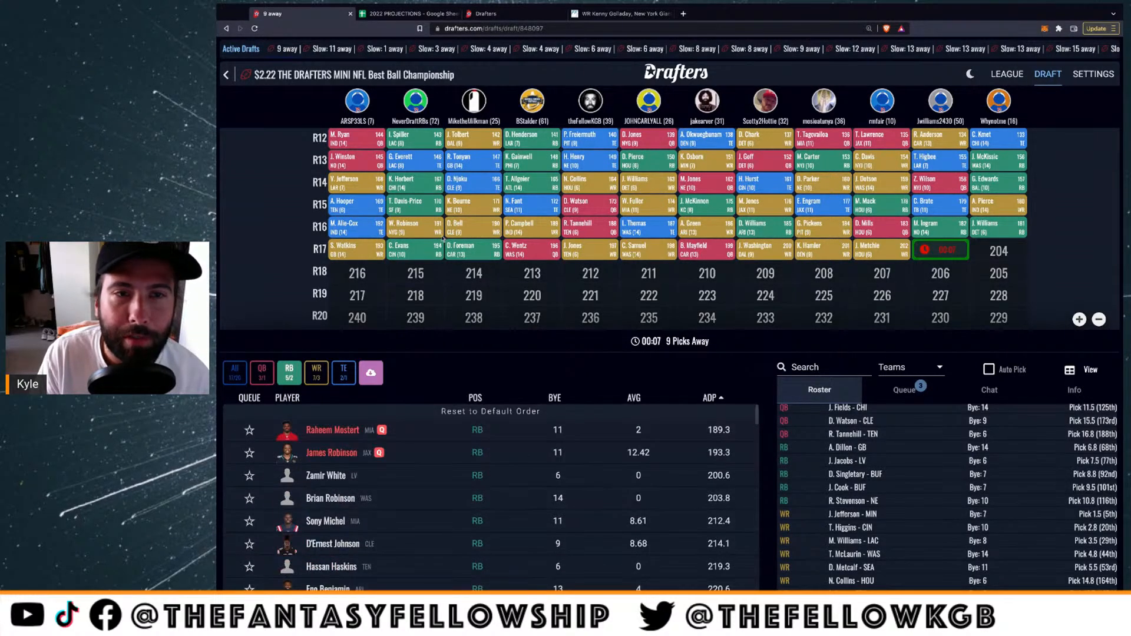
scroll(442, 238, up, 1)
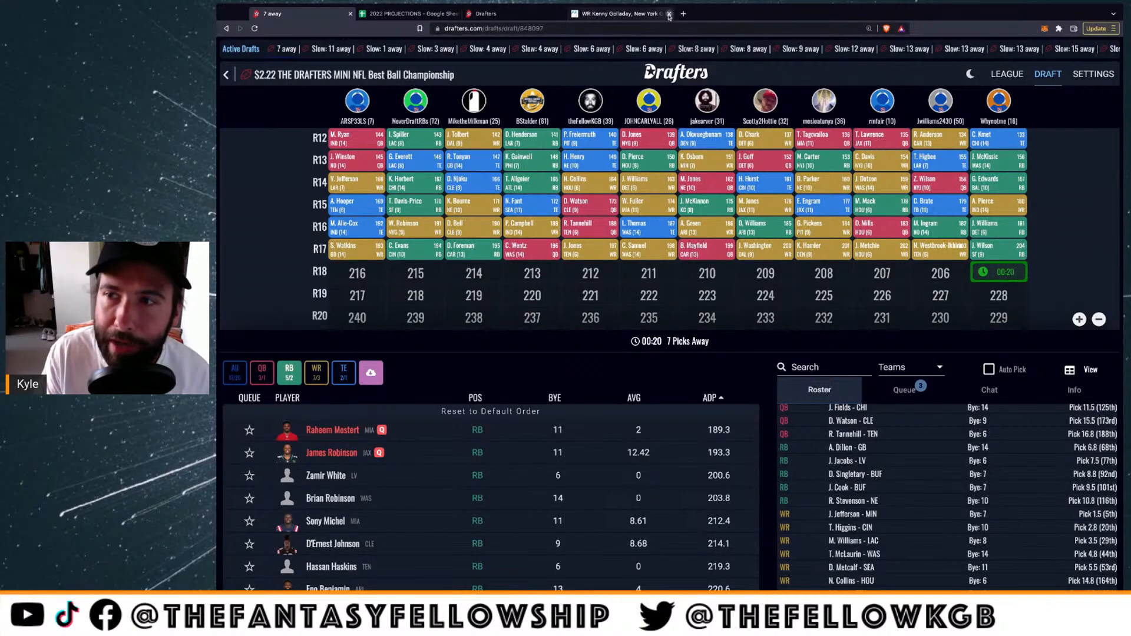
click(668, 14)
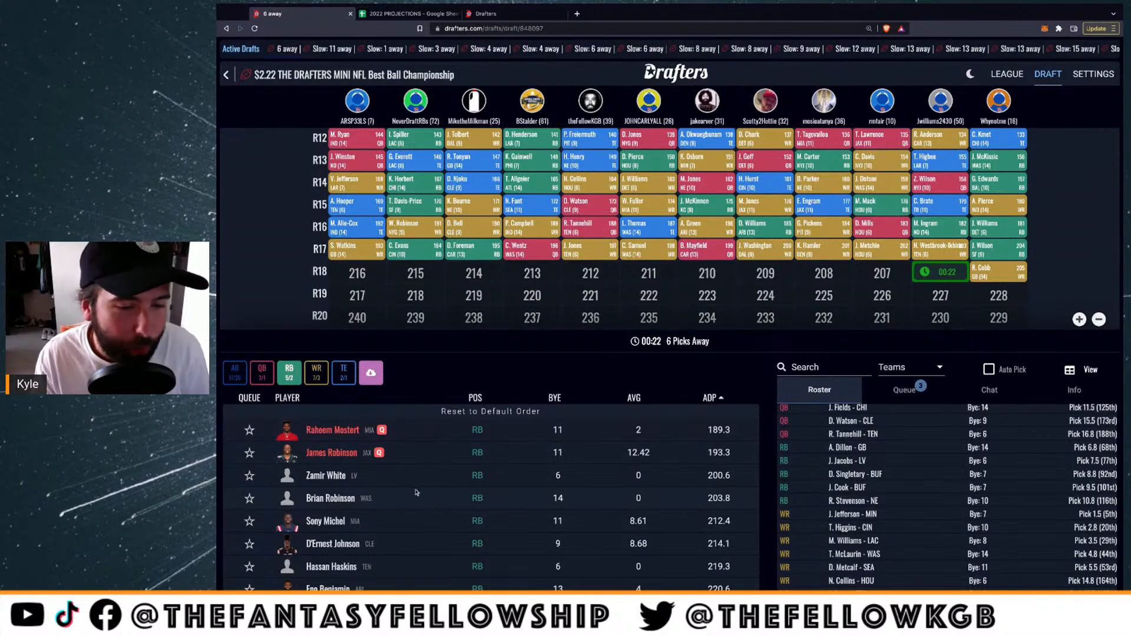
click(316, 372)
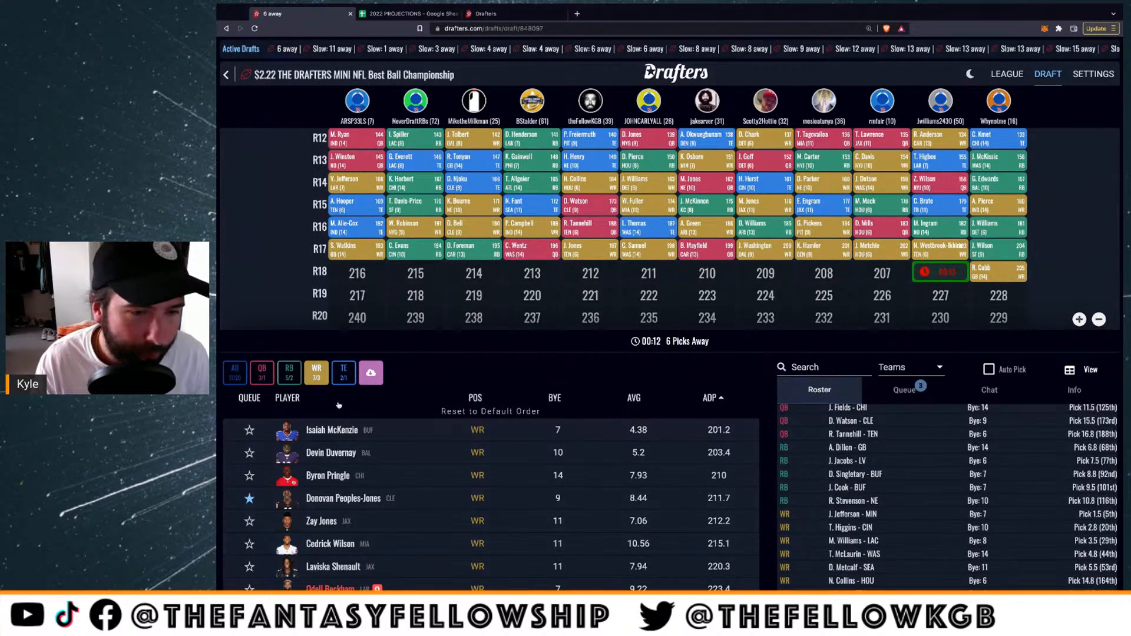
click(342, 374)
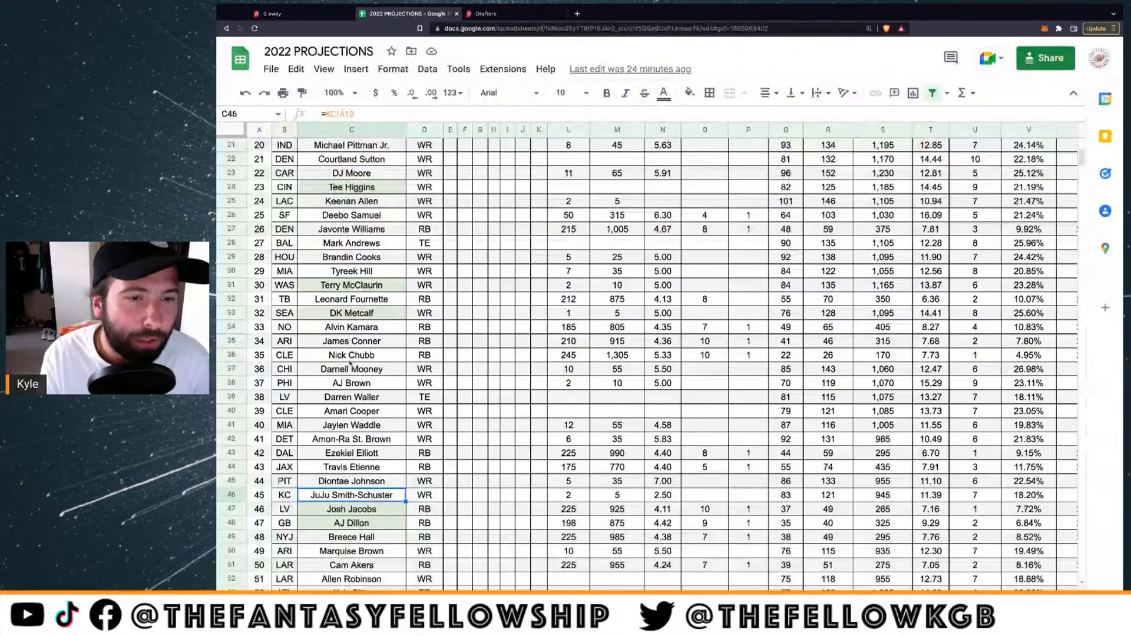
Check the tight end sheet in the 2022 PROJECTIONS spreadsheet, highlighting Pat Freiermuth's and Hunter Henry's rows, and return to the Drafters draft
click(391, 15)
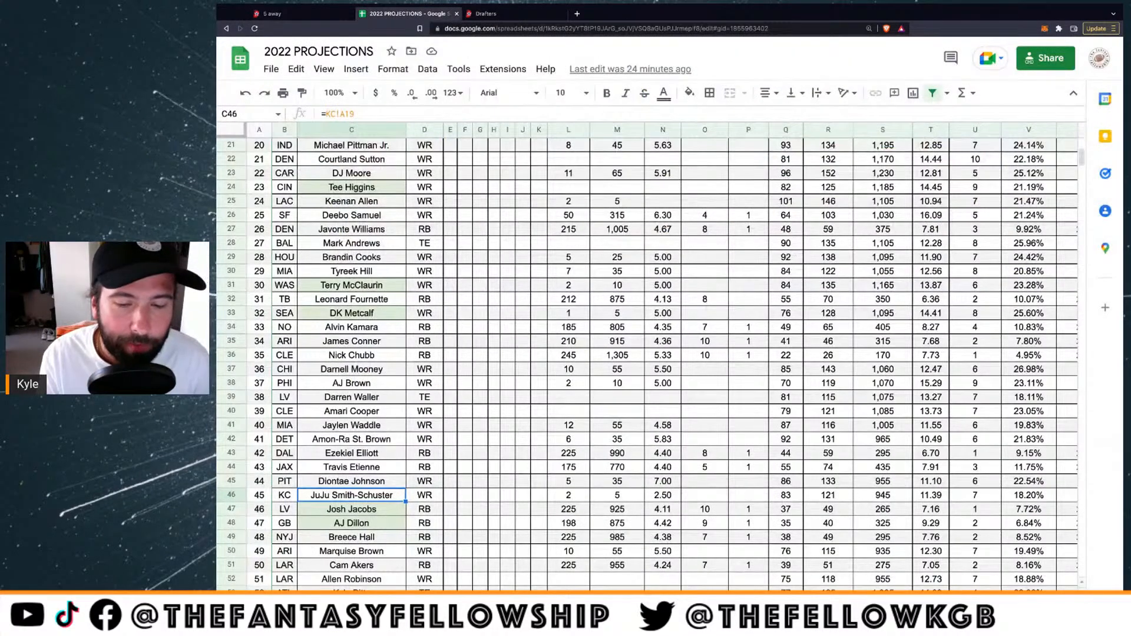
click(483, 604)
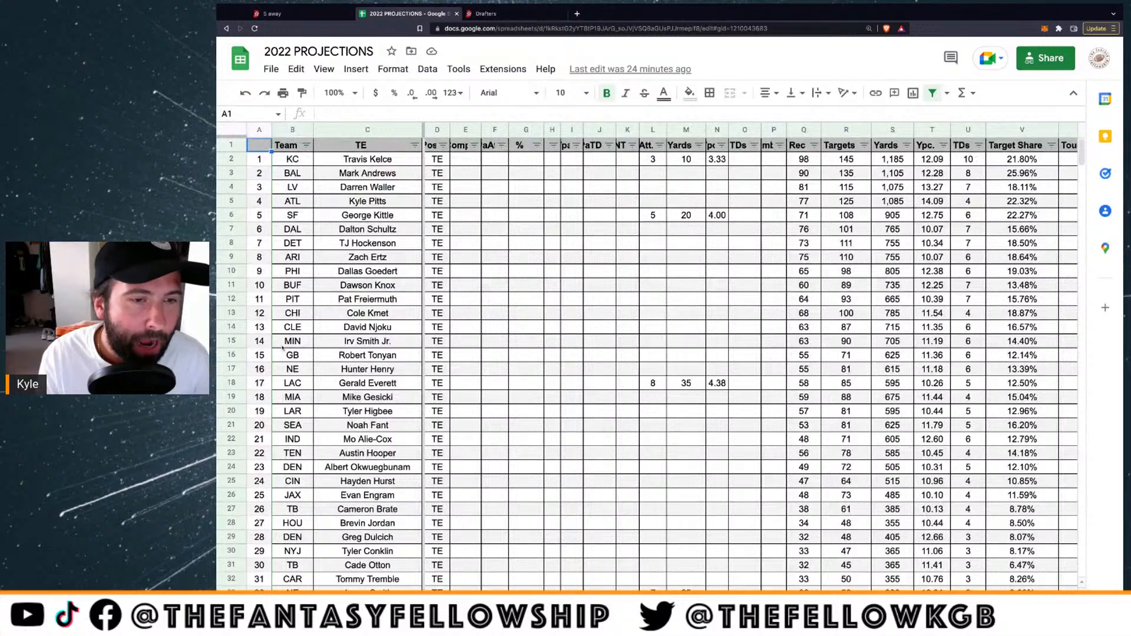
drag(257, 302, 437, 300)
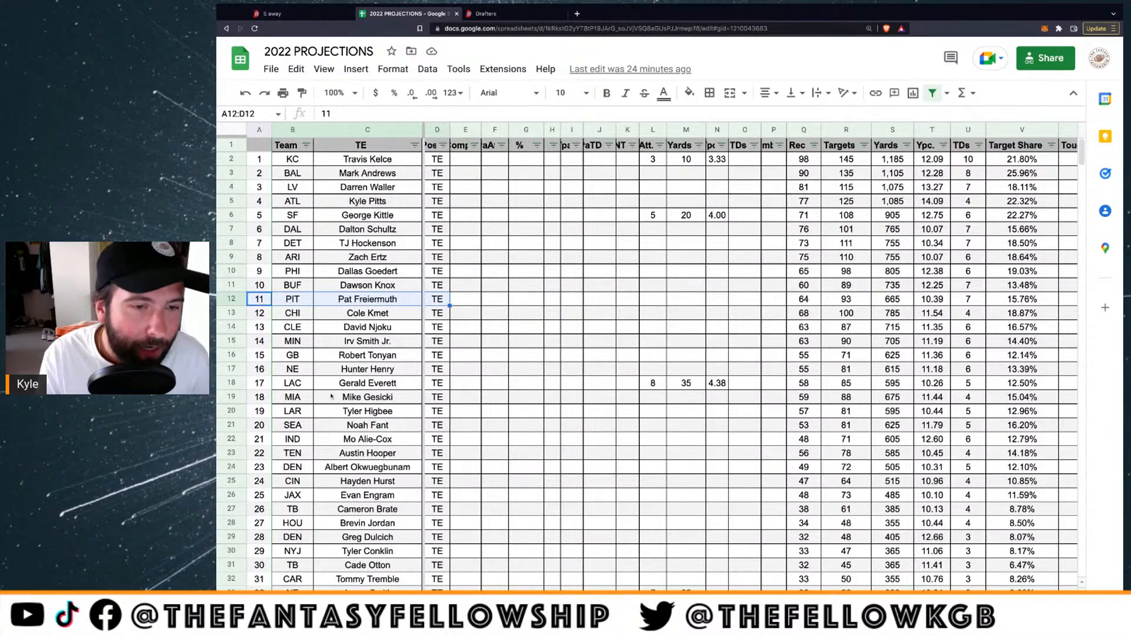
drag(258, 368, 439, 370)
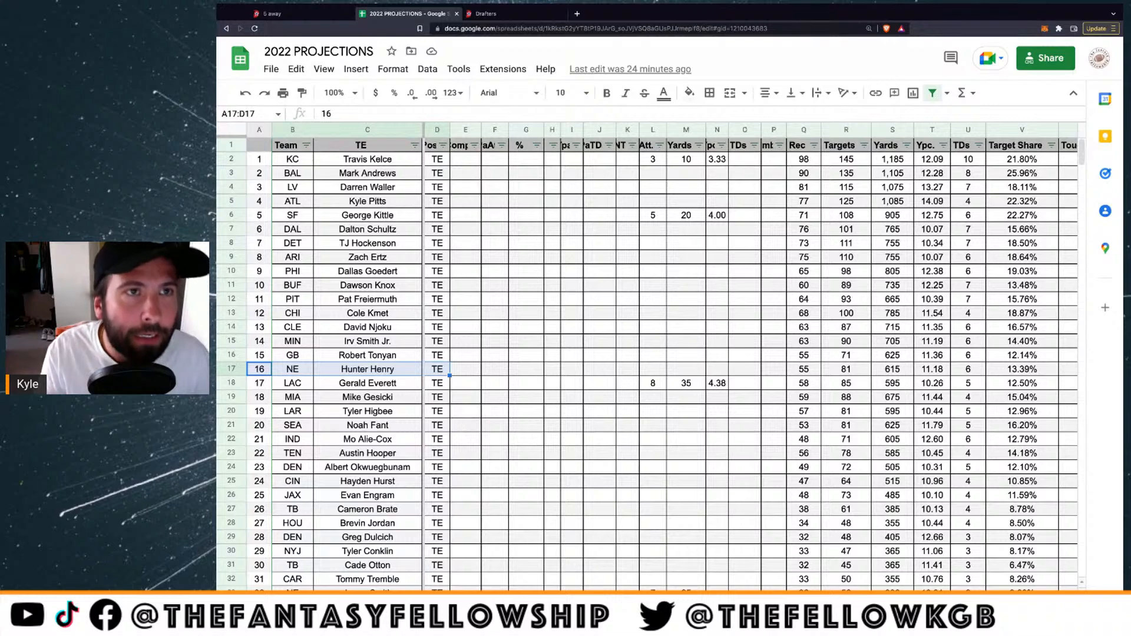
click(277, 12)
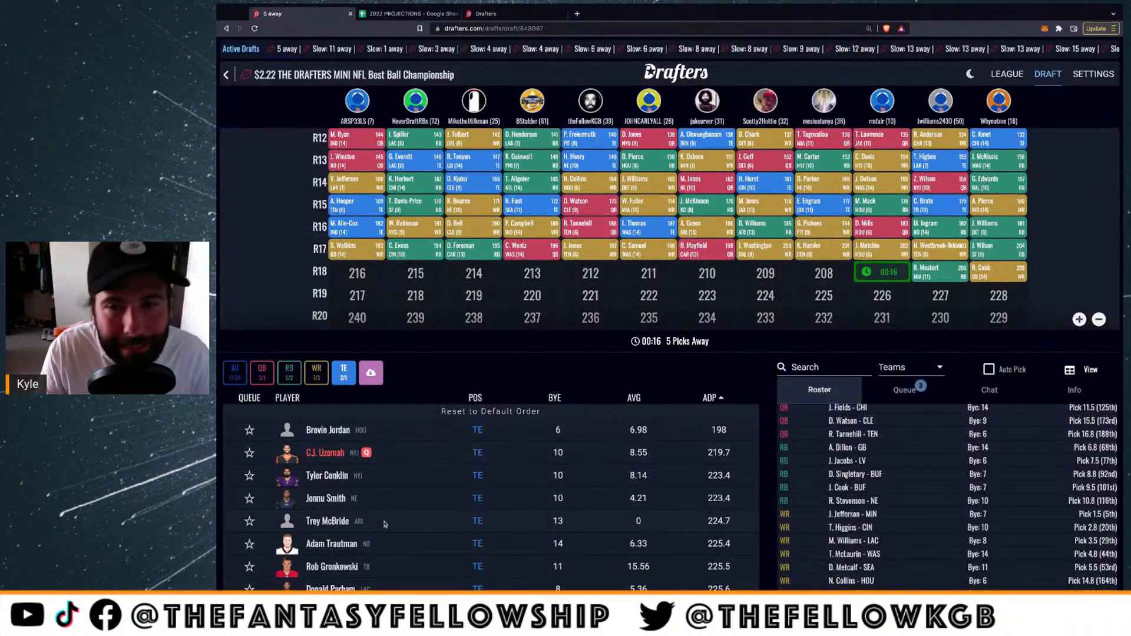
Review Jonnu Smith's 2021 game logs across all weeks and close his player card
click(327, 499)
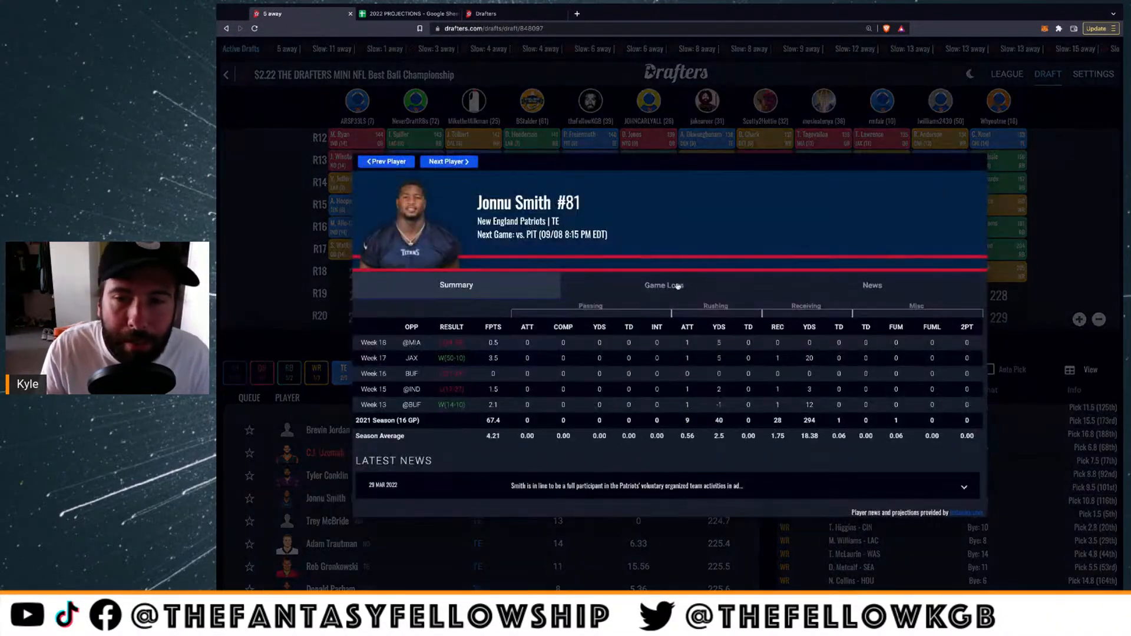
click(678, 287)
scroll(501, 380, down, 3)
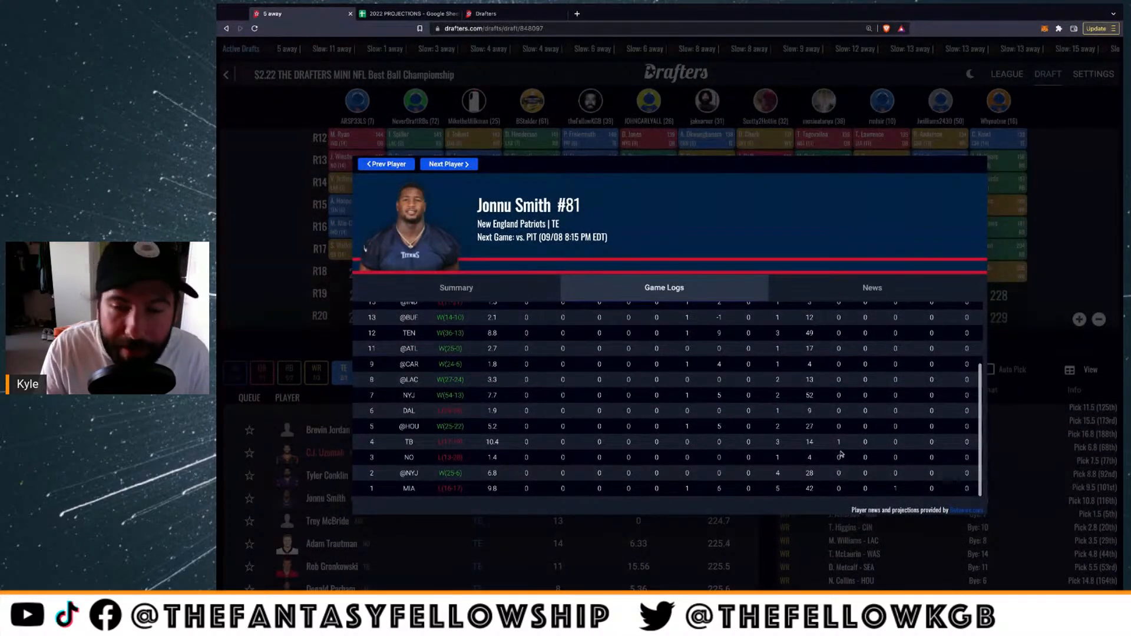
scroll(841, 446, up, 3)
scroll(841, 446, down, 3)
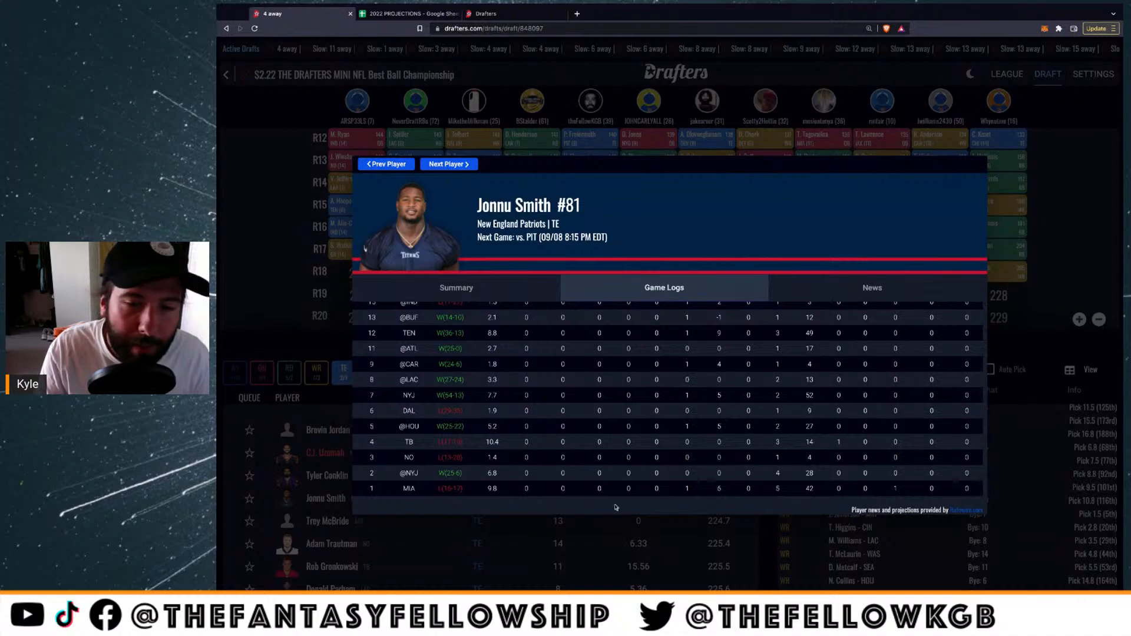
scroll(531, 481, up, 3)
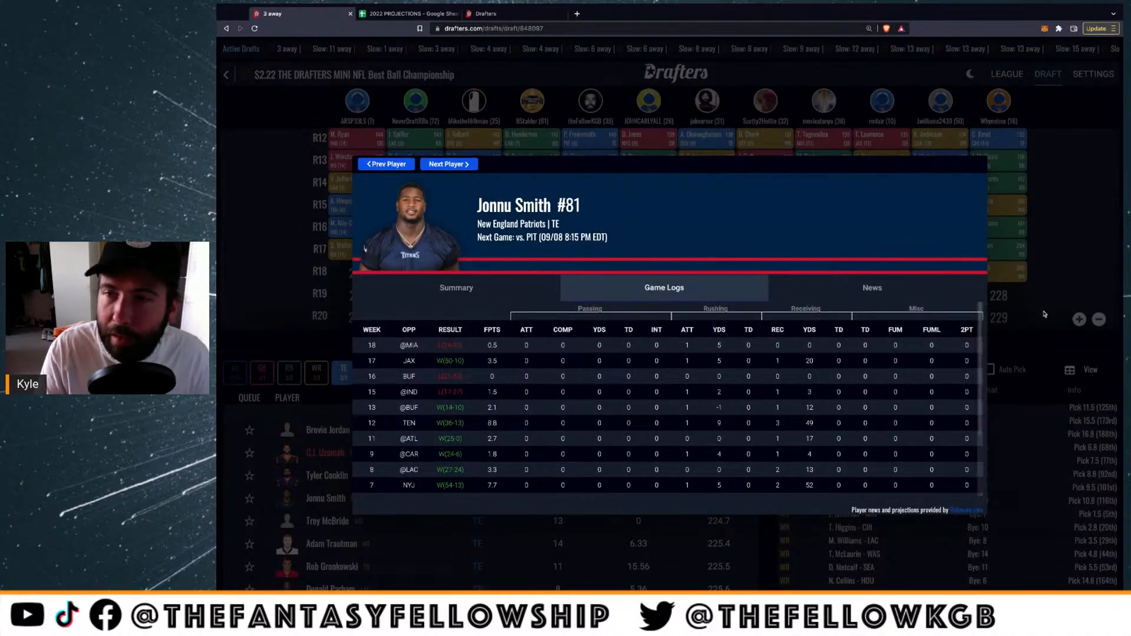
click(1044, 314)
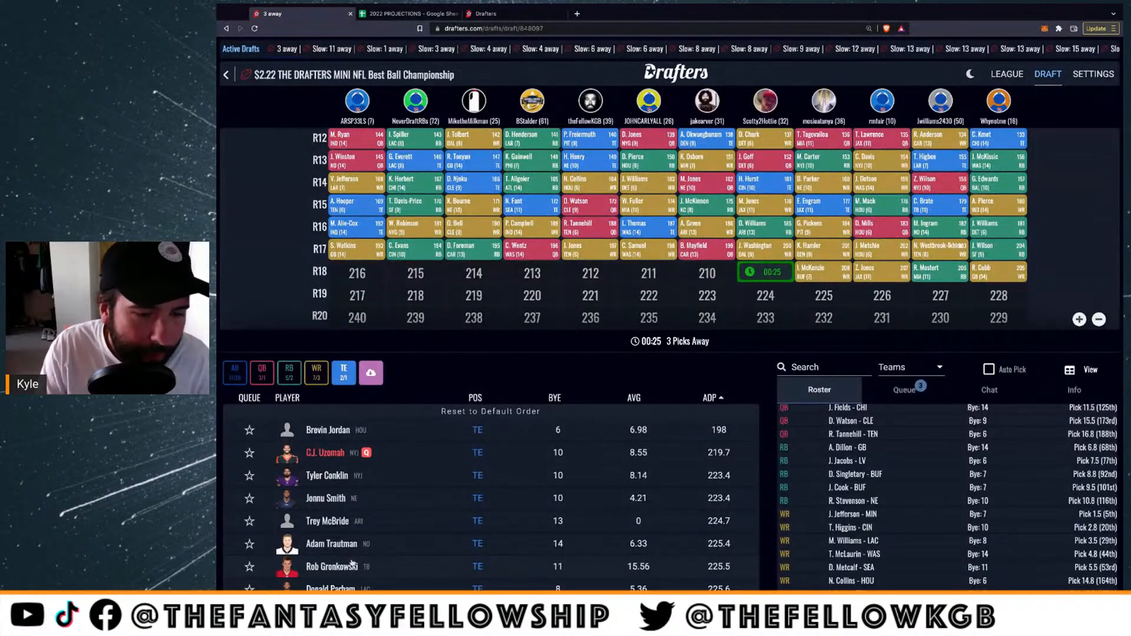
Compare the available tight ends with the available wide receivers by bye week, average and ADP
scroll(349, 521, down, 1)
scroll(336, 501, up, 1)
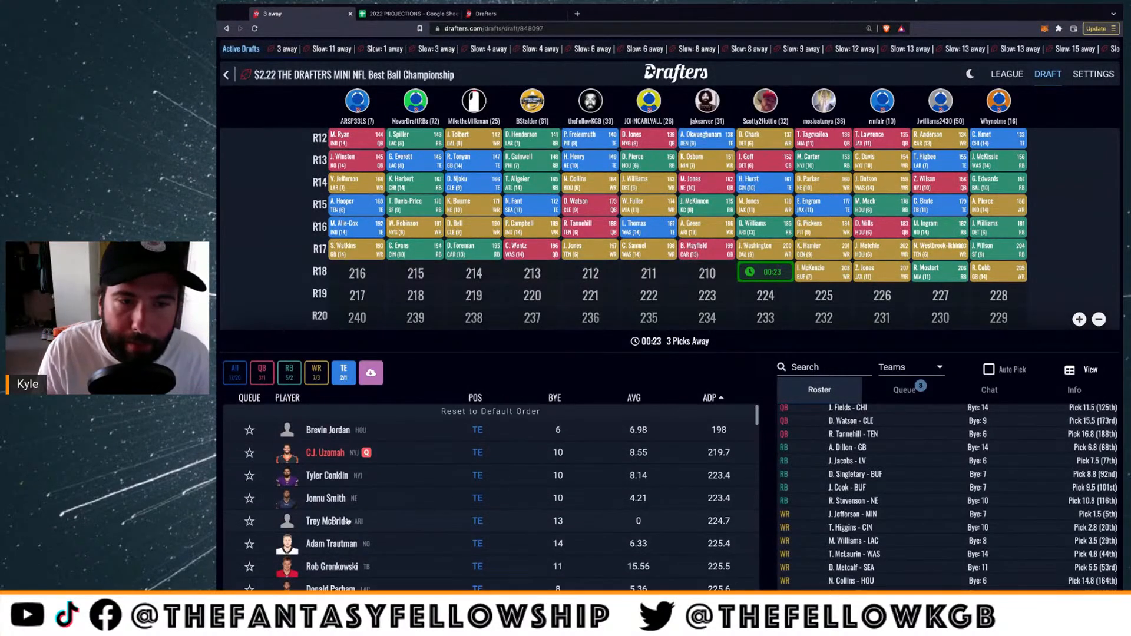
click(317, 373)
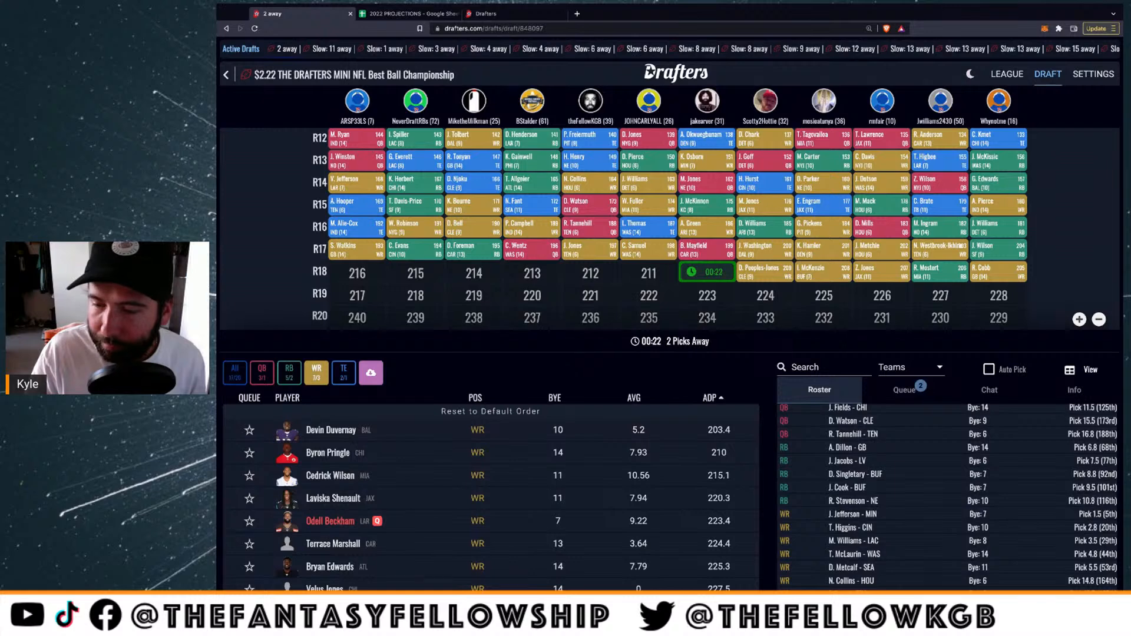
click(343, 374)
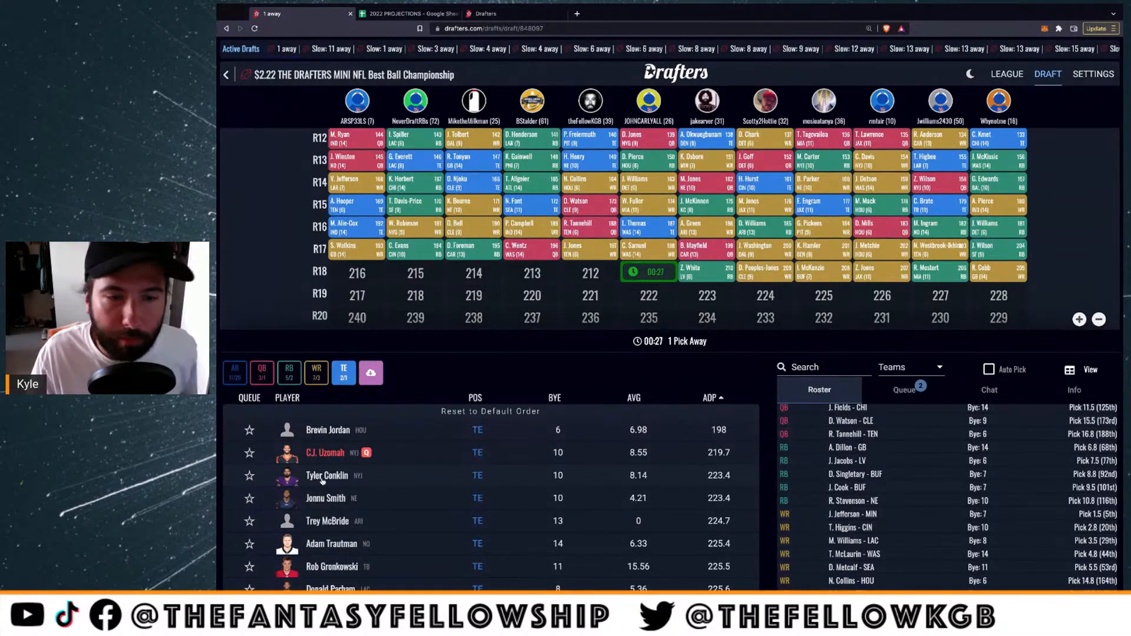
List all positions and draft James Robinson as a running back with the round 18 pick
click(235, 372)
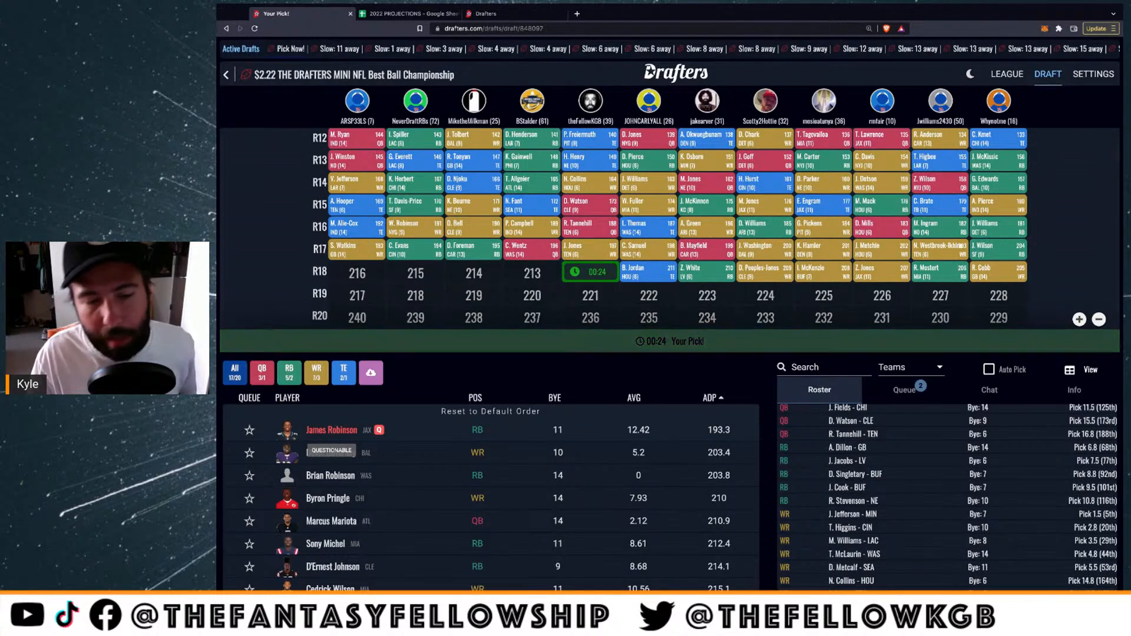
click(332, 430)
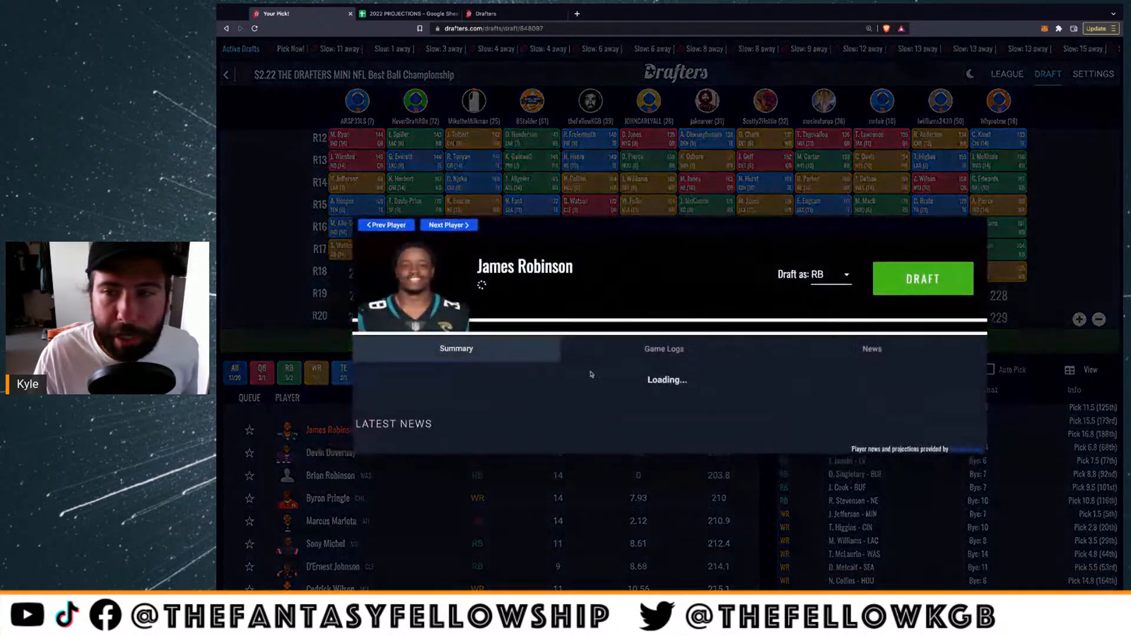
click(920, 279)
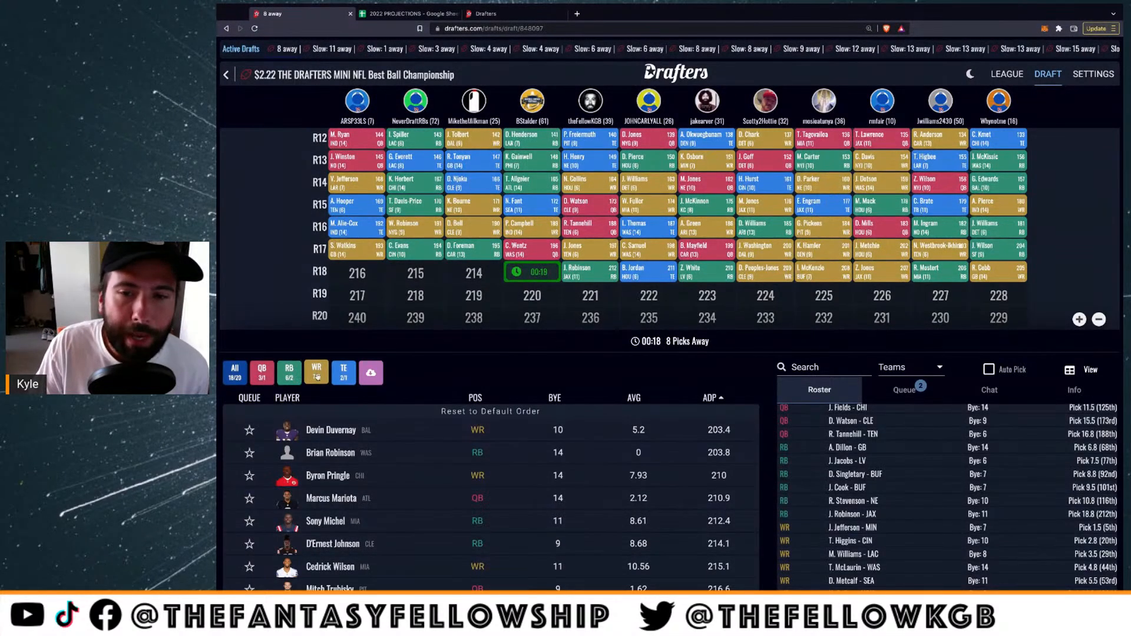
Filter the player list to tight ends, add Tyler Conklin and Jonnu Smith to the queue, and review Adam Trautman's summary
click(343, 373)
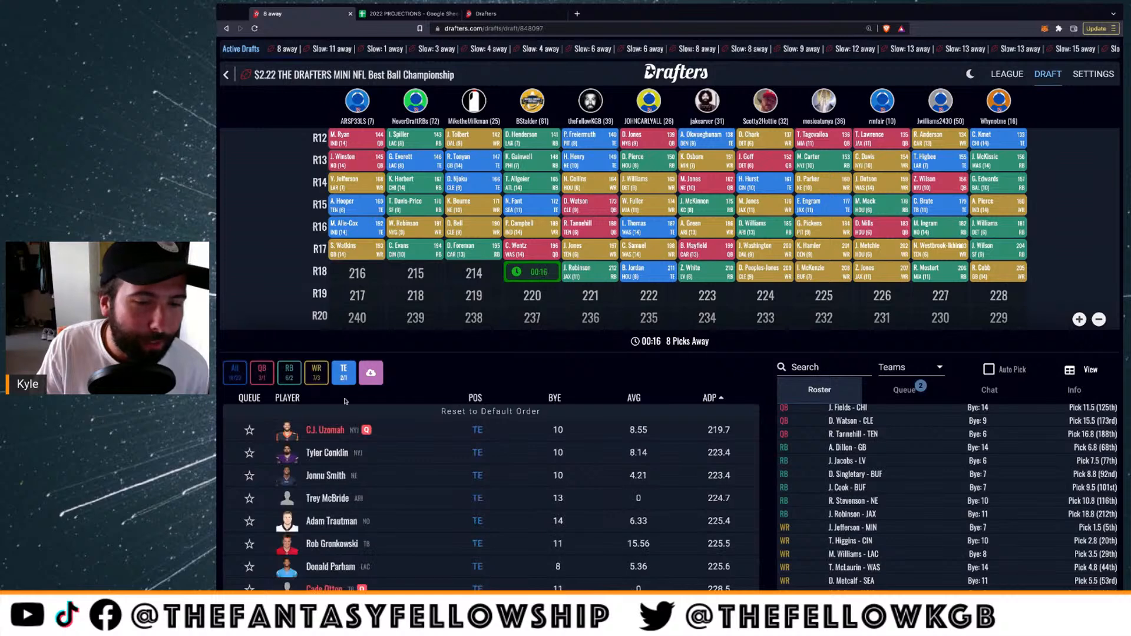
click(250, 476)
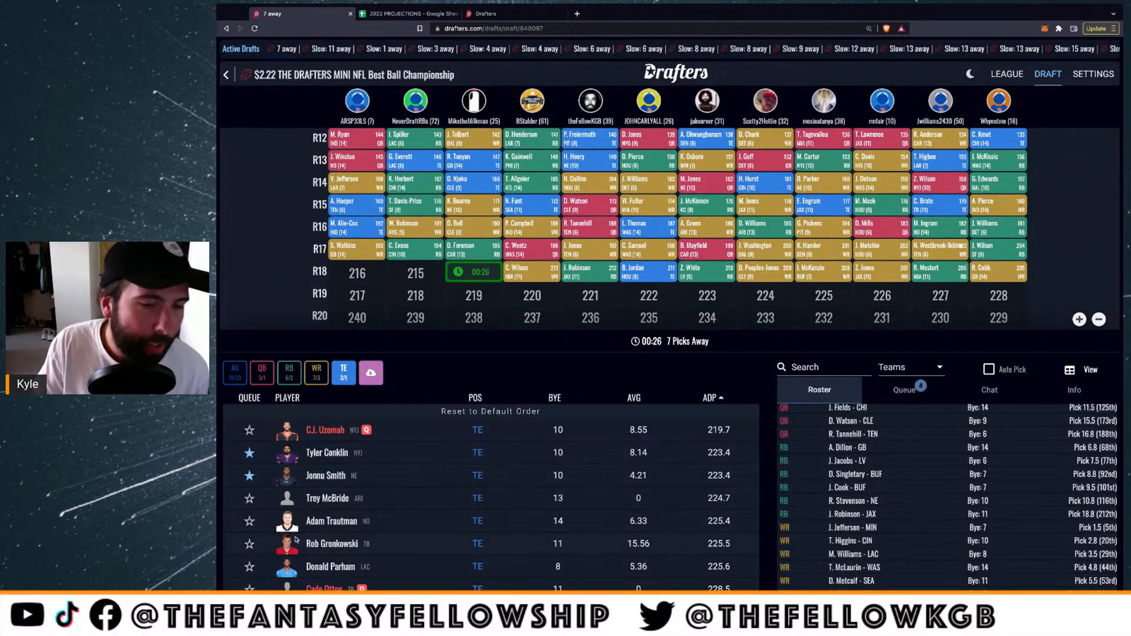
click(330, 522)
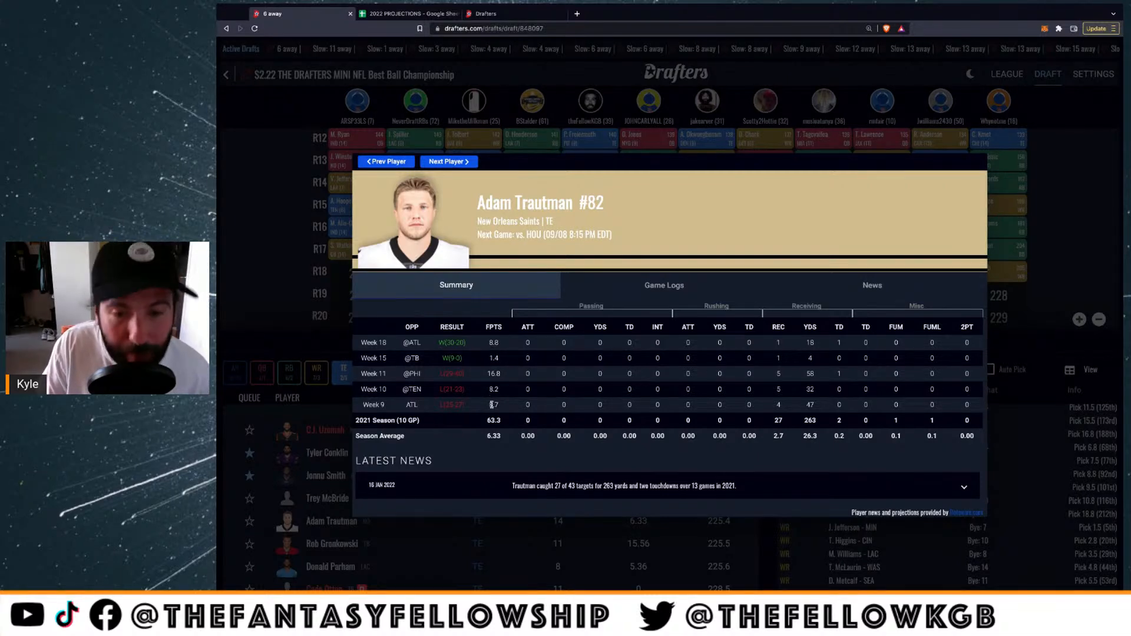
click(1050, 347)
Compare the remaining tight ends for the round 19 pick and review Greg Dulcich's summary and latest news
scroll(388, 521, down, 1)
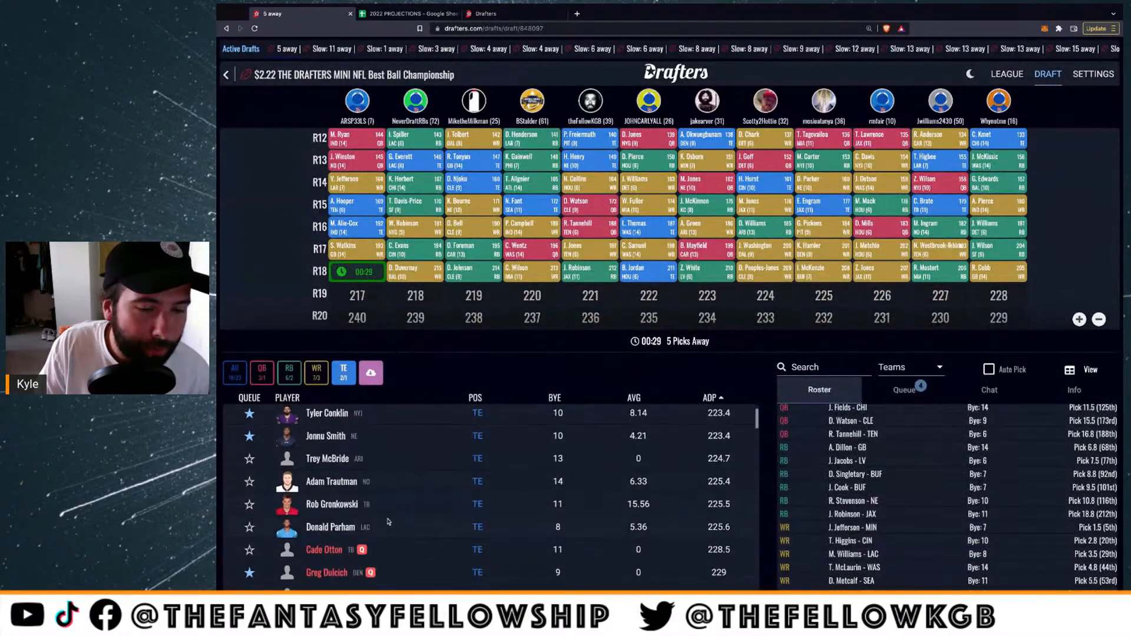
scroll(388, 520, down, 5)
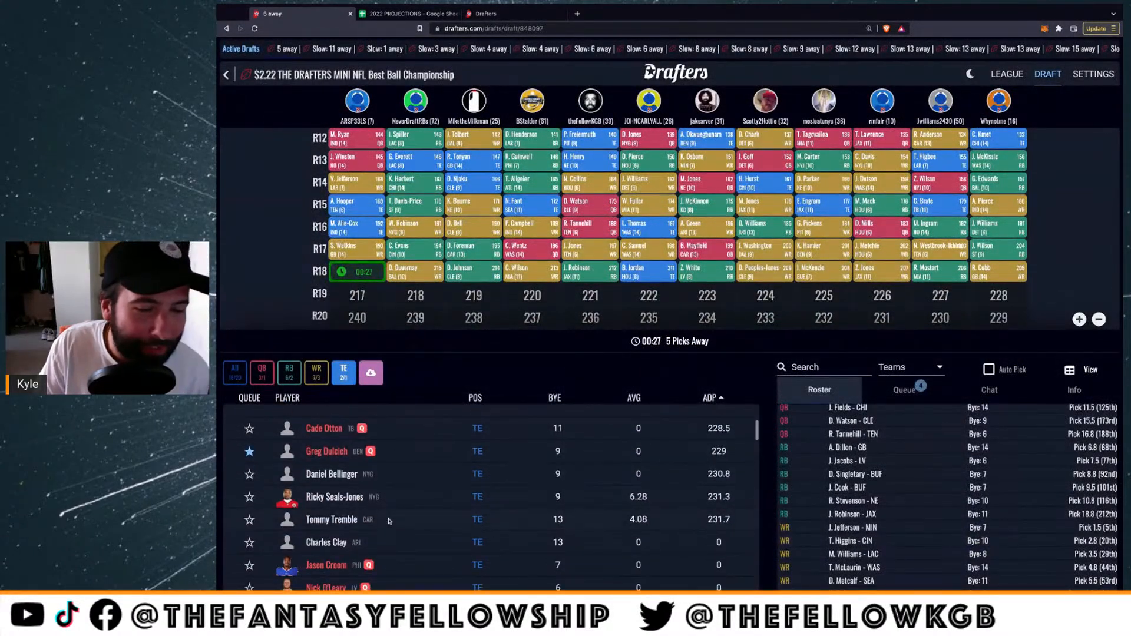
scroll(388, 520, up, 5)
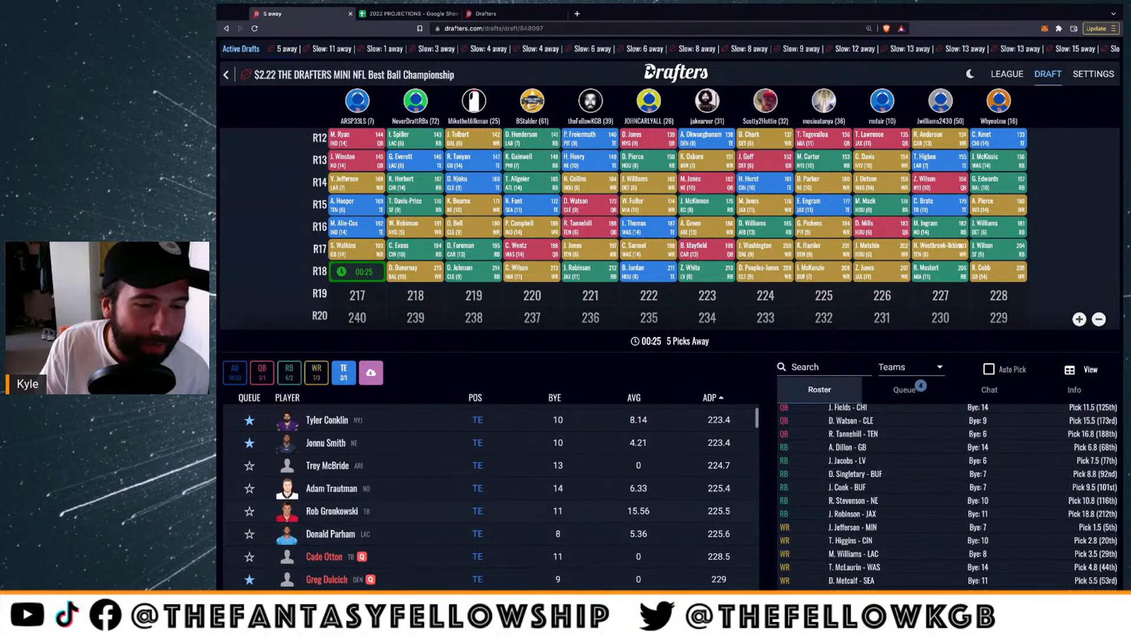
scroll(387, 521, up, 1)
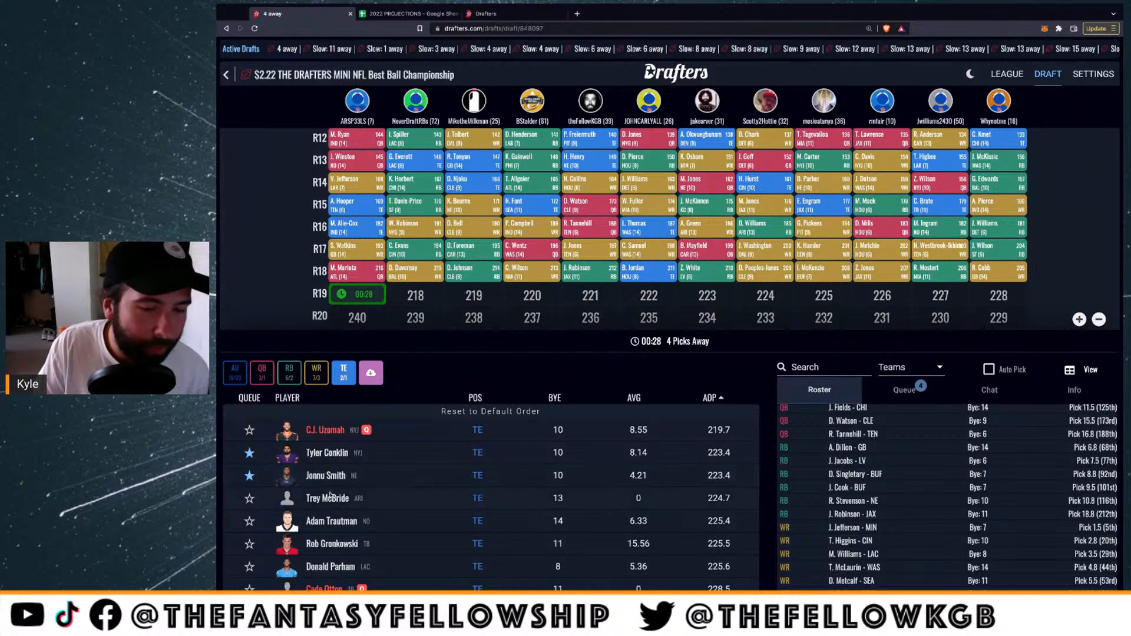
scroll(330, 496, down, 1)
click(324, 573)
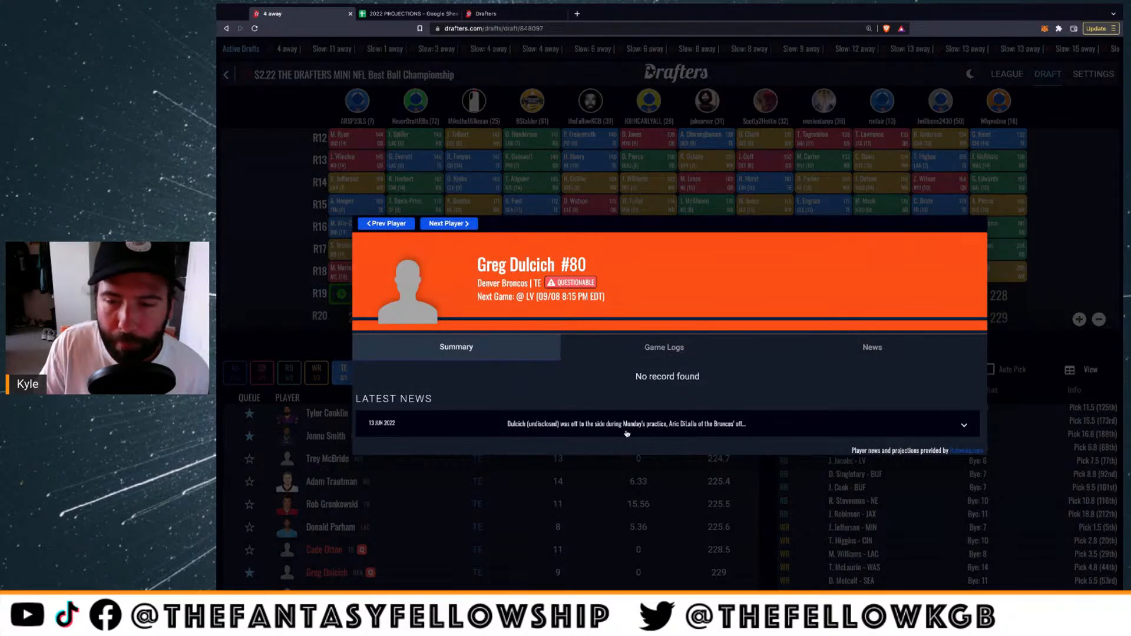
click(1031, 336)
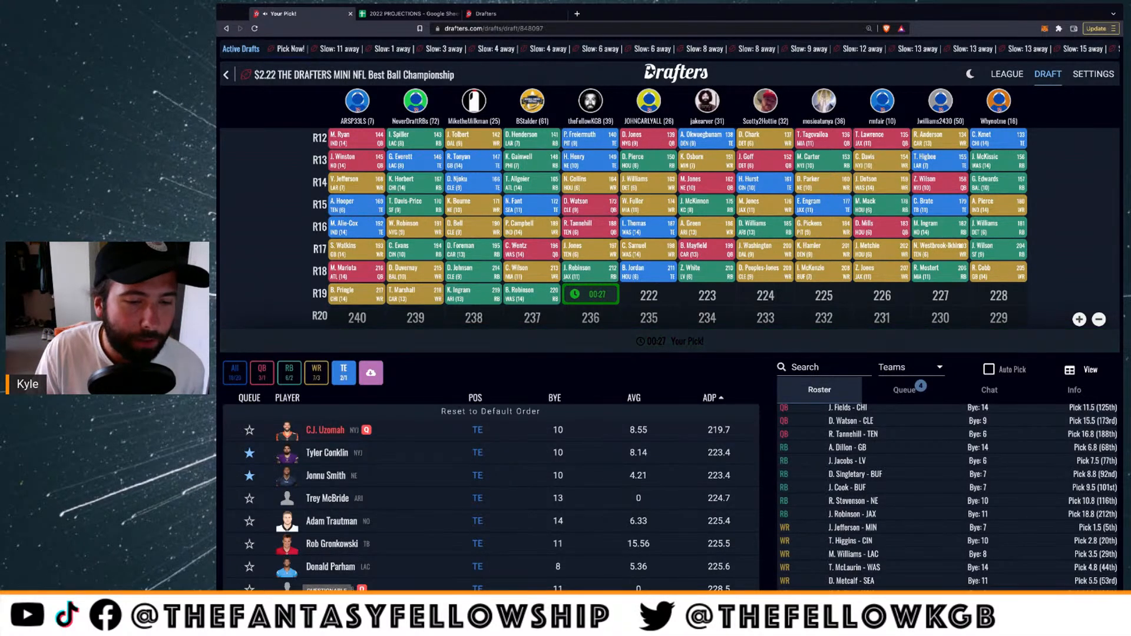
Draft Adam Trautman as a tight end with the round 19 pick
click(329, 522)
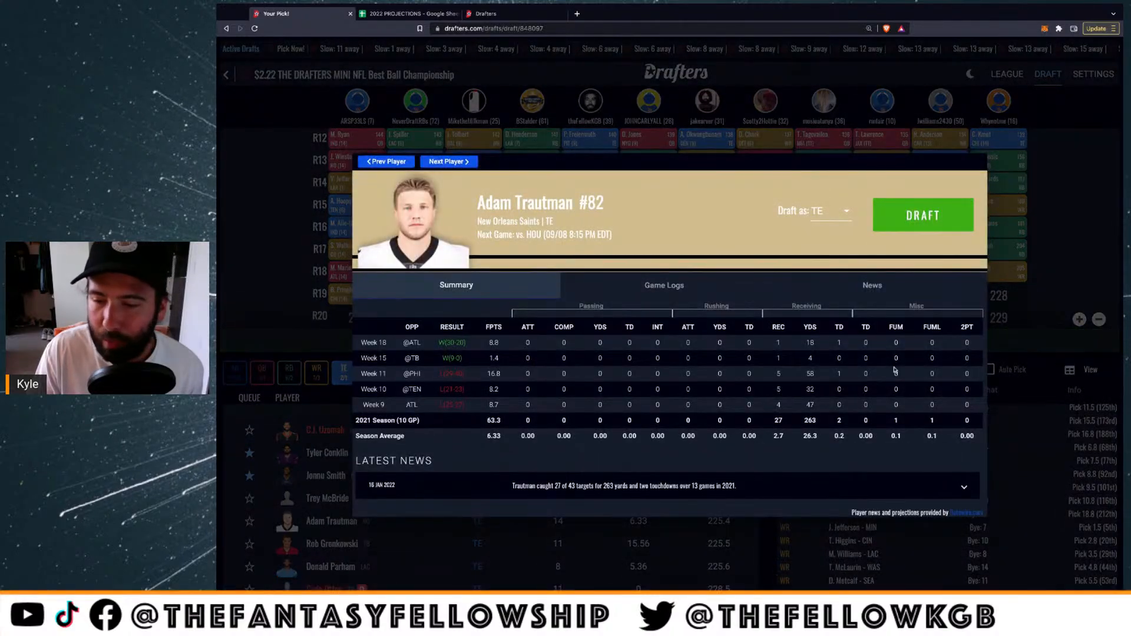
click(930, 219)
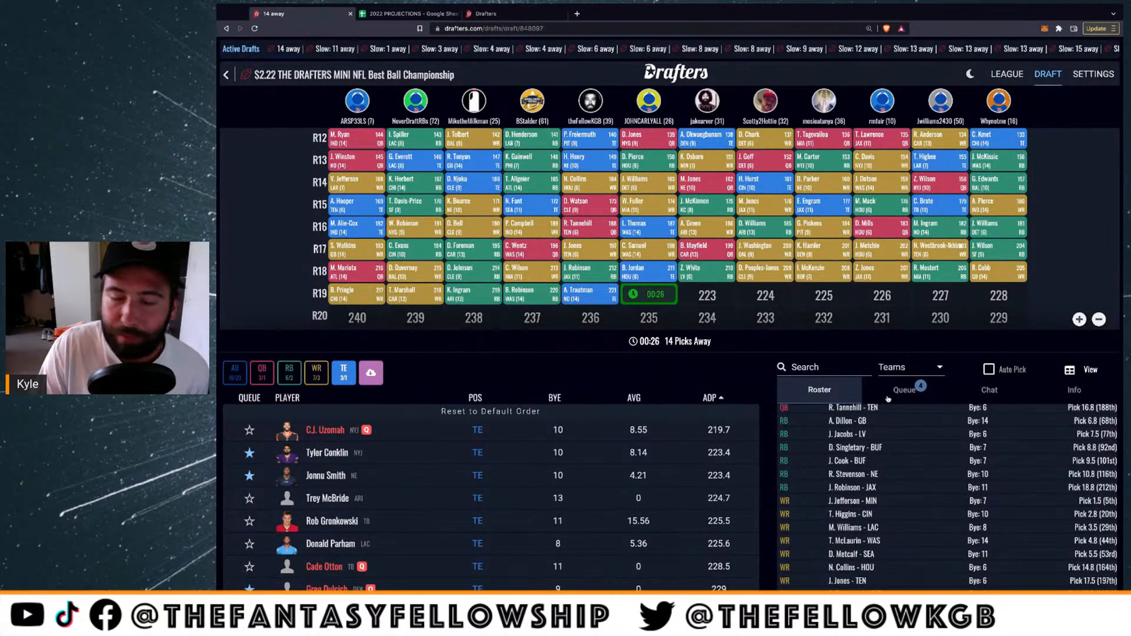
Filter the player list to running backs and review the drafted James Robinson's season summary and latest news
click(289, 373)
click(803, 368)
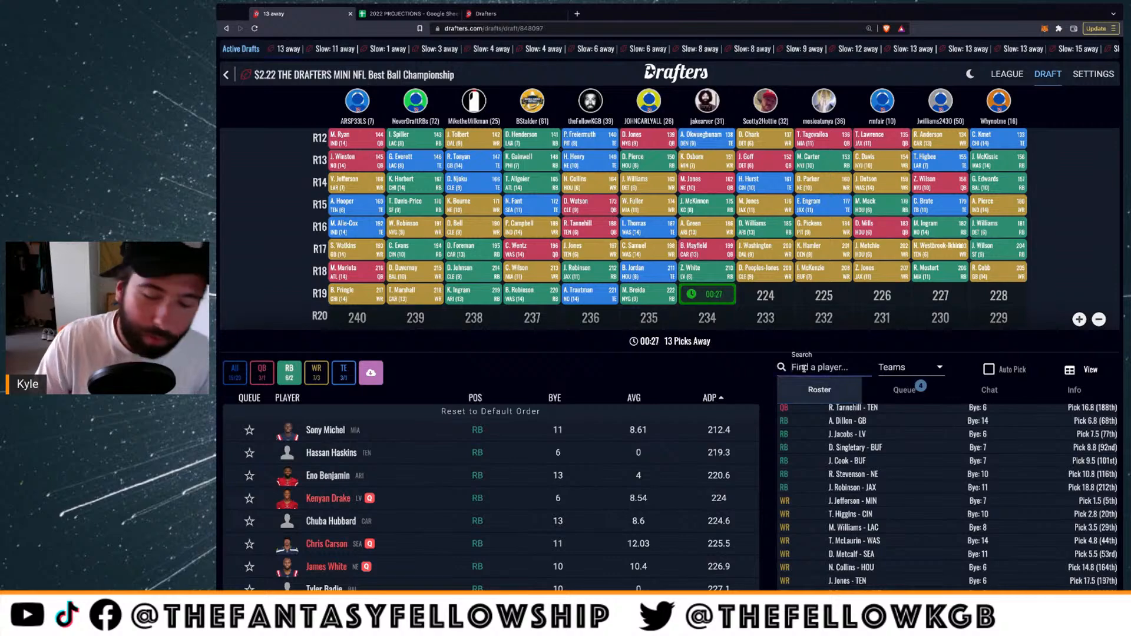
click(808, 494)
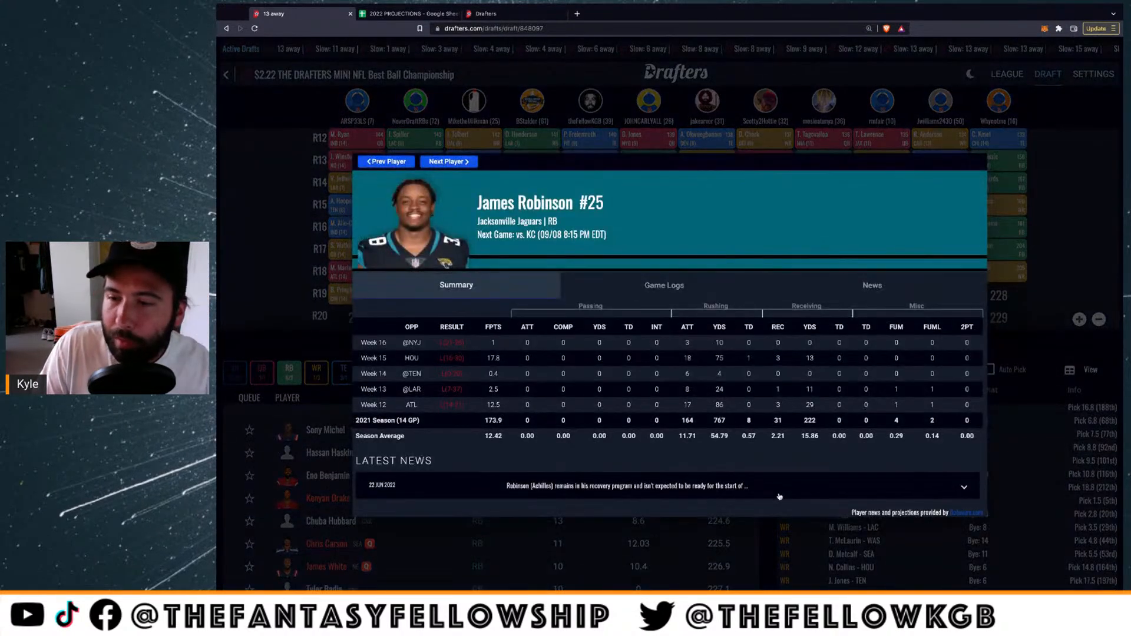
key(Escape)
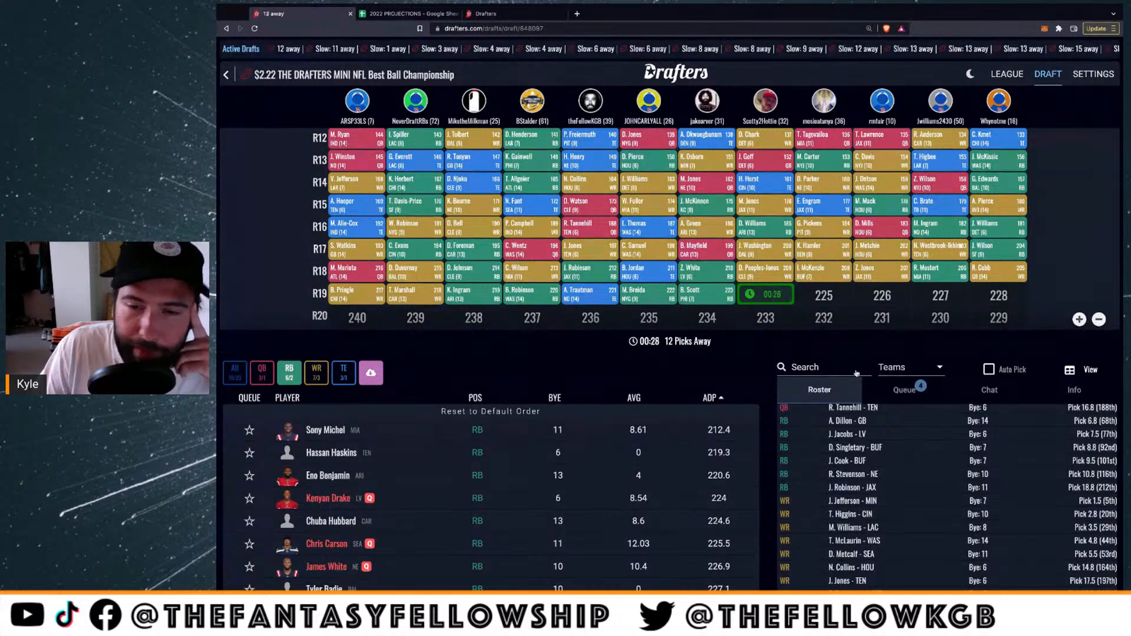
Search for "moss" in the player list and review Zack Moss's game logs
click(817, 367)
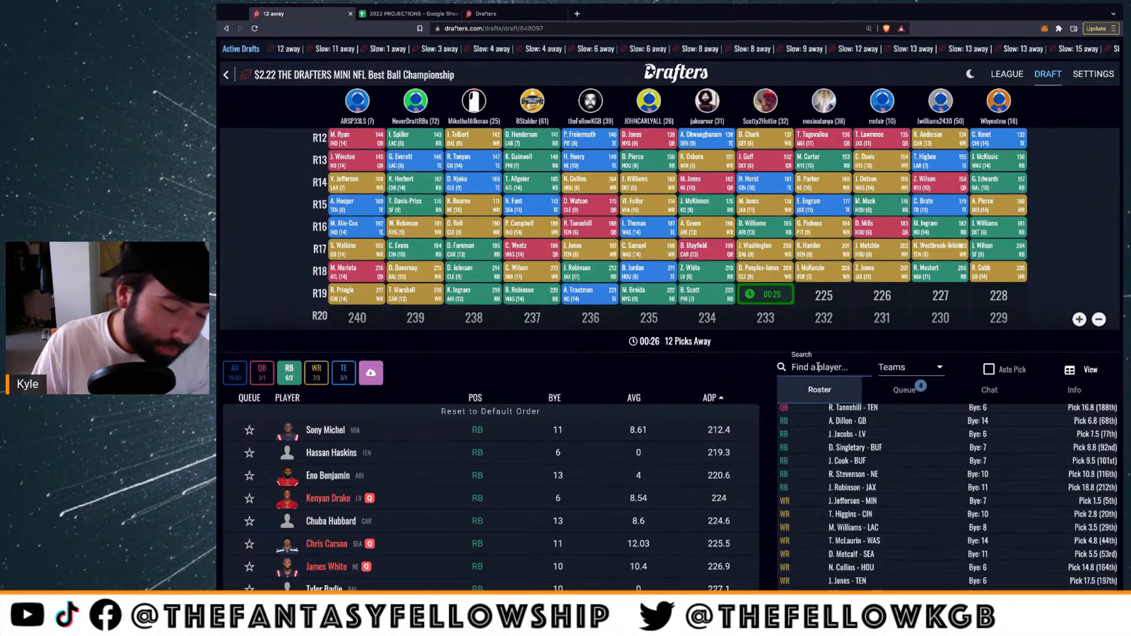
text(moss)
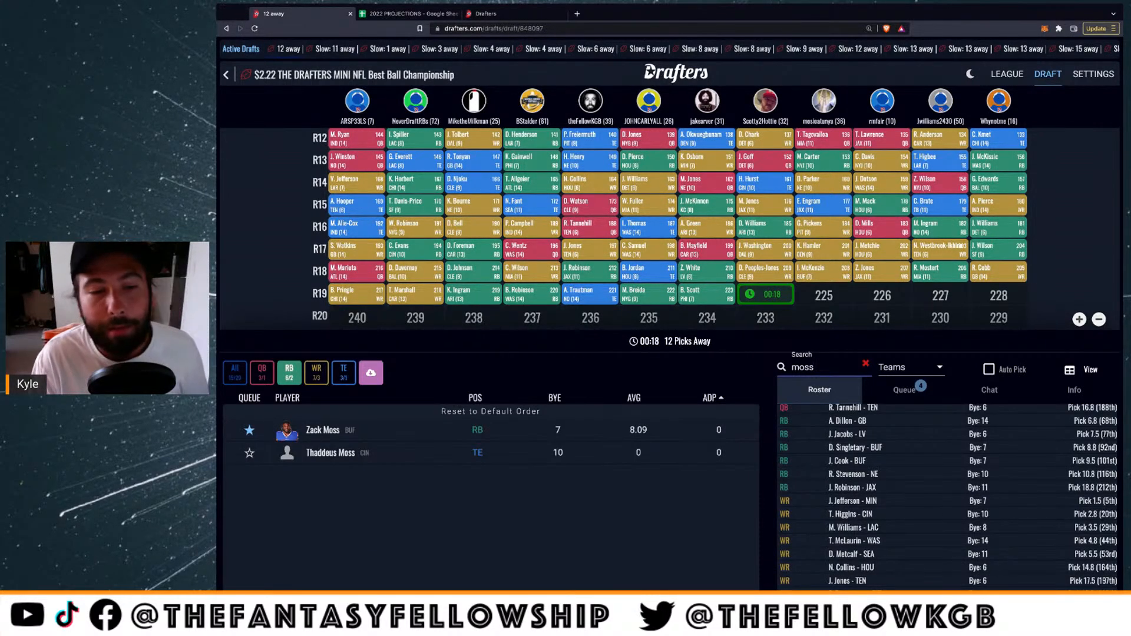
click(322, 429)
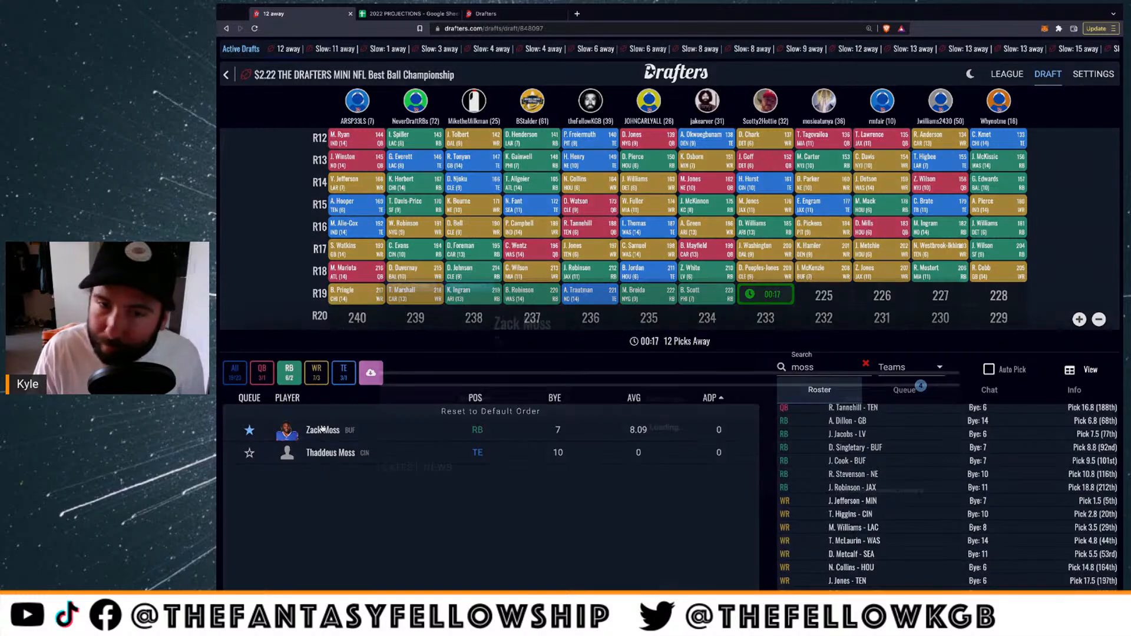
click(654, 289)
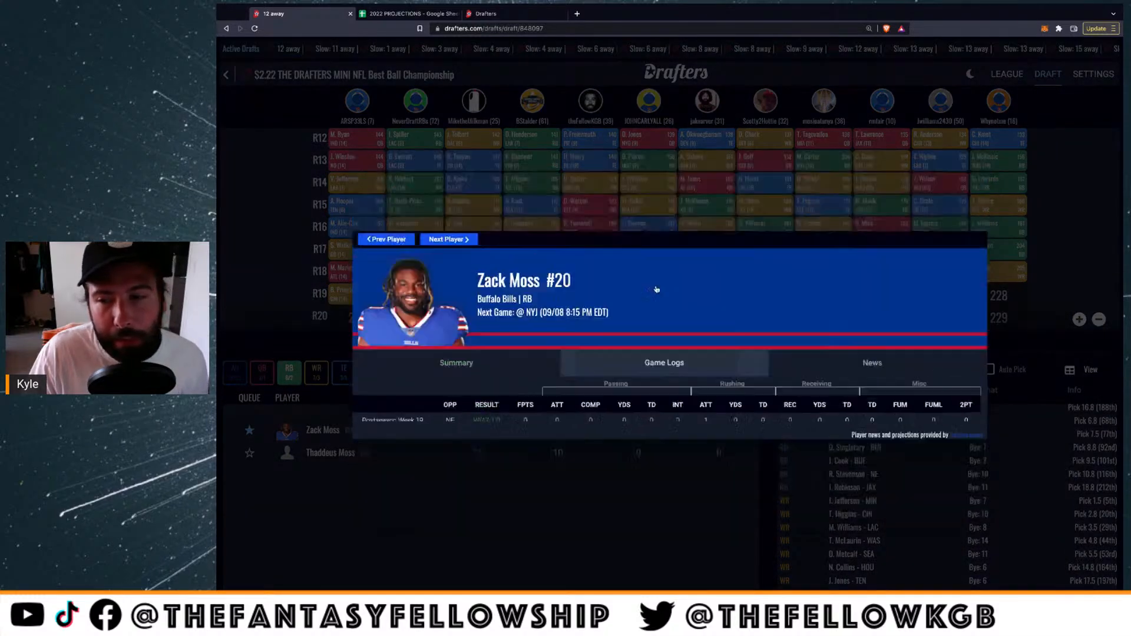
scroll(575, 384, down, 2)
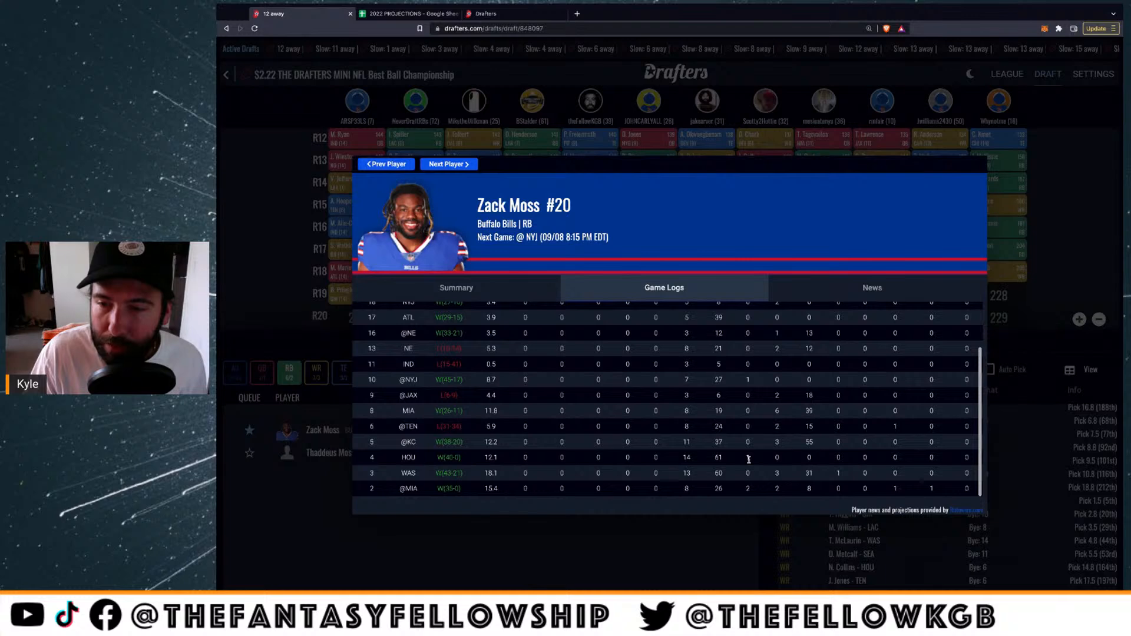
scroll(748, 459, up, 3)
scroll(749, 459, down, 3)
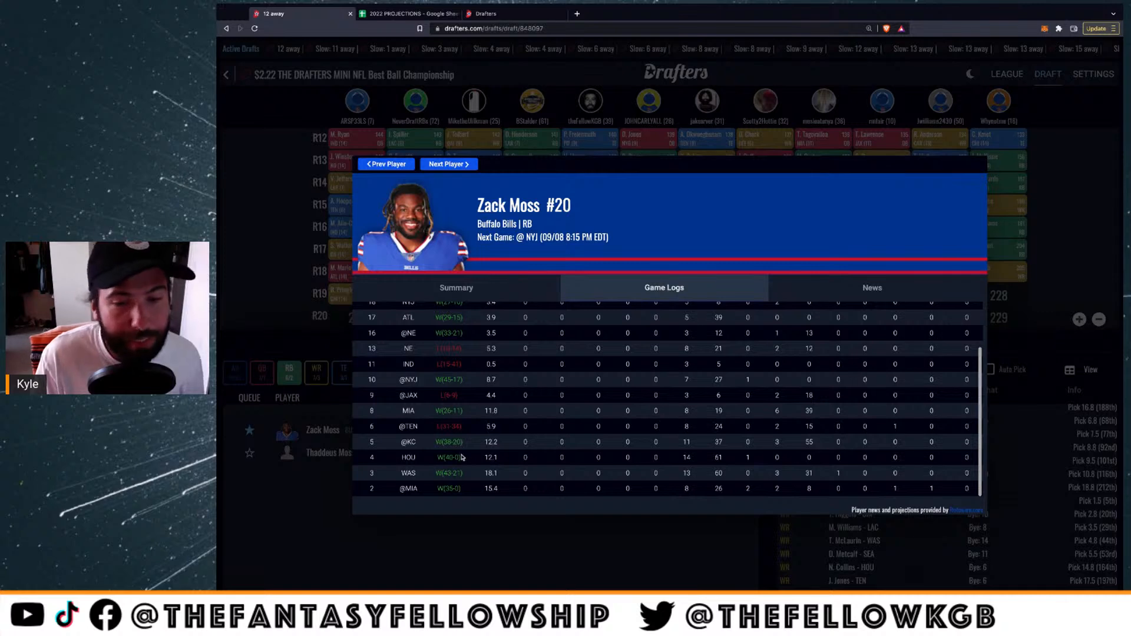
click(1062, 221)
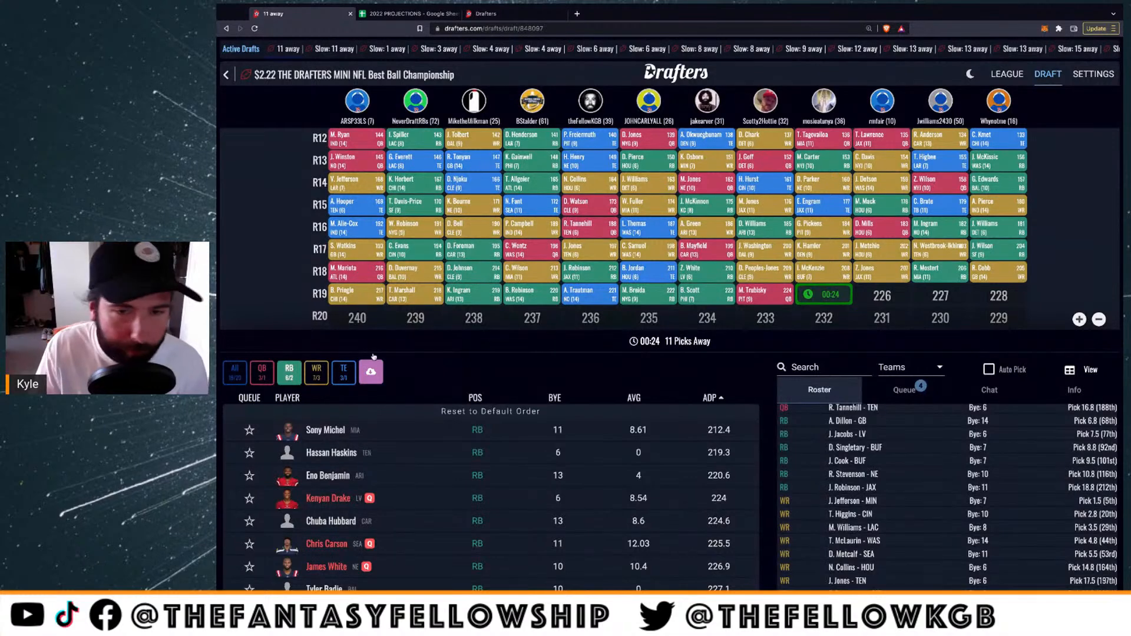
Close the best ball ownership page and the 2022 projections spreadsheet, leaving only the draft room open
click(517, 14)
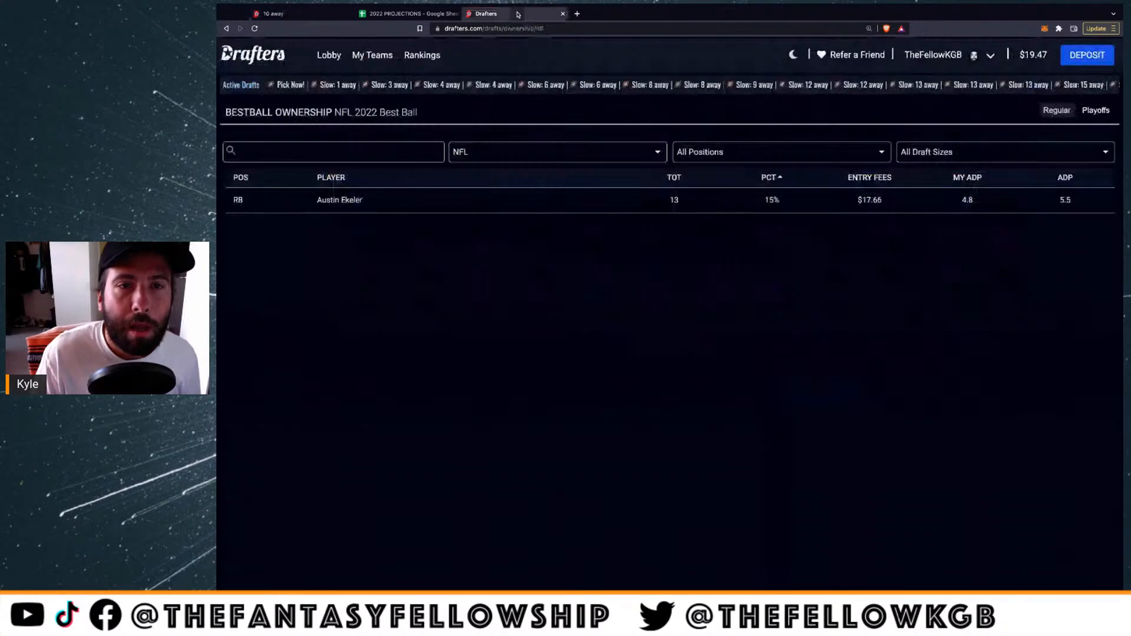
click(562, 14)
click(456, 14)
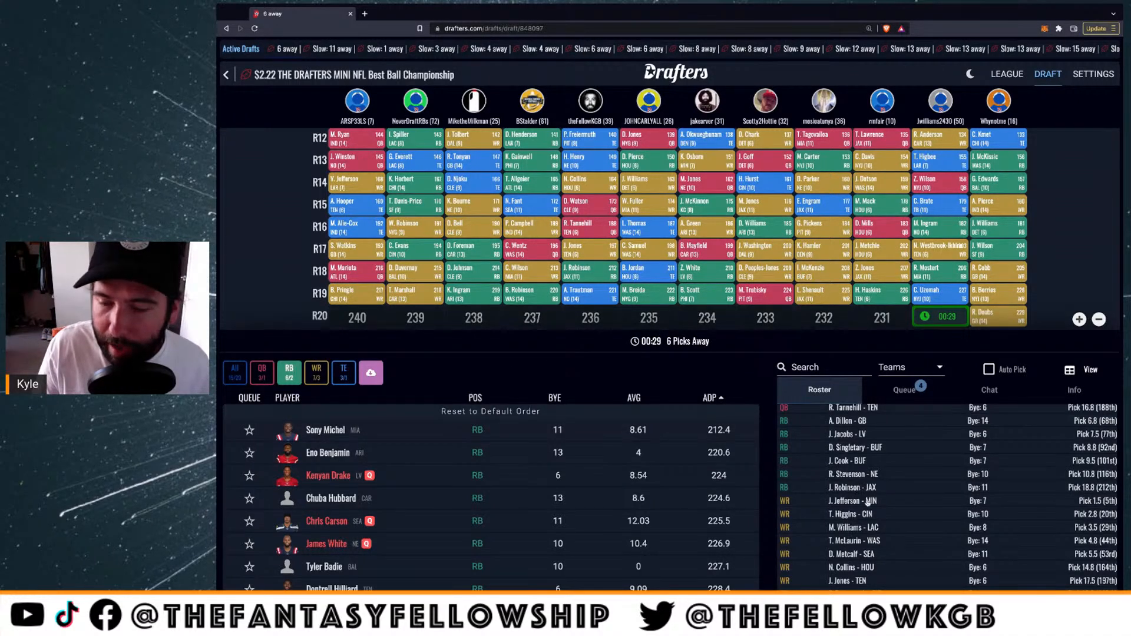
Check the drafted roster and compare the remaining running backs by ADP for the round 20 pick
scroll(869, 506, up, 1)
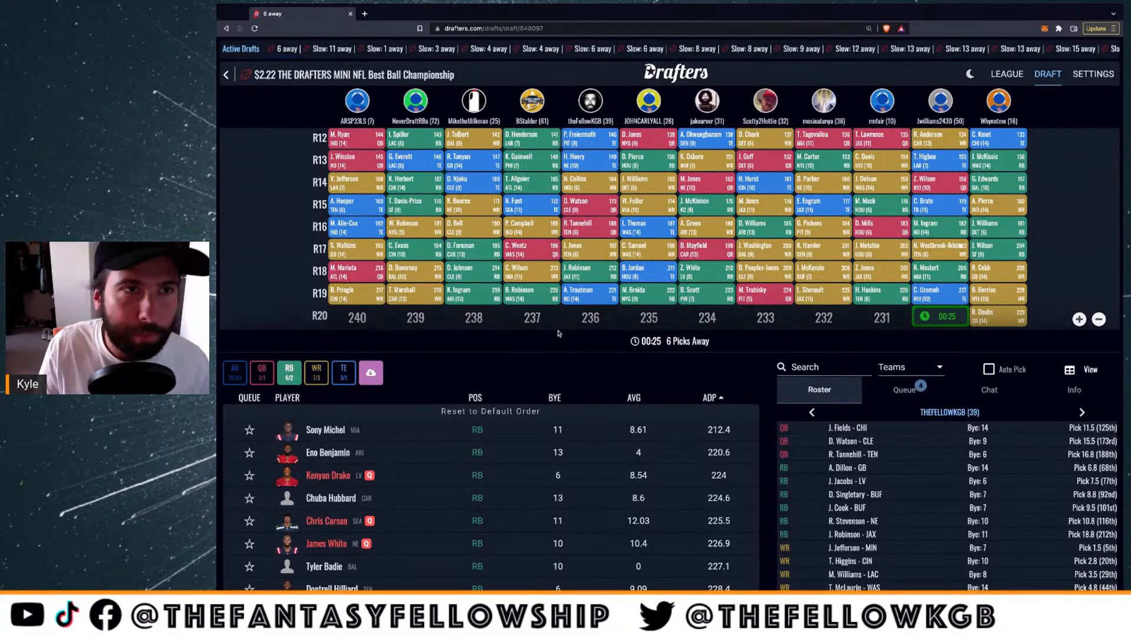
scroll(377, 539, down, 2)
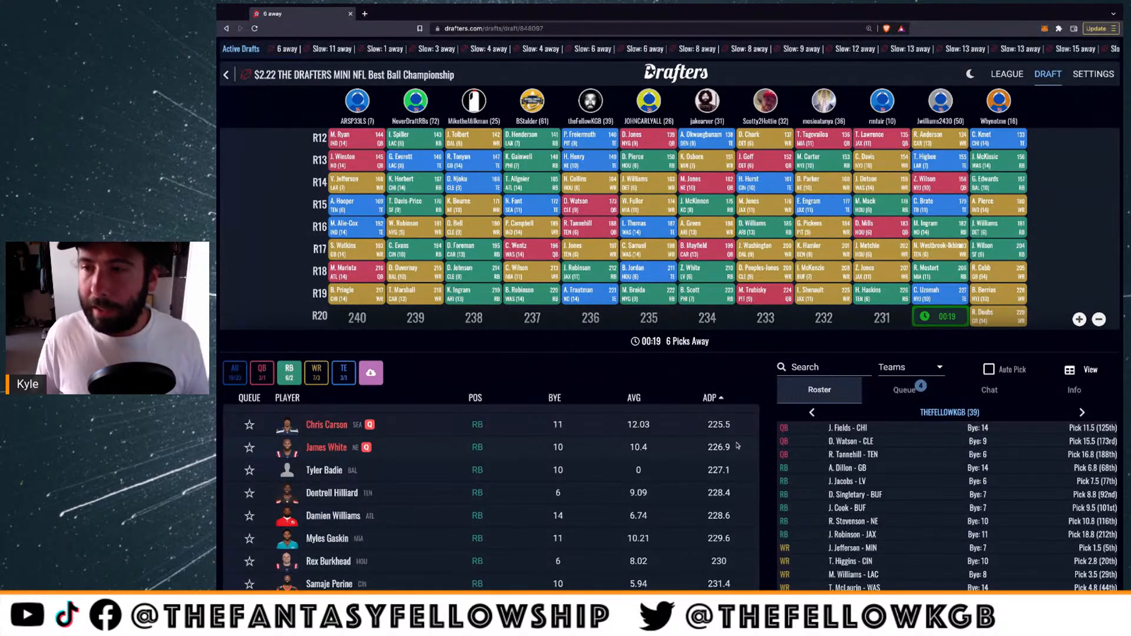
scroll(738, 446, up, 2)
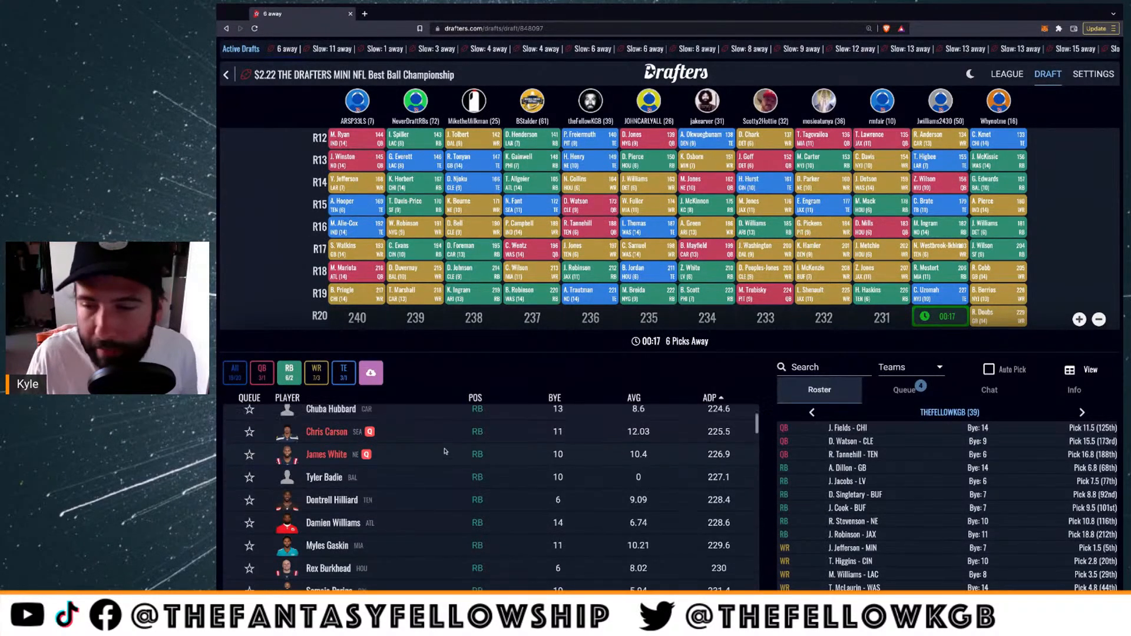
scroll(870, 504, down, 2)
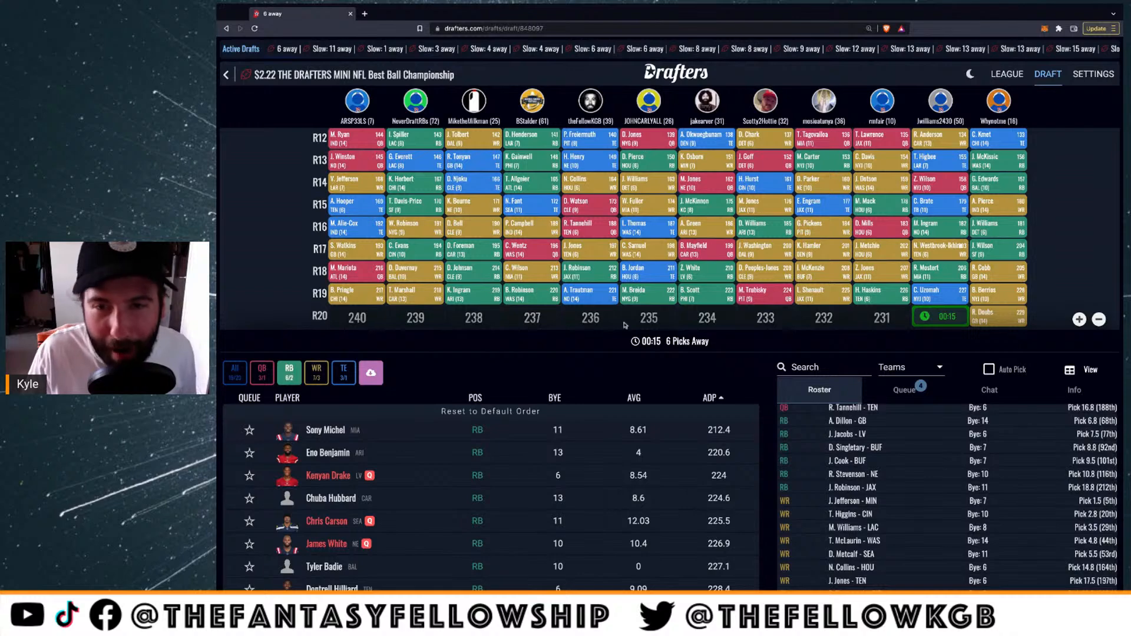
Examine TheFellowKGB's picks across all rounds of the draft board and compare them with the other teams' selections
scroll(626, 323, up, 5)
scroll(595, 198, up, 1)
scroll(594, 197, down, 2)
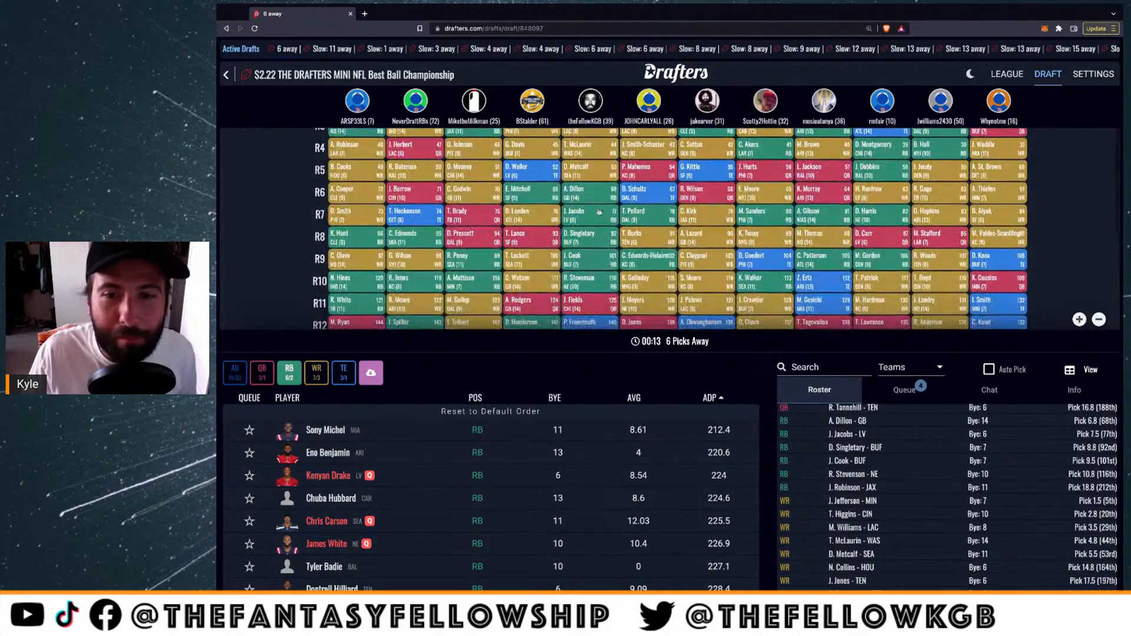
scroll(588, 278, down, 1)
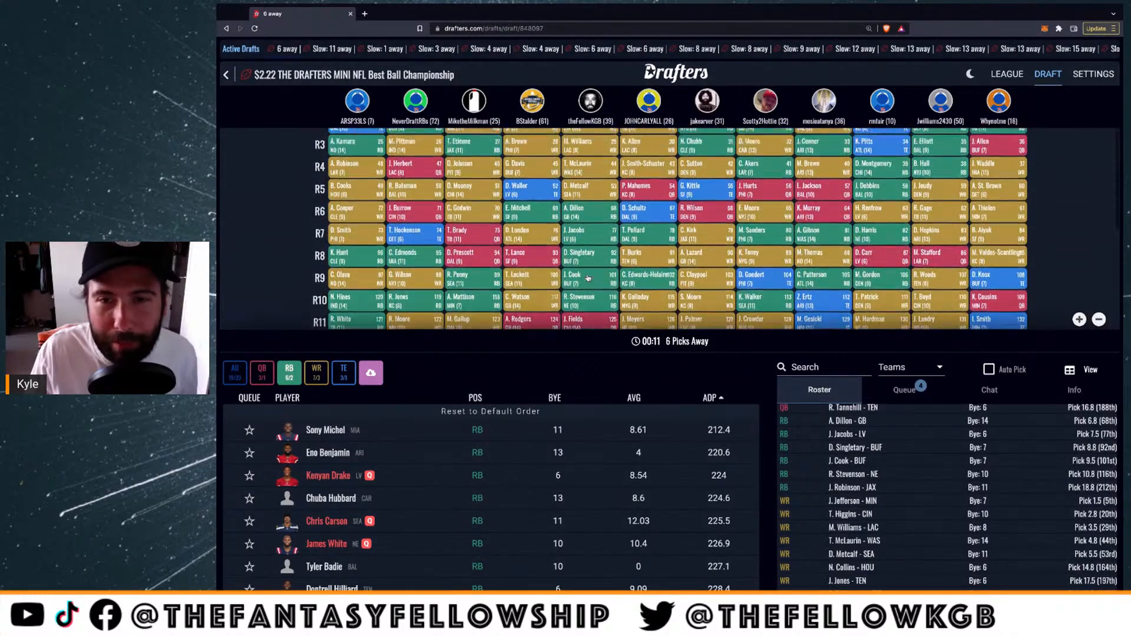
scroll(588, 277, down, 4)
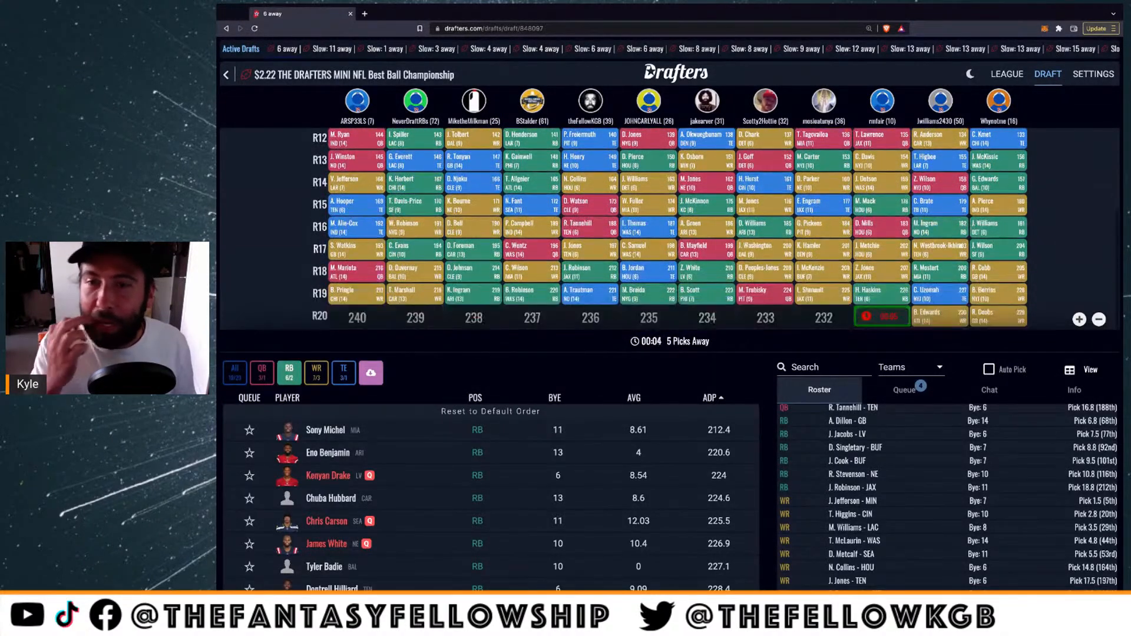
scroll(578, 237, up, 3)
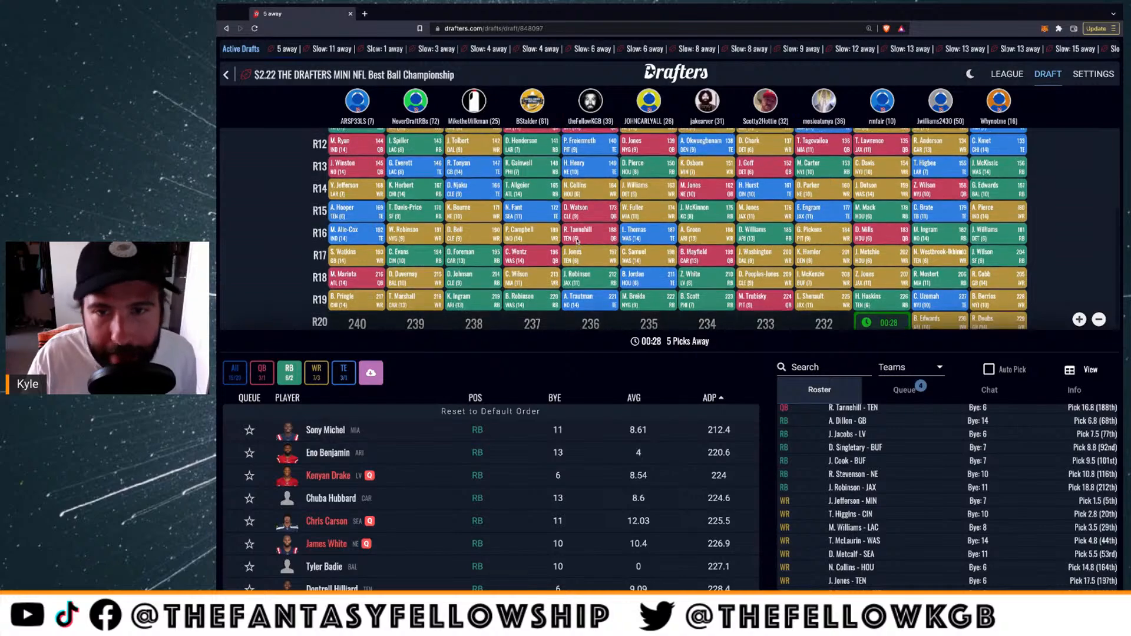
scroll(576, 238, up, 5)
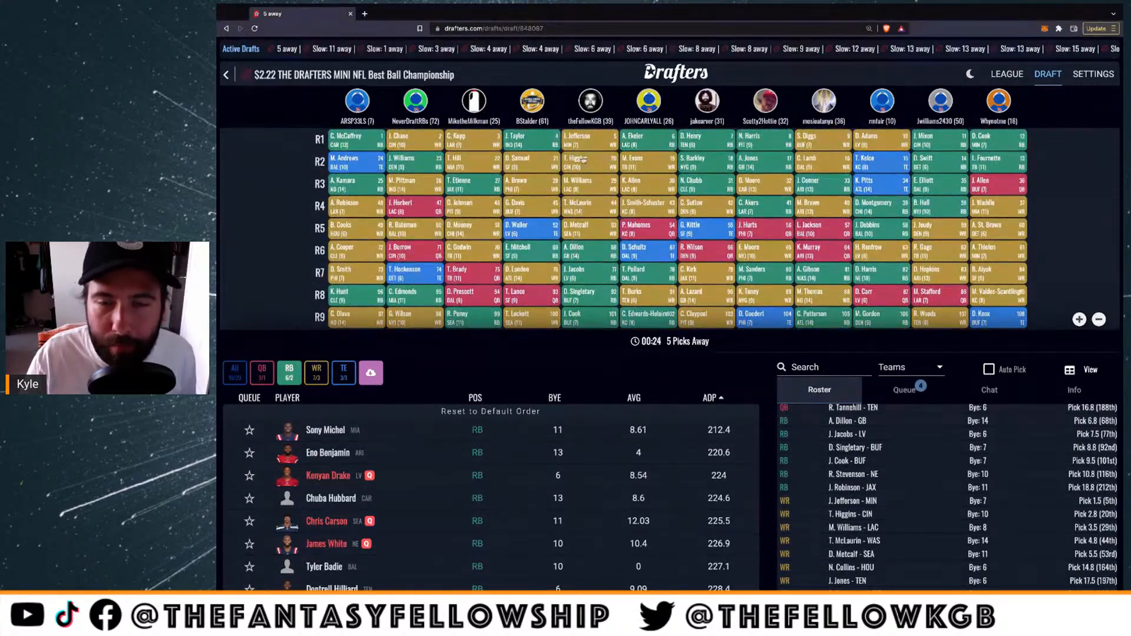
scroll(581, 210, down, 1)
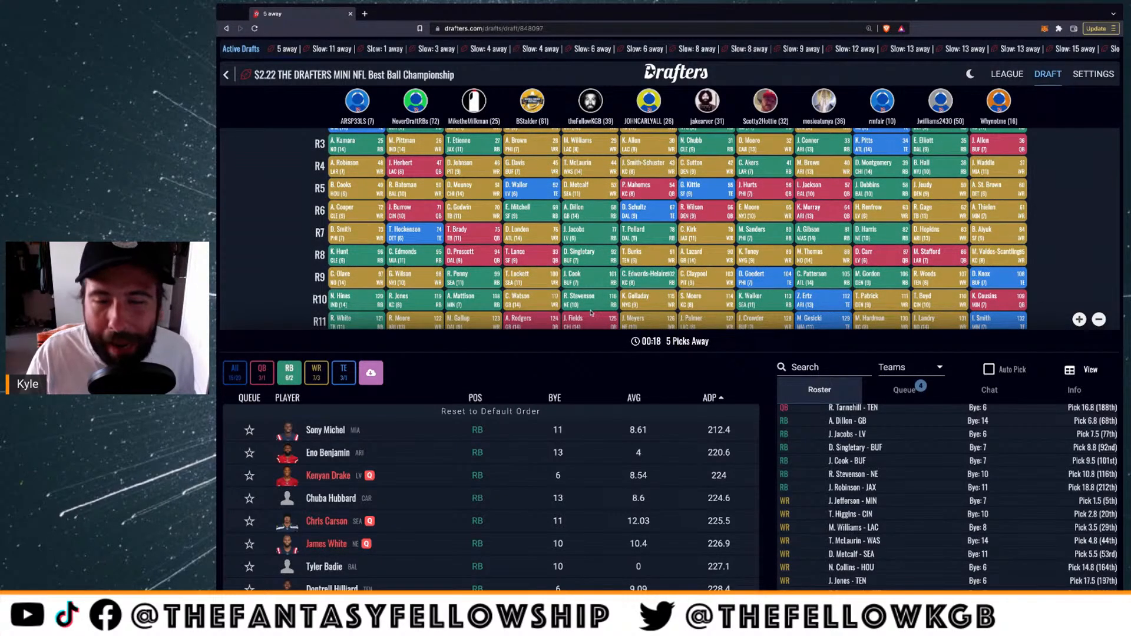
scroll(582, 246, down, 3)
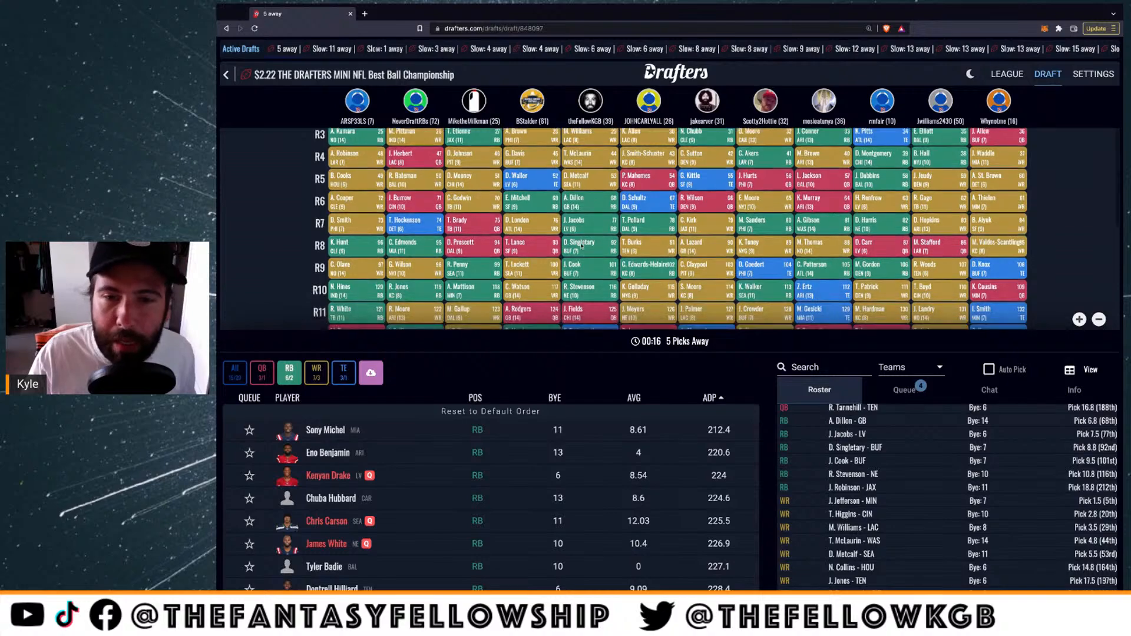
scroll(582, 246, down, 1)
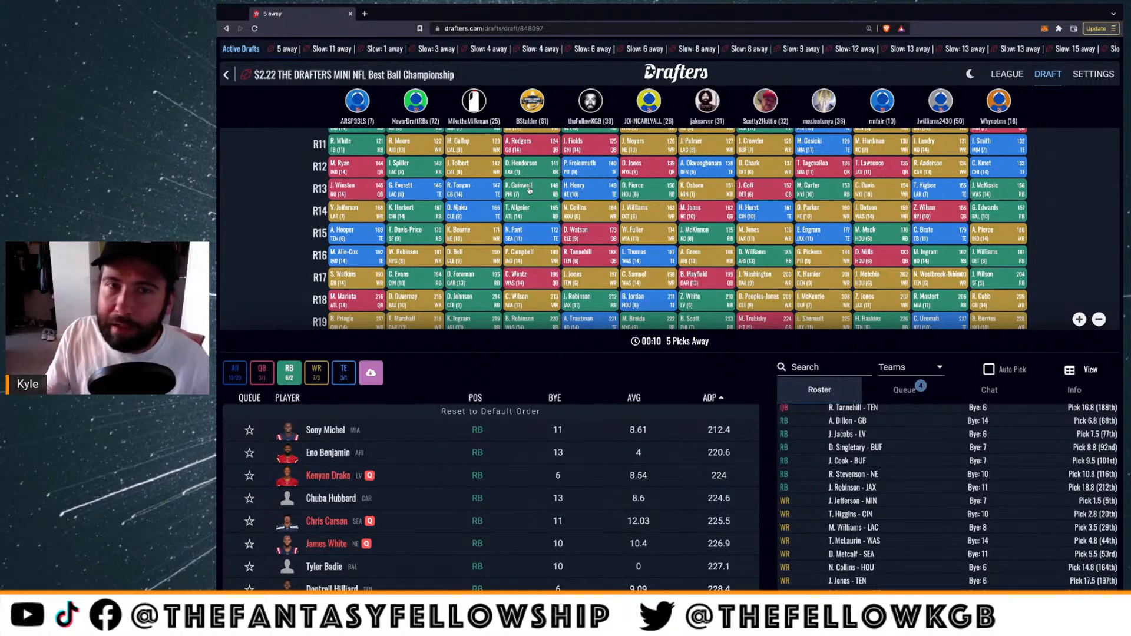
scroll(521, 255, down, 1)
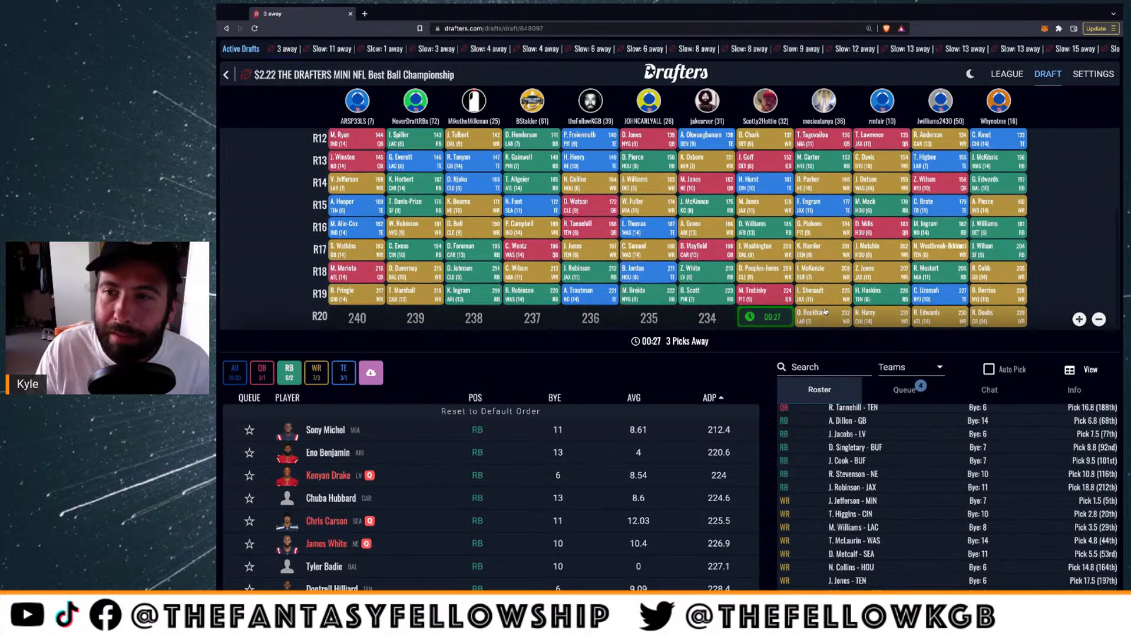
scroll(825, 315, up, 3)
scroll(824, 312, down, 3)
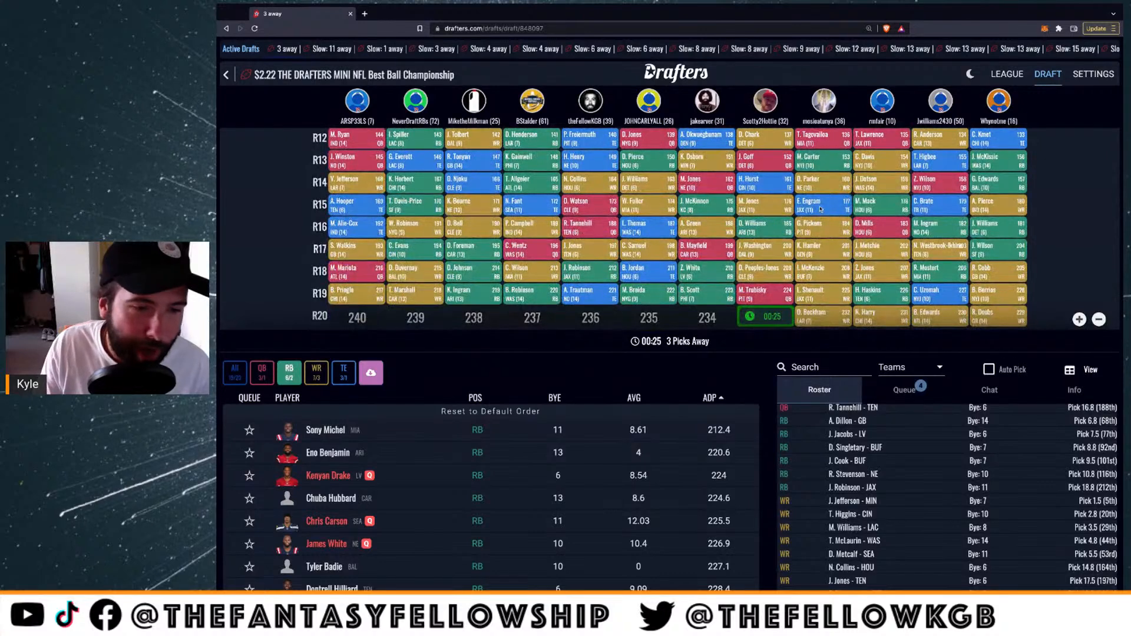
Draft Zack Moss from the queue as a running back with the round 20 pick
scroll(354, 506, down, 3)
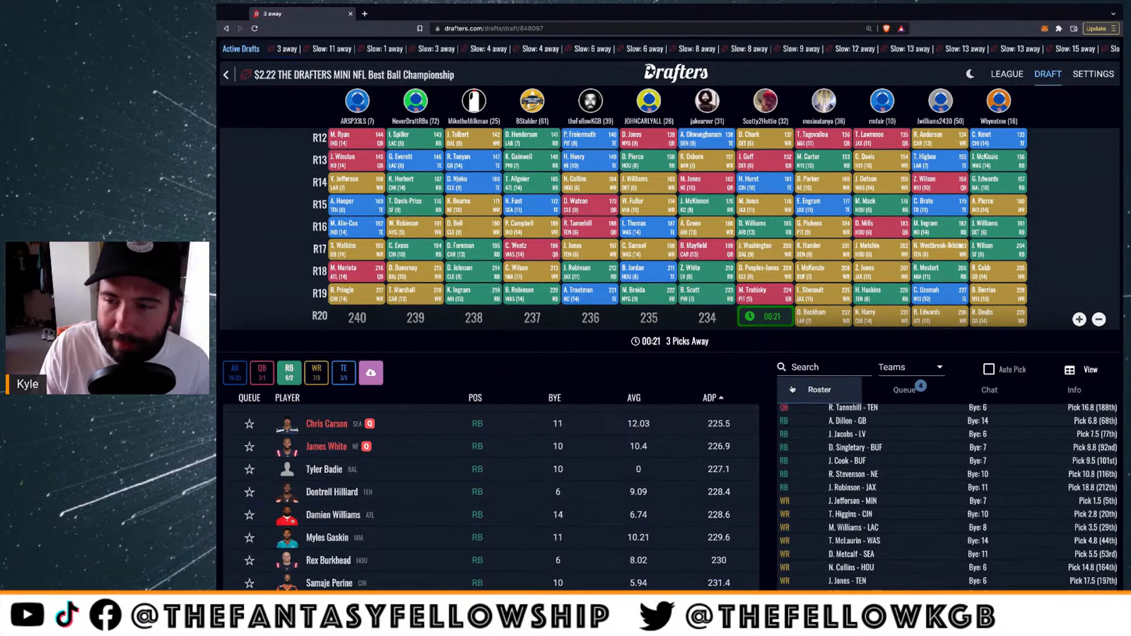
click(904, 387)
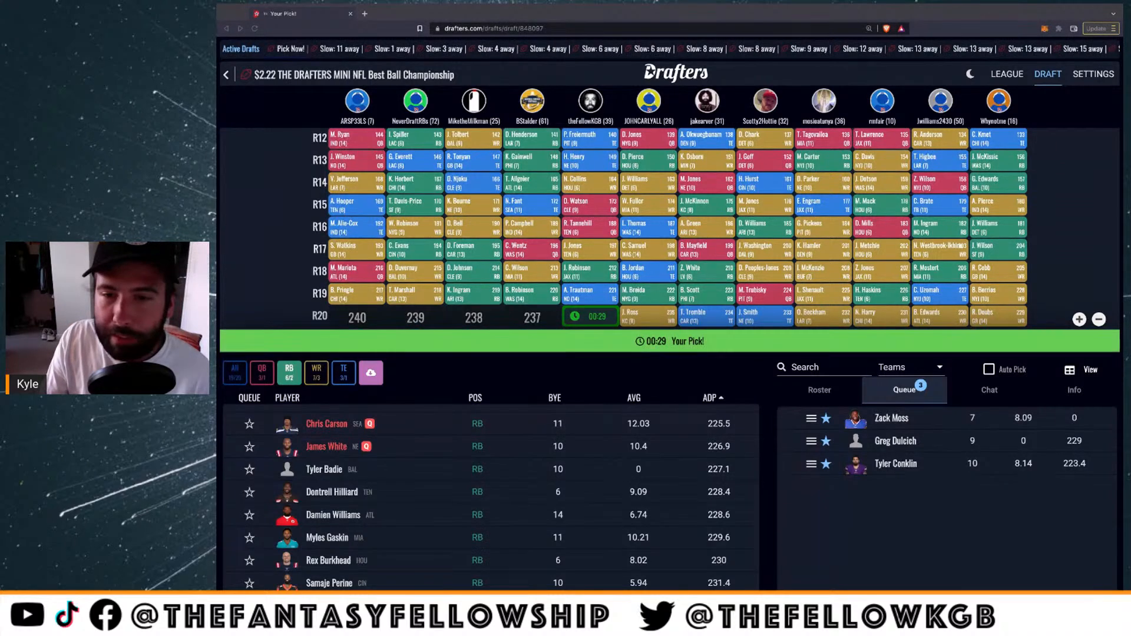
click(892, 418)
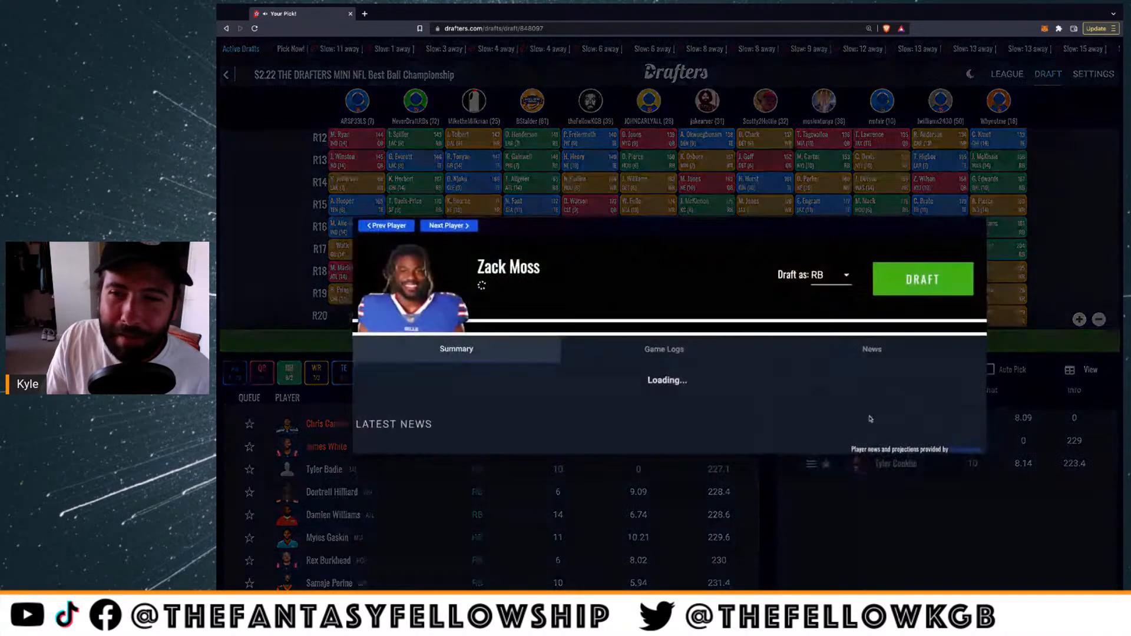
click(923, 216)
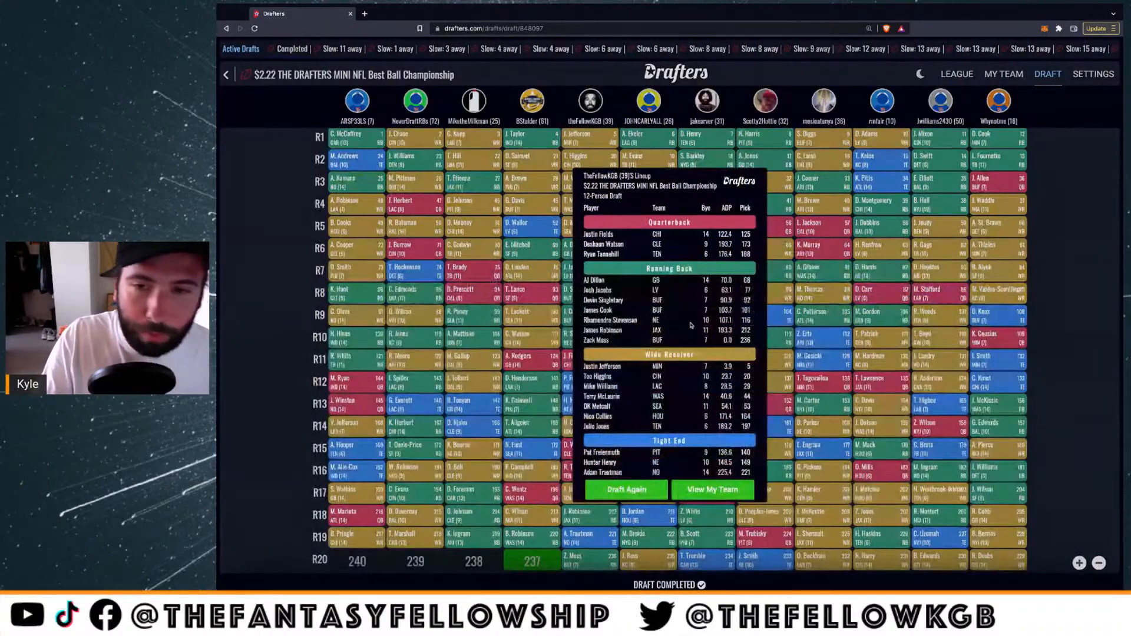
Enlarge the completed draft's lineup summary and review the drafted players by position with their bye weeks, ADP and picks
key(super+plus)
key(super+plus)
key(super+plus)
key(super+plus)
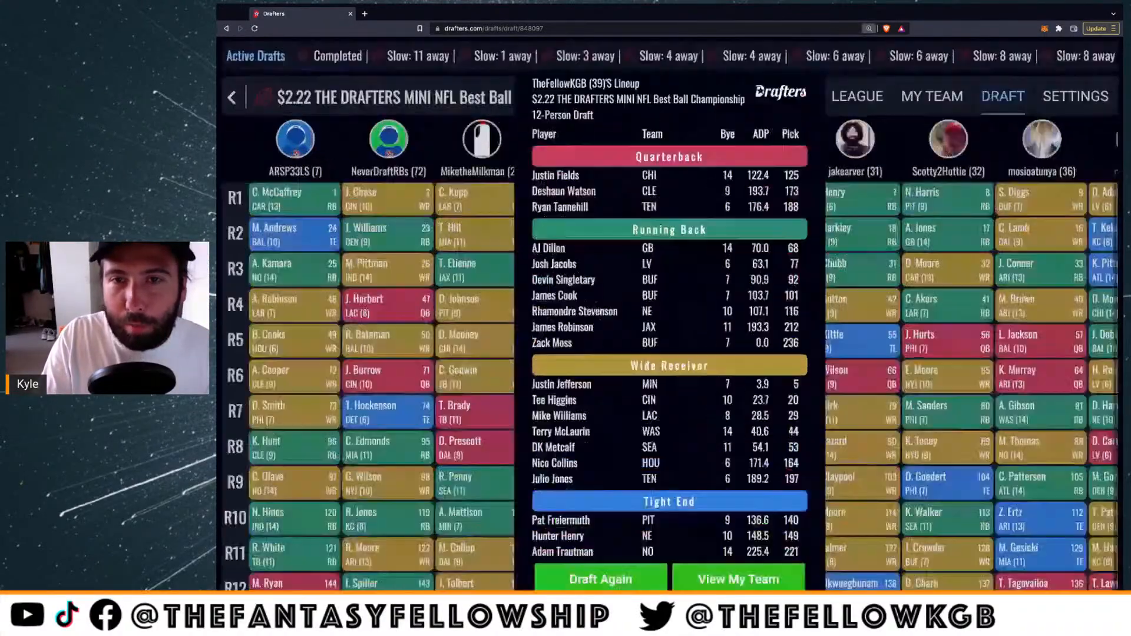
key(super+plus)
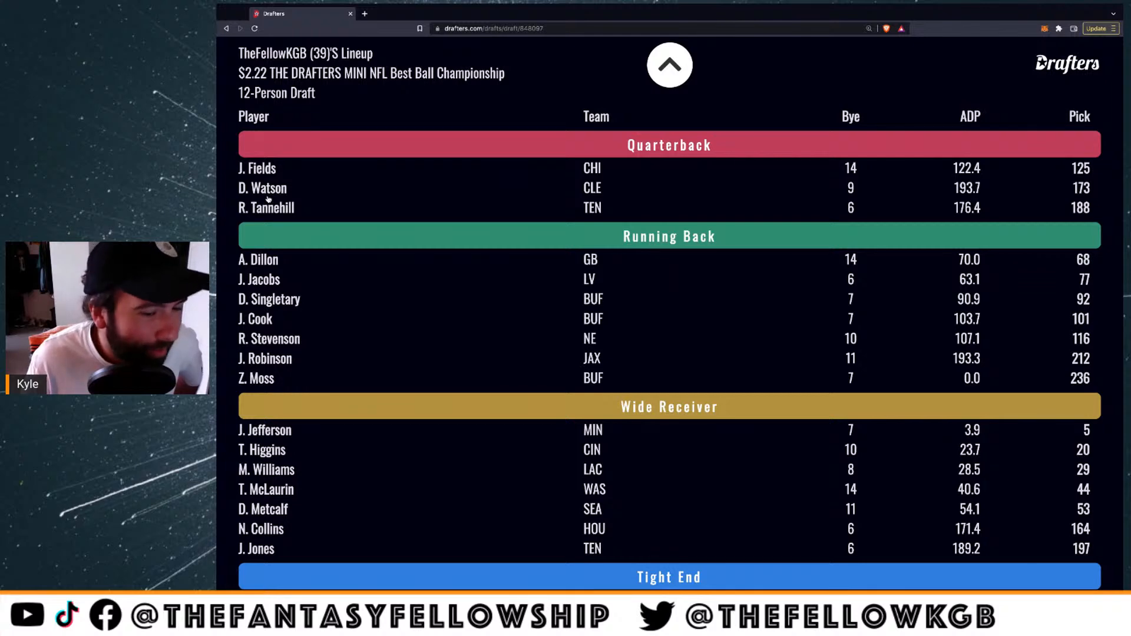
scroll(293, 281, down, 1)
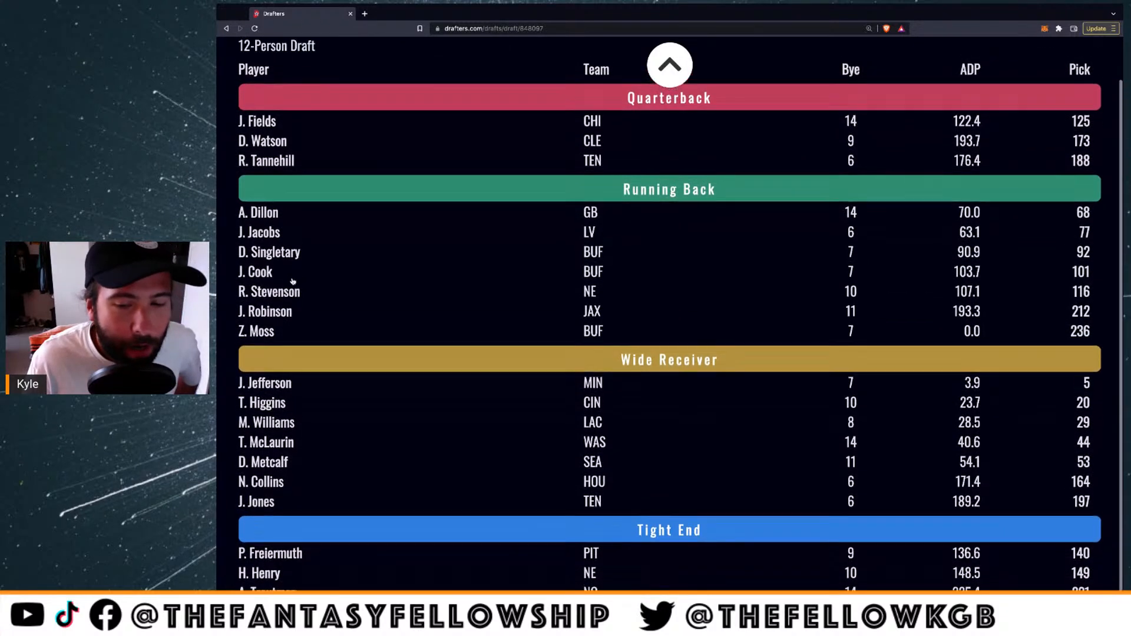
scroll(293, 282, up, 1)
scroll(271, 248, down, 1)
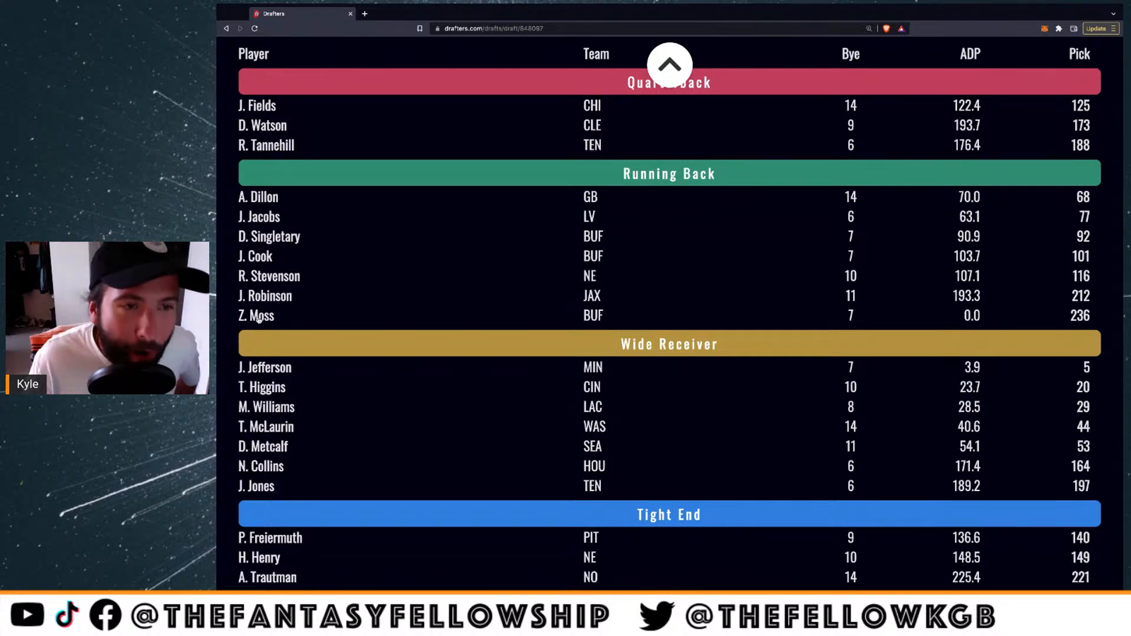
scroll(301, 286, down, 1)
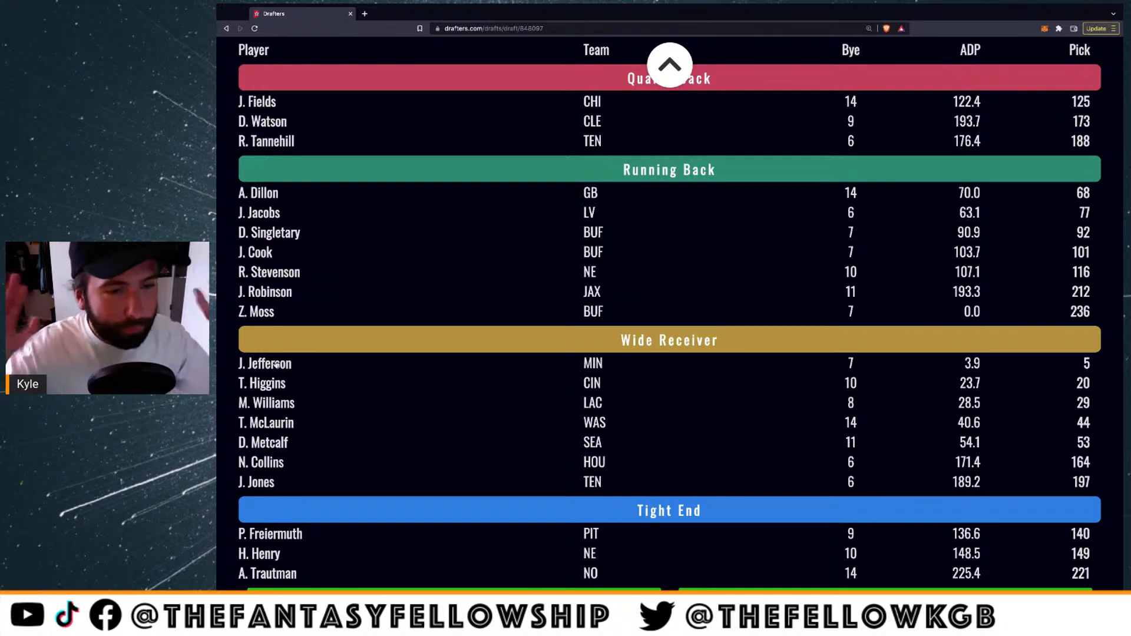
scroll(277, 364, up, 1)
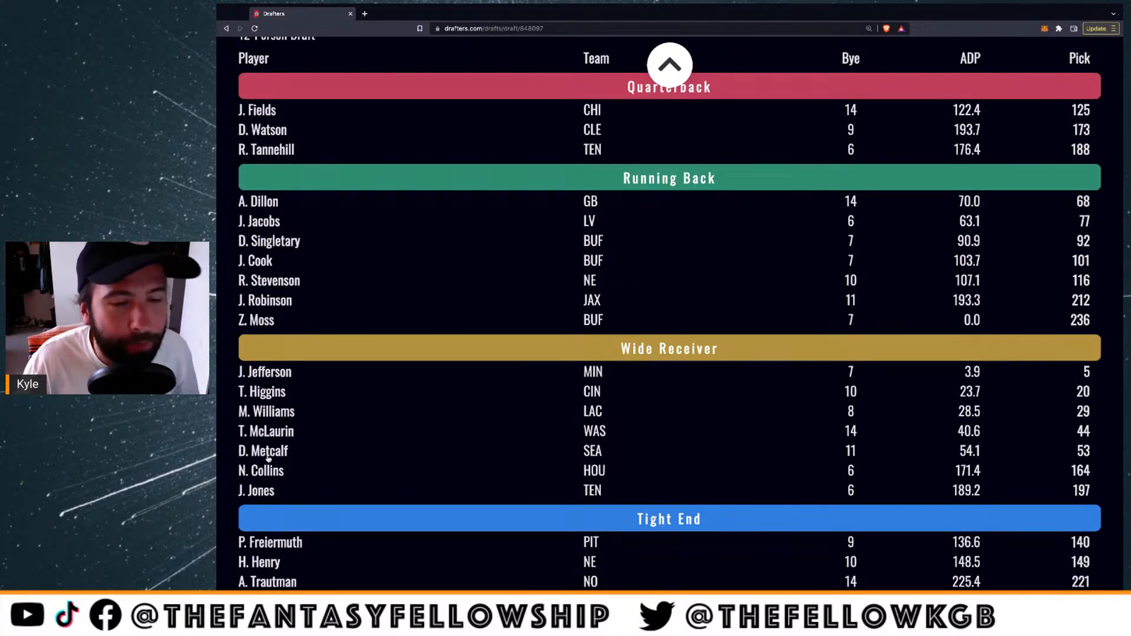
scroll(264, 498, down, 1)
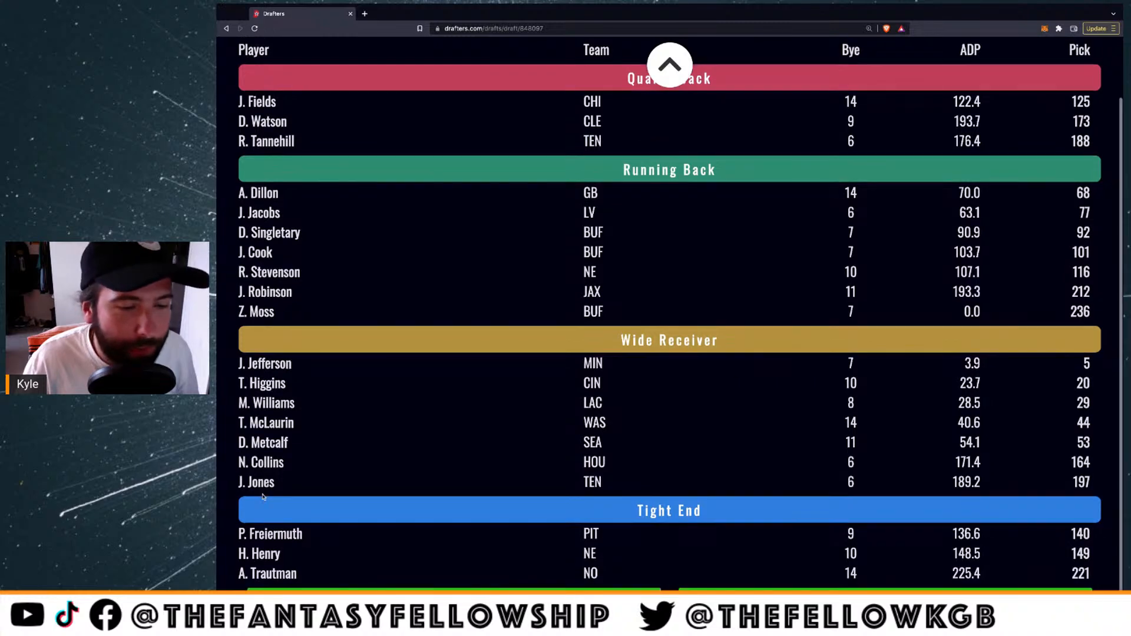